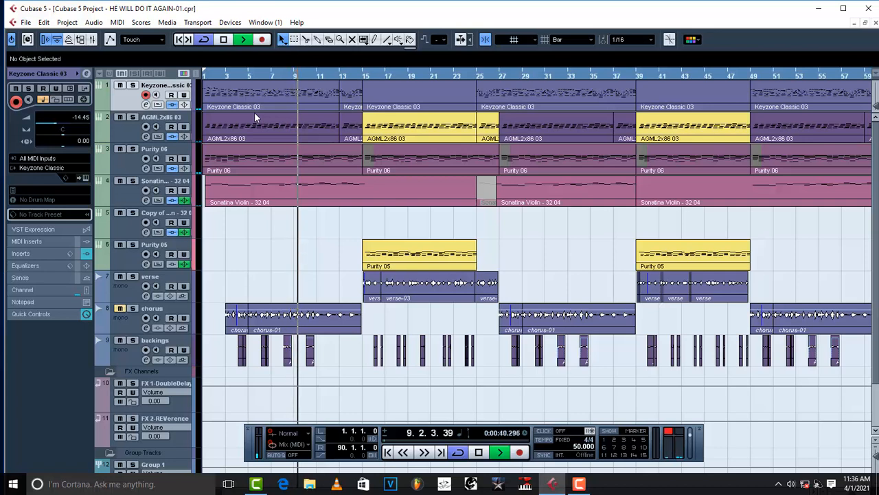
- Audition the song from bar 3 with the chorus track temporarily unmuted, and stop playback
key("space")
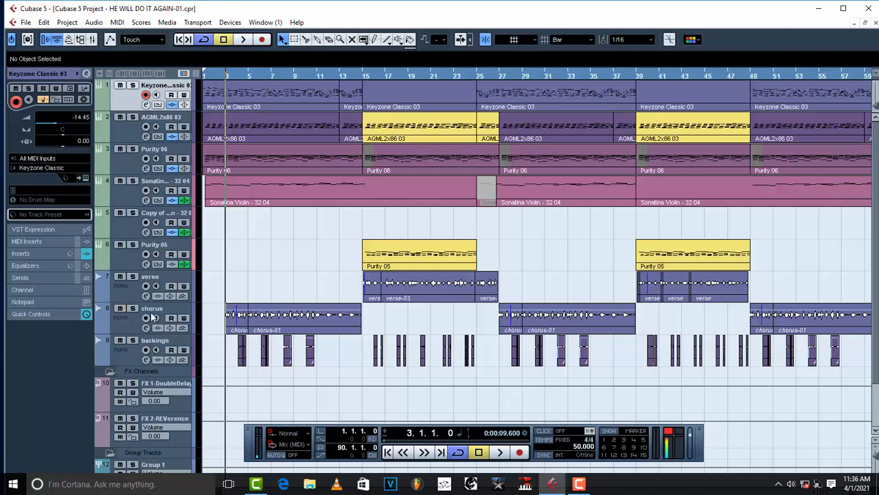
key("space")
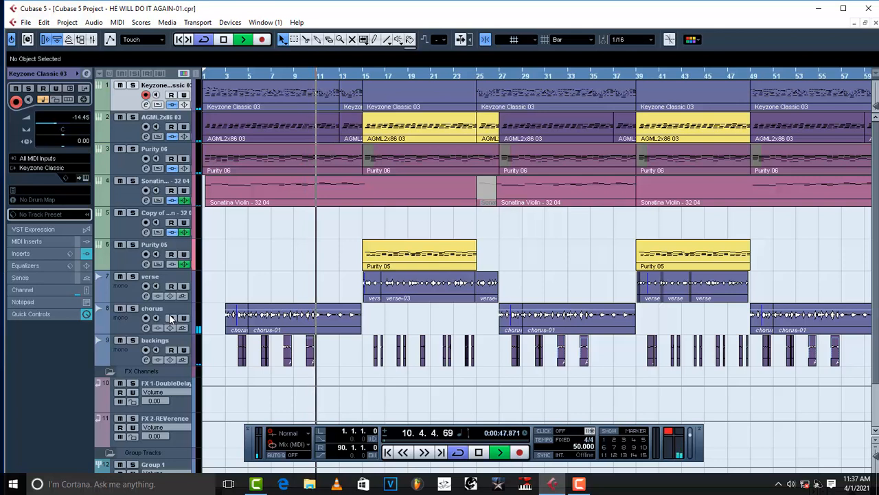
key("space")
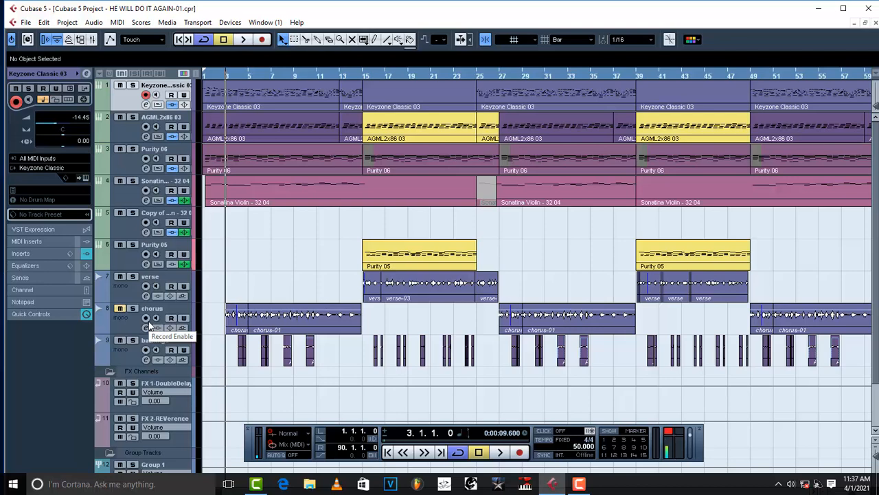
- Check the channel levels in the mixer during playback, and mute the backings track back in the maximised project window
key("F3")
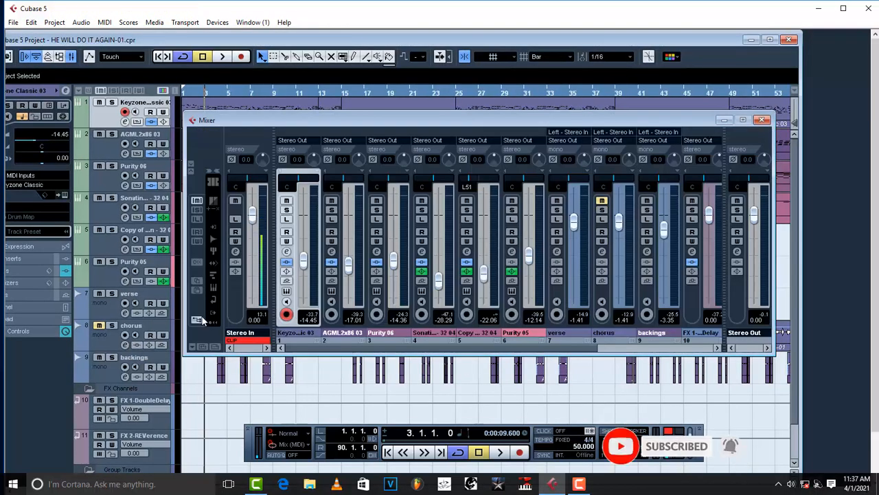
key("space")
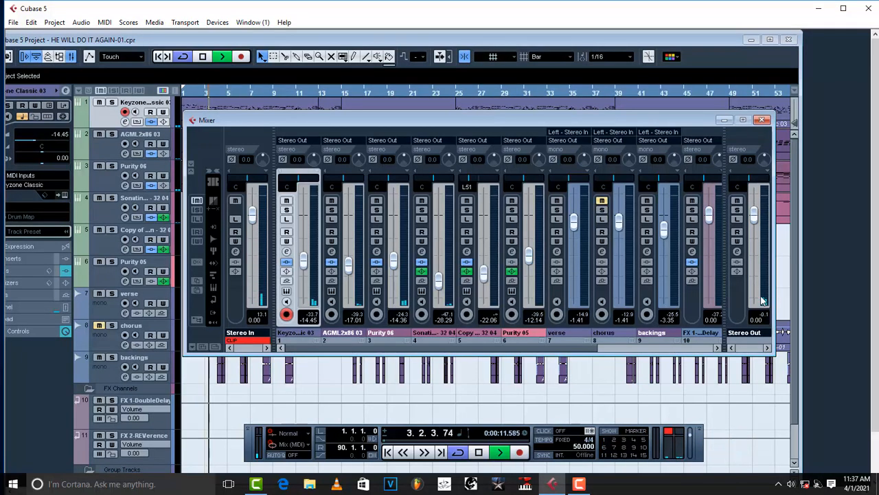
key("space")
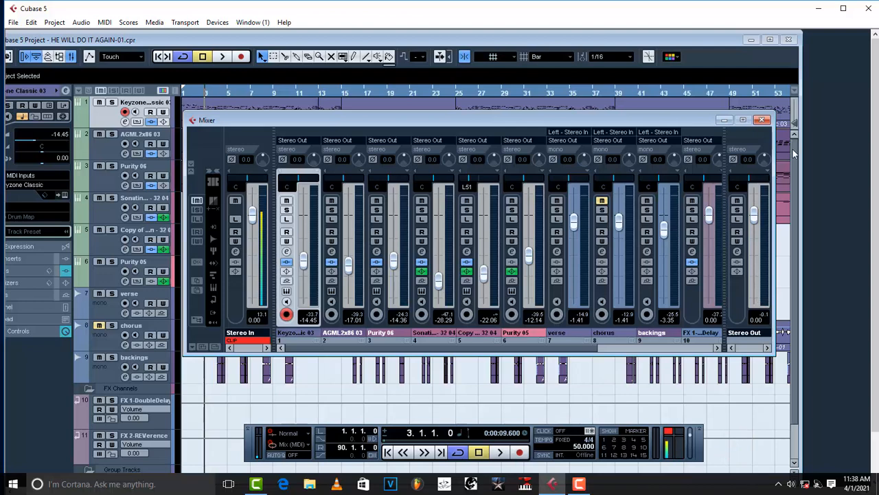
left_click(763, 120)
left_click(769, 39)
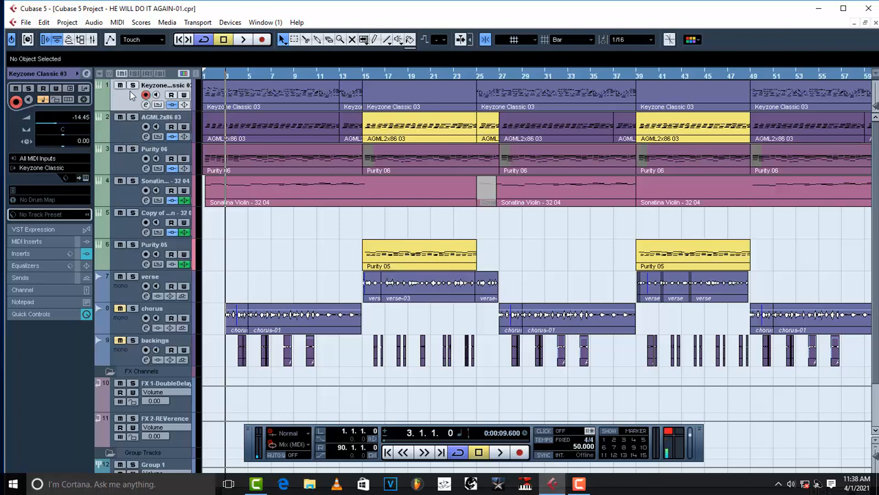
- Inspect the instruments loaded on the Keyzone Classic 03 and AGML2x86 03 tracks, closing each instrument window
left_click(84, 177)
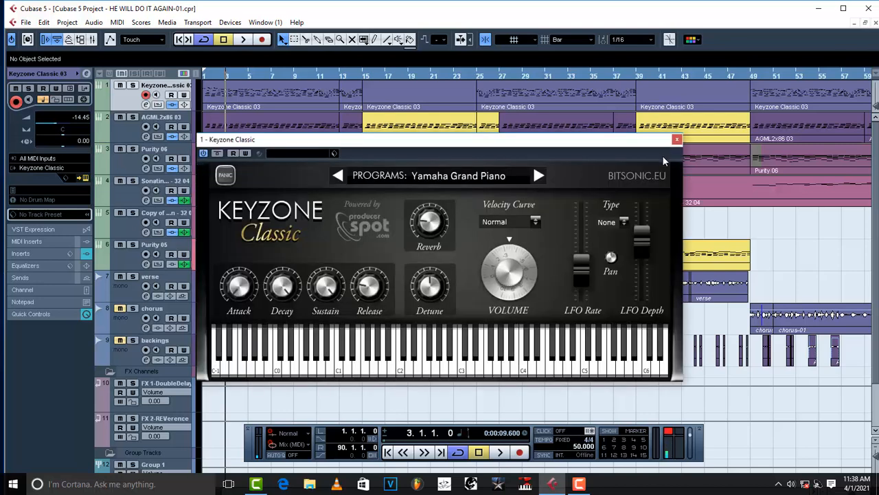
left_click(676, 140)
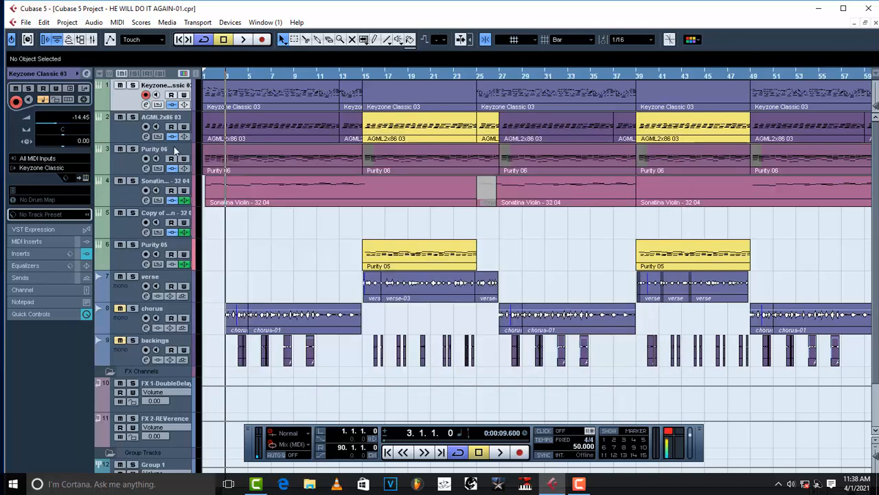
left_click(134, 128)
left_click(84, 178)
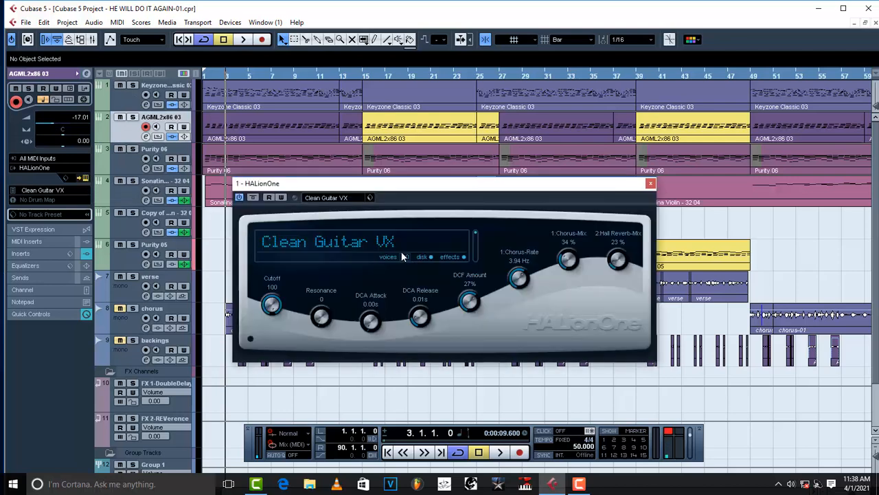
left_click(651, 183)
- Inspect the instruments on the Purity 06 and Sonatina Violin tracks, and select the Purity 05 track
left_click(134, 159)
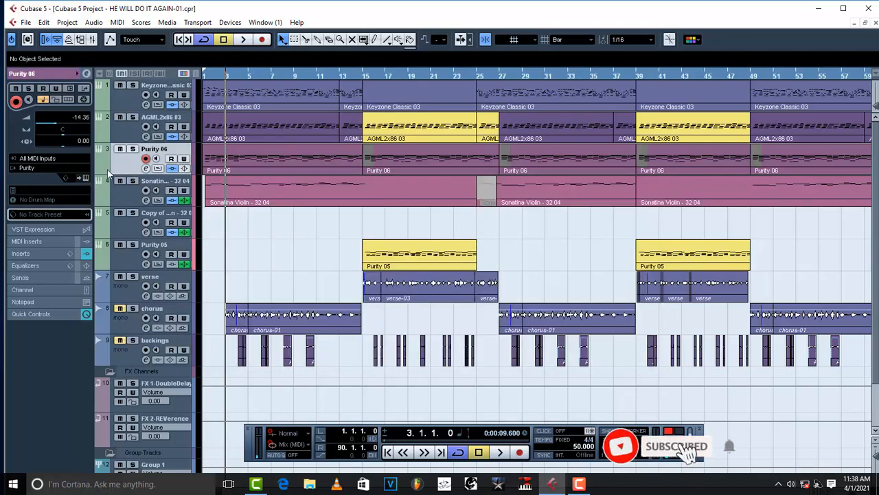
left_click(85, 178)
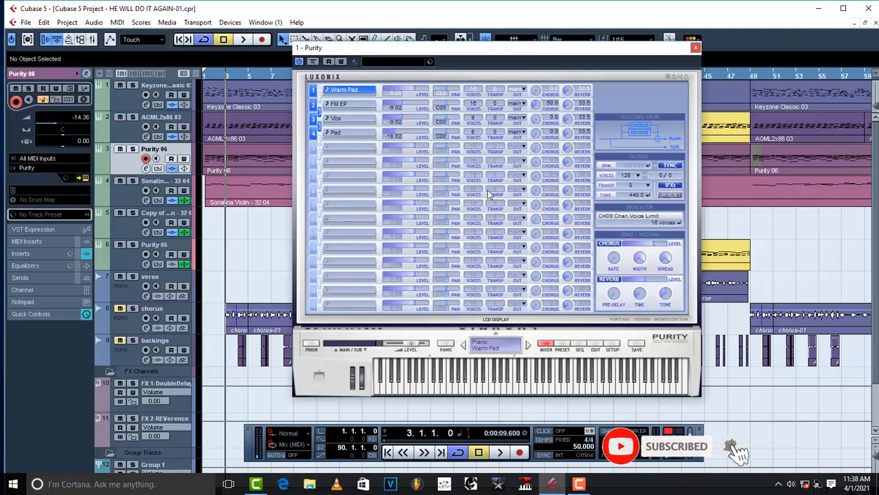
left_click(696, 48)
left_click(127, 195)
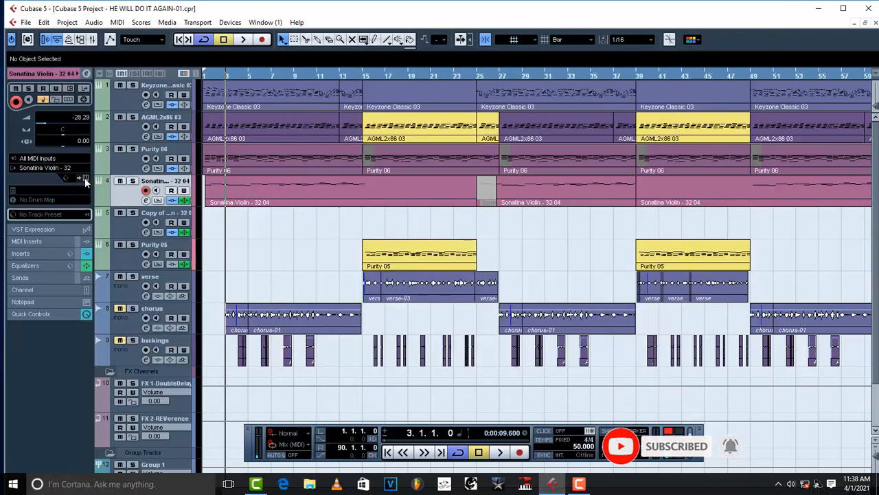
left_click(84, 178)
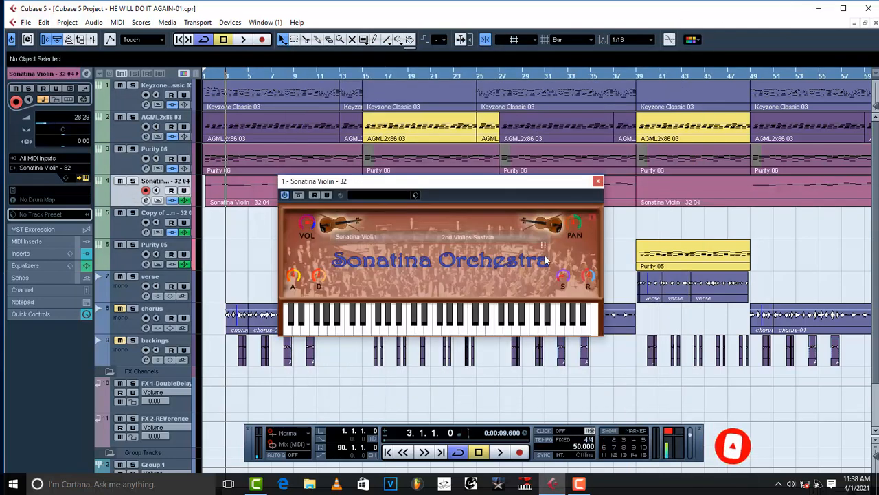
left_click(599, 182)
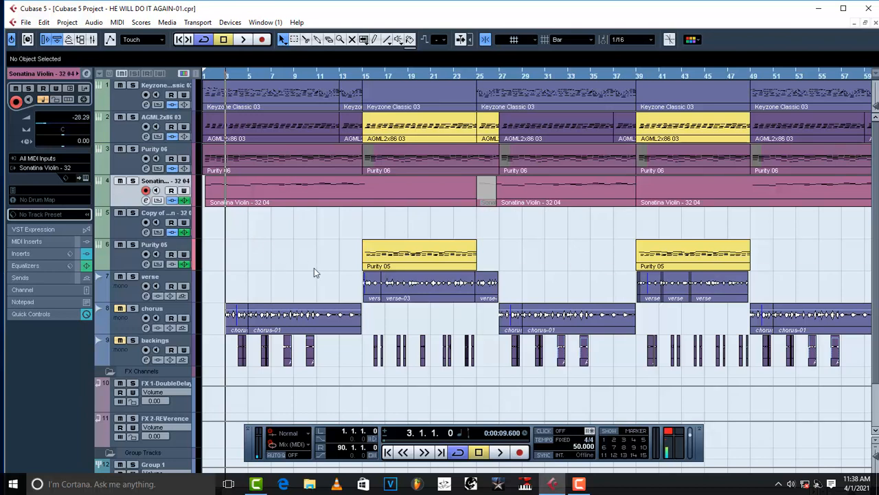
left_click(133, 258)
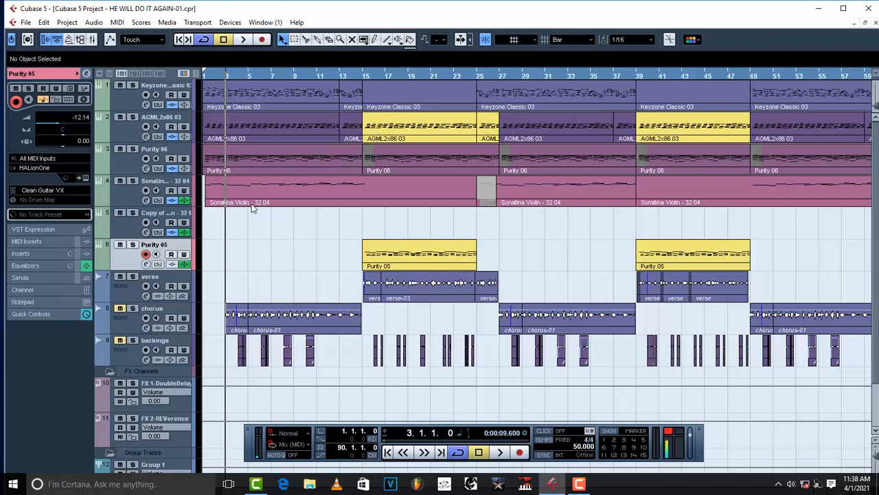
- Set the Keyzone Classic 03 track's volume to -2.47 while listening to playback from bar 3
left_click(127, 98)
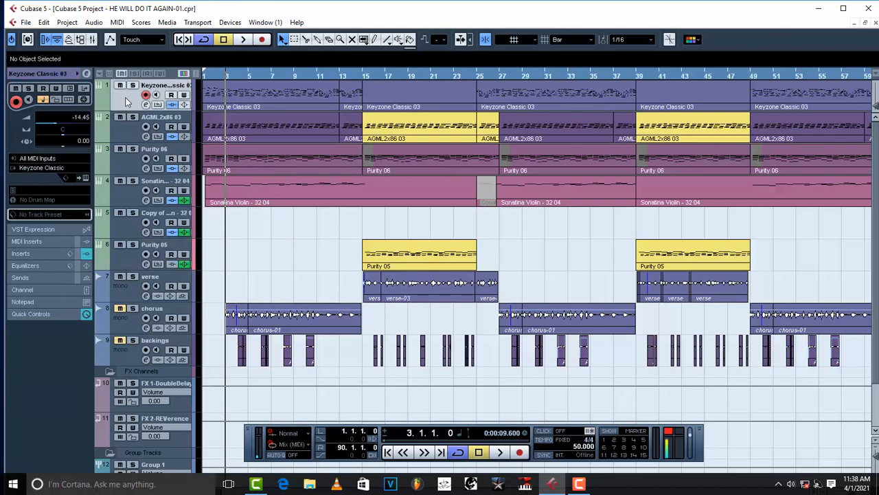
key("space")
key("space")
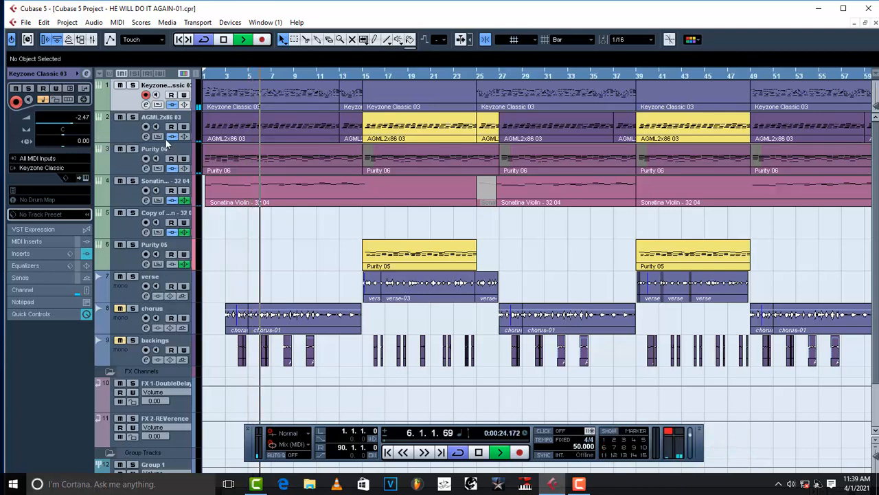
key("space")
- Set the AGML2x86 03 guitar track's volume to -2.19 while listening to playback
left_click(129, 132)
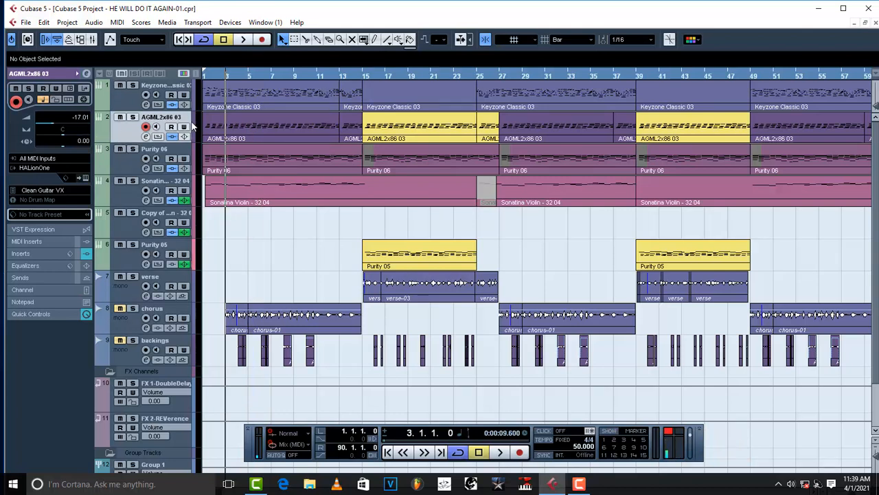
key("space")
left_click_drag(53, 123, 73, 121)
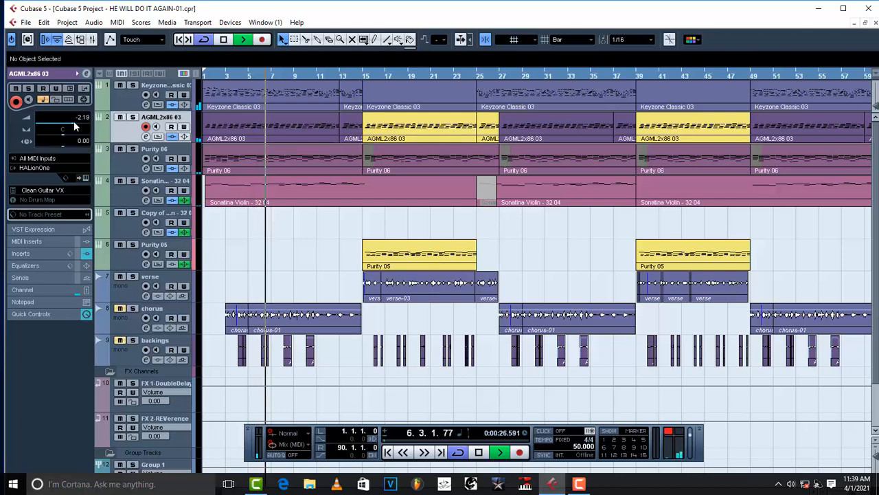
key("space")
- Check the Purity 06 track's instrument and set the track's volume to about -9.85 during playback
left_click(138, 168)
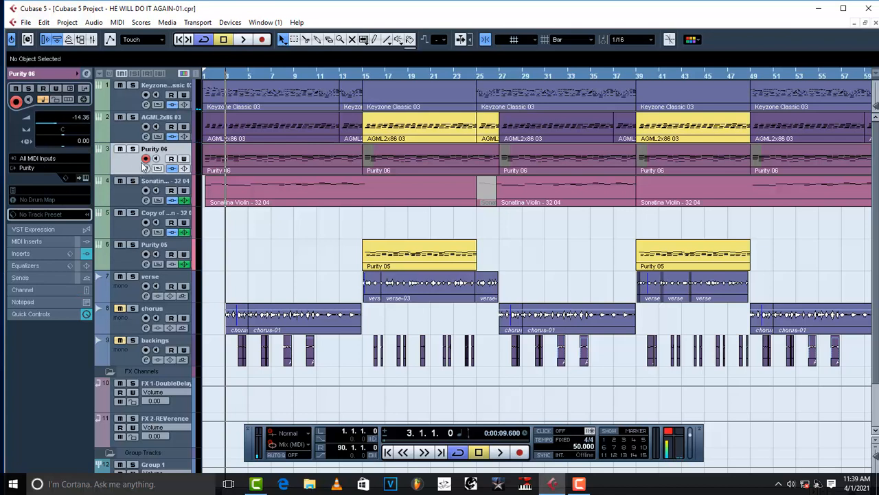
key("space")
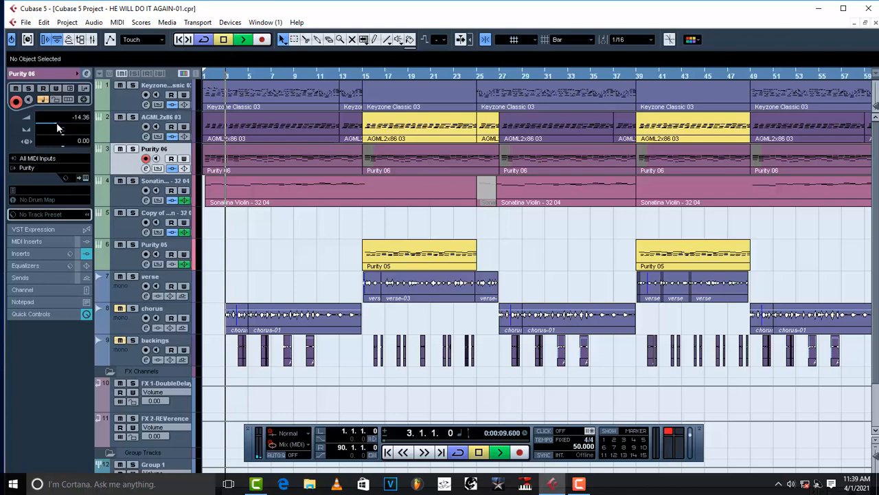
mouse_move(57, 122)
left_mouse_down()
mouse_move(94, 123)
mouse_move(66, 129)
left_mouse_up()
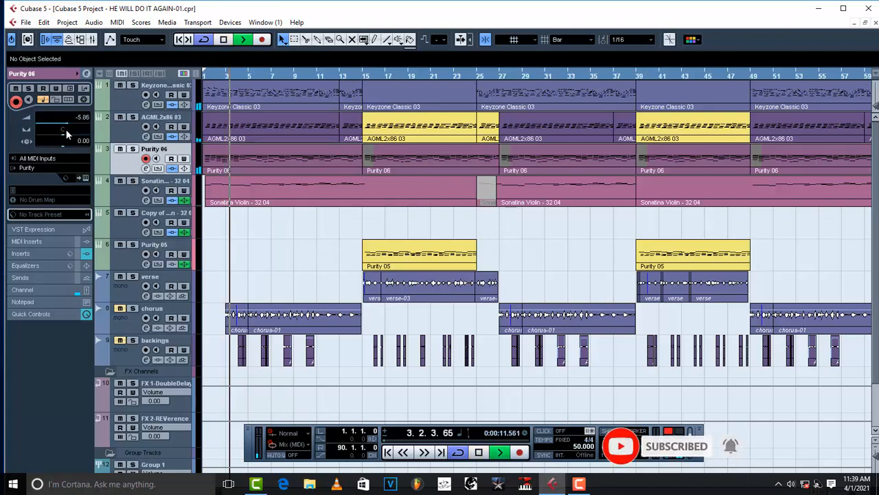
key("space")
left_click(85, 178)
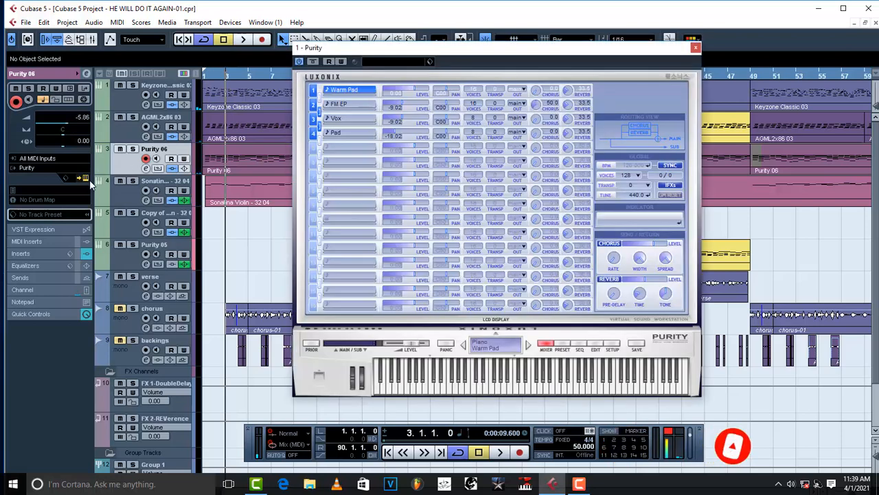
left_click(696, 47)
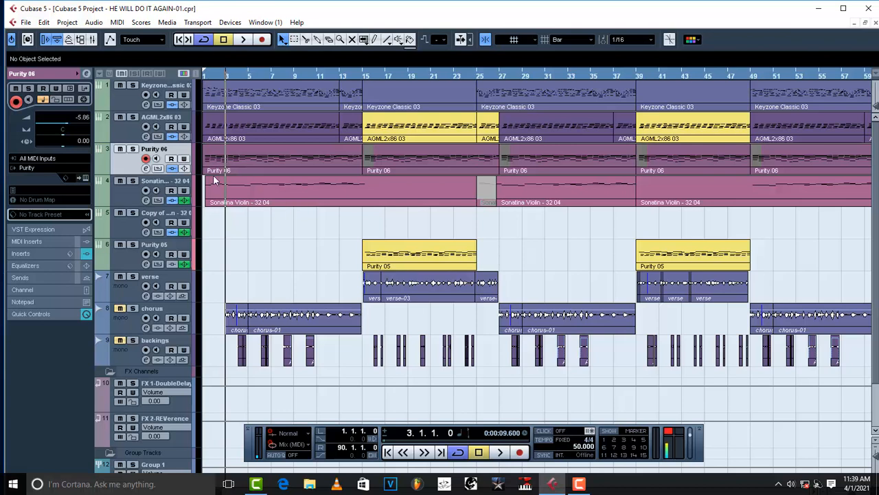
key("space")
left_click_drag(66, 125, 60, 122)
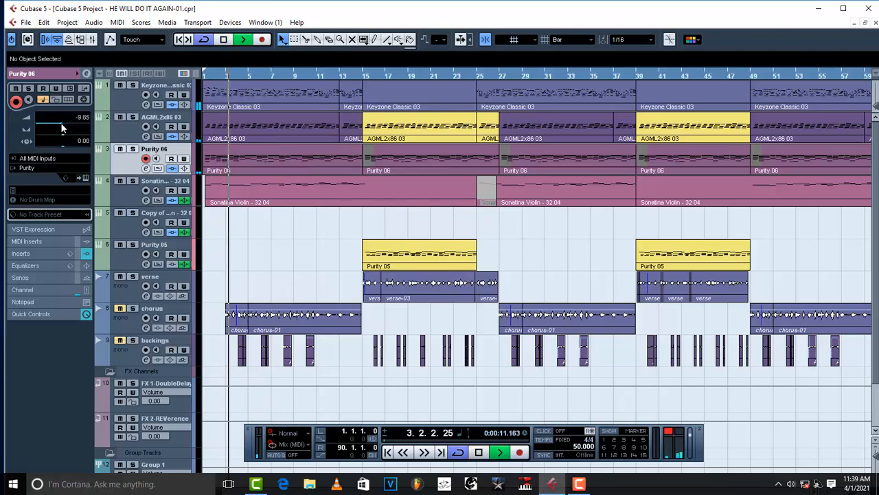
- Audition the AGML2x86 03 track in solo against the Keyzone Classic 03 track, stop playback and clear the solo
left_click(127, 132)
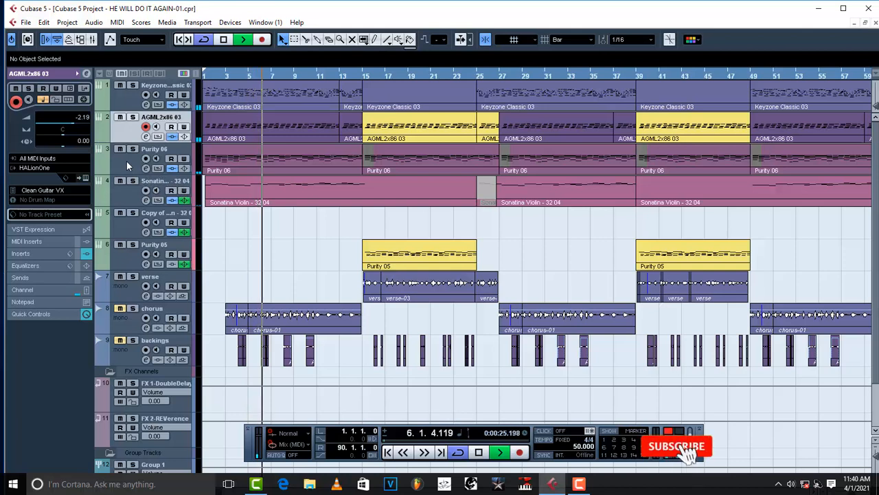
left_click(129, 101)
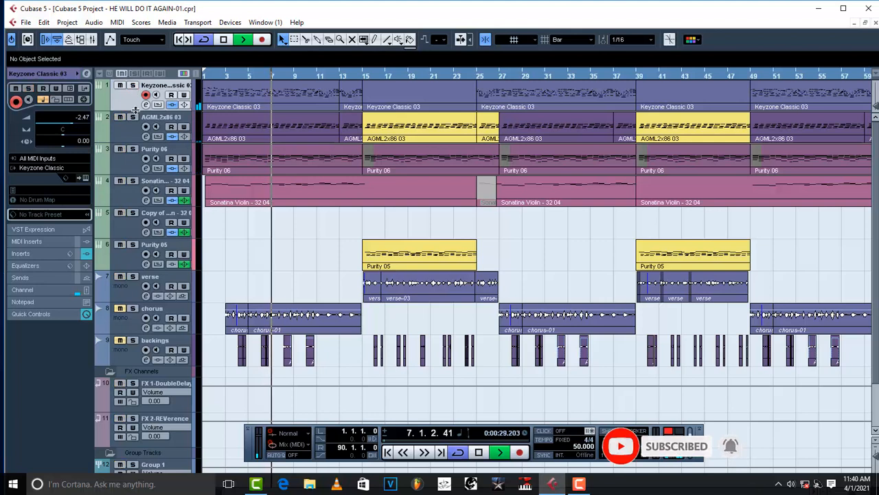
left_click(133, 117)
key("space")
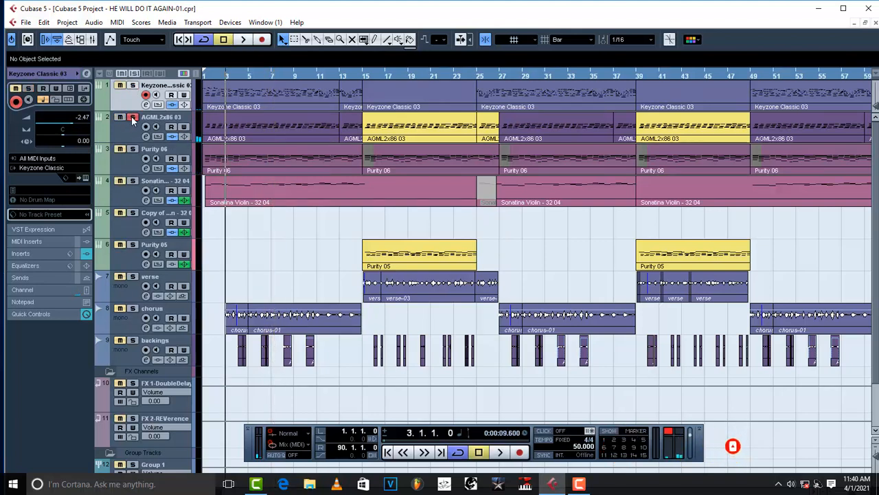
left_click(133, 117)
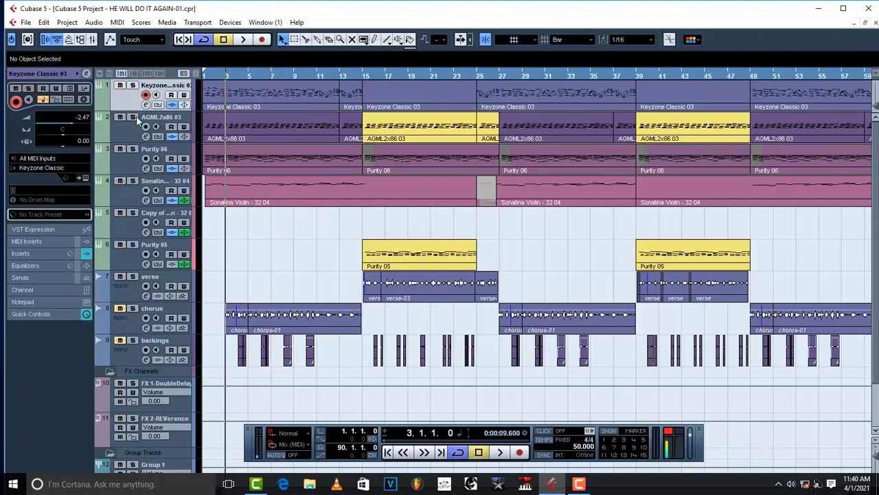
- Set the AGML2x86 03 track's volume to -0.25 and solo the track during playback
left_click(136, 115)
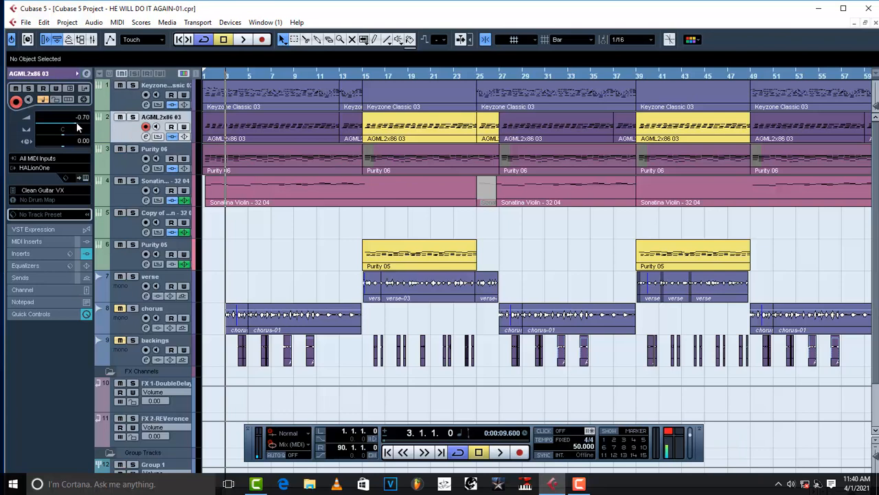
key("space")
left_click(132, 118)
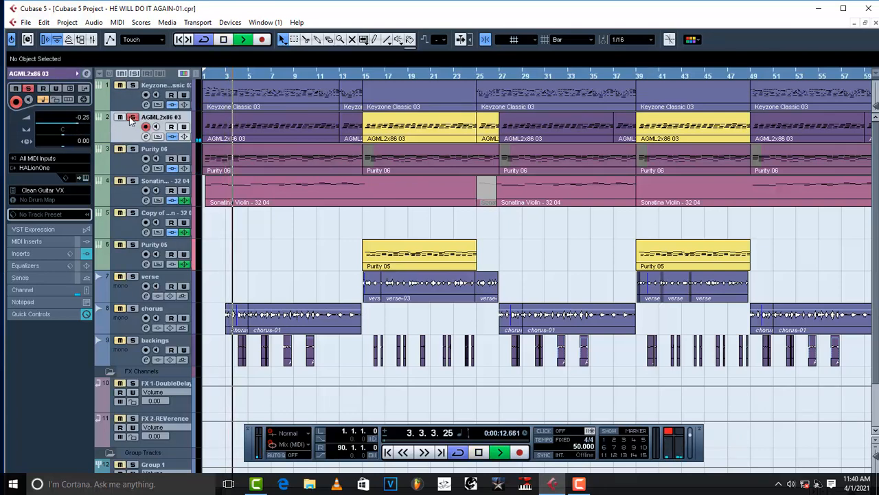
- Open the AGML2x86 03 channel settings, show its FabFilter Pro-C 2 insert and stop playback
left_click(146, 137)
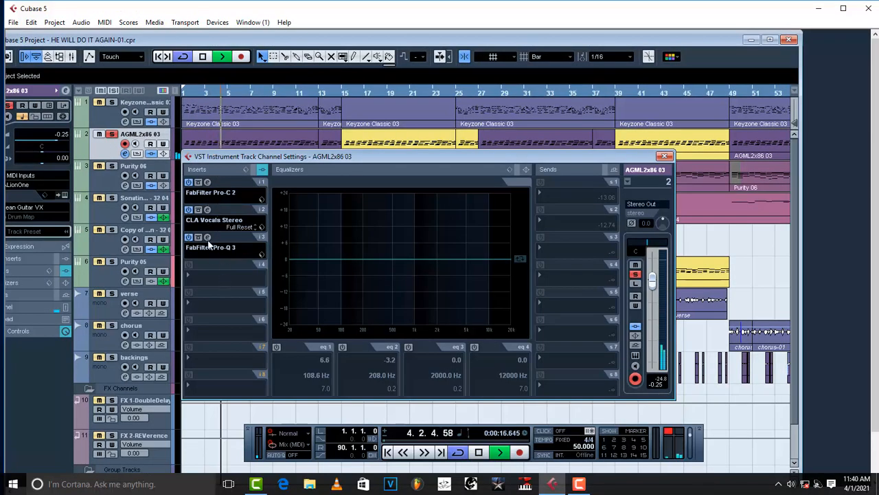
left_click(213, 196)
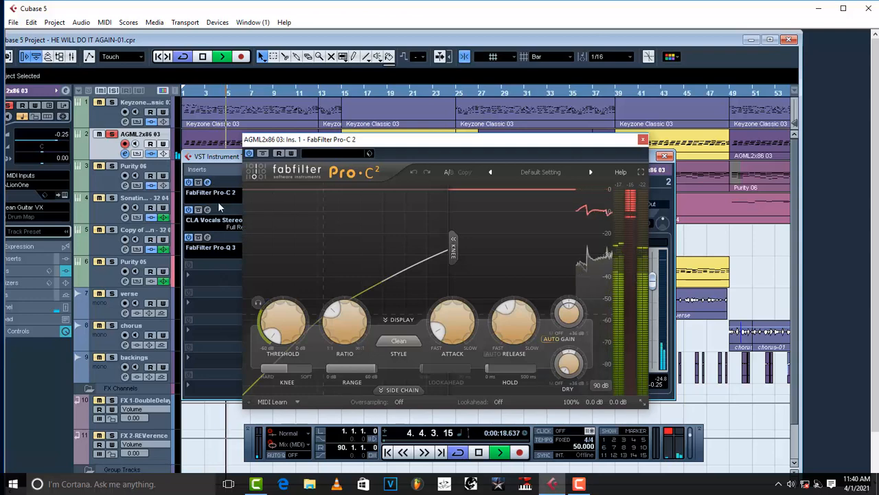
key("space")
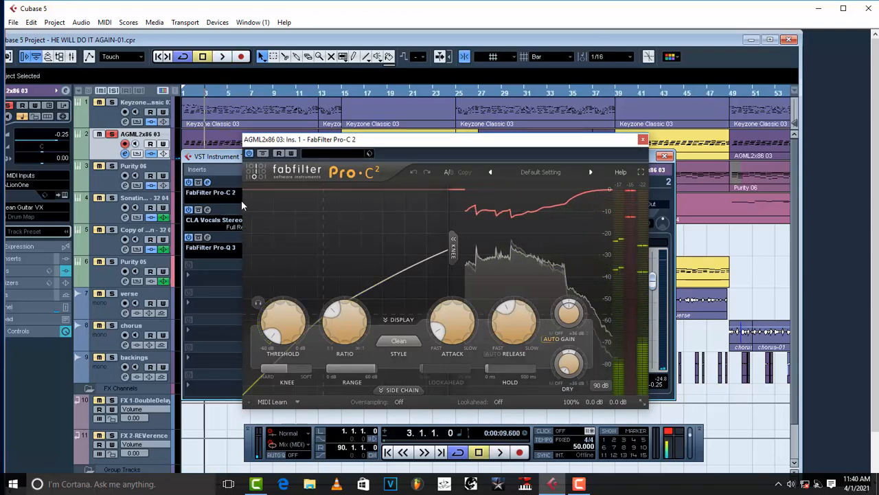
- Close the FabFilter Pro-C 2 insert and examine the CLA Vocals Stereo insert on the AGML2x86 03 channel
left_click(643, 139)
left_click(208, 211)
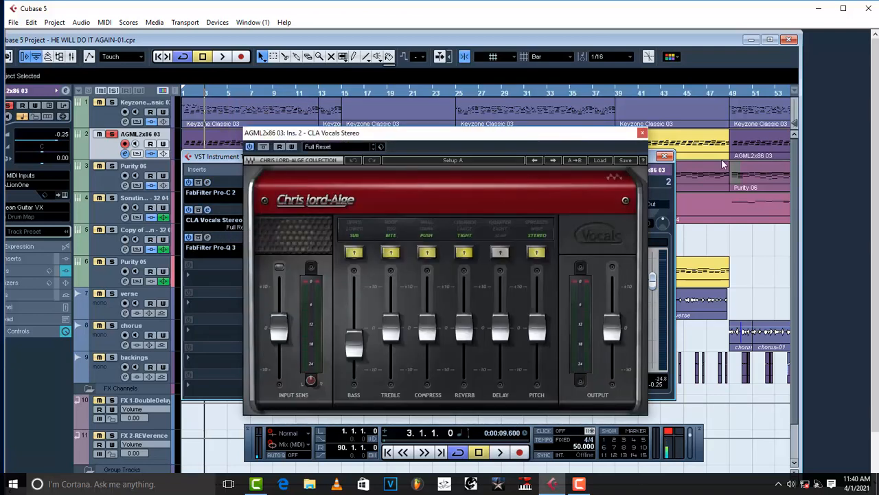
left_click(642, 133)
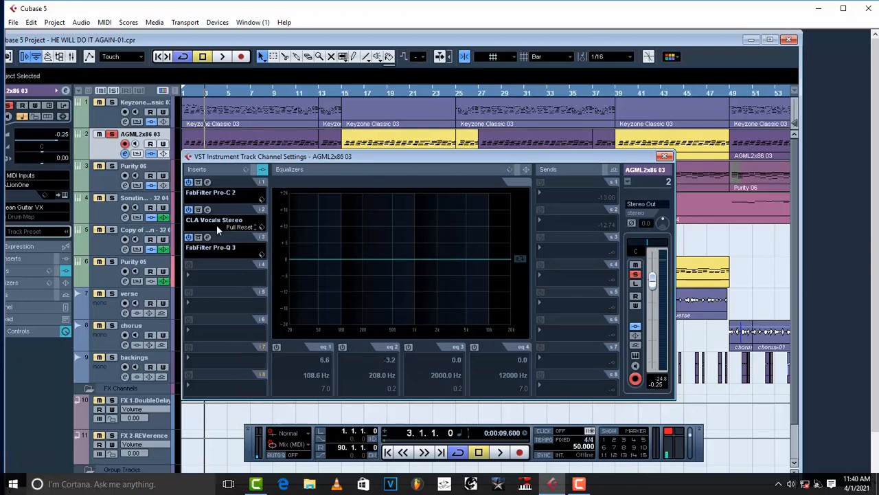
left_click(209, 210)
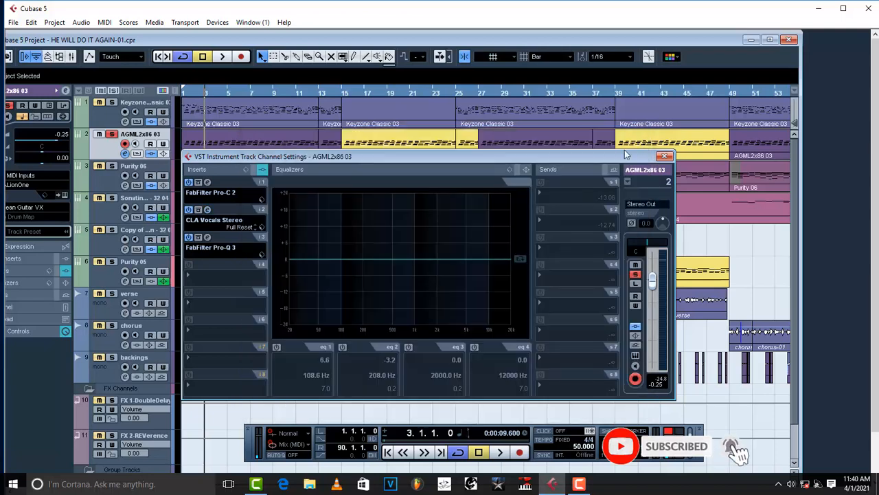
left_click(642, 132)
- Shift the low-cut band slightly lower in frequency in the AGML2x86 03 channel's FabFilter Pro-Q 3 insert and close the plug-in
left_click(208, 237)
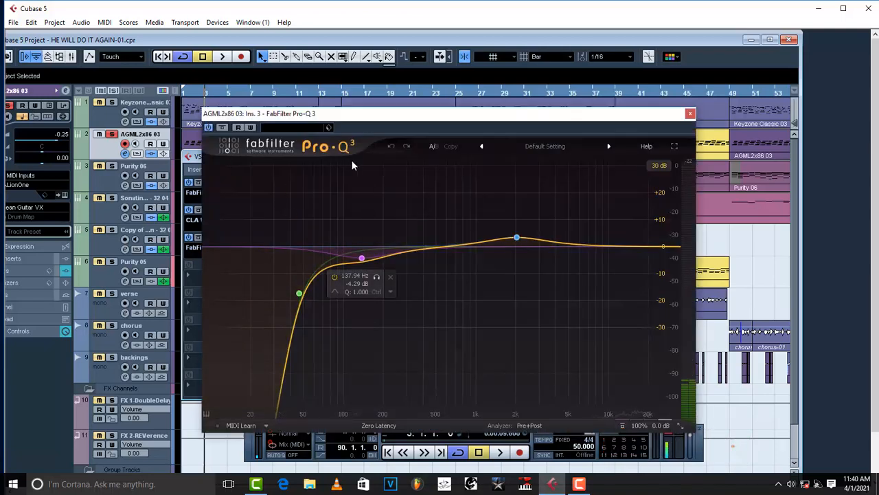
mouse_move(299, 295)
left_click(329, 276)
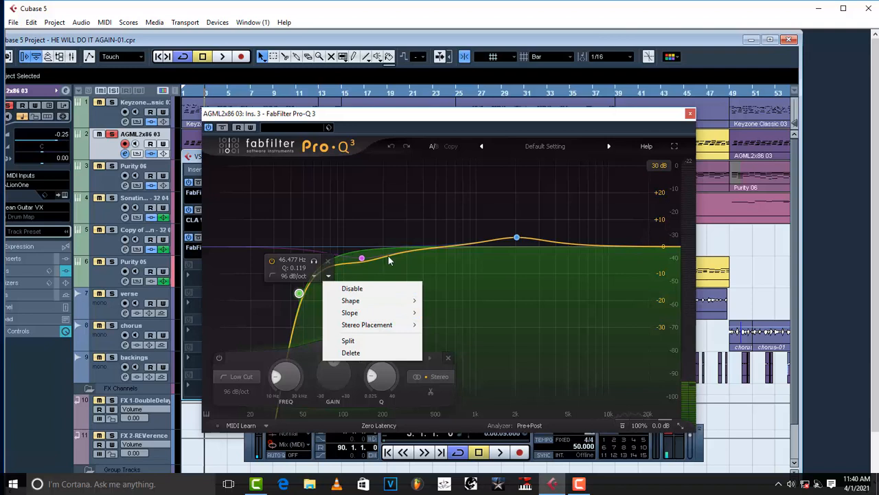
left_click(253, 248)
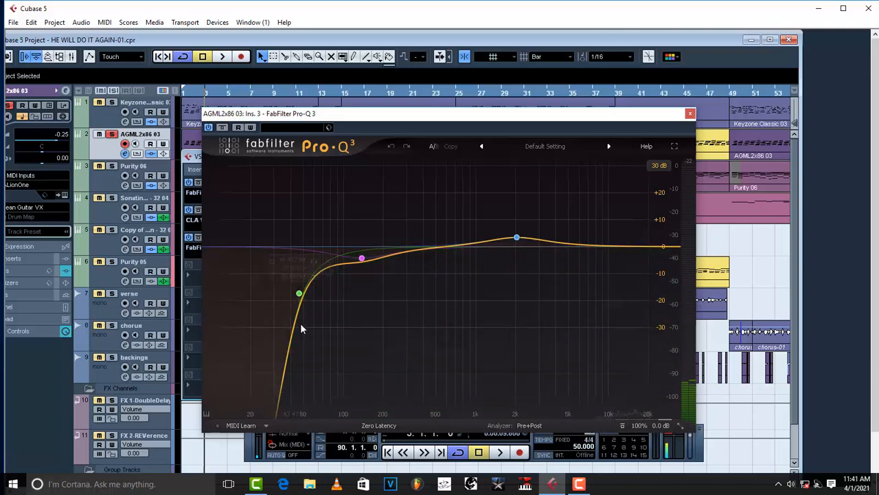
left_click(300, 294)
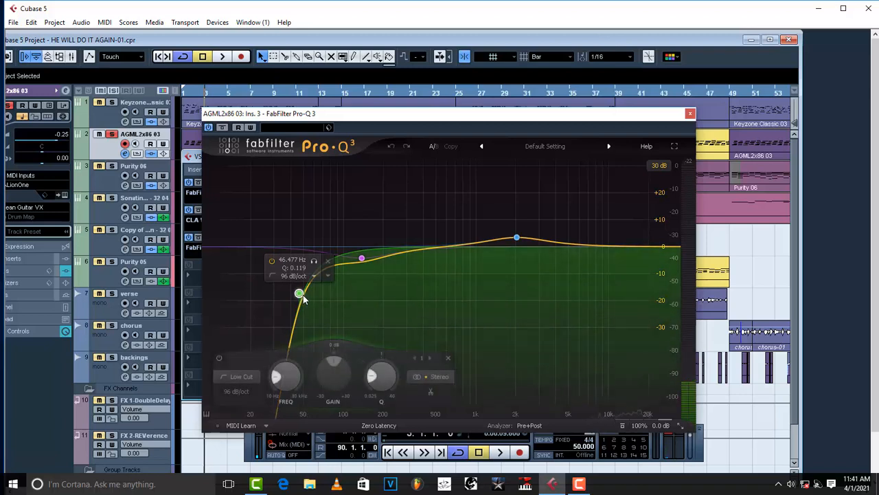
left_click_drag(303, 295, 297, 297)
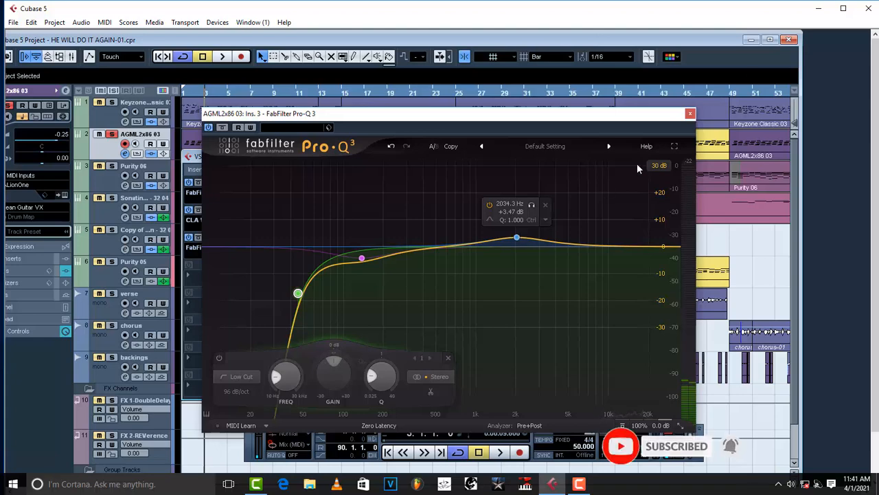
left_click(690, 114)
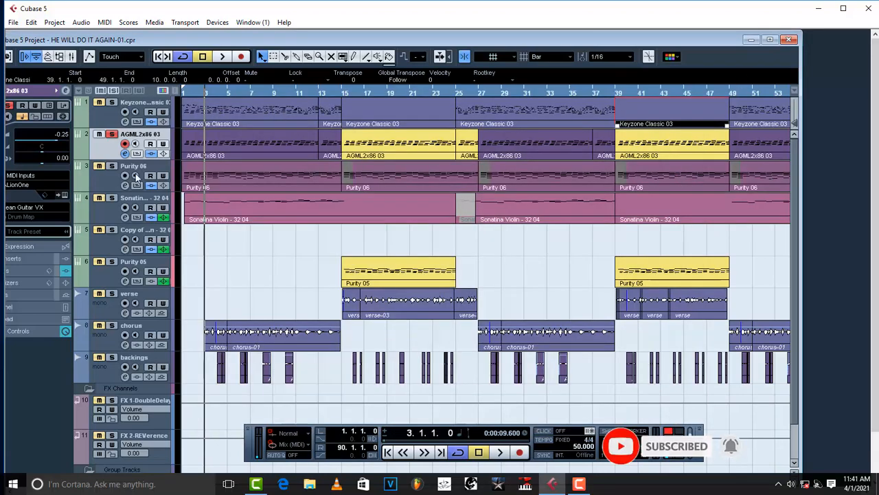
- Open the Keyzone Classic 03 channel settings and examine the threshold and ratio in the FabFilter Pro-C 2 insert
left_click(126, 124)
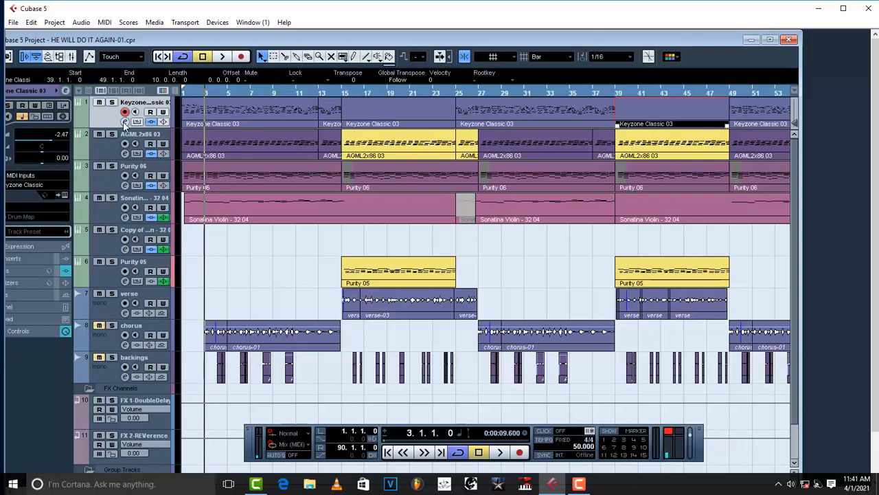
left_click(125, 121)
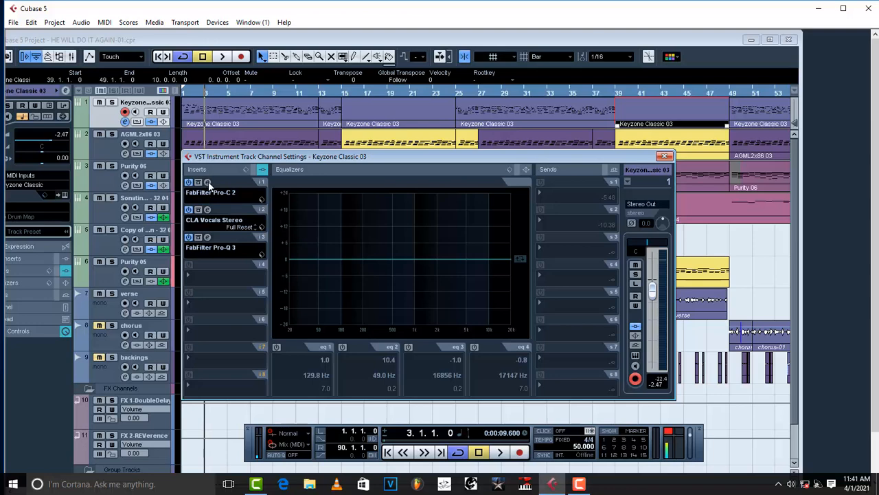
left_click(207, 182)
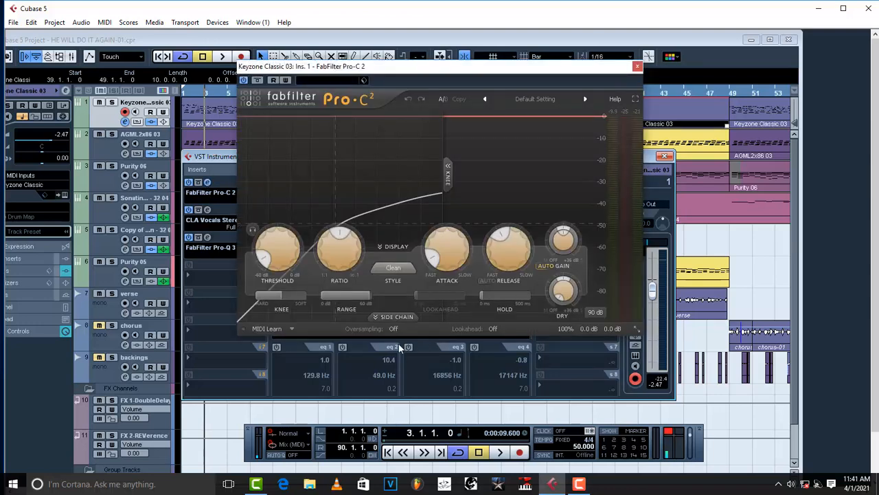
mouse_move(278, 267)
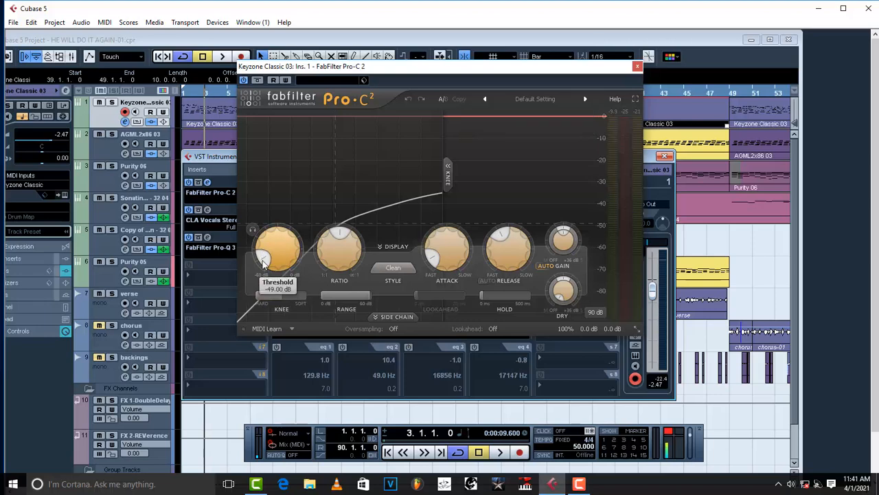
mouse_move(342, 242)
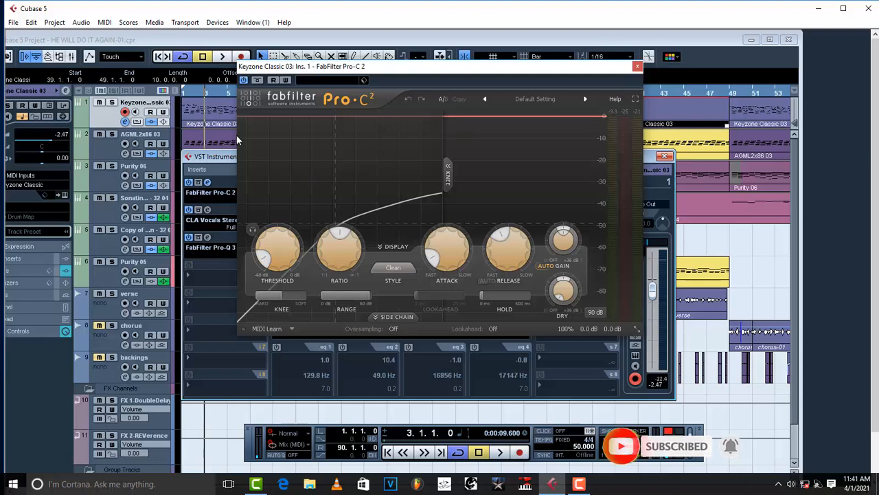
- Solo Keyzone Classic 03 and play it to watch the compressor's gain reduction, then stop playback and close the plug-in
left_click(113, 103)
key("space")
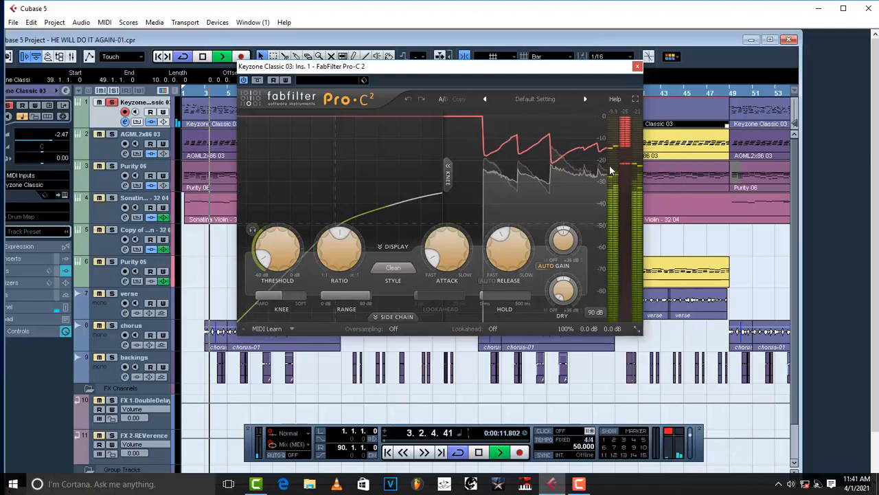
key("space")
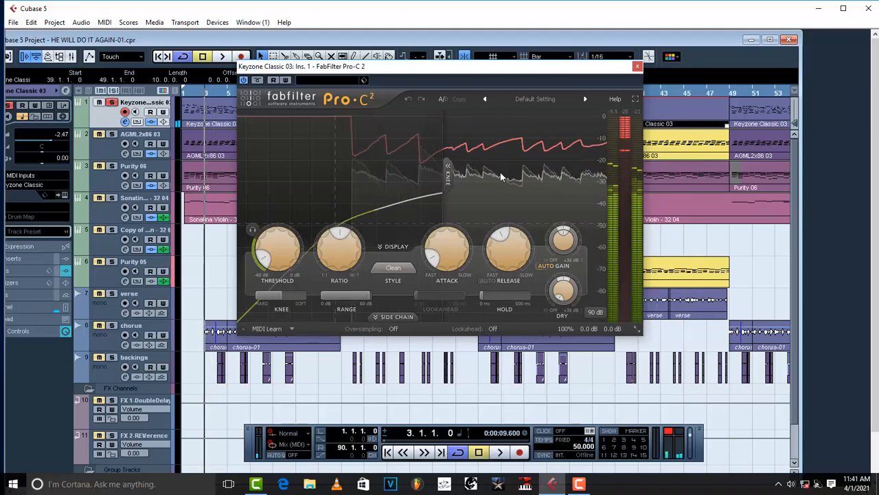
left_click(638, 65)
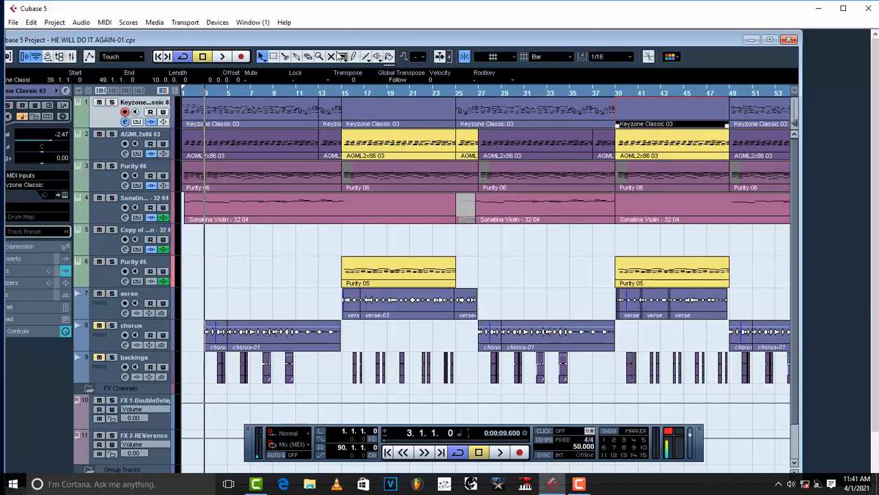
- Maximize the project window and check the Purity instrument loaded on the Purity 06 track
double_click(352, 41)
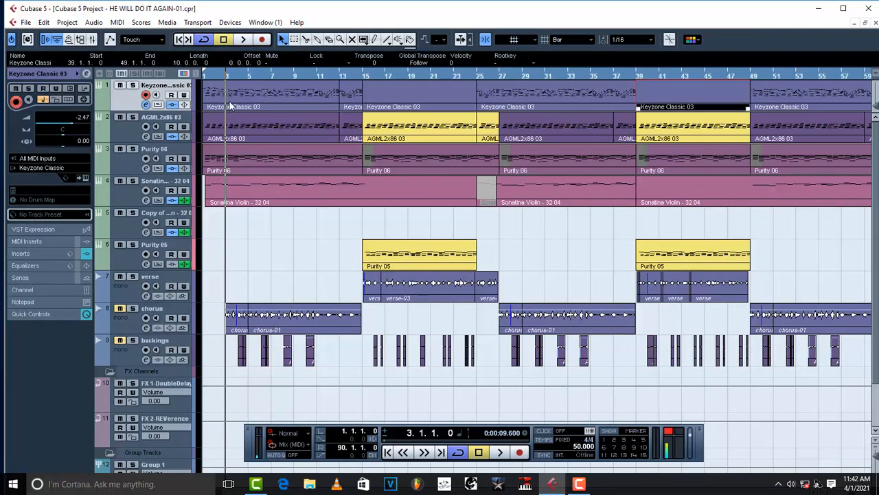
left_click(131, 172)
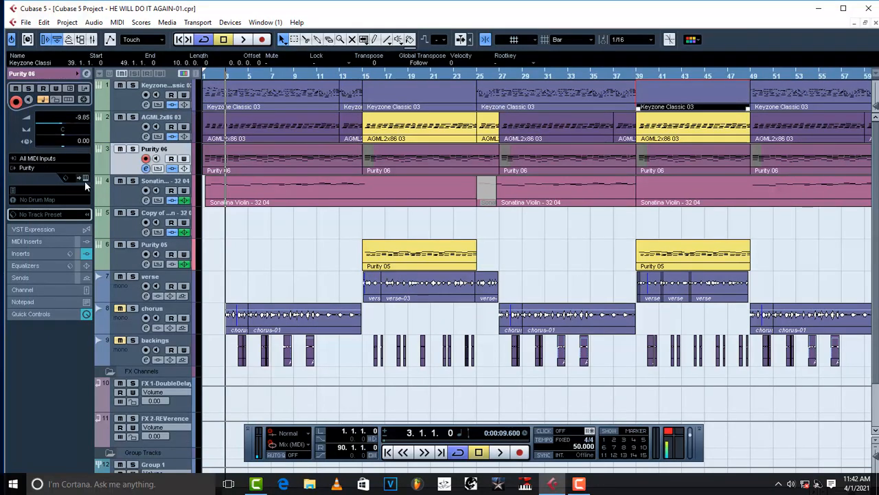
left_click(85, 179)
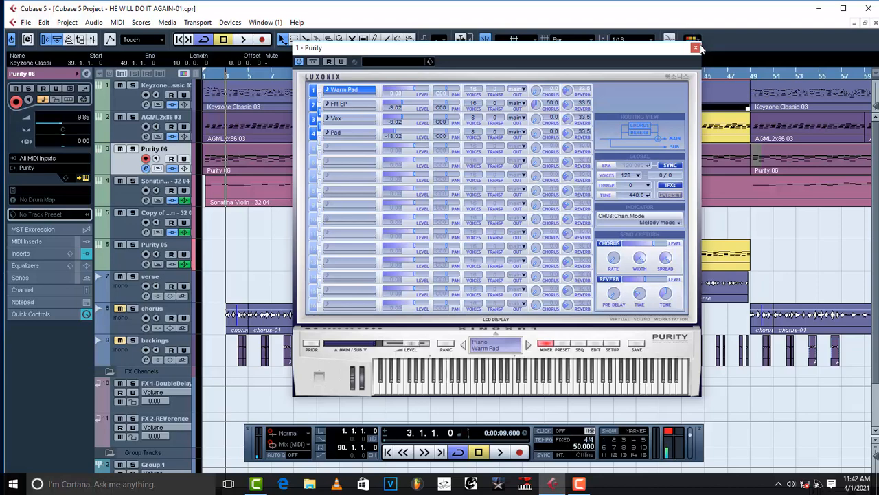
left_click(696, 48)
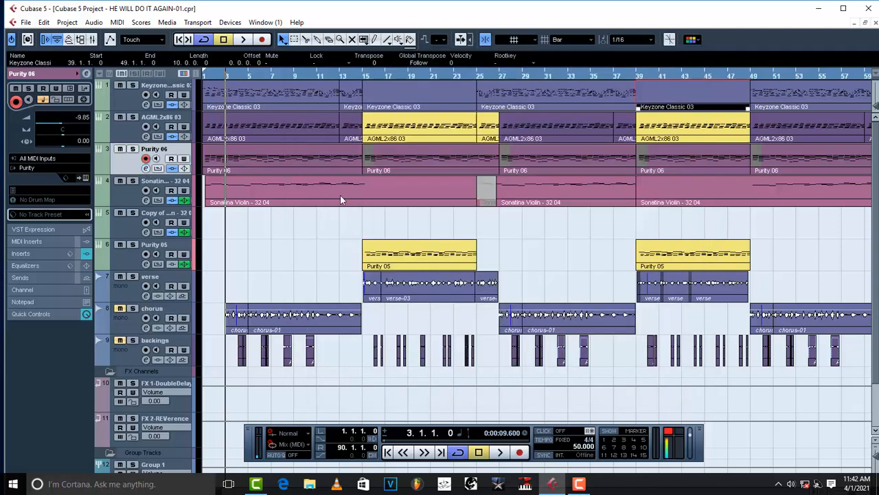
- Examine the FabFilter Pro-Q 3 insert in the Purity 06 channel settings, close both and maximize the project window again
left_click(147, 168)
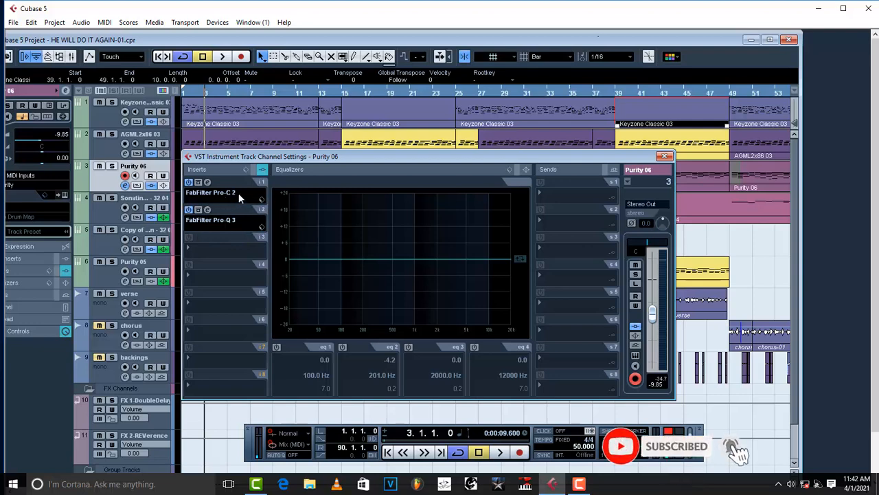
left_click(664, 156)
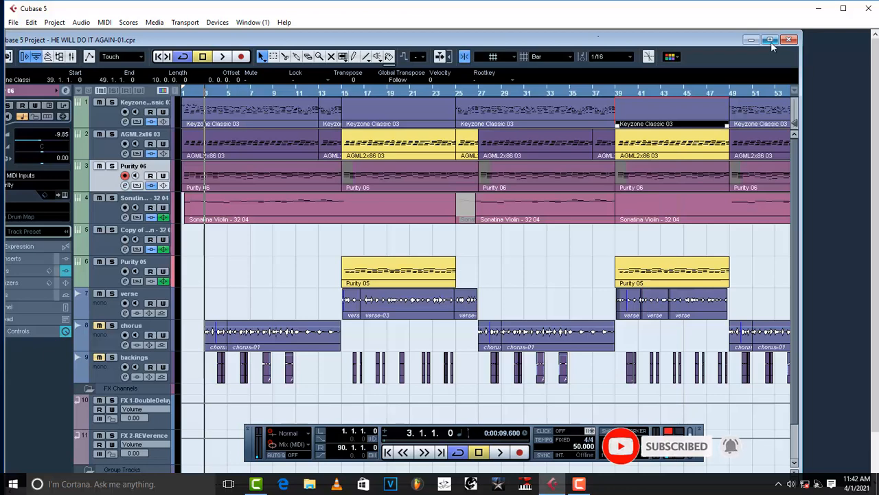
left_click(770, 40)
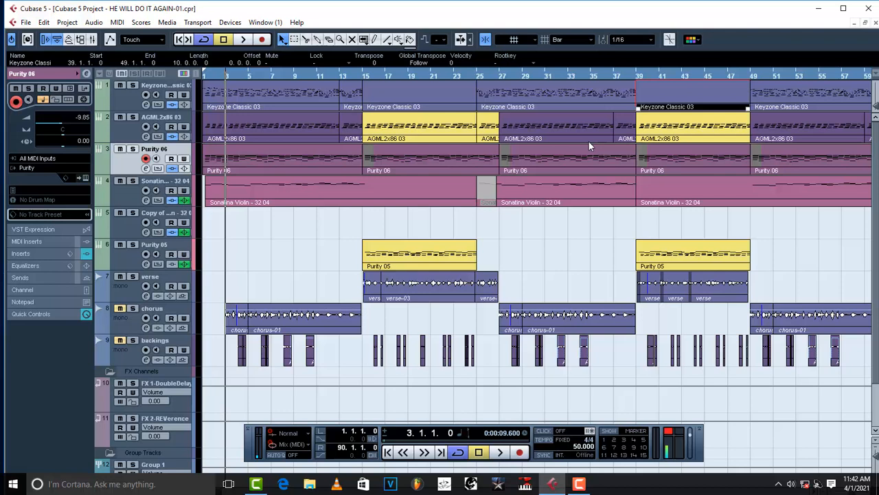
left_click(146, 169)
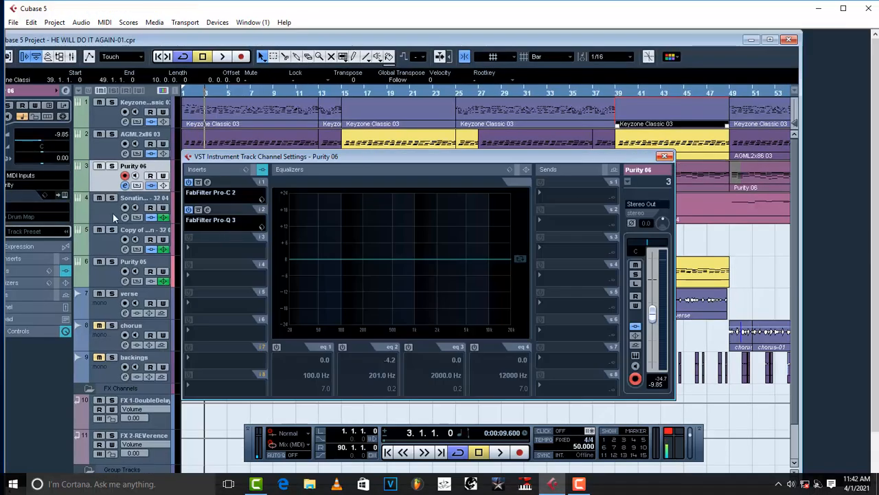
left_click(209, 215)
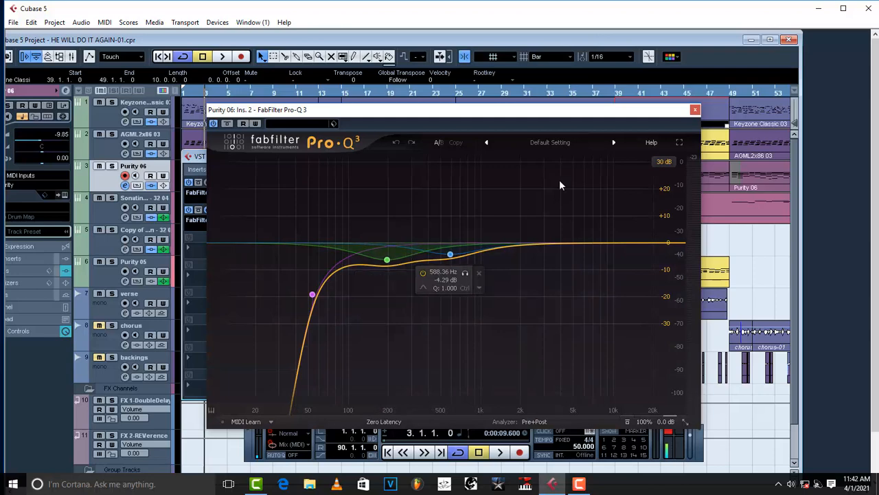
left_click(695, 109)
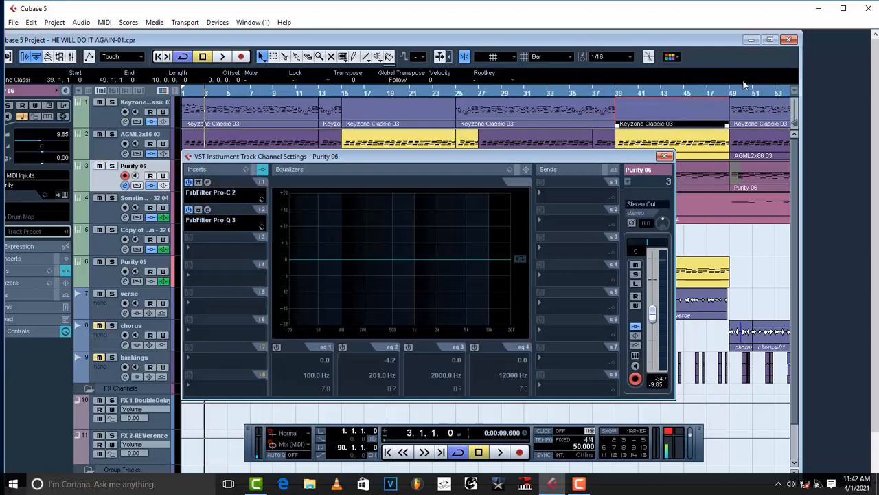
left_click(663, 156)
left_click(771, 39)
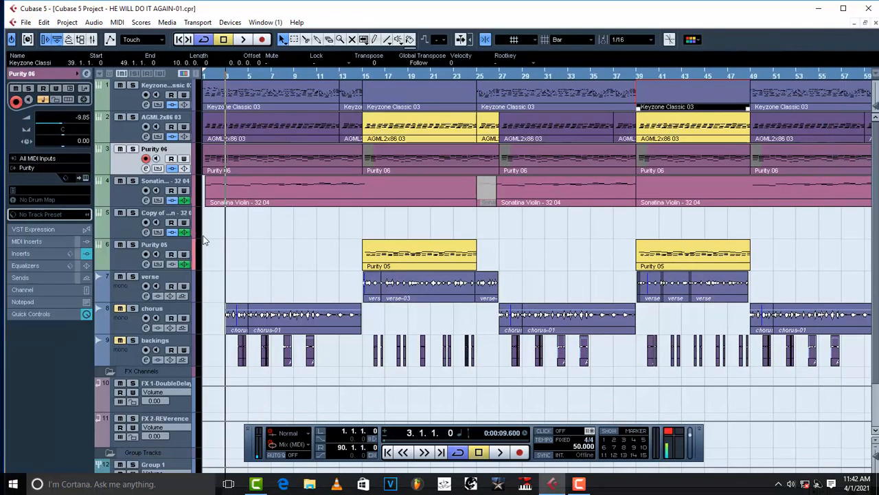
- Open the Sonatina Violin - 32 04 channel settings and examine the CLA Vocals Stereo insert's levels
left_click(123, 196)
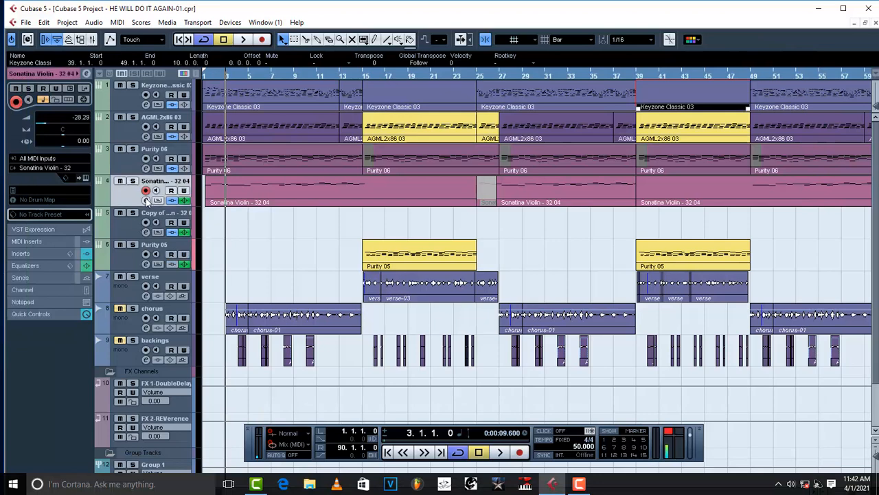
left_click(145, 200)
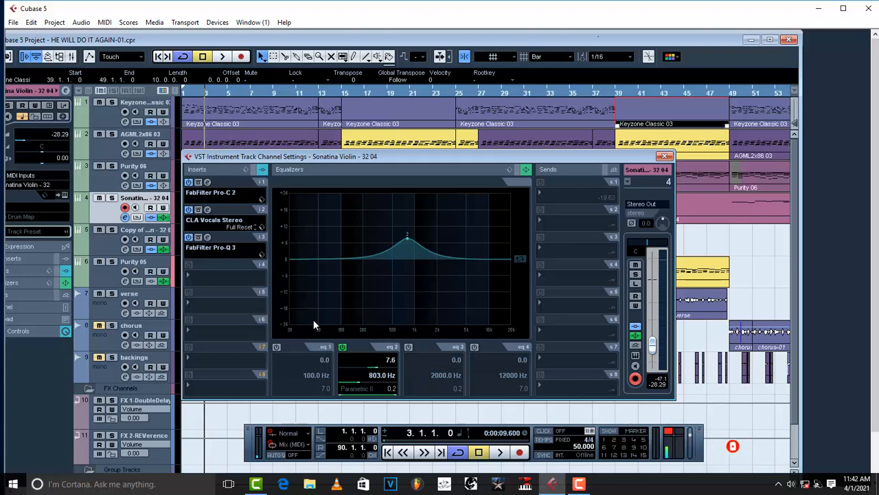
left_click(213, 218)
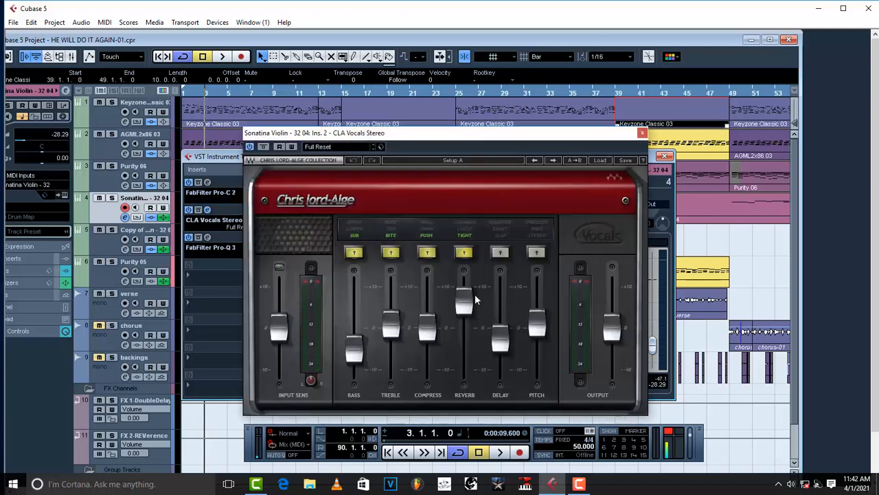
left_click(642, 132)
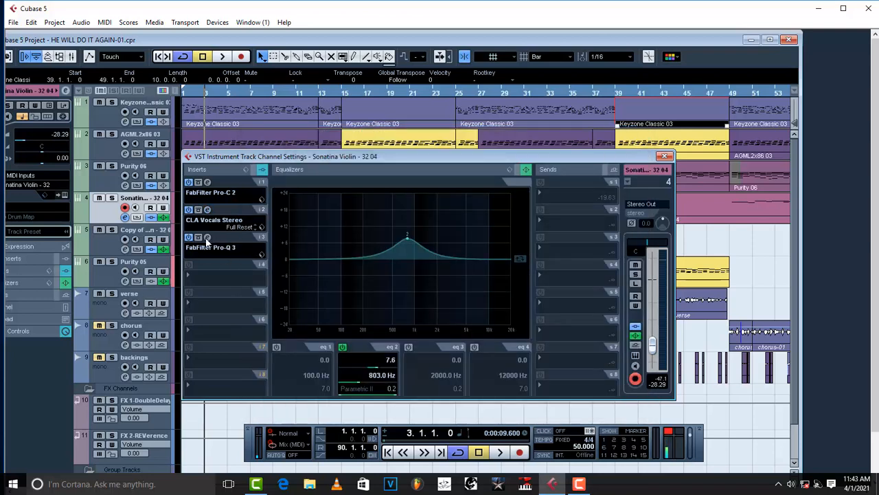
- Show the FabFilter Pro-Q 3 insert of the Sonatina Violin - 32 04 channel and reposition its window to view the whole EQ curve
left_click(230, 246)
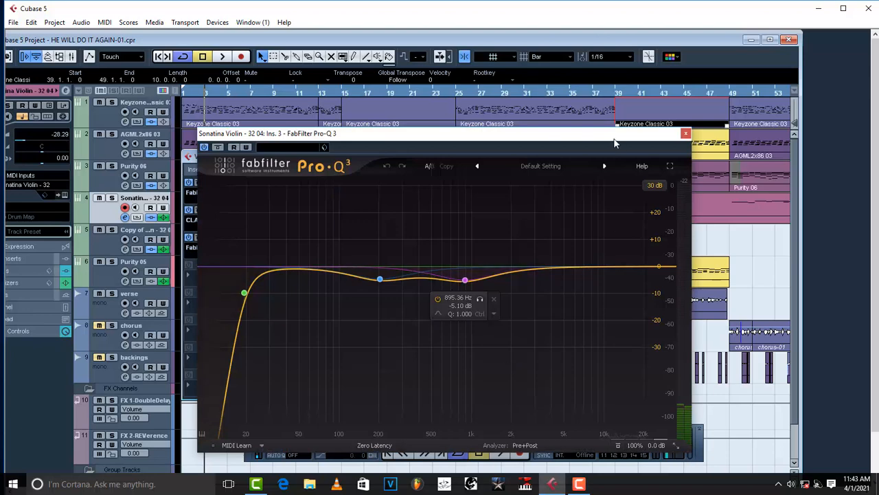
left_click_drag(612, 135, 490, 225)
left_click_drag(470, 191, 439, 157)
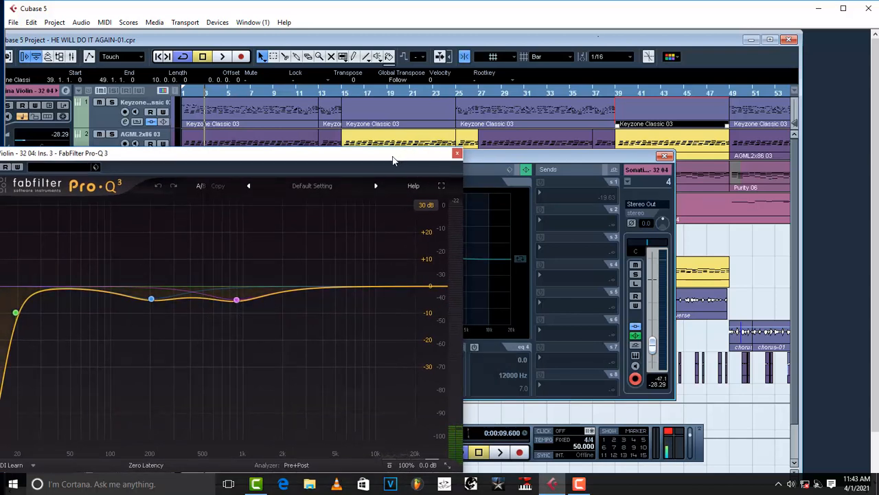
left_click_drag(398, 156, 585, 123)
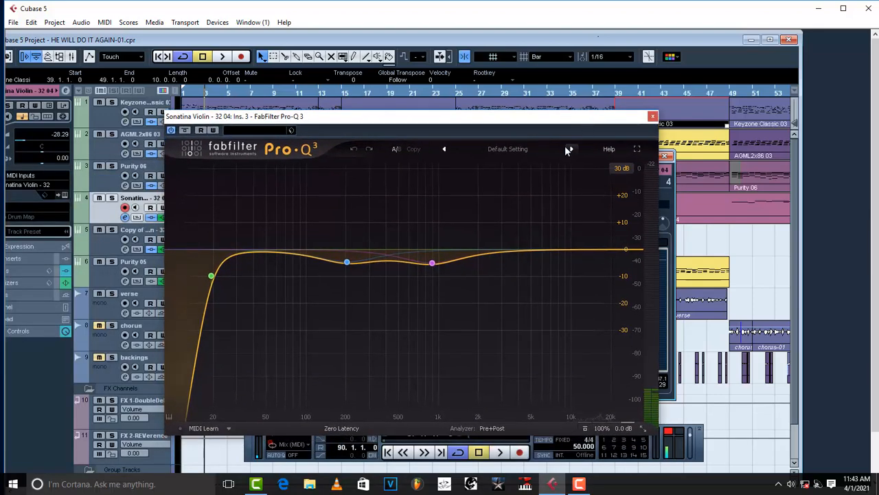
- Examine the FabFilter Pro-Q 3 curve on the Sonatina Violin - 32 04 channel, close both windows and maximize the project window
left_click_drag(615, 115, 399, 156)
left_click(436, 157)
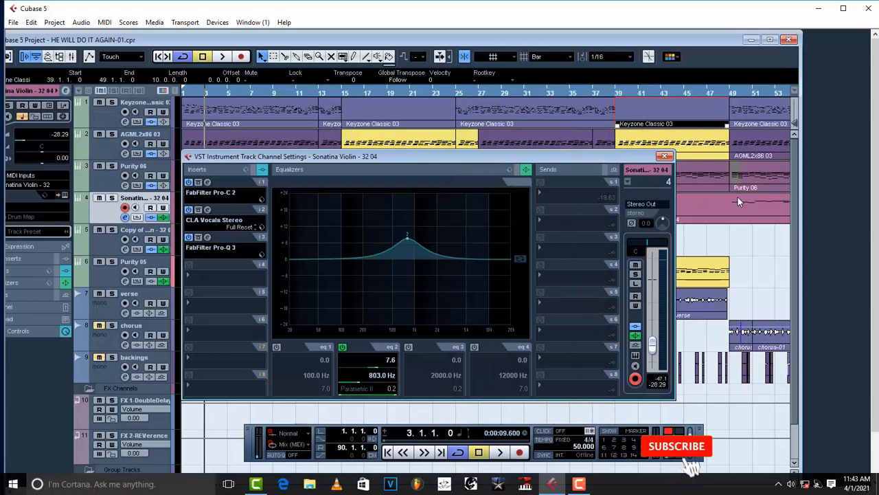
left_click(215, 246)
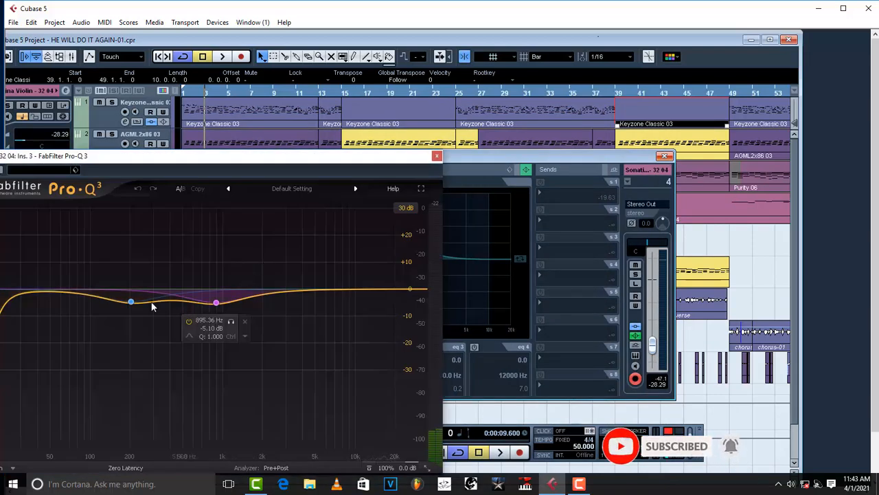
left_click(437, 156)
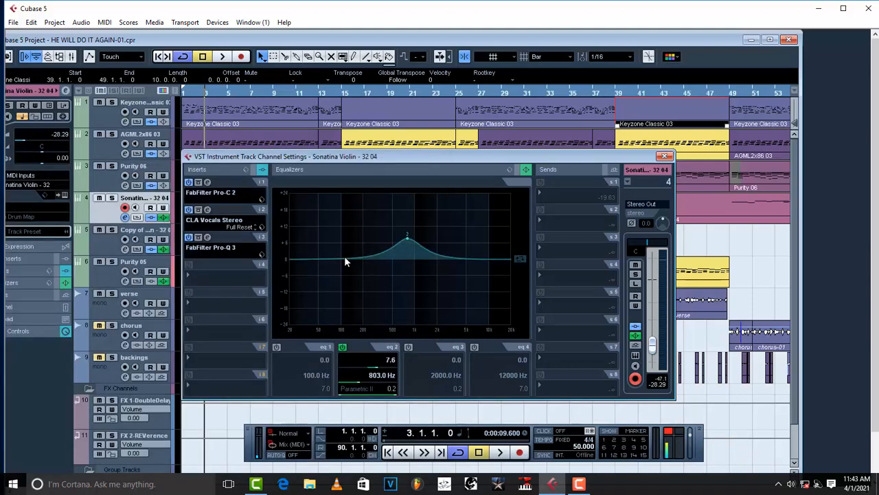
left_click(665, 157)
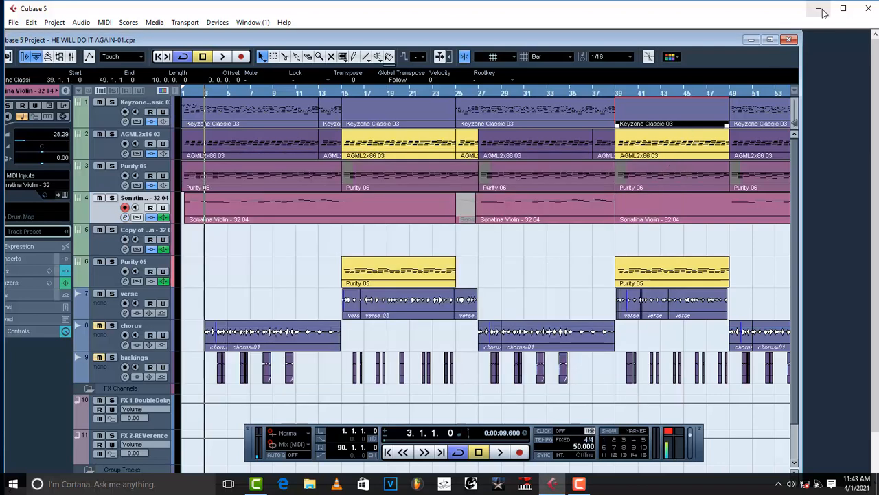
left_click(771, 39)
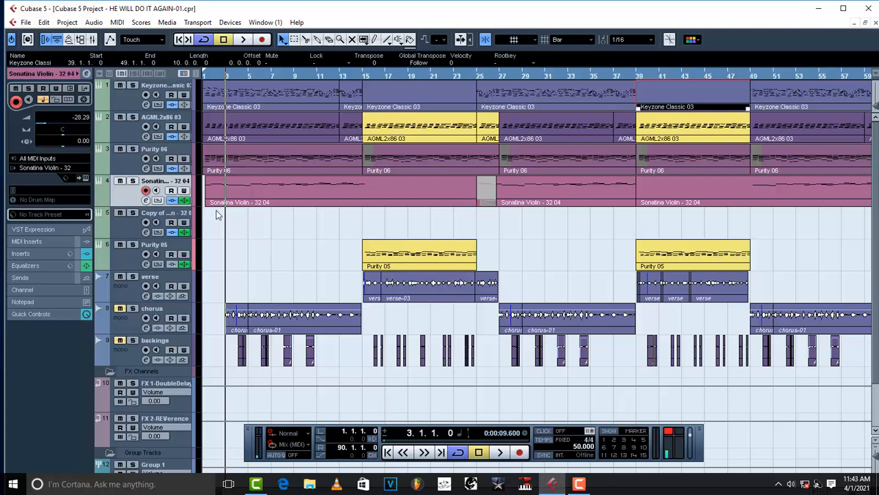
- Set the Sonatina Violin - 32 04 track's volume to -12.94 during playback from bar 3 and audition the mix
key("space")
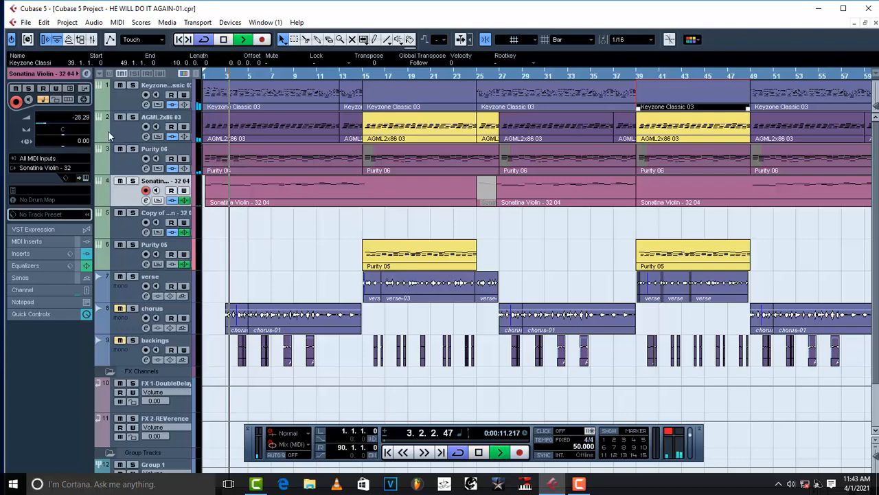
key("space")
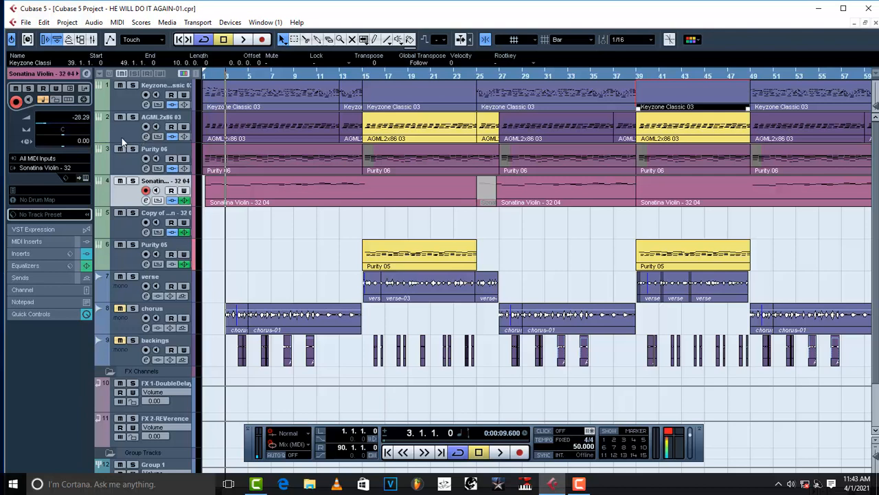
left_click(126, 134)
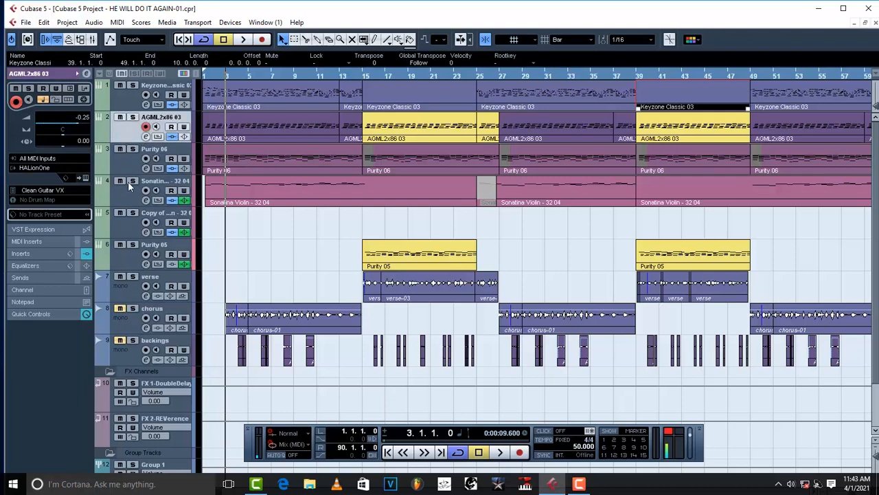
left_click(122, 192)
key("space")
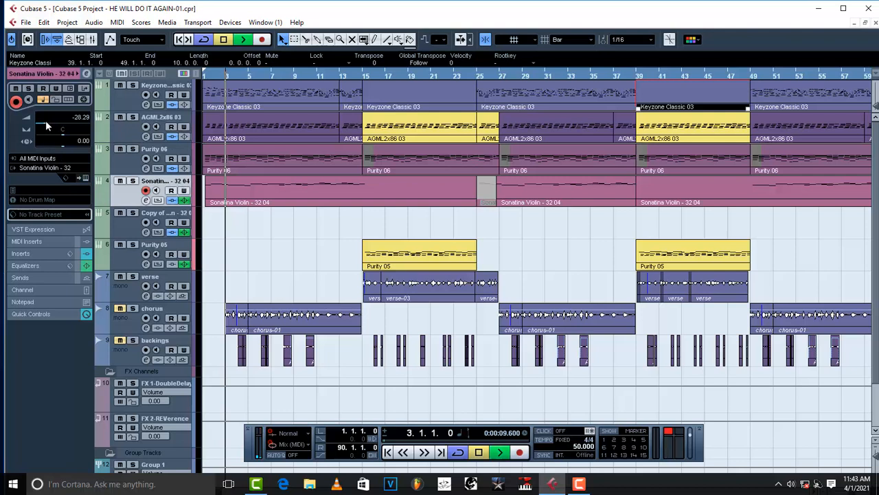
left_click_drag(51, 121, 59, 120)
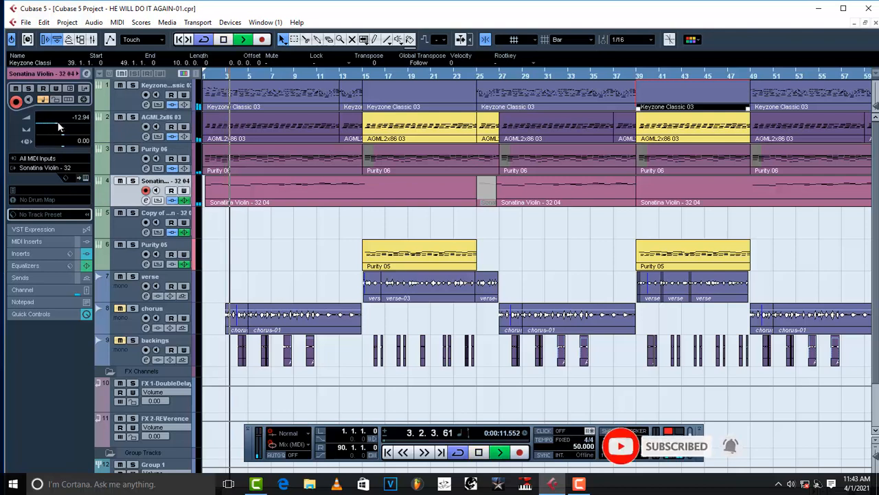
key("space")
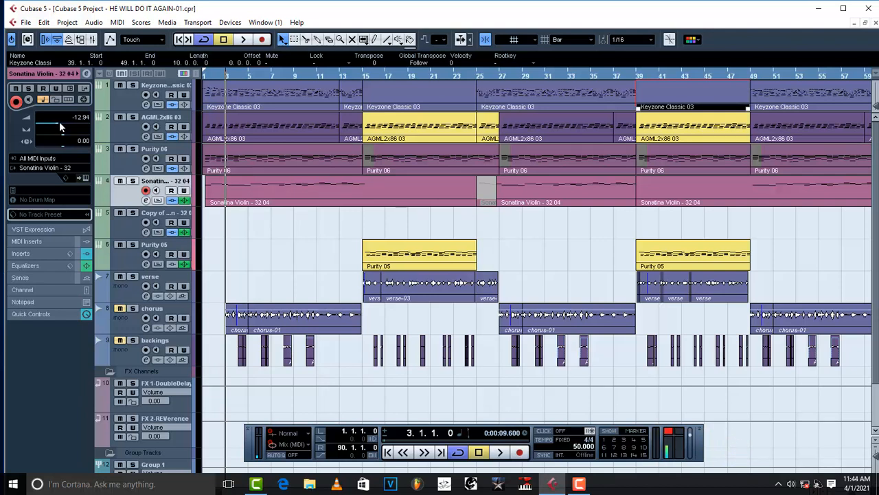
key("space")
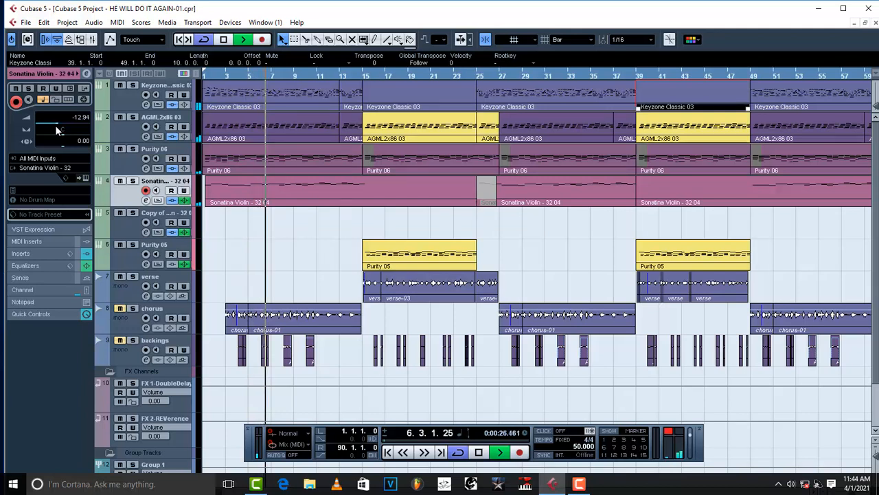
key("space")
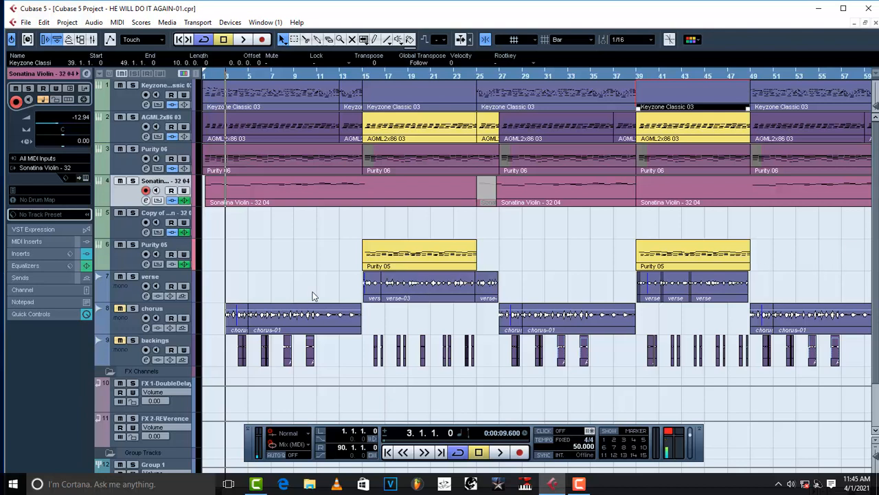
- Unmute the chorus and backings tracks, deselect all events and briefly play the mix from bar 3
key("alt+space")
left_click(259, 266)
key("space")
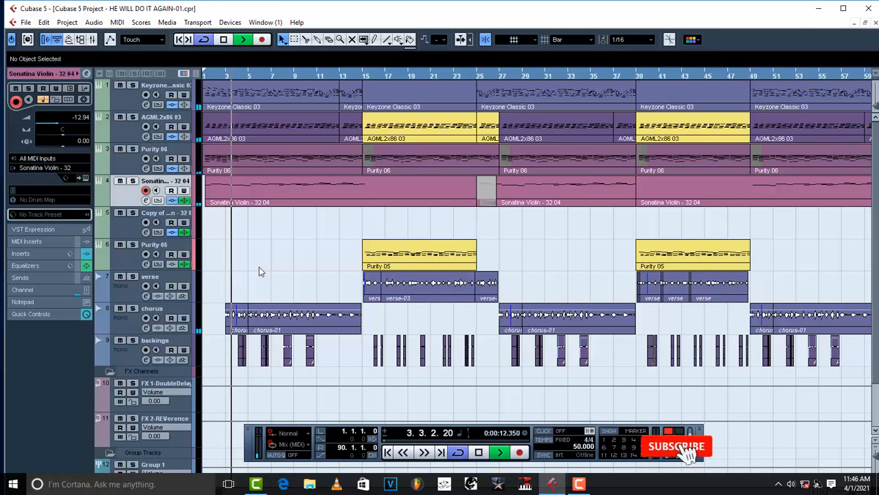
key("space")
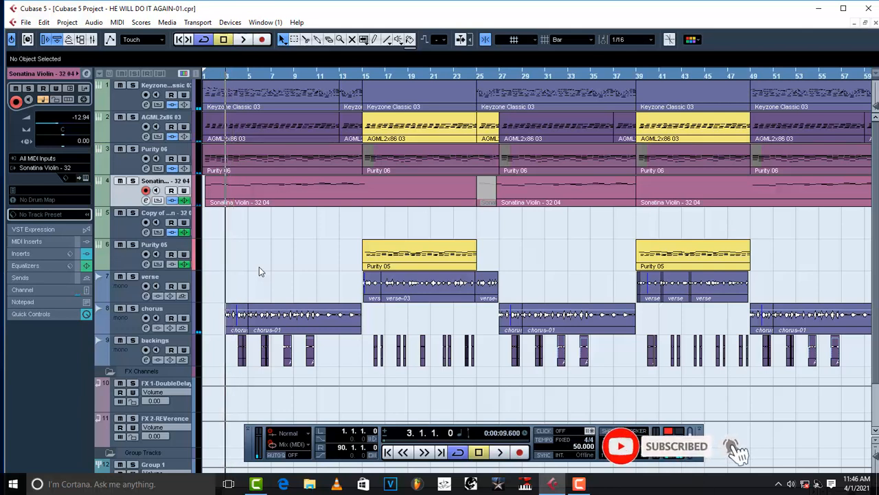
- Load the RVox Mono dynamics plug-in into the first insert slot of the chorus track
left_click(127, 326)
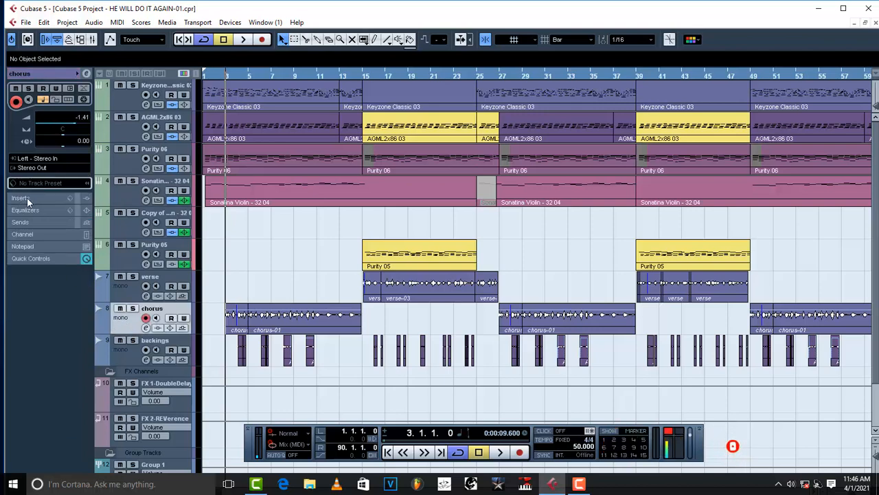
left_click(27, 198)
left_click(23, 103)
mouse_move(62, 71)
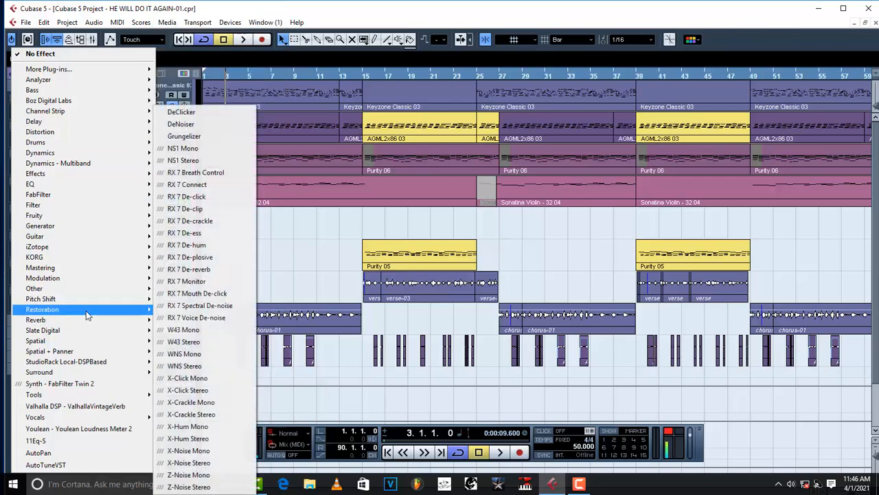
mouse_move(88, 152)
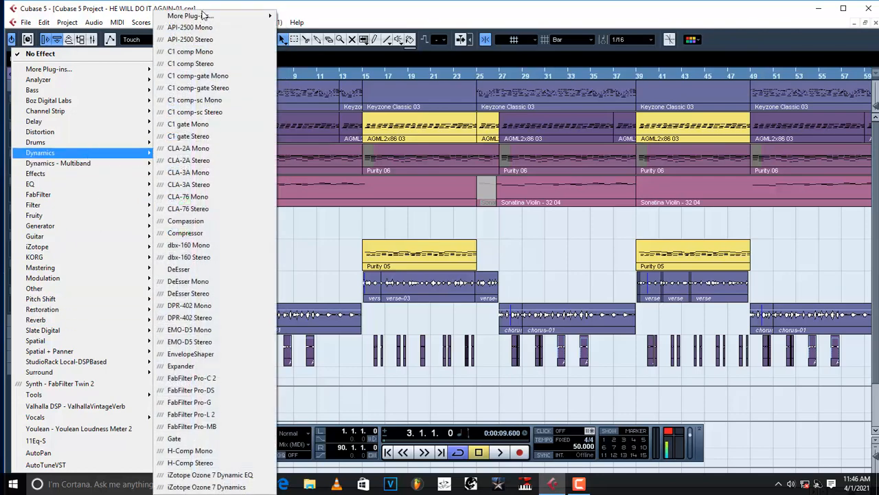
mouse_move(206, 16)
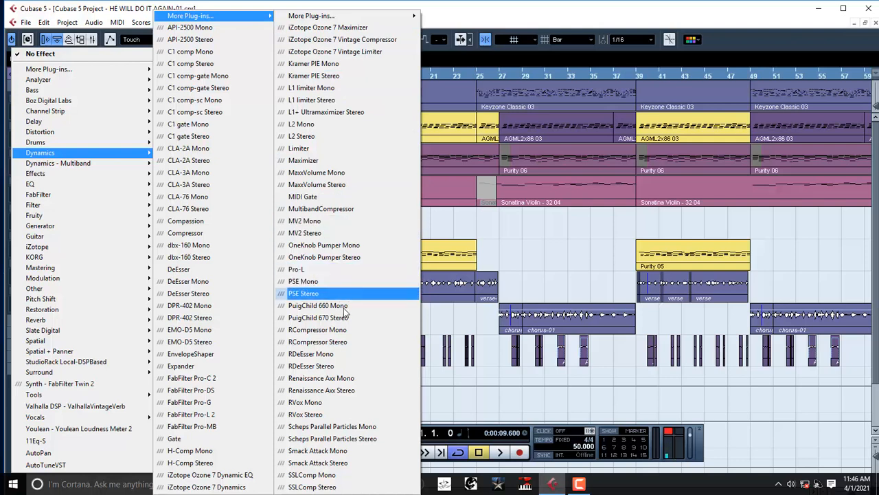
left_click(338, 404)
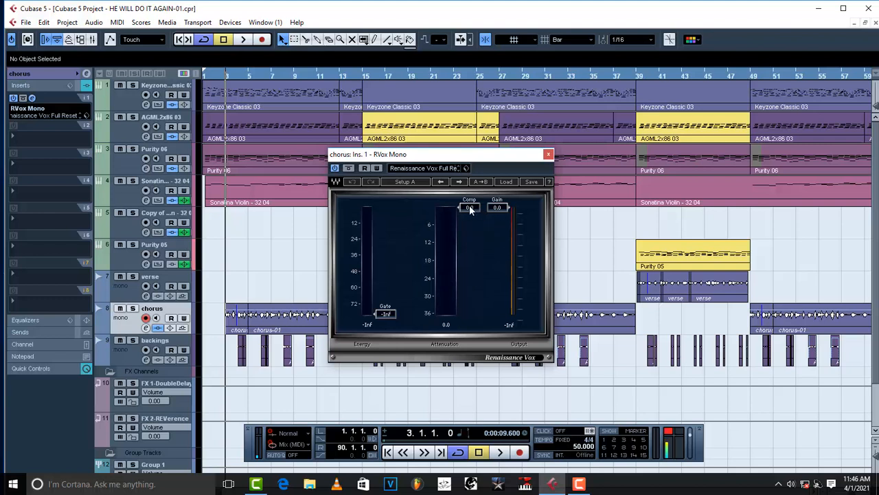
- Set the chorus track's RVox Mono compression to -10.0 during playback, close the plug-in and audition the mix
key("space")
left_click_drag(470, 210, 470, 225)
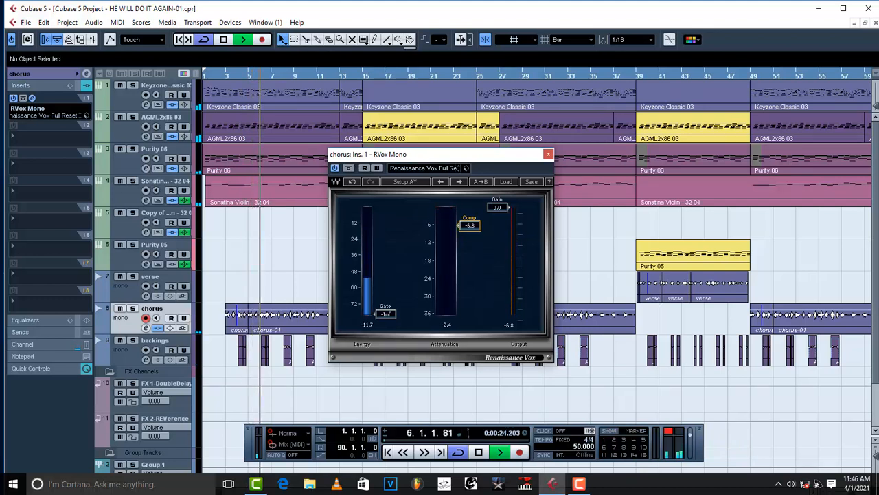
left_click_drag(470, 225, 470, 236)
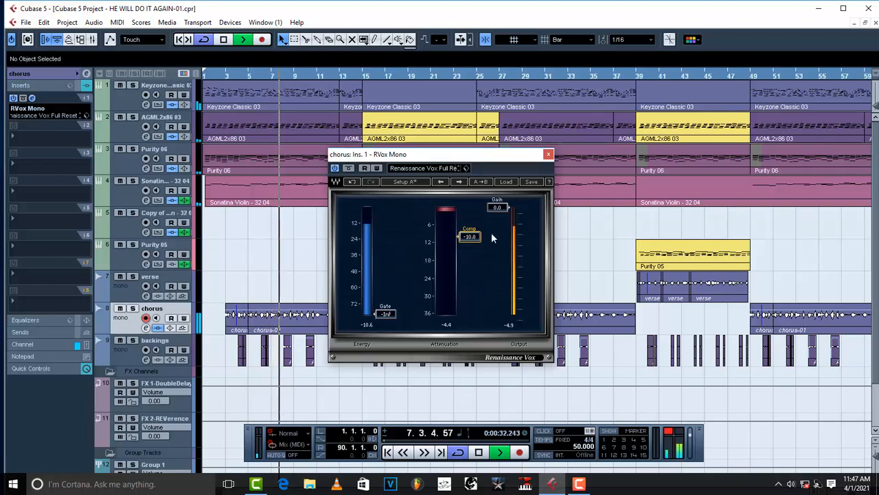
key("space")
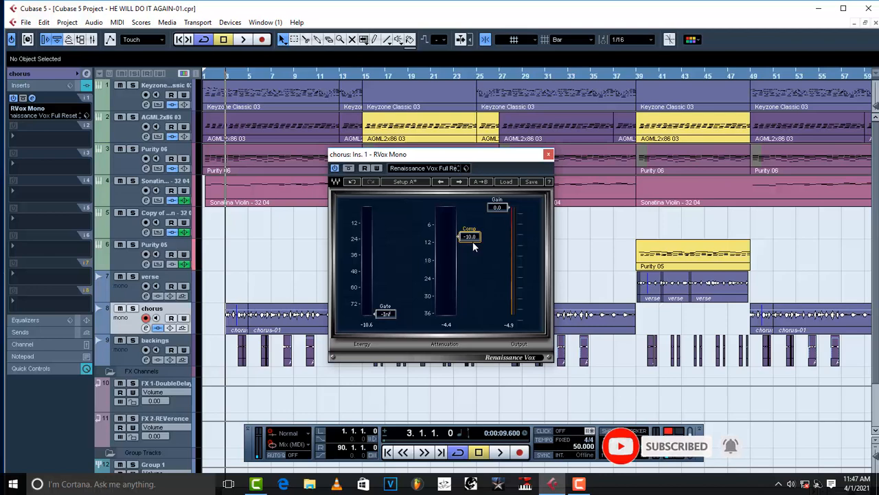
left_click(549, 154)
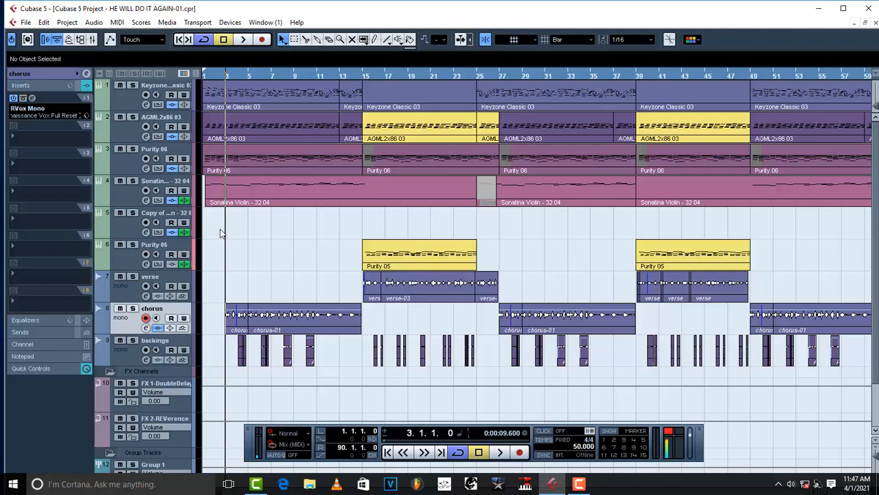
key("space")
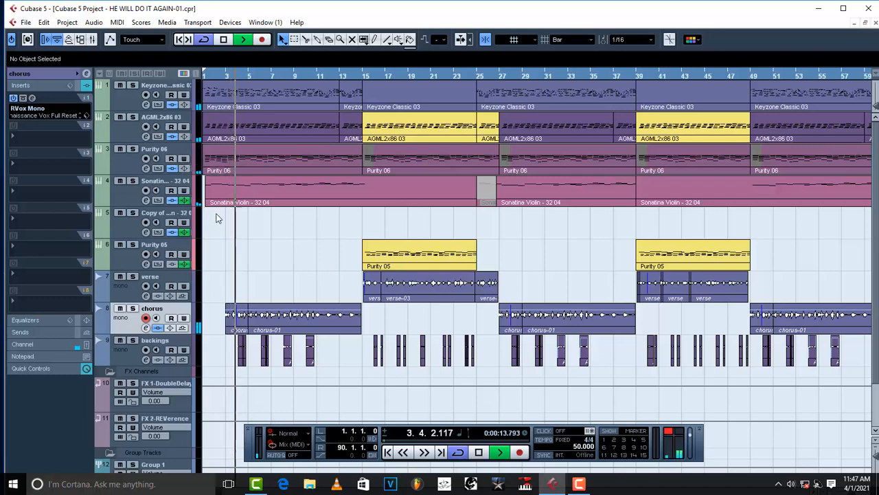
key("space")
- Set the wet gain to +3.26 dB in the FabFilter Pro-C 2 insert of the AGML2x86 03 channel during playback
left_click(146, 126)
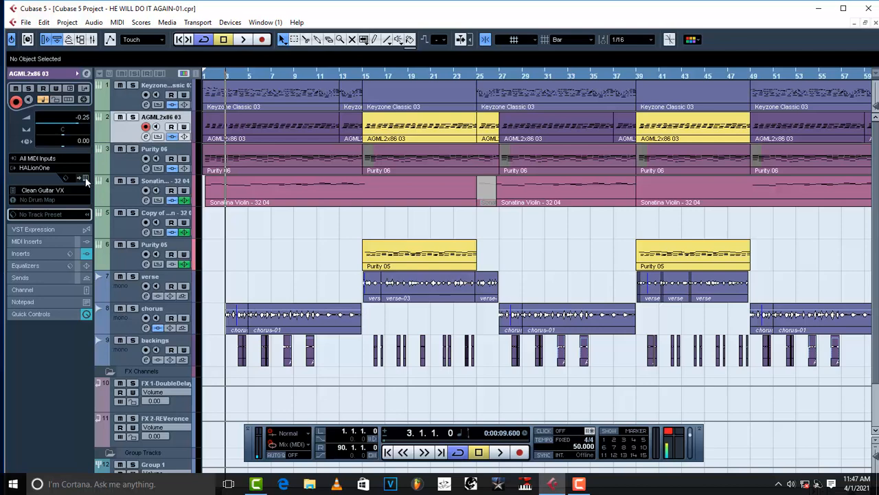
left_click(84, 89)
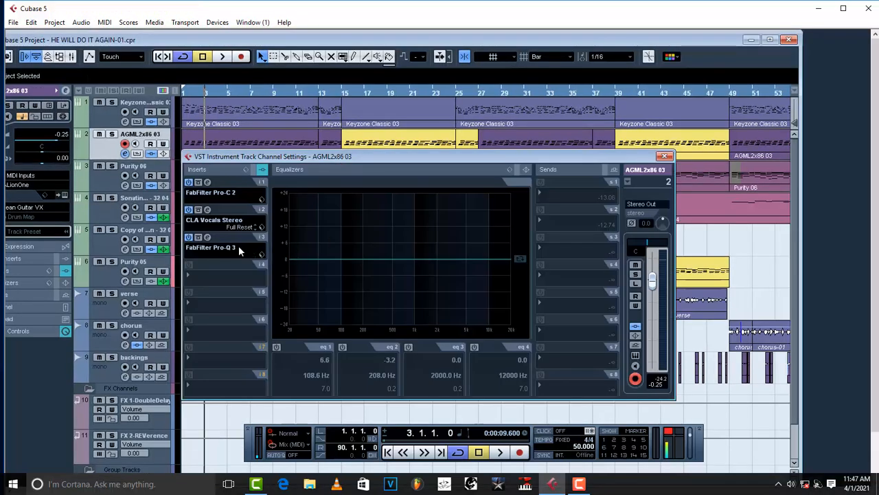
left_click(208, 183)
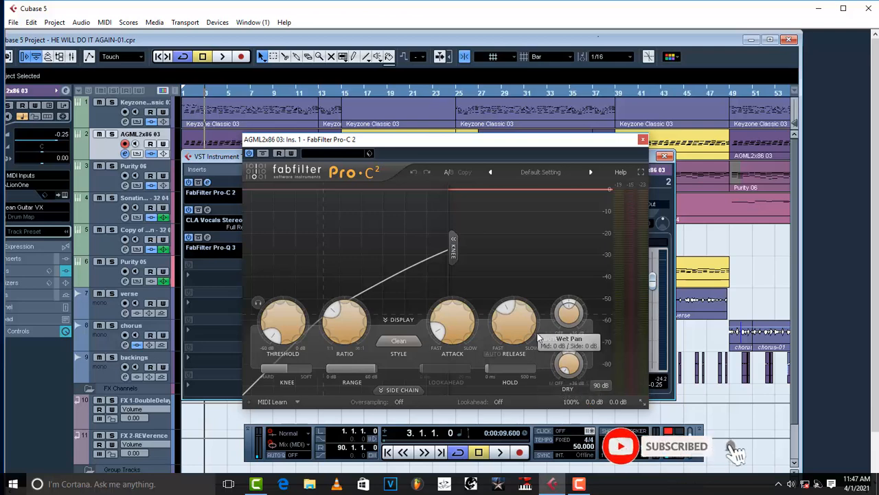
key("space")
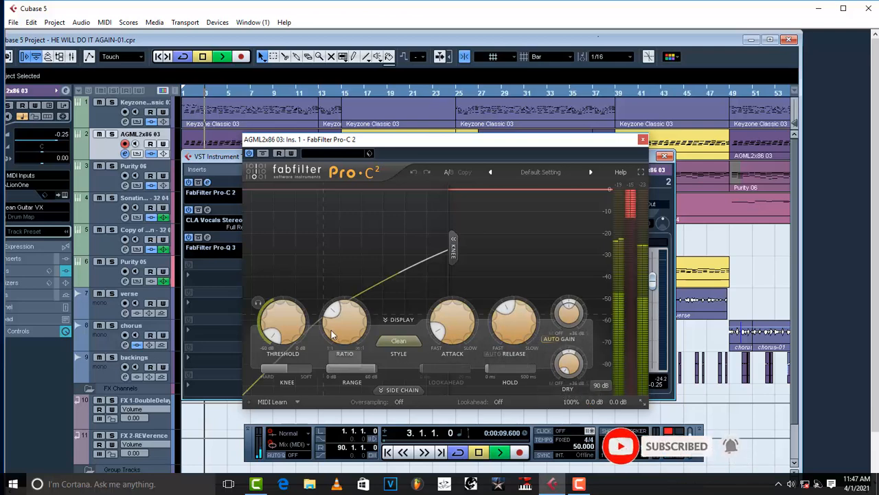
left_click_drag(567, 307, 573, 304)
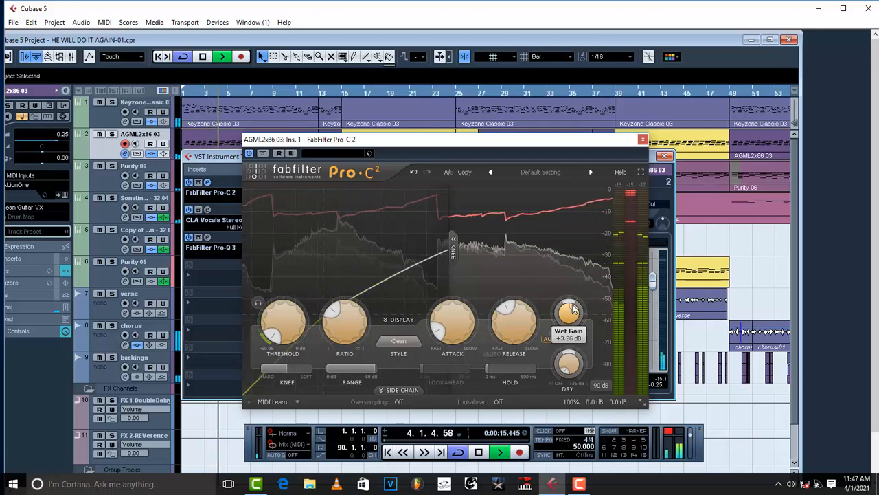
key("space")
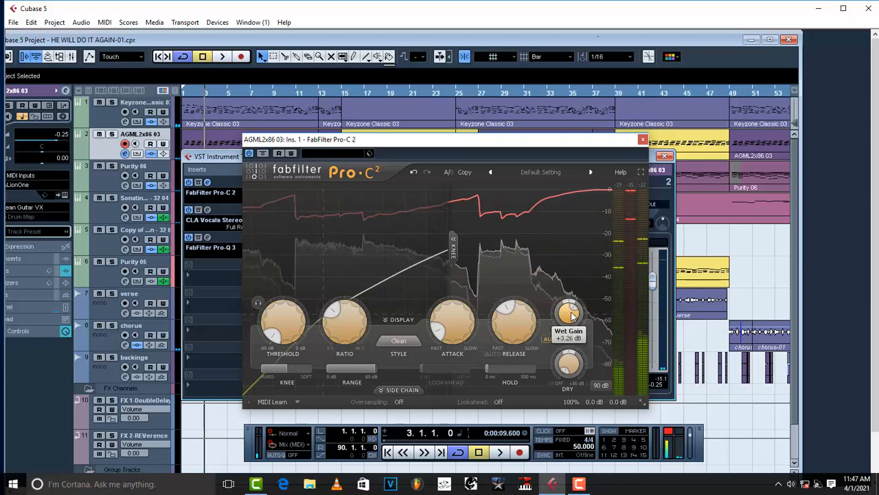
mouse_move(574, 314)
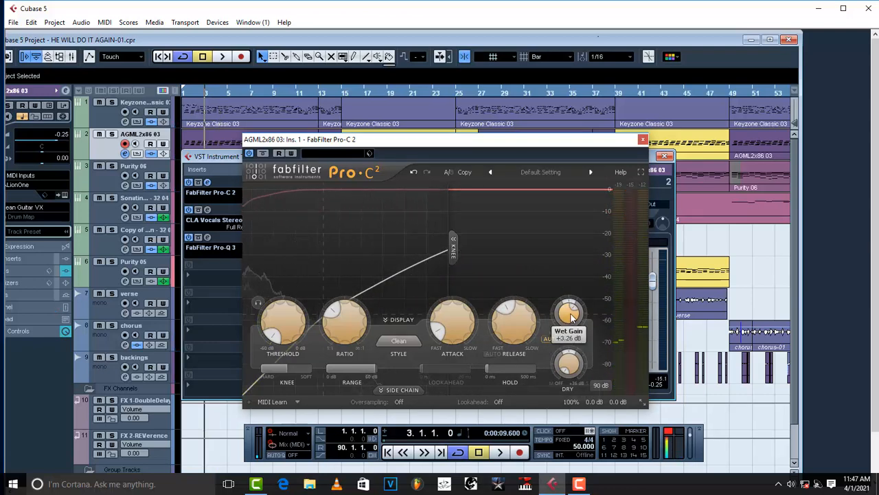
- Close the compressor and channel settings, maximize the project window and audition the mix from bar 3
left_click(642, 139)
left_click(664, 156)
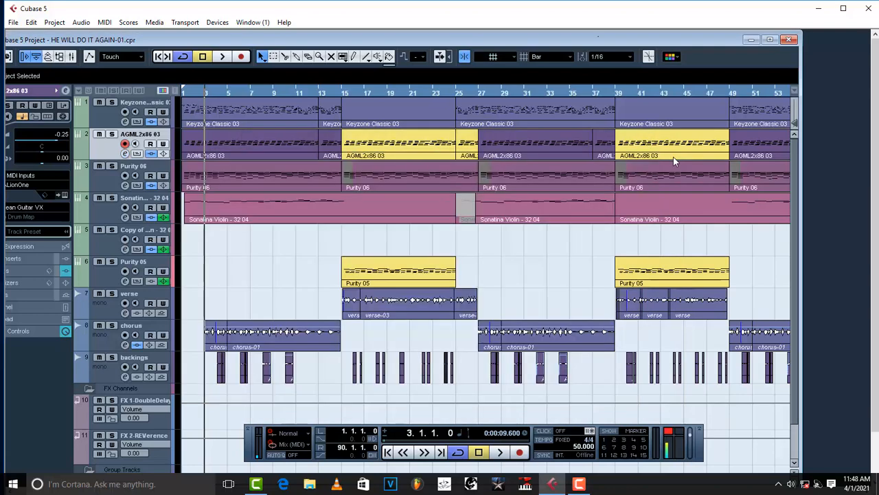
left_click(769, 40)
key("space")
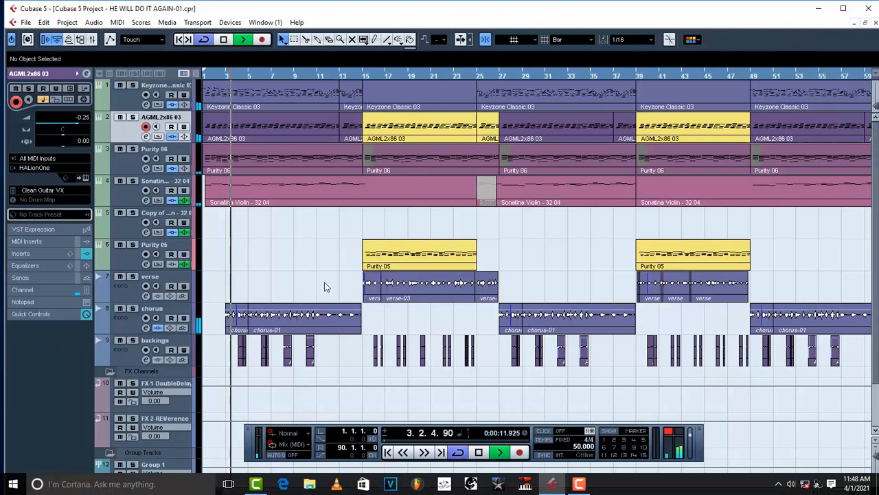
key("space")
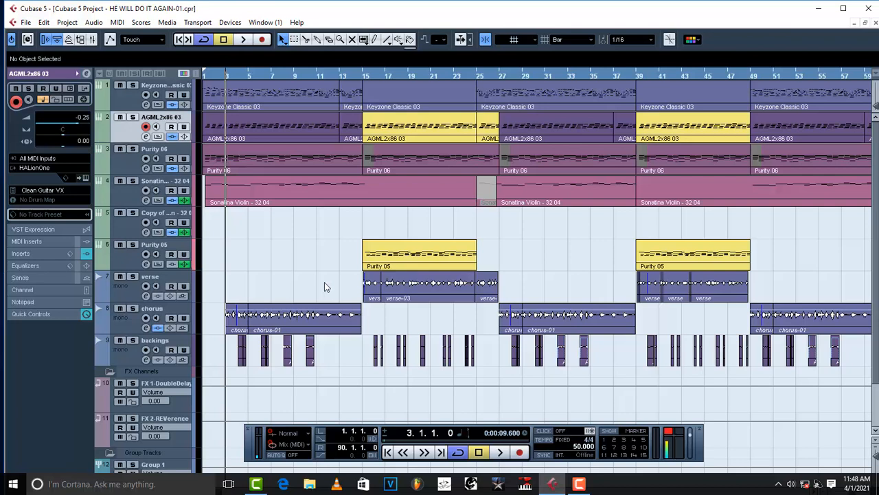
- Audition the mix from bar 3, set the locators around the first chorus clips, and play that range
key("space")
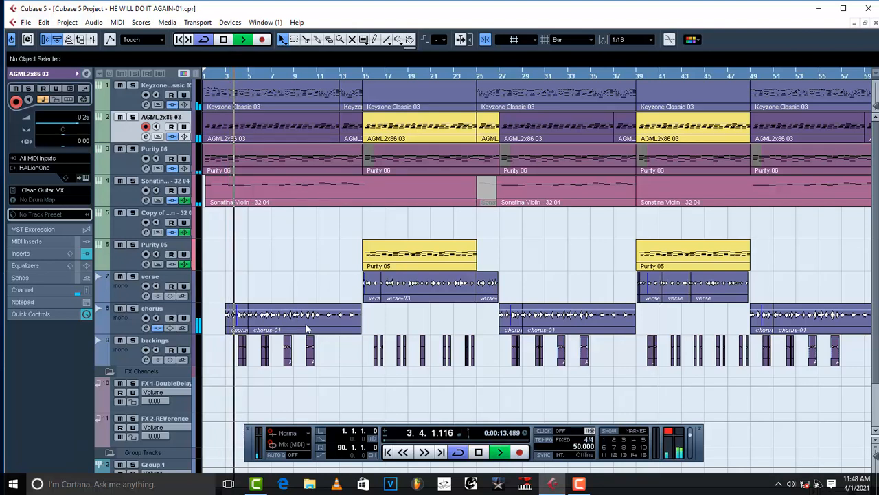
key("space")
left_click(230, 327)
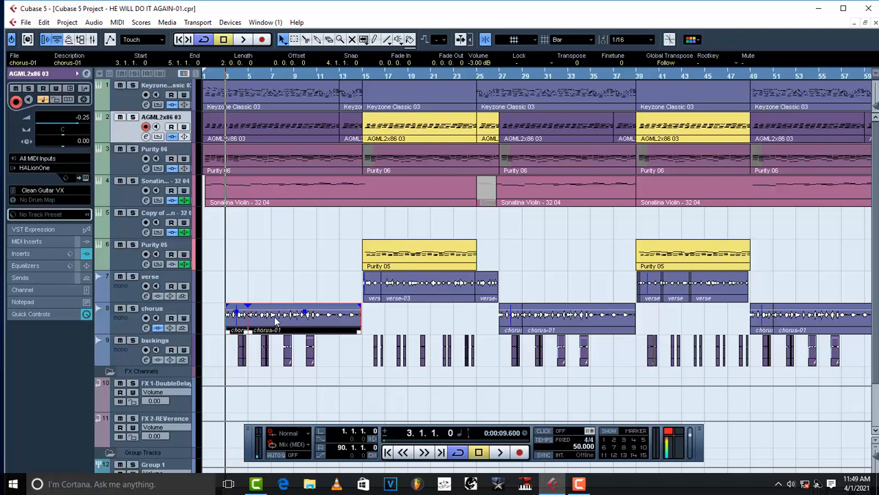
key("p")
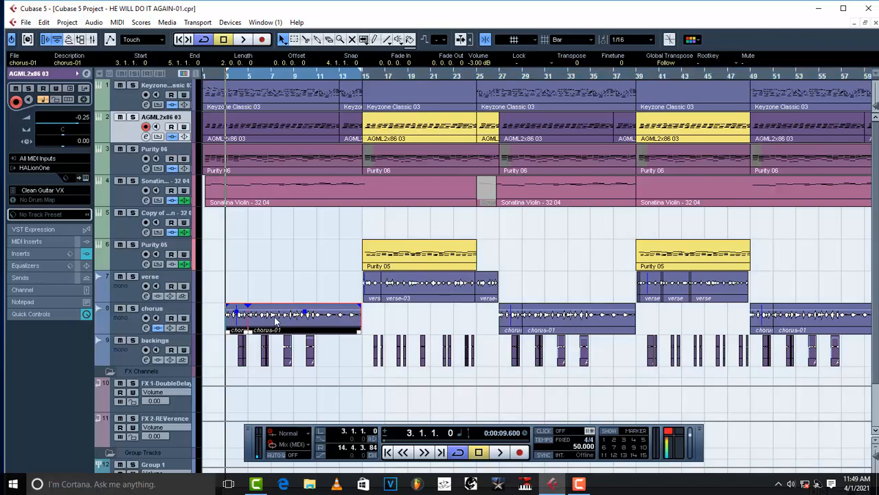
left_click(205, 41)
left_click(205, 42)
key("space")
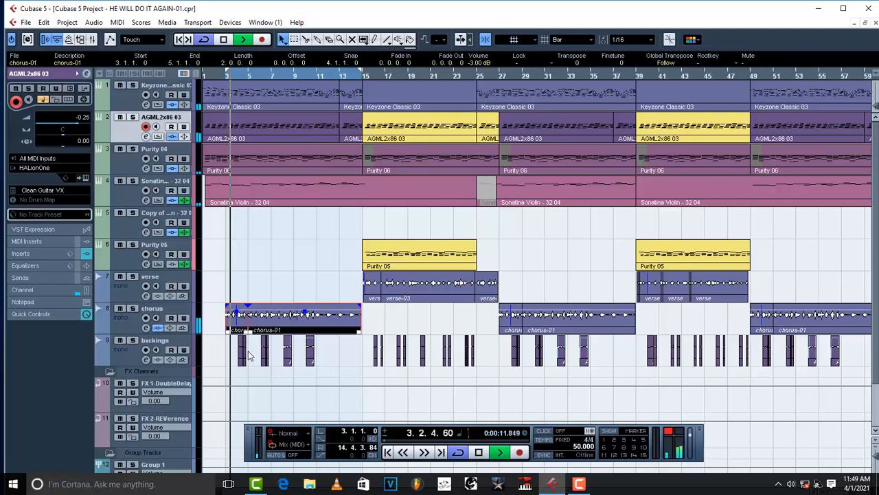
key("space")
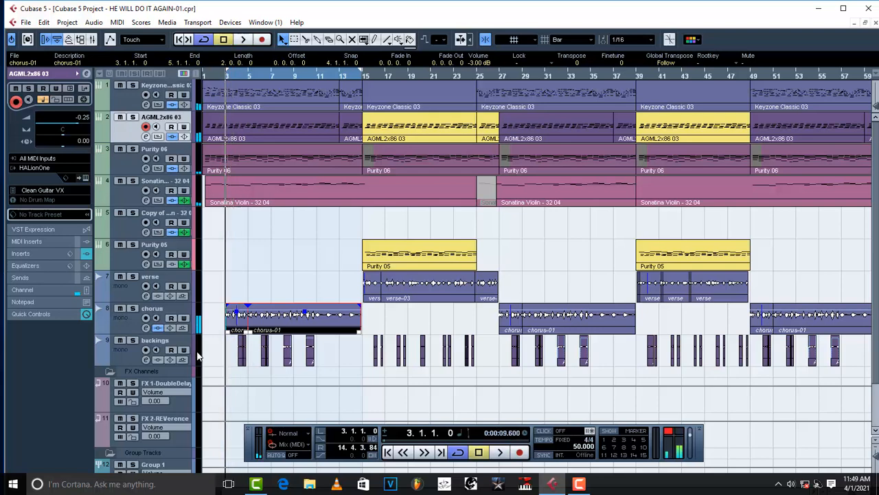
- Route the chorus track's output to Group 1 instead of Stereo Out
left_click(120, 322)
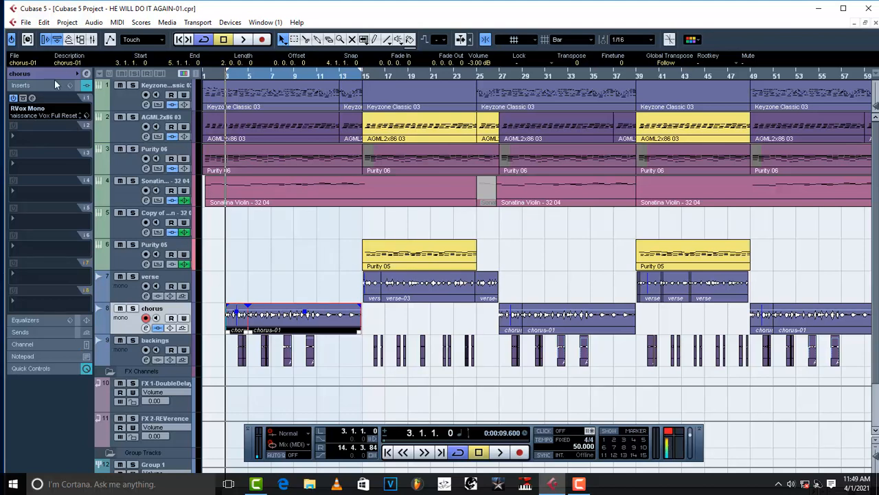
left_click(31, 76)
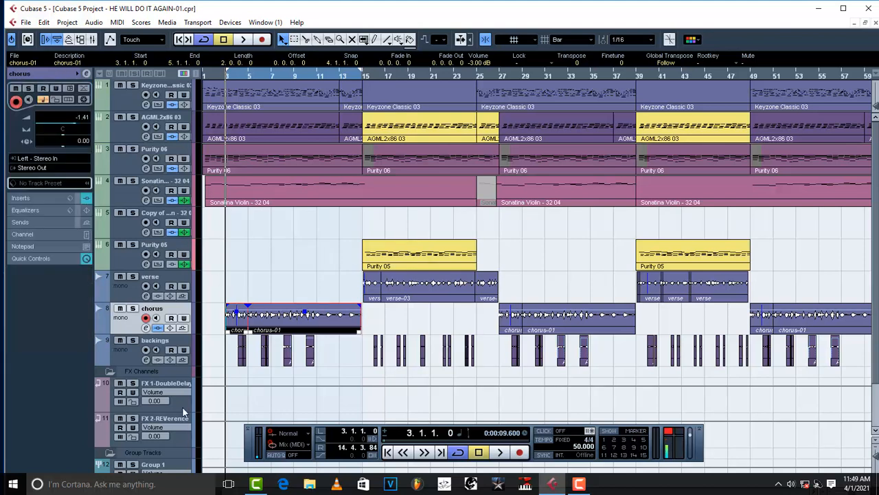
left_click(34, 170)
mouse_move(58, 237)
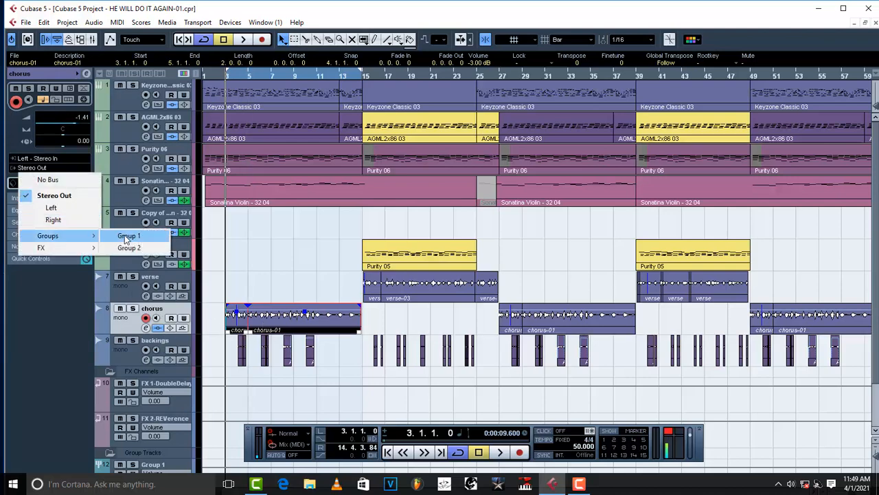
left_click(128, 236)
- Load FabFilter Pro-Q 3 into Group 1's first insert slot and set its display range to 30 dB
scroll(295, 391, "down", 2)
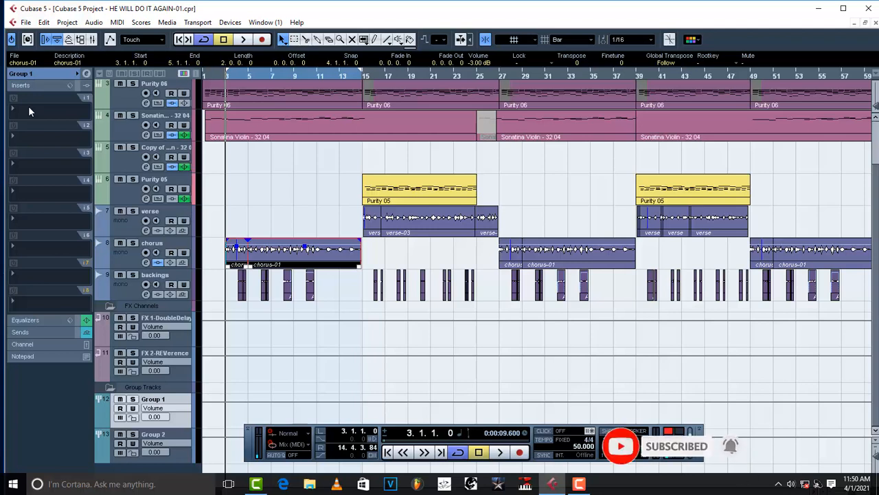
left_click(28, 106)
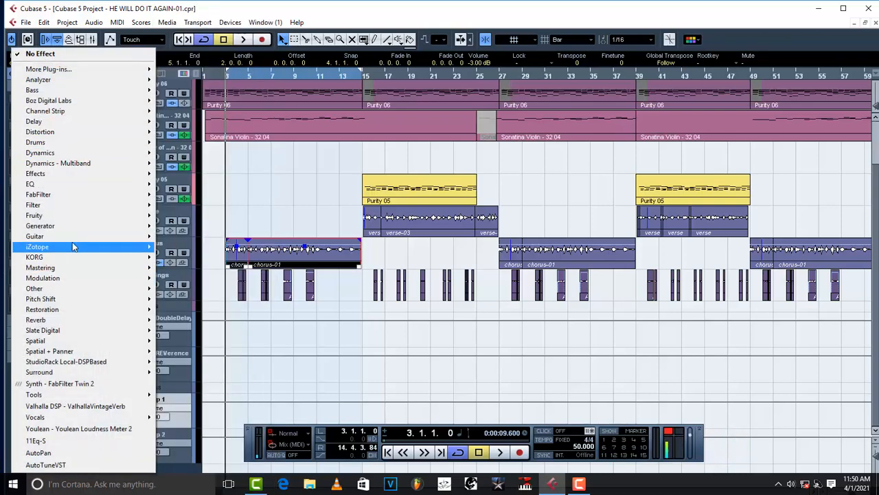
mouse_move(76, 199)
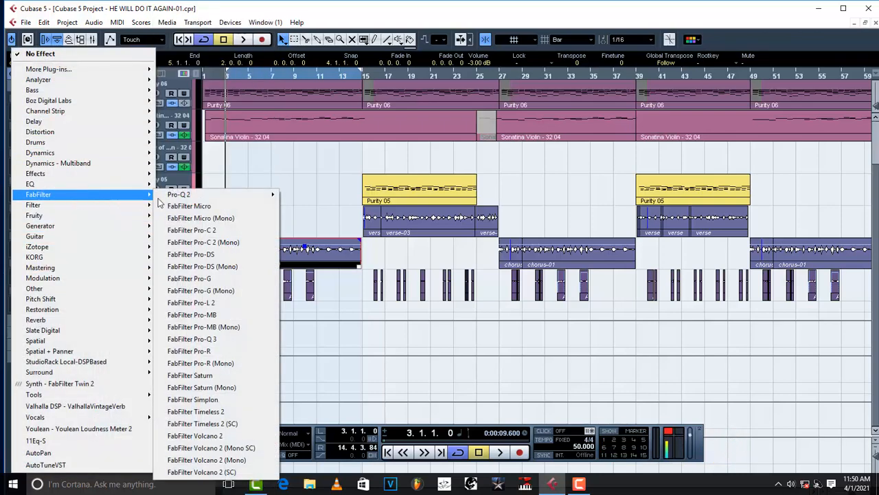
left_click(225, 337)
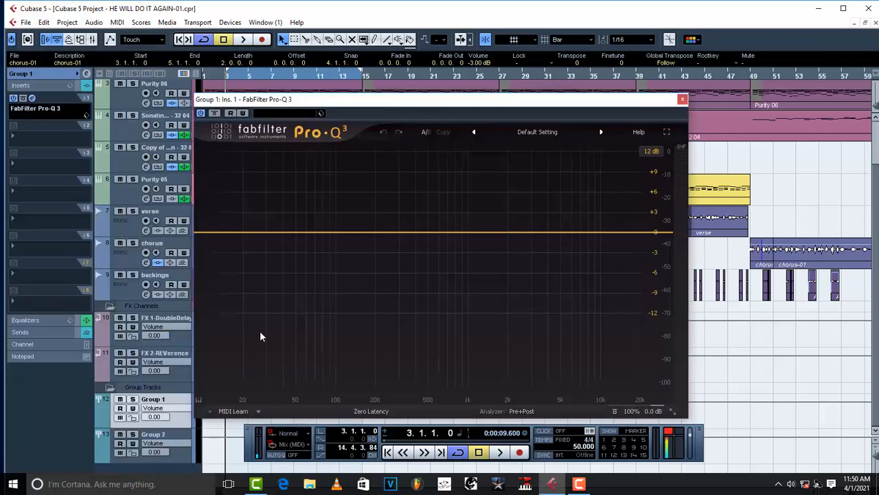
left_click(653, 153)
left_click(662, 199)
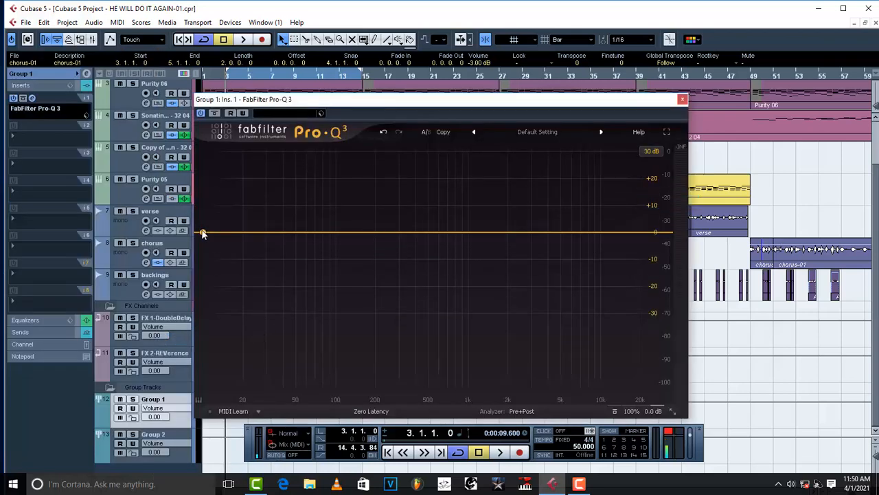
- Add a band at the low end of Group 1's Pro-Q 3, shape it as Low Cut, and set its slope to 96 dB/oct
left_click_drag(203, 234, 220, 246)
left_click(260, 282)
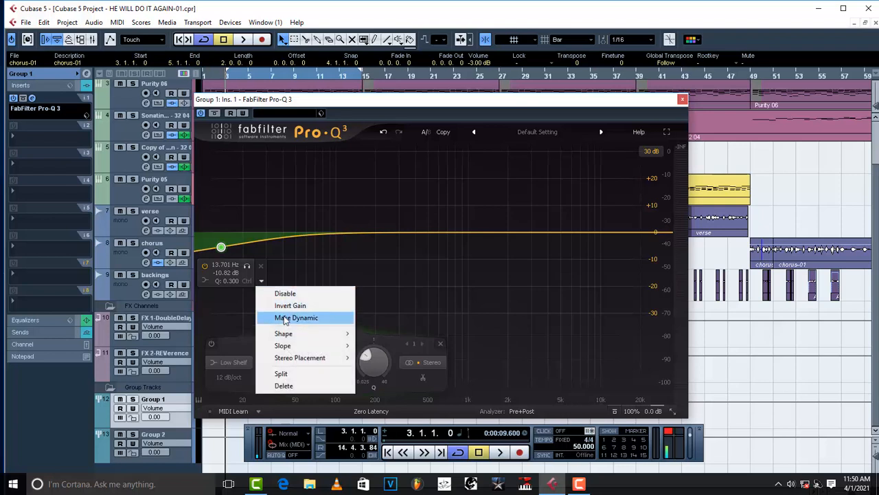
mouse_move(323, 334)
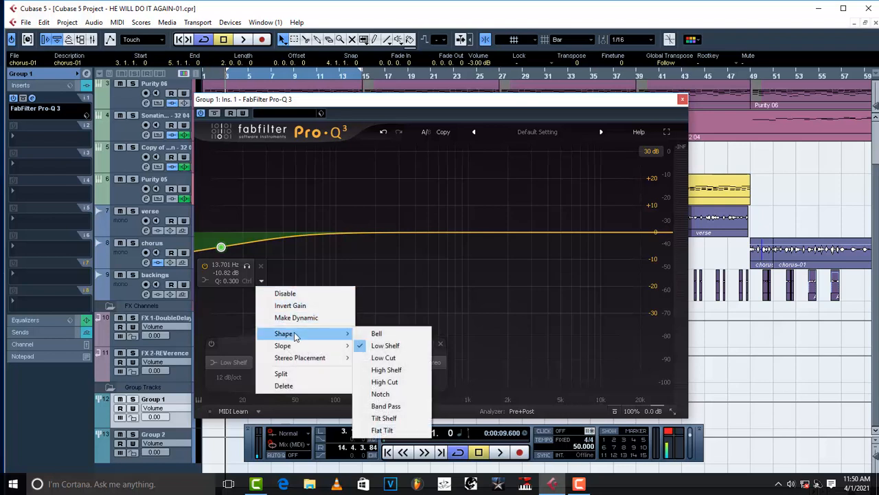
left_click(401, 357)
left_click(251, 245)
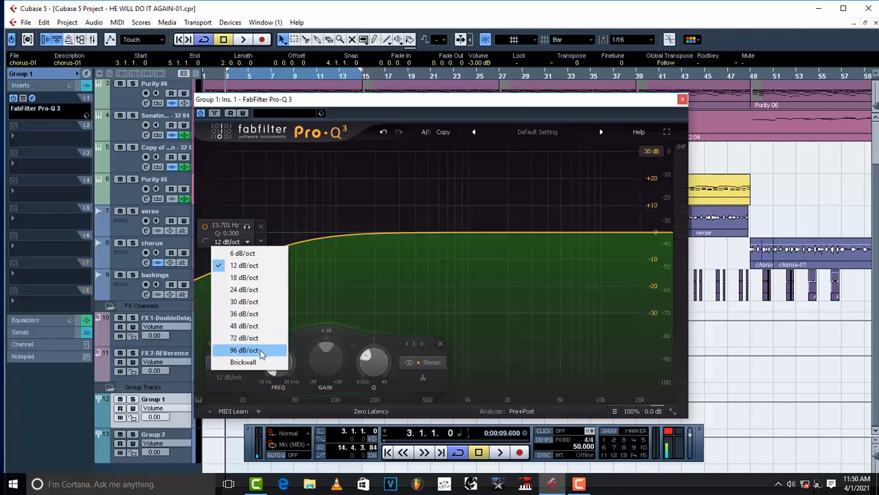
left_click(259, 349)
- Move the low cut band to 10 Hz with a Q of 0.315 and audition the chorus range
left_click_drag(222, 255, 202, 259)
key("space")
key("space")
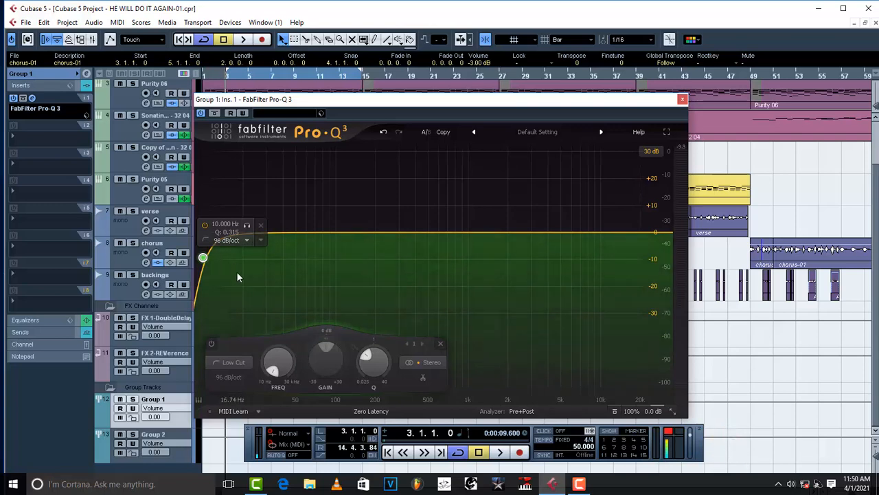
key("space")
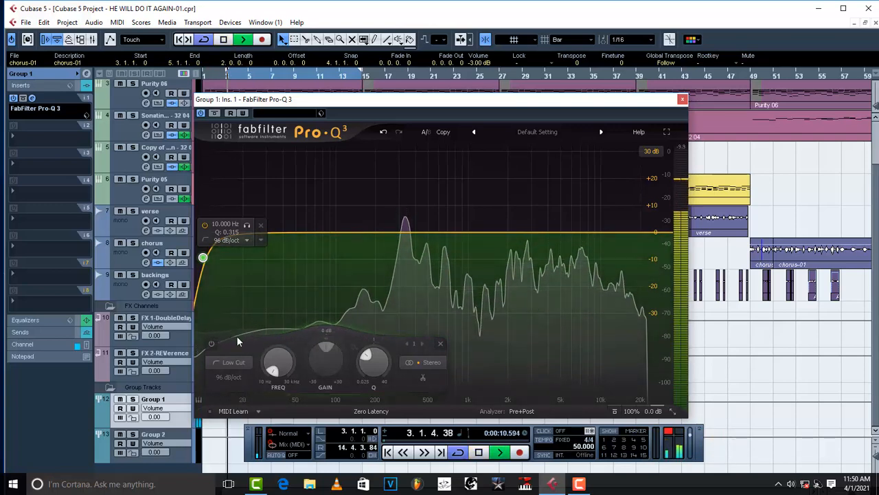
key("space")
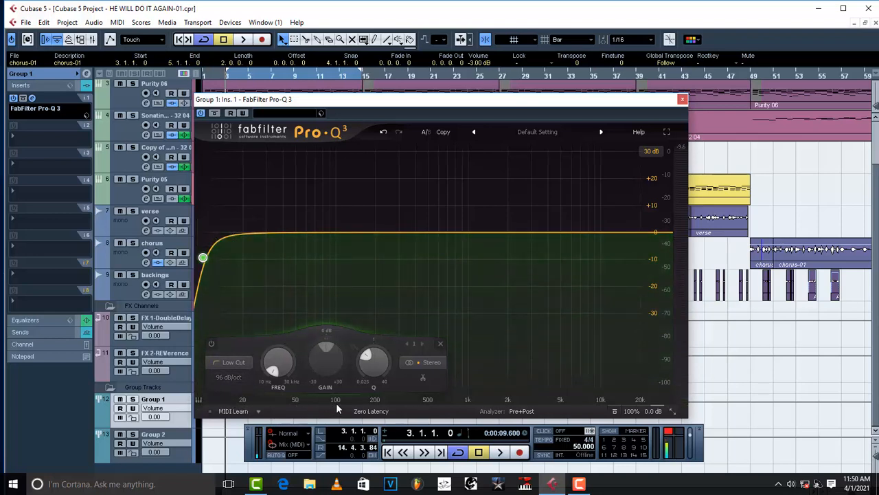
- Raise the low cut frequency to about 14 Hz, audition it, and adjust the equalizer's frequency scale
mouse_move(203, 258)
left_click_drag(203, 259, 222, 258)
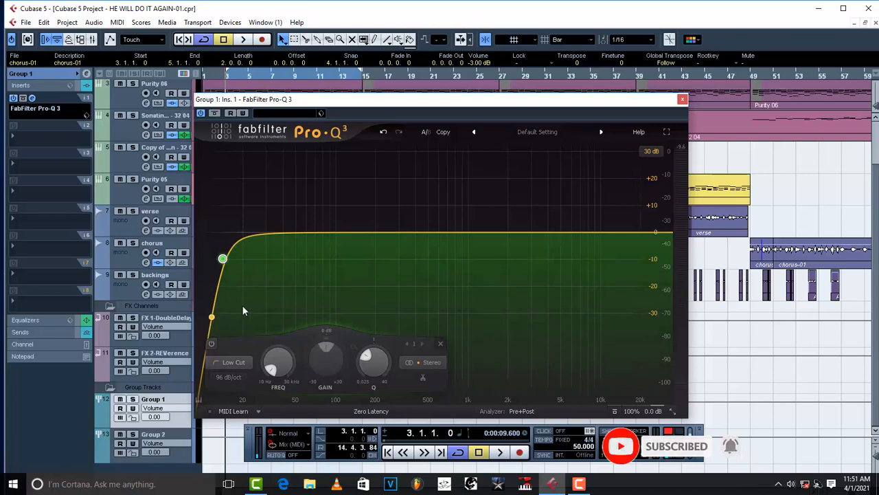
key("space")
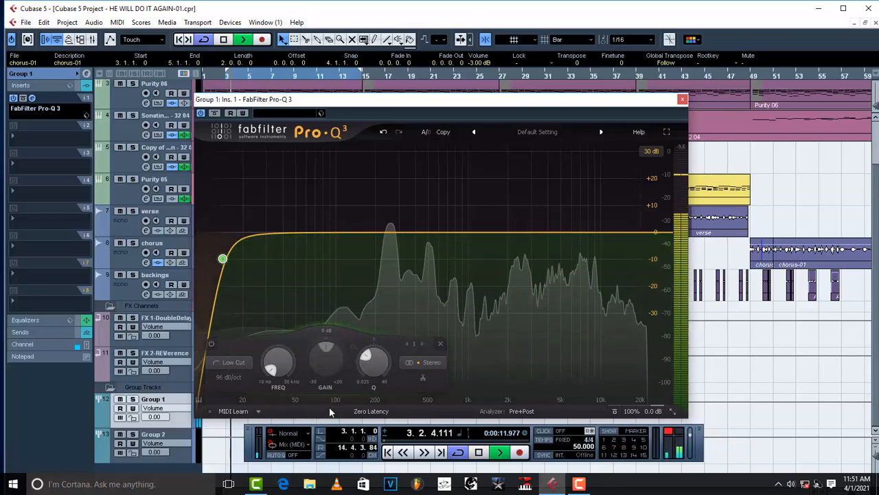
key("space")
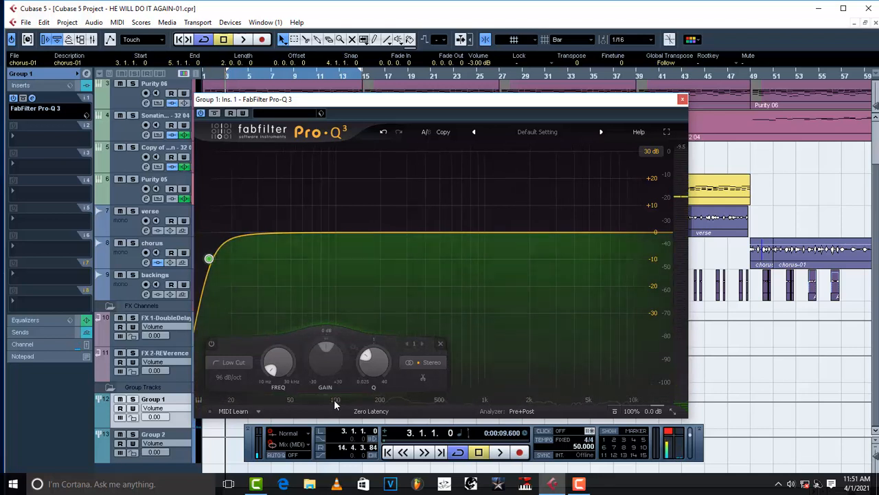
left_click_drag(335, 401, 335, 403)
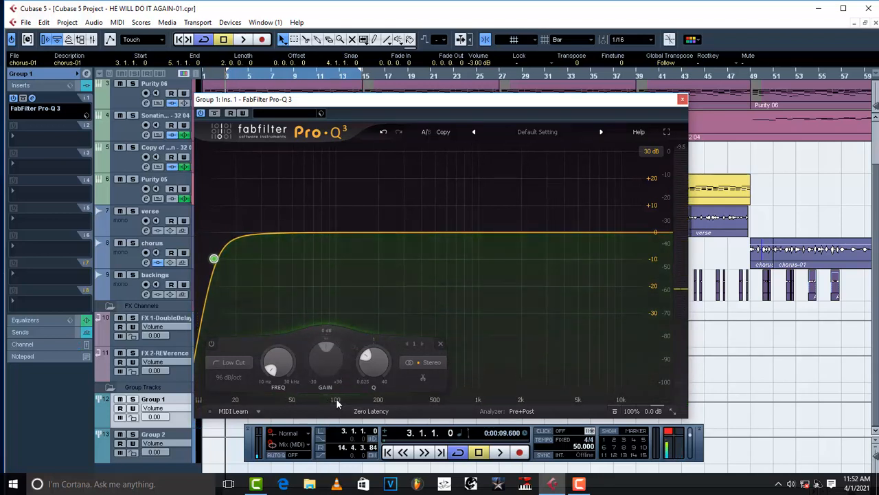
mouse_move(215, 259)
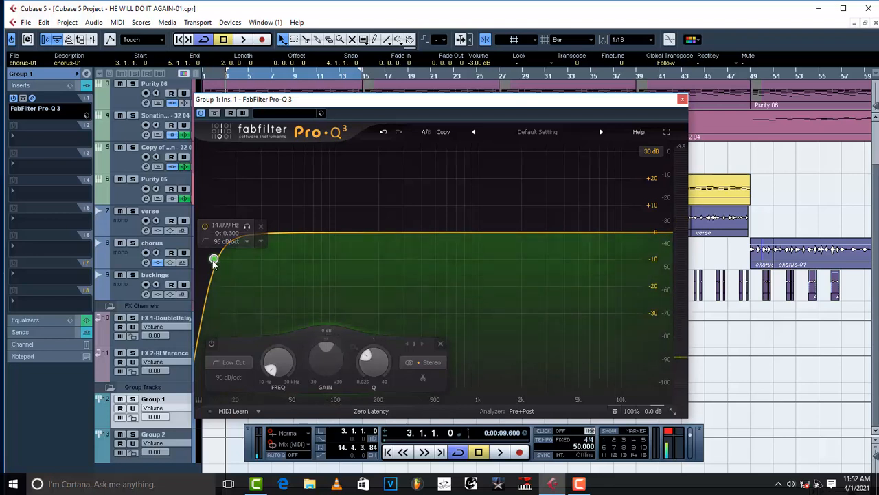
- Lower the low cut band to 10.250 Hz with a Q of 0.239 and audition the chorus range
key("space")
left_click_drag(214, 261, 197, 263)
key("space")
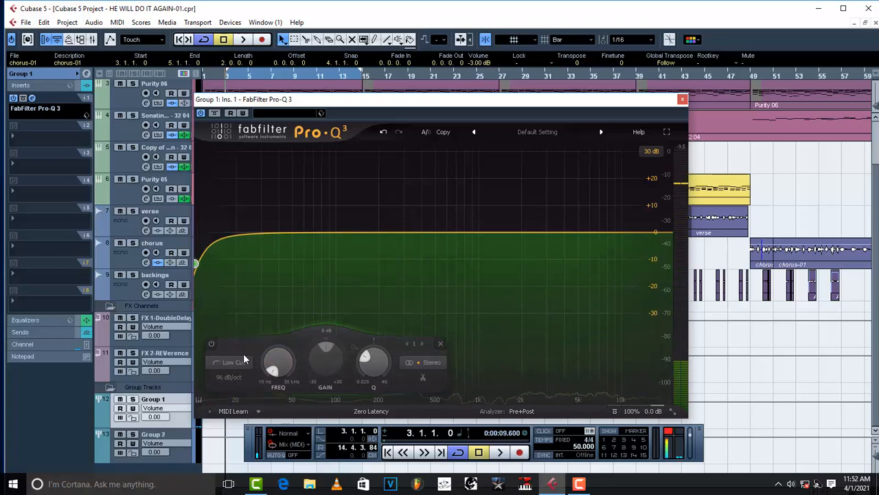
mouse_move(200, 268)
key("space")
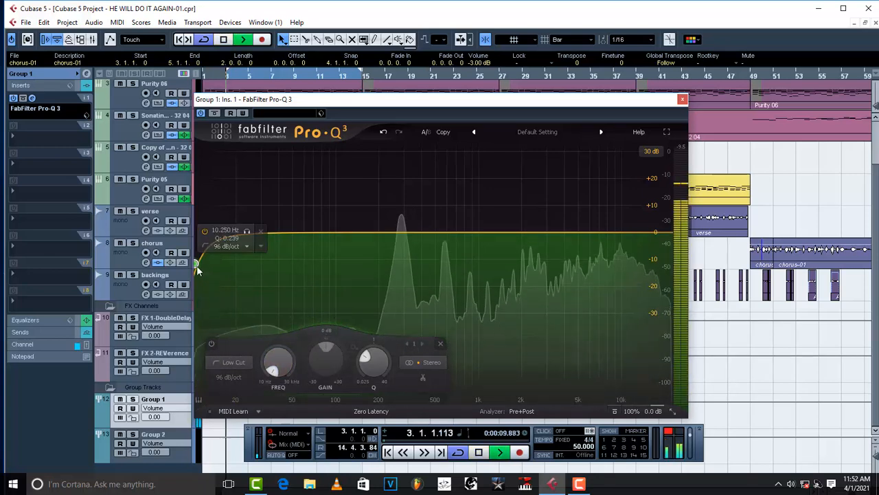
key("space")
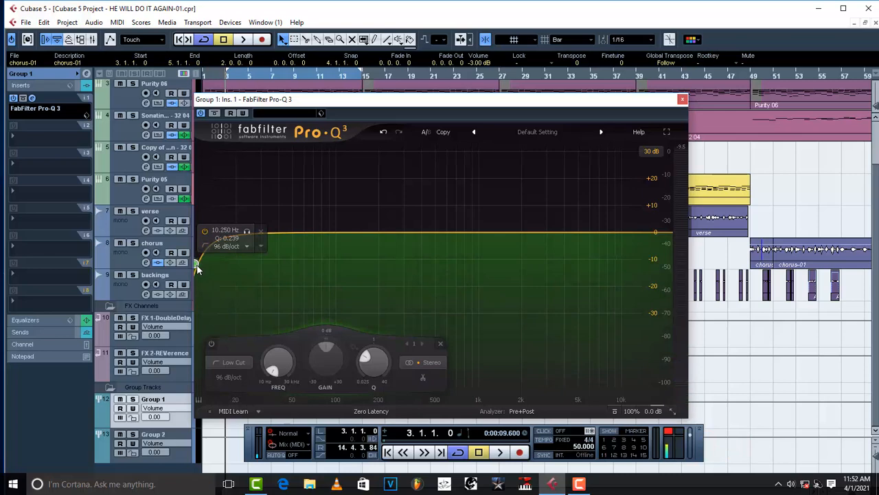
- Raise the low cut band to 132.51 Hz with a Q of 0.141 during playback
key("space")
left_click_drag(198, 260, 356, 280)
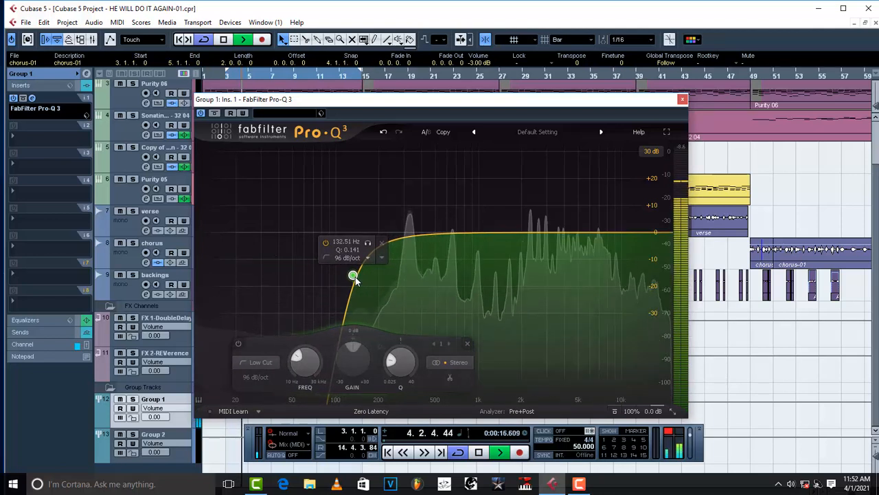
key("space")
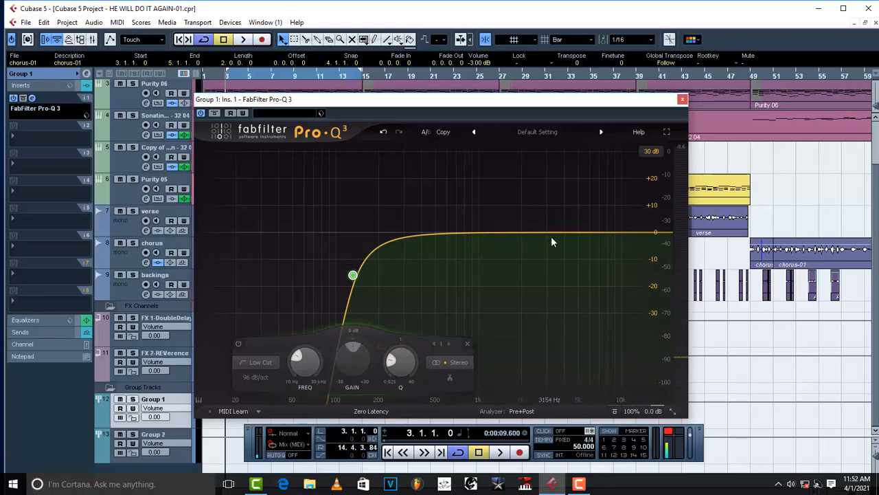
- Add a bell band during playback and sweep it to 304.43 Hz with a boost of +22.86 dB
key("space")
left_click_drag(553, 232, 404, 172)
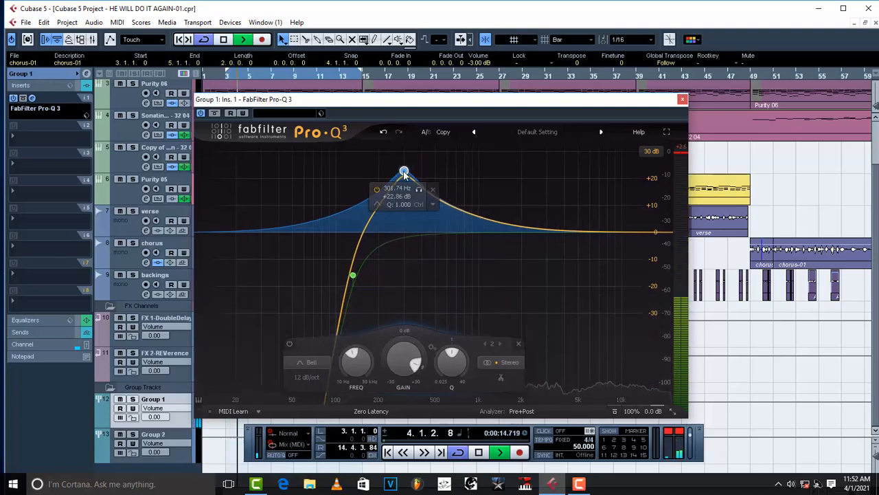
left_click_drag(405, 172, 405, 172)
key("space")
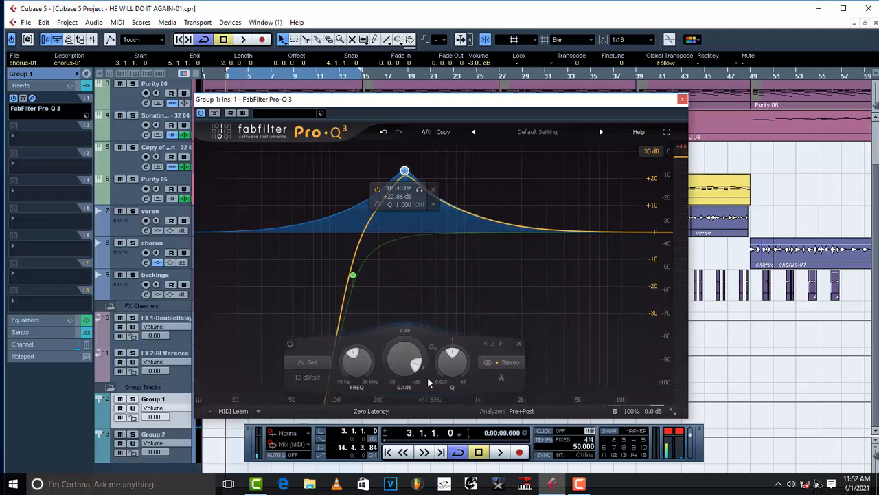
- Reduce the bell band's gain to about -4 dB and audition the chorus range
mouse_move(416, 365)
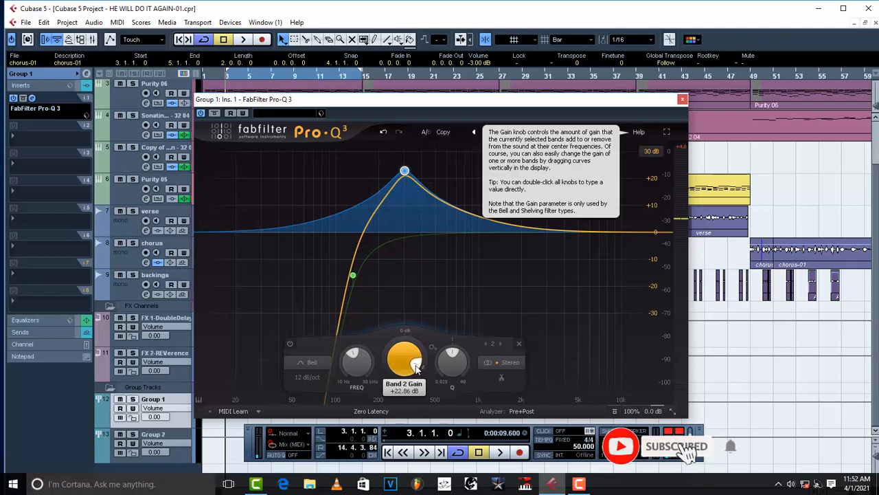
left_click_drag(416, 364, 402, 339)
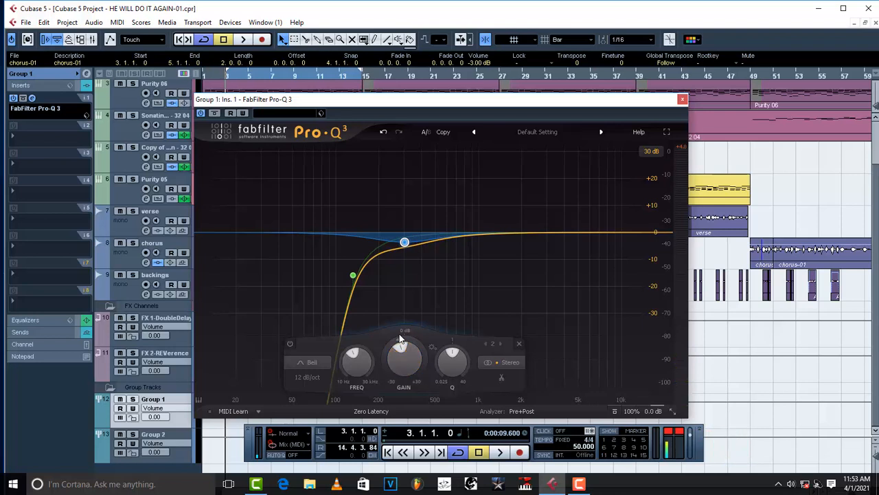
key("space")
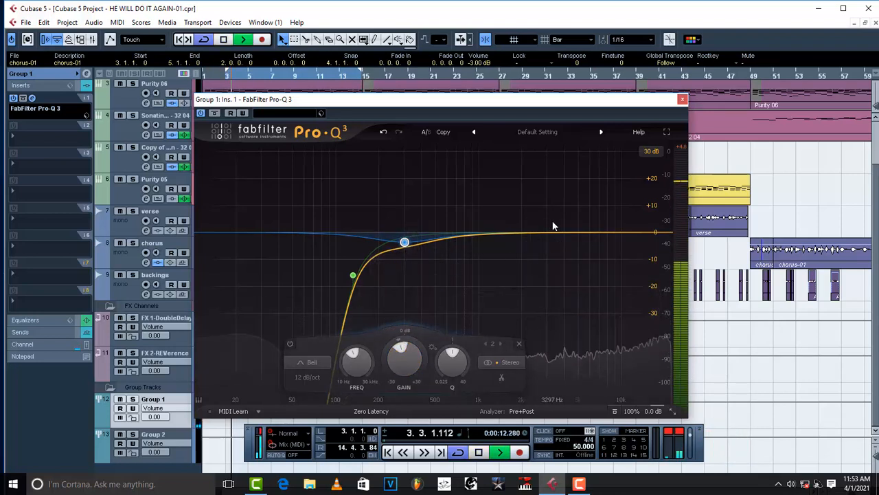
key("space")
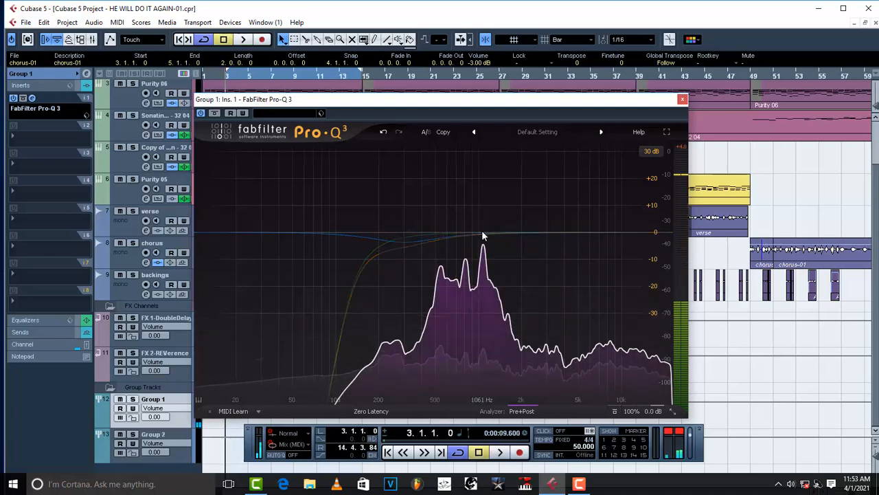
- Audition the chorus range with the low cut and the 304.43 Hz bell cut active
key("space")
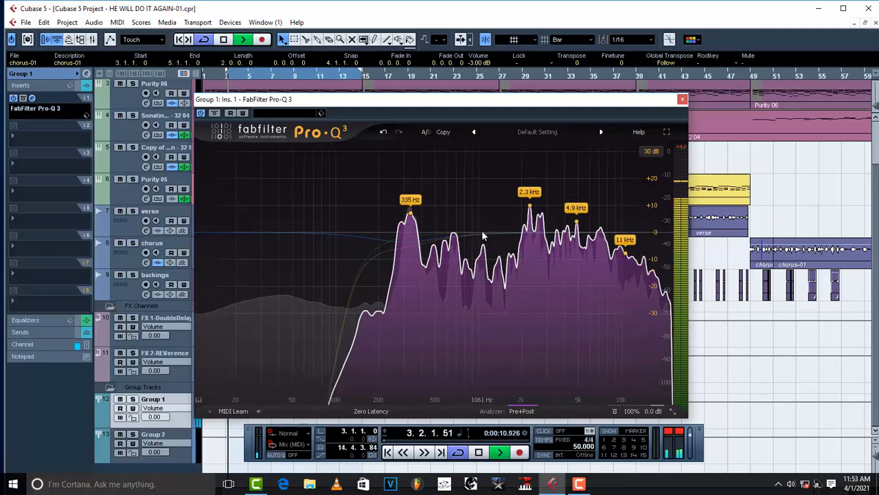
key("space")
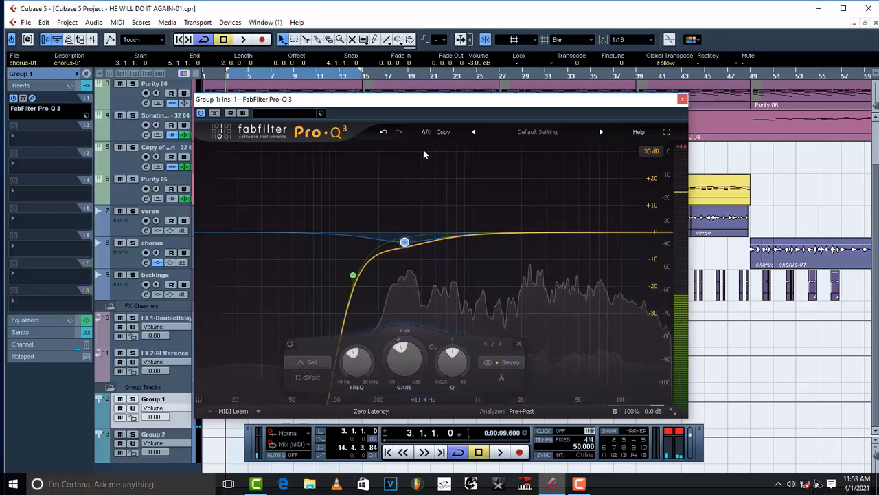
key("space")
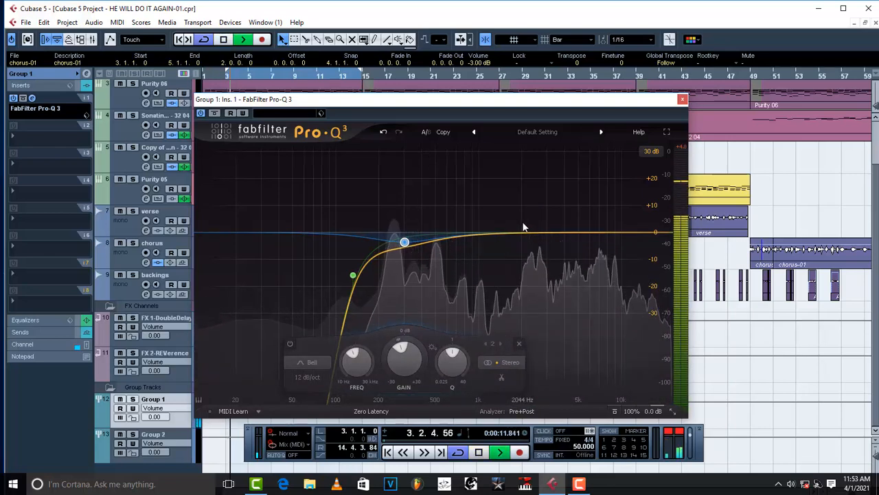
key("space")
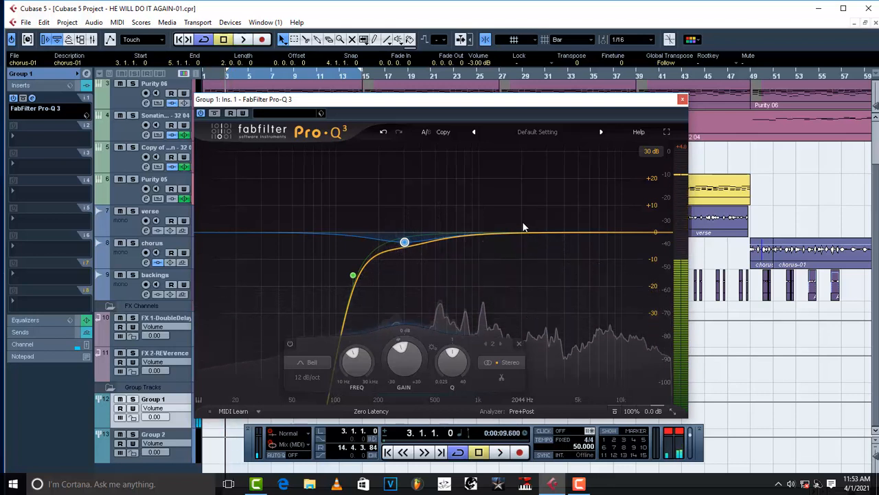
- Bypass the Group 1 equalizer, audition the unprocessed chorus range, and reactivate the equalizer during playback
left_click(200, 113)
key("space")
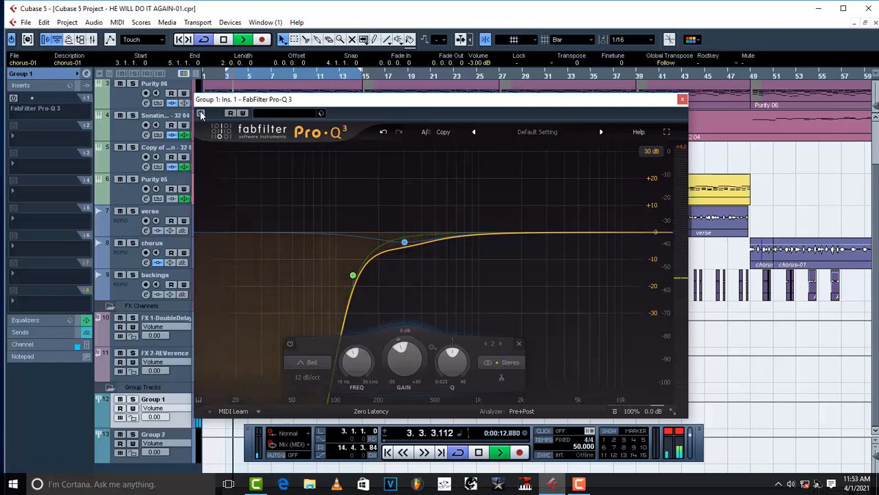
key("space")
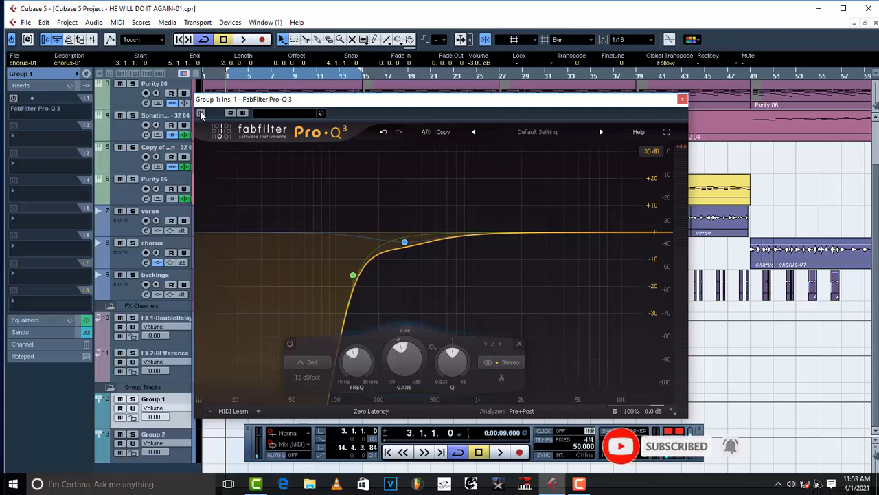
mouse_move(406, 256)
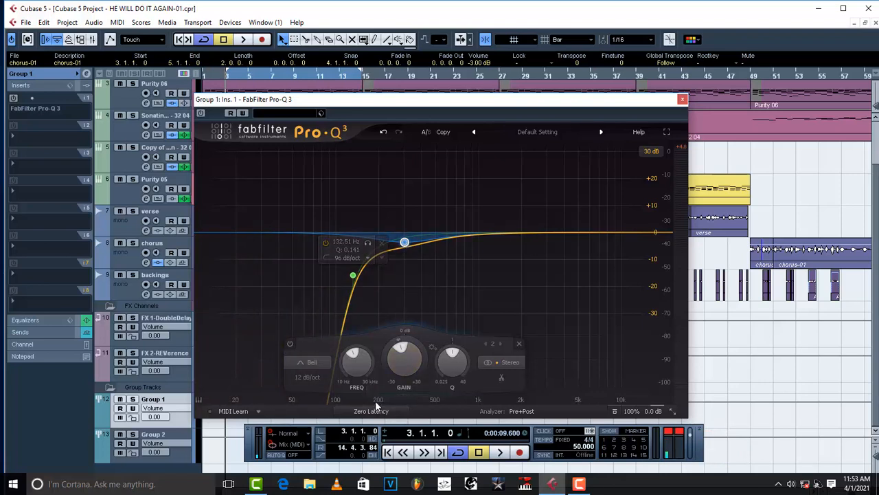
mouse_move(405, 240)
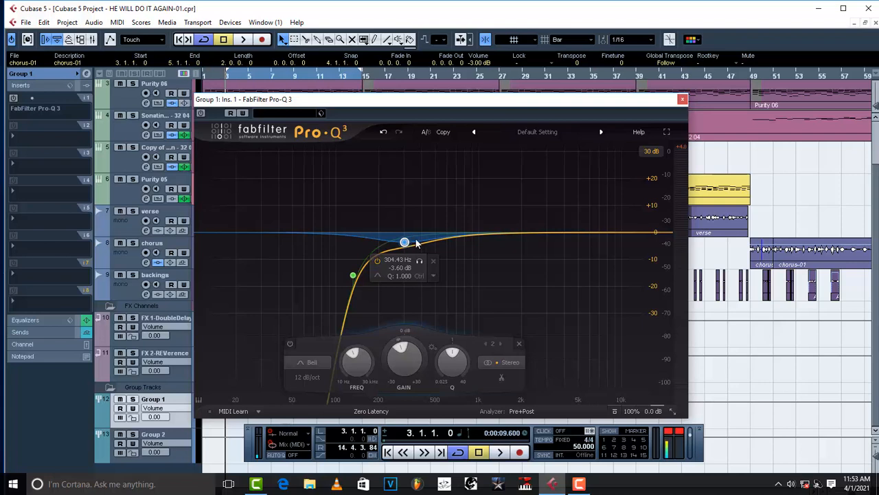
key("space")
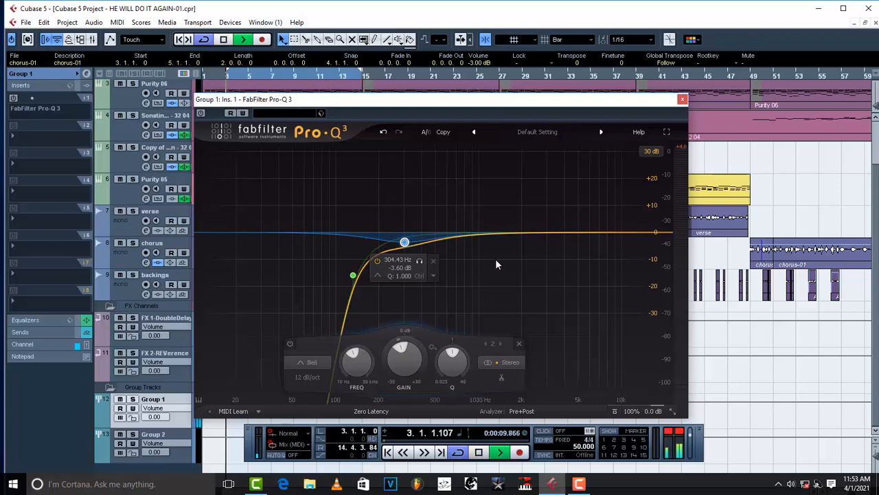
left_click(201, 114)
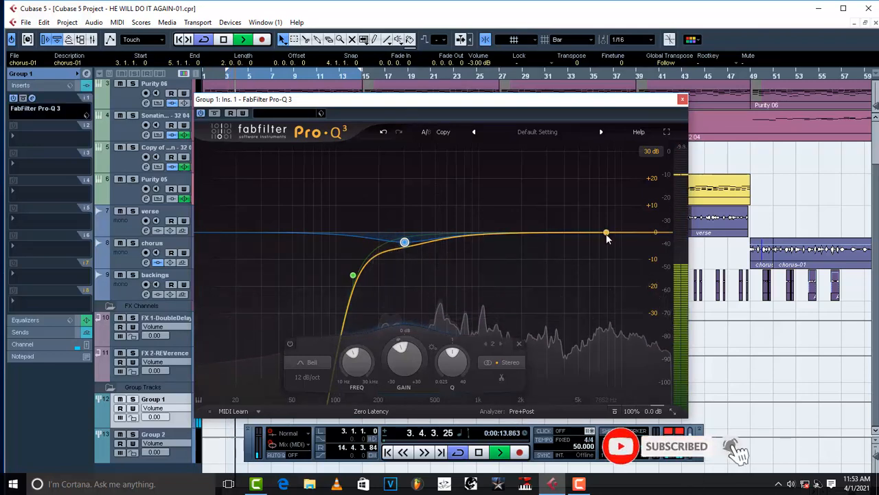
- Add a third bell band at 2025.5 Hz with a boost of +21.22 dB and audition the chorus range
key("space")
left_click_drag(605, 235, 524, 177)
key("space")
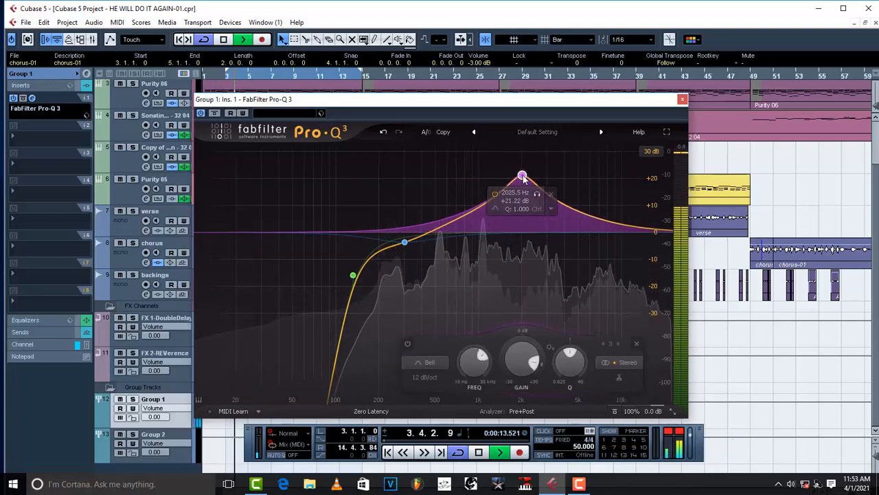
key("space")
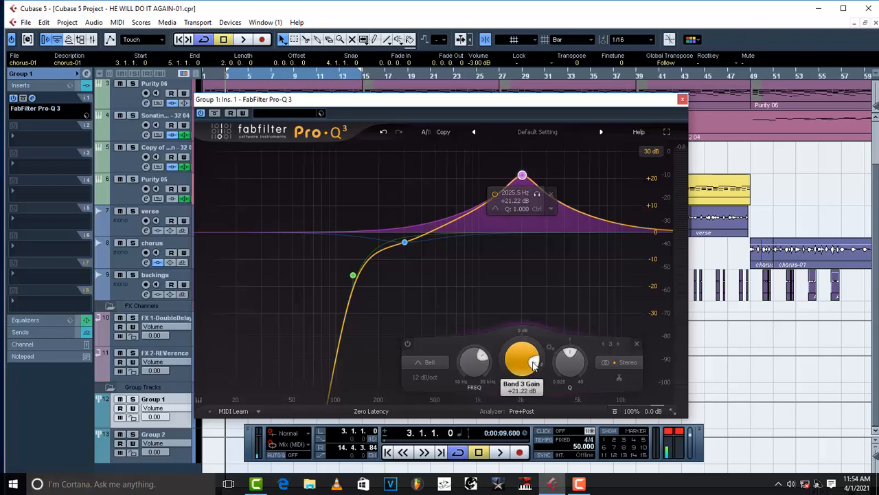
- Reduce the 2025.5 Hz band's gain to -2.95 dB and audition the chorus range
left_click_drag(534, 365, 521, 347)
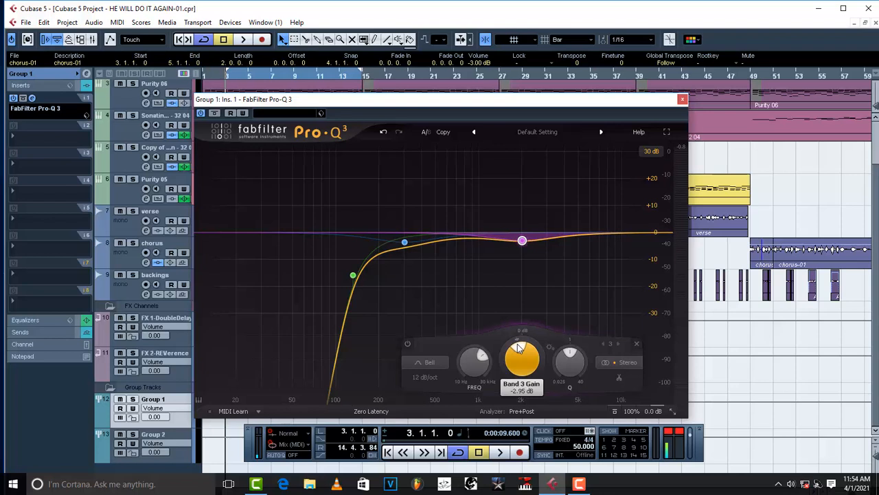
key("space")
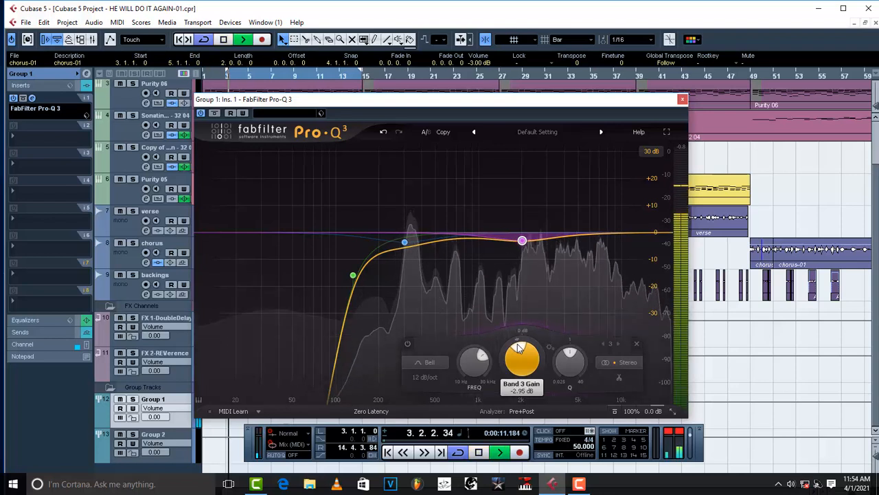
key("space")
mouse_move(522, 241)
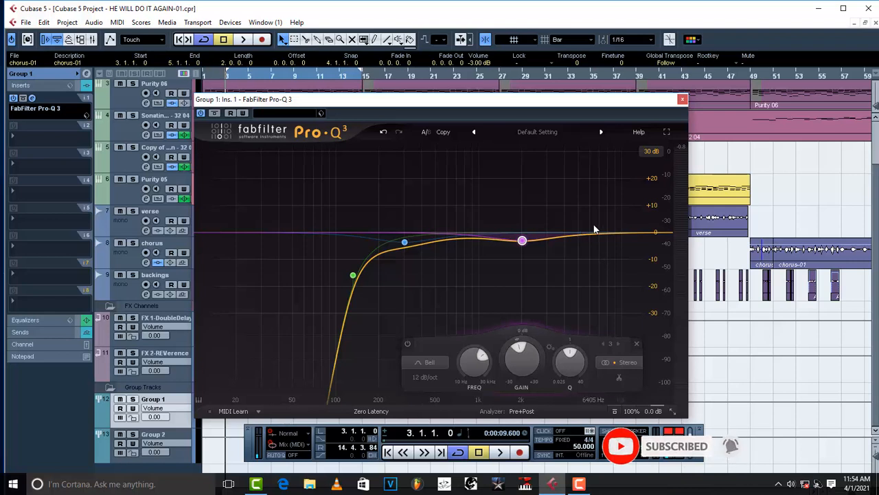
- Add a fourth bell band during playback, sweep it to about 881 Hz, and boost it to about +20 dB
key("space")
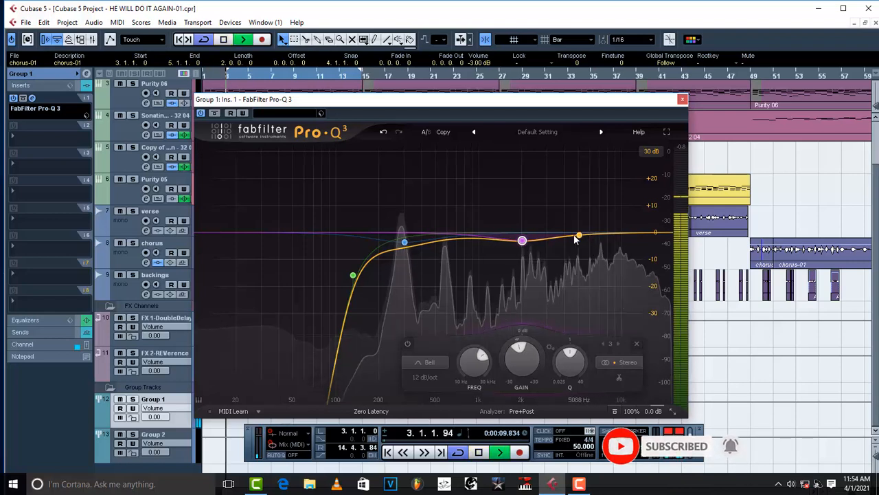
left_click_drag(580, 238, 471, 191)
key("space")
key("space")
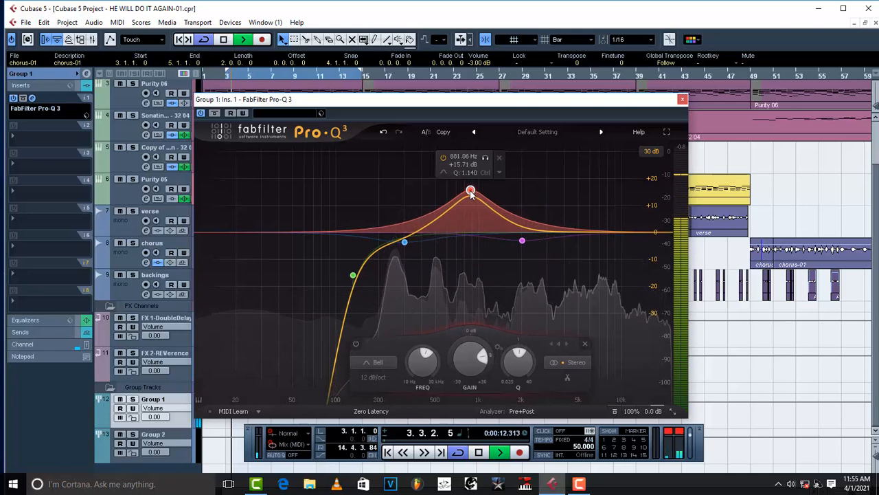
mouse_move(472, 189)
left_mouse_down()
mouse_move(472, 165)
mouse_move(470, 180)
left_mouse_up()
key("space")
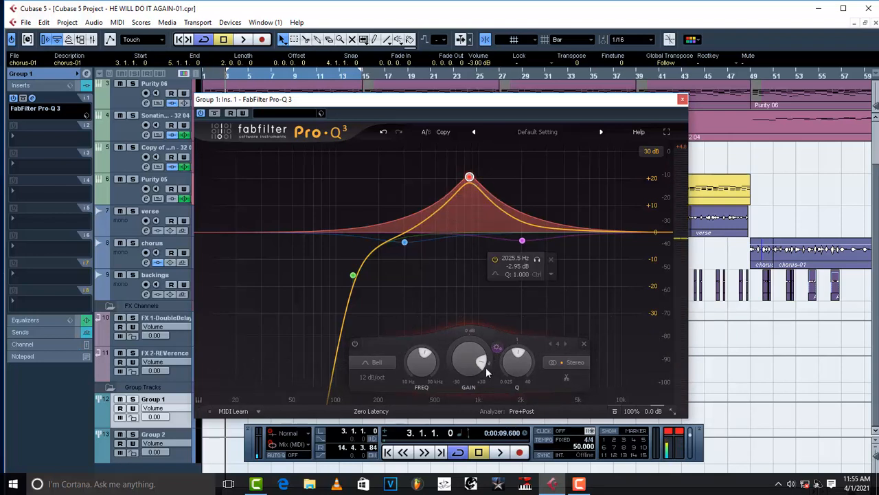
- Cut the fourth band's gain to about -3 dB, narrow its Q to 4.417, and audition the chorus range
scroll(471, 354, "down", 15)
scroll(471, 353, "down", 4)
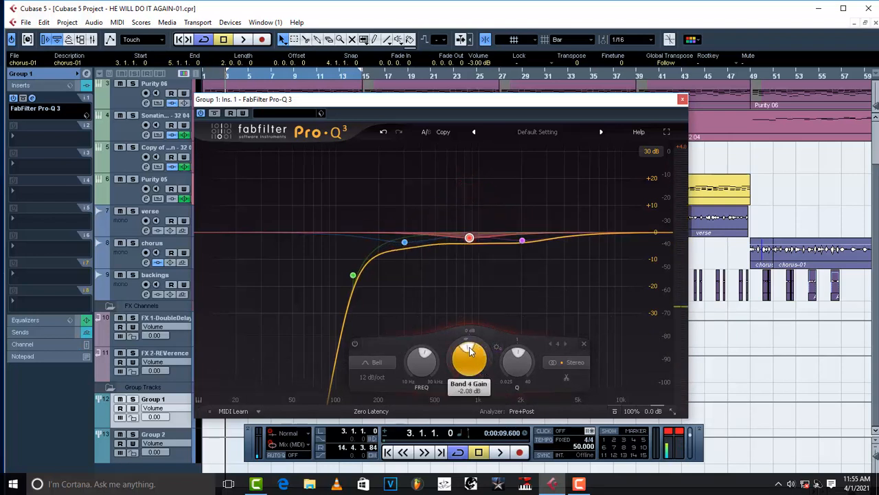
scroll(470, 351, "up", 2)
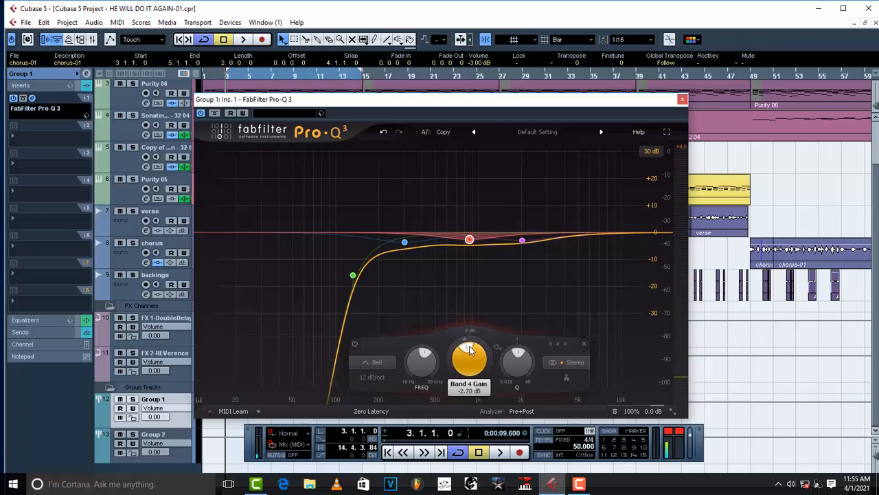
scroll(470, 351, "down", 2)
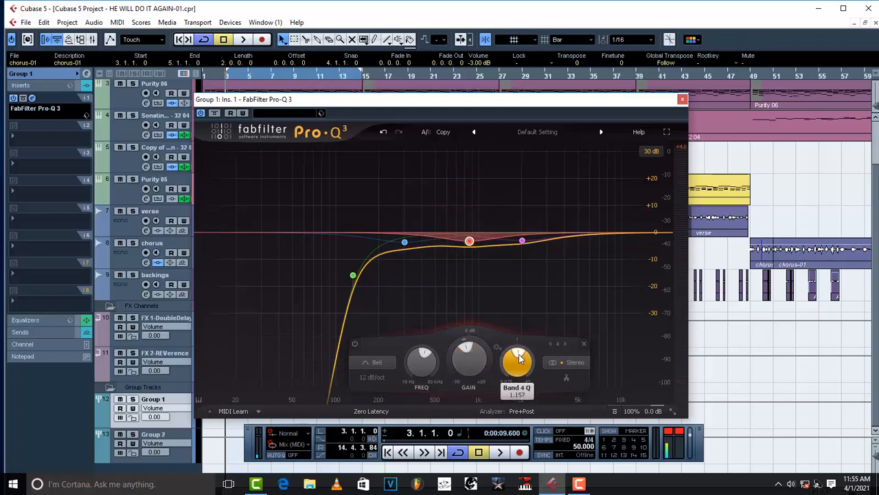
scroll(520, 357, "up", 5)
key("space")
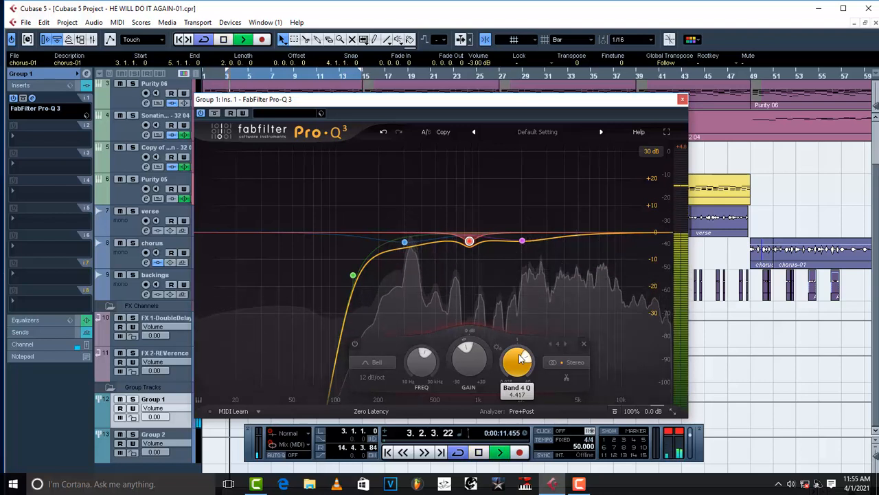
key("space")
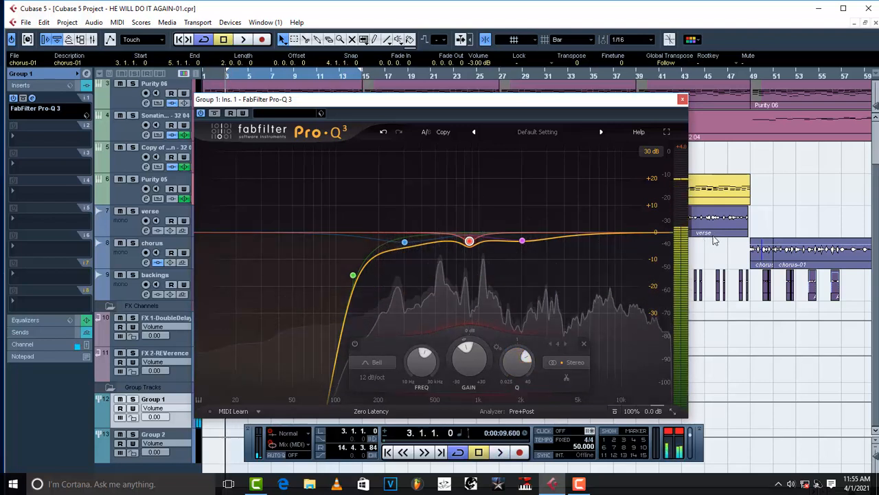
- Compare the chorus range with the equalizer bypassed and active, alternating twice and leaving it active
left_click(202, 114)
key("space")
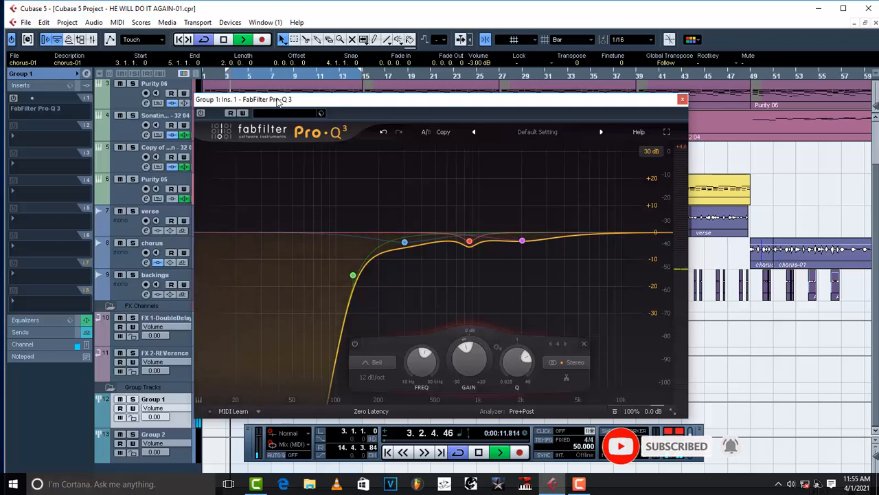
key("space")
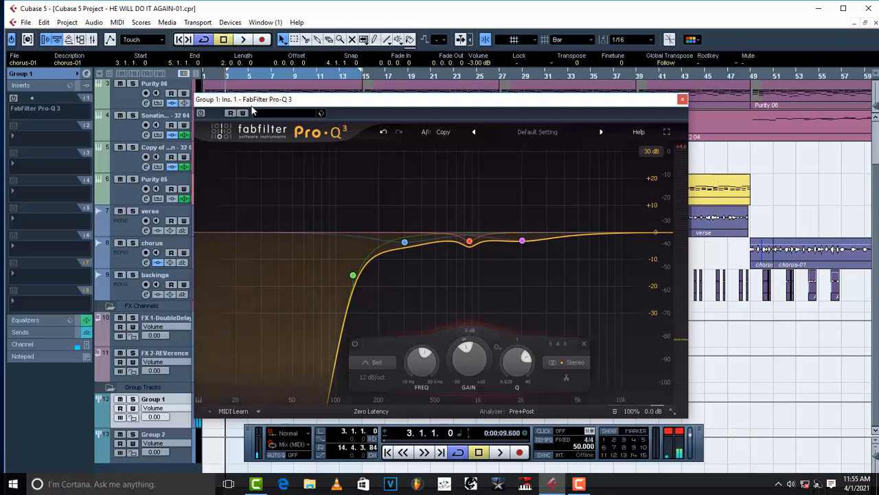
left_click(202, 113)
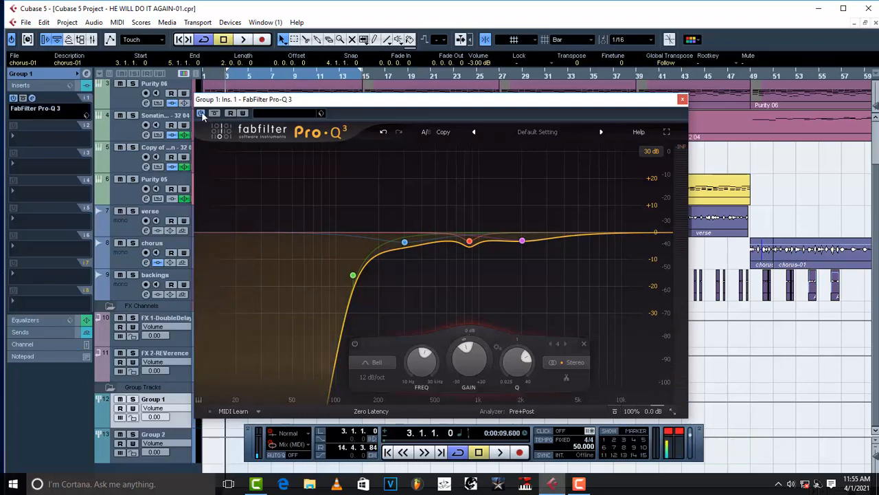
key("space")
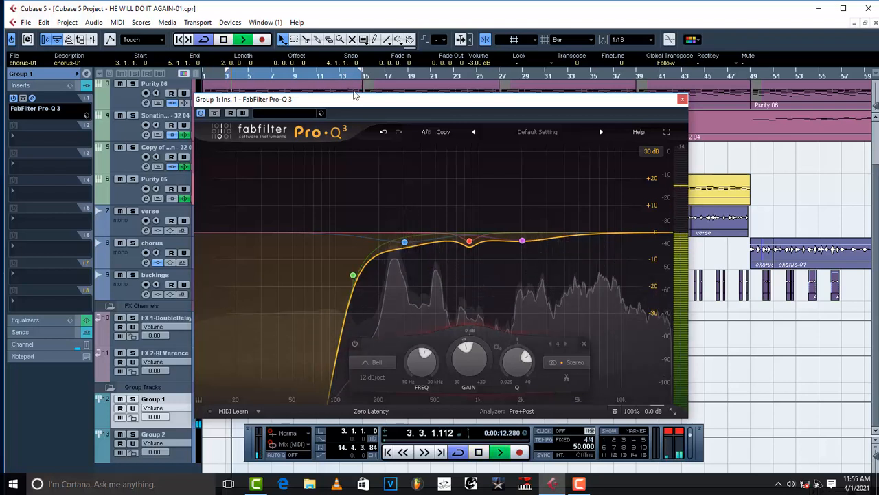
key("space")
left_click(203, 112)
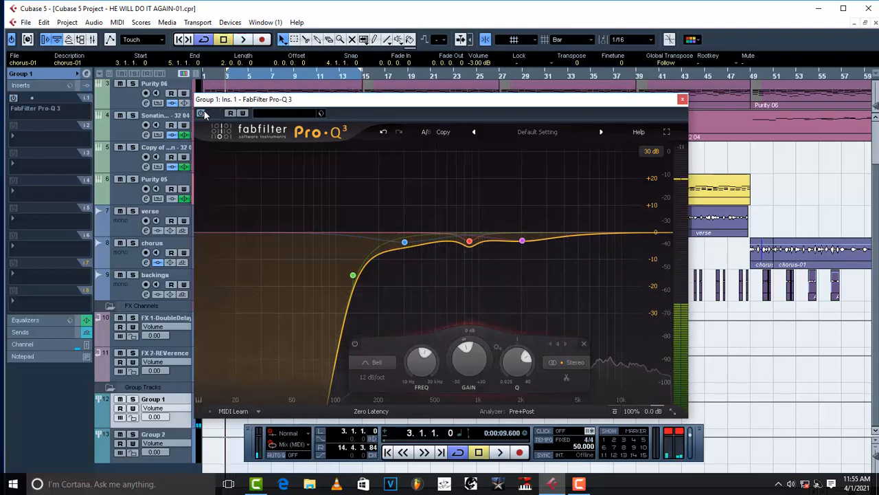
key("space")
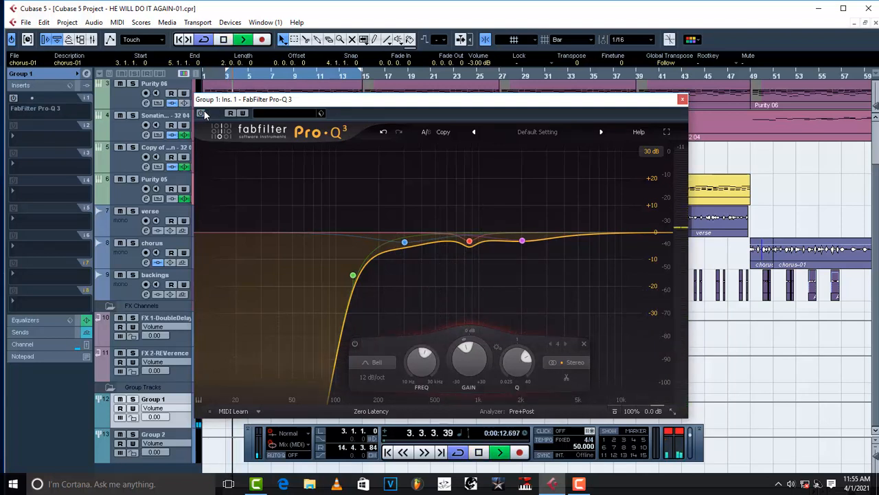
key("space")
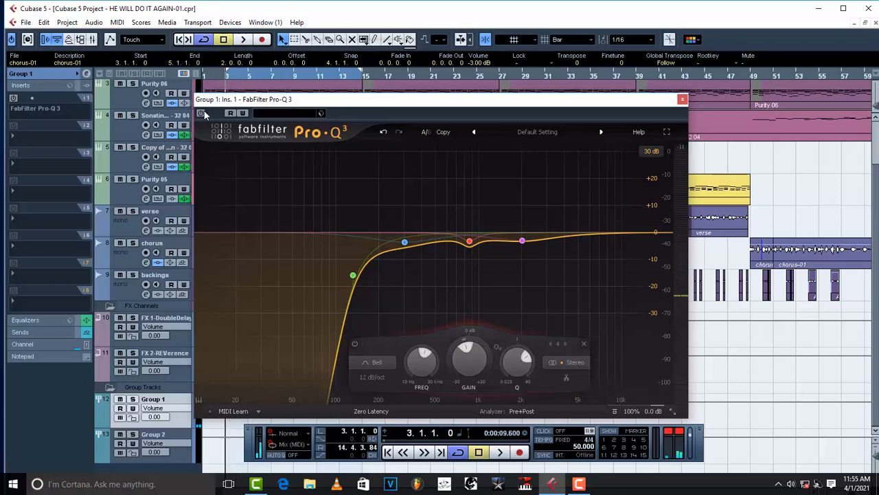
left_click(202, 113)
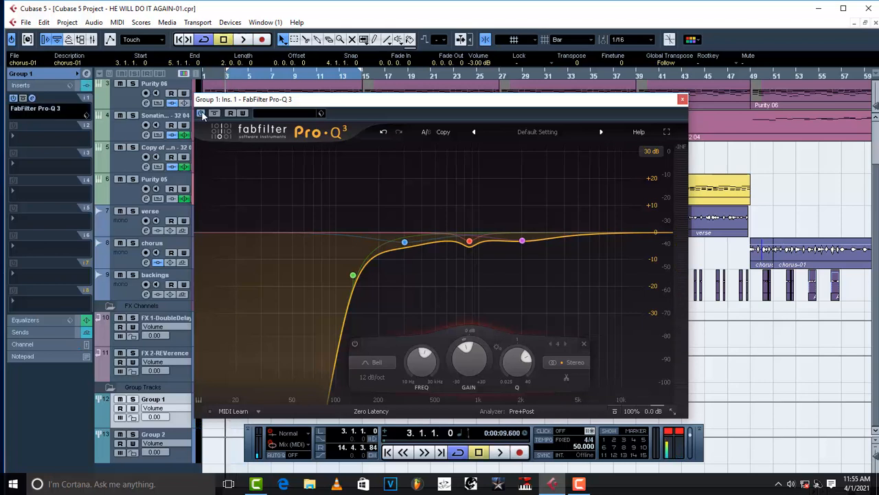
key("space")
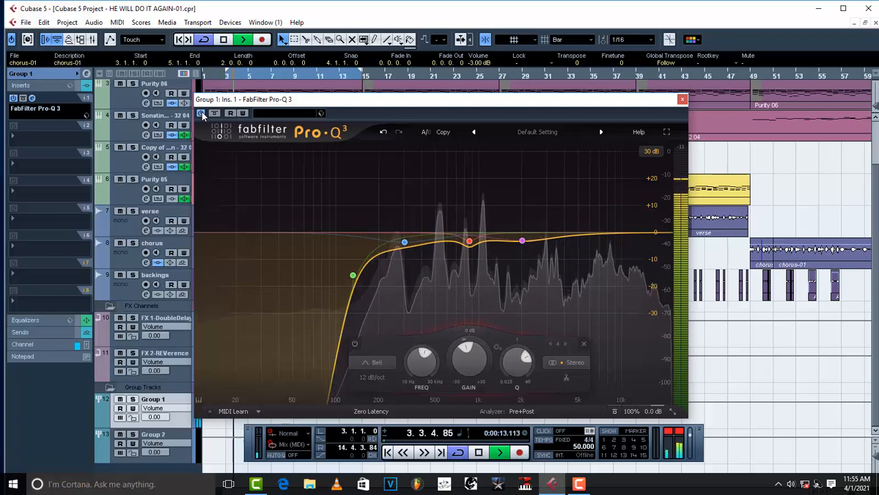
key("space")
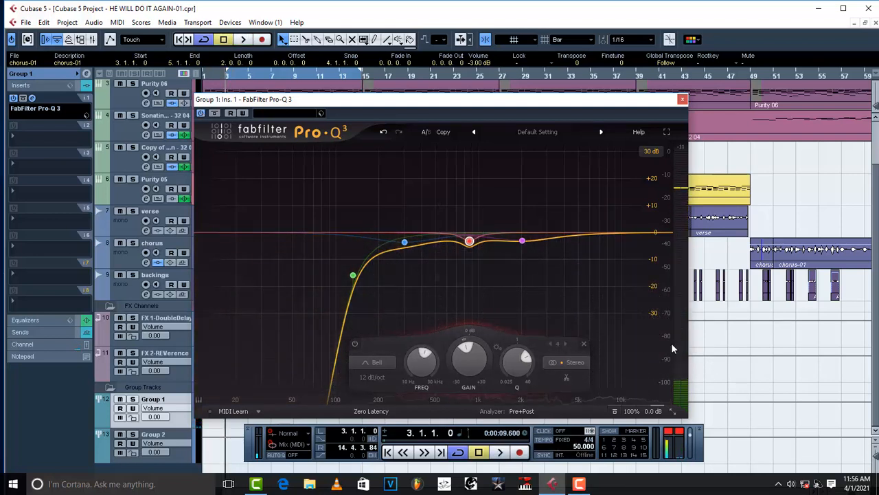
- Add a fifth bell band during playback, sweep it to about 518 Hz, and boost it to about +22 dB
left_click_drag(595, 237, 597, 219)
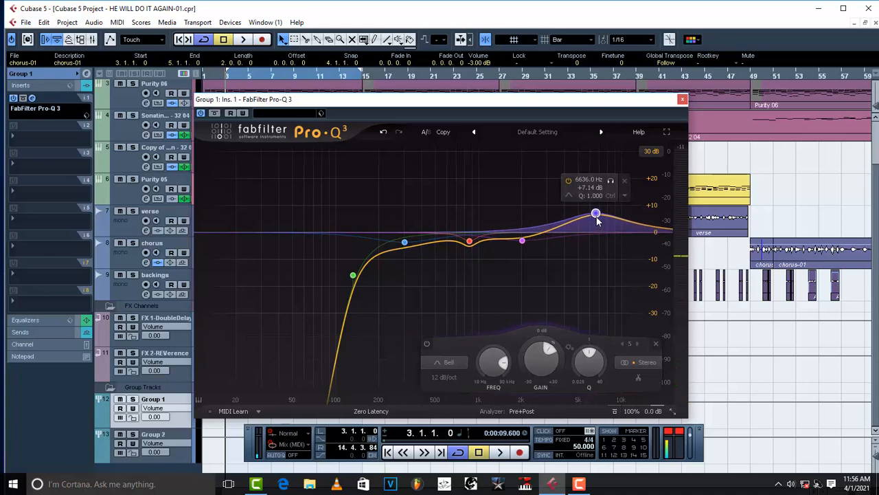
key("space")
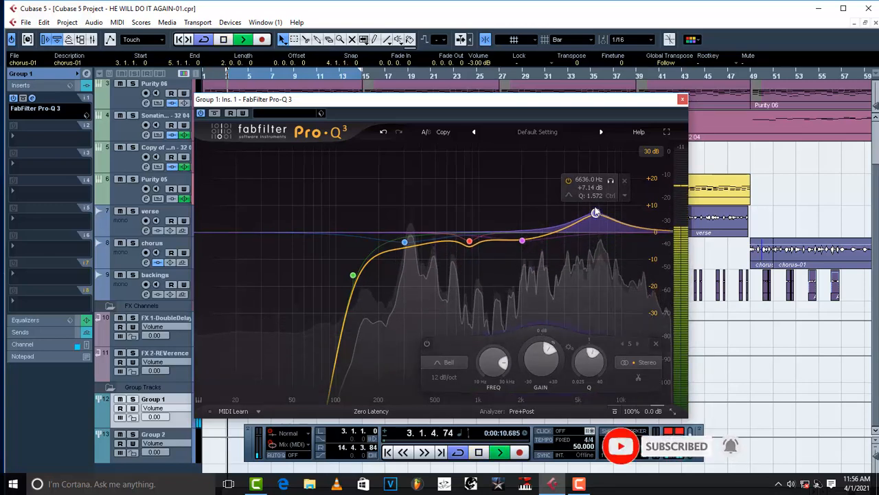
left_click_drag(597, 213, 489, 178)
left_click_drag(448, 176, 439, 175)
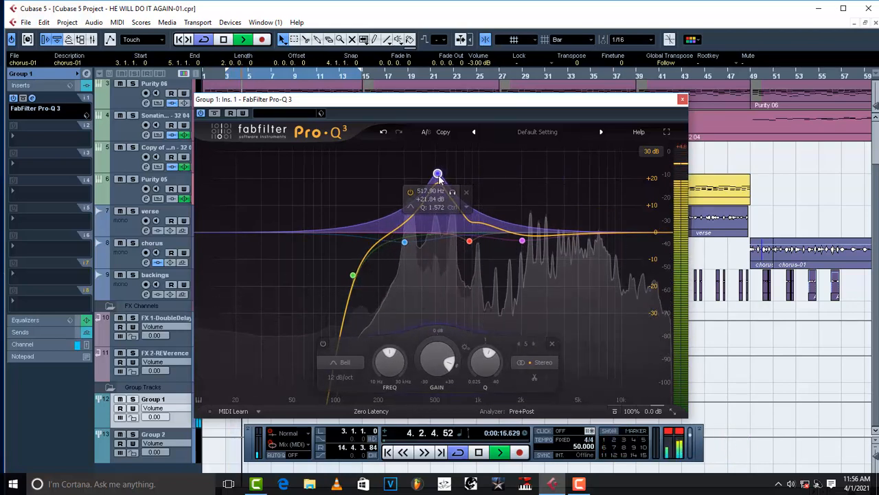
key("space")
- Narrow the fifth band's Q, cut its gain to about -3 dB, and audition the chorus range
scroll(438, 176, "down", 5)
scroll(440, 178, "up", 12)
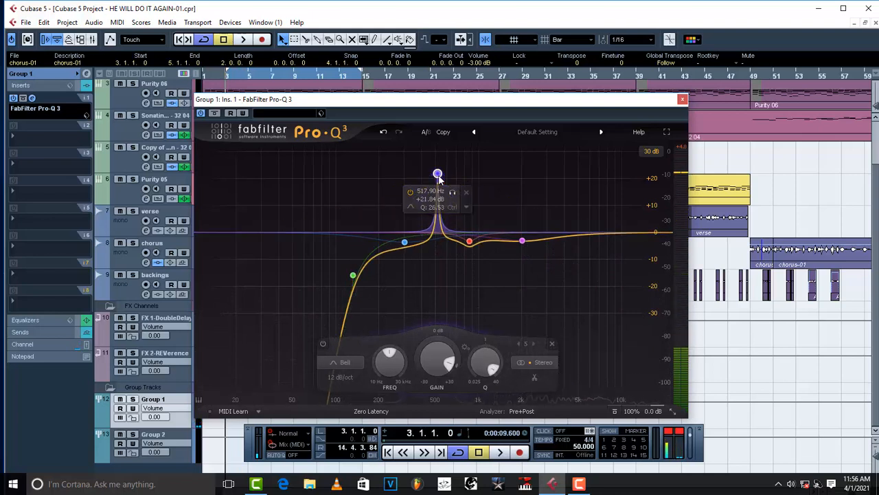
scroll(440, 178, "down", 2)
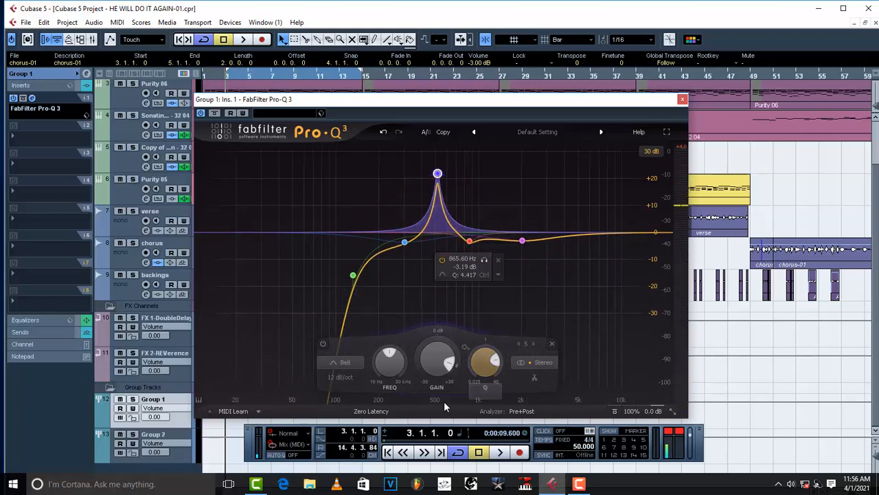
scroll(428, 347, "down", 10)
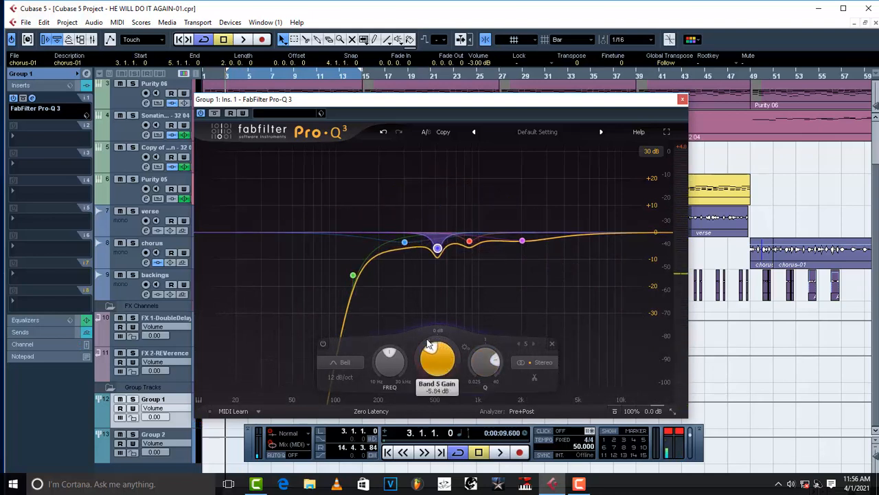
scroll(431, 345, "up", 3)
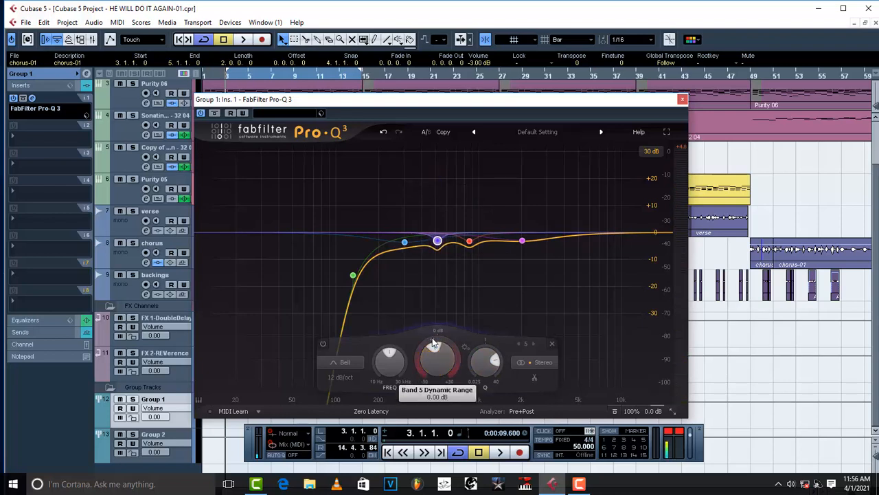
mouse_move(441, 239)
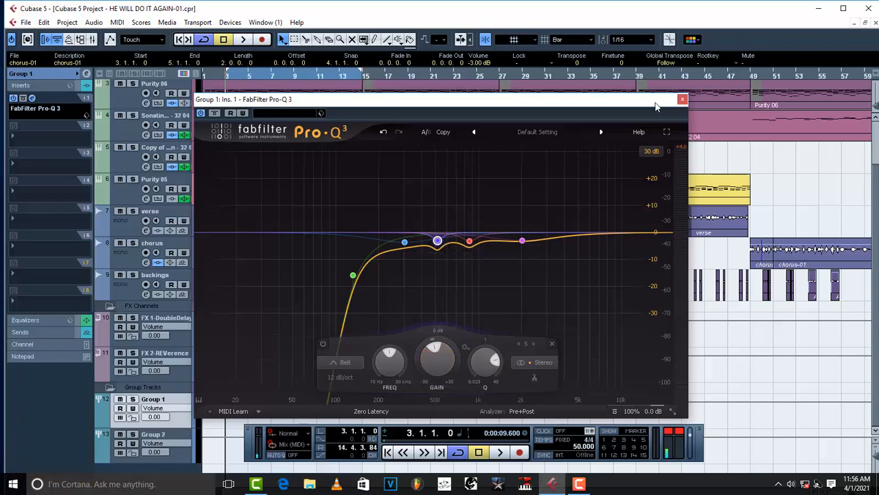
key("space")
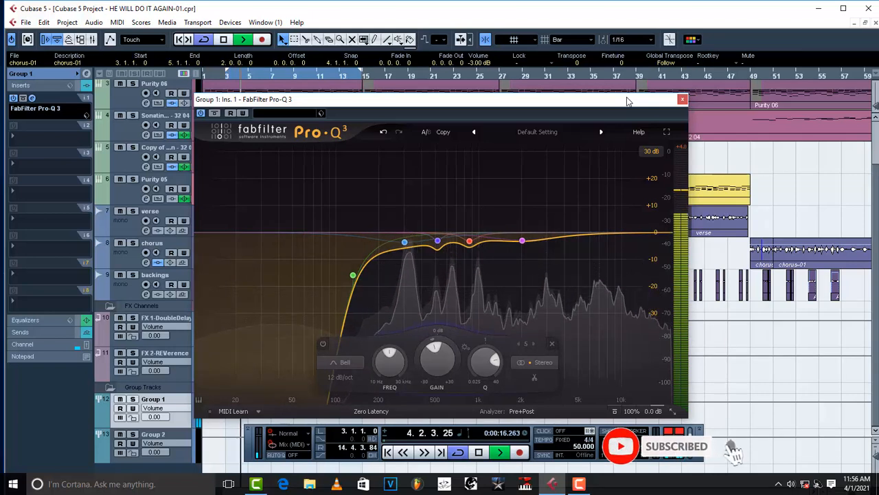
key("space")
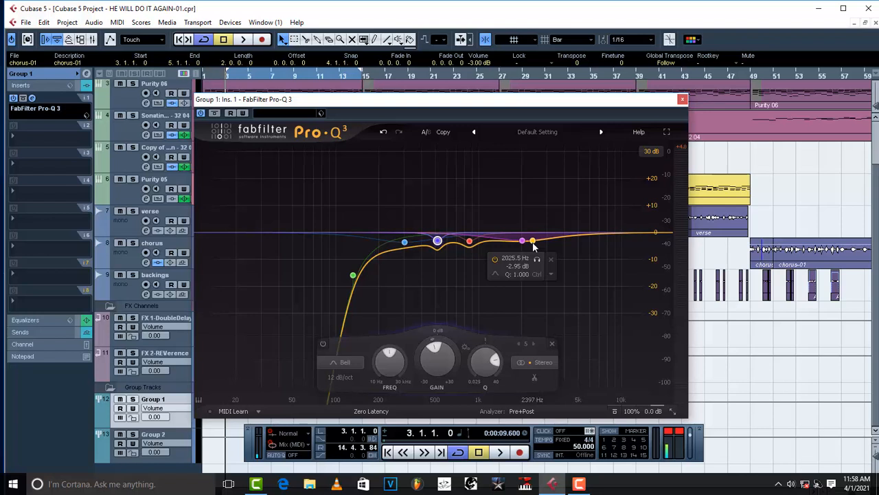
- Compare the chorus range with the equalizer bypassed and active, leaving it active
left_click_drag(532, 242, 412, 242)
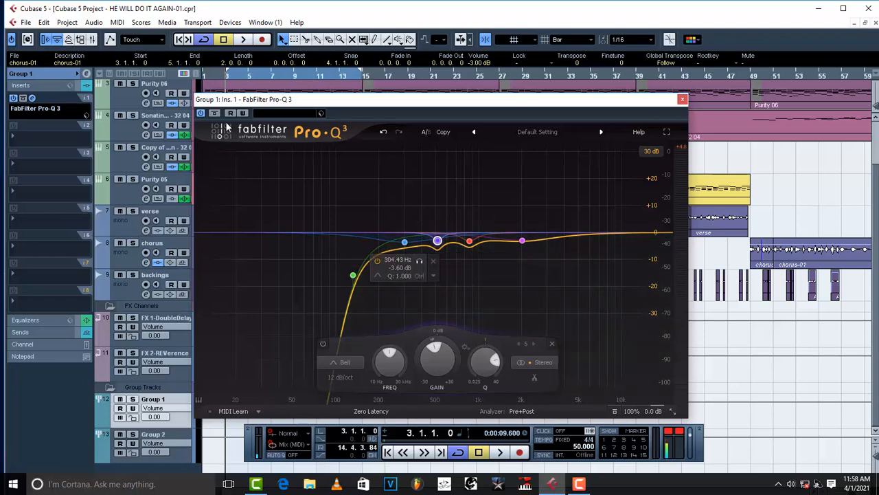
left_click(201, 114)
key("space")
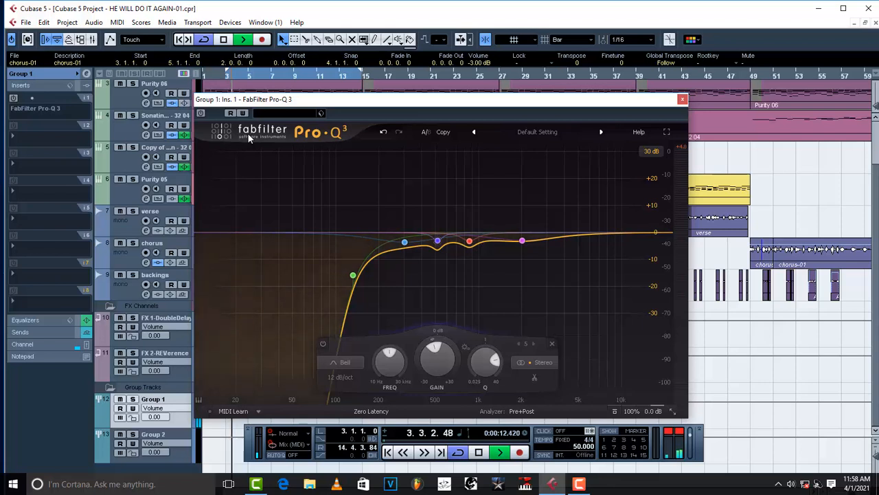
key("space")
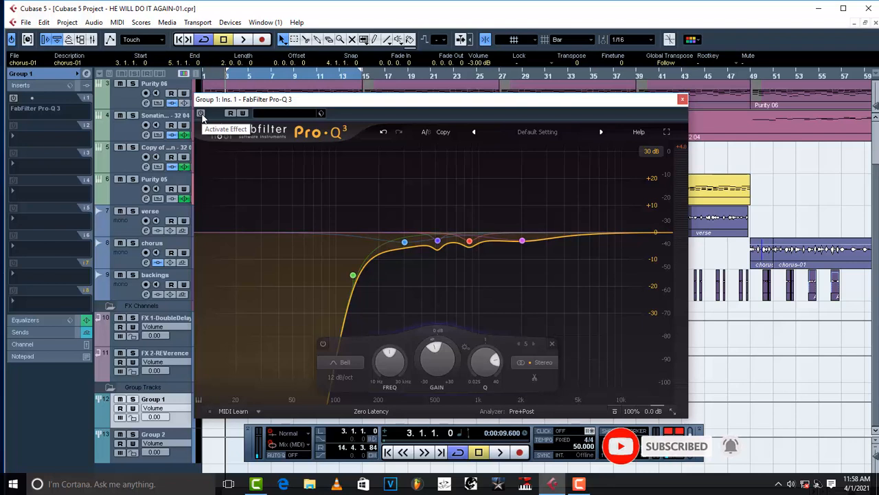
left_click(201, 114)
key("space")
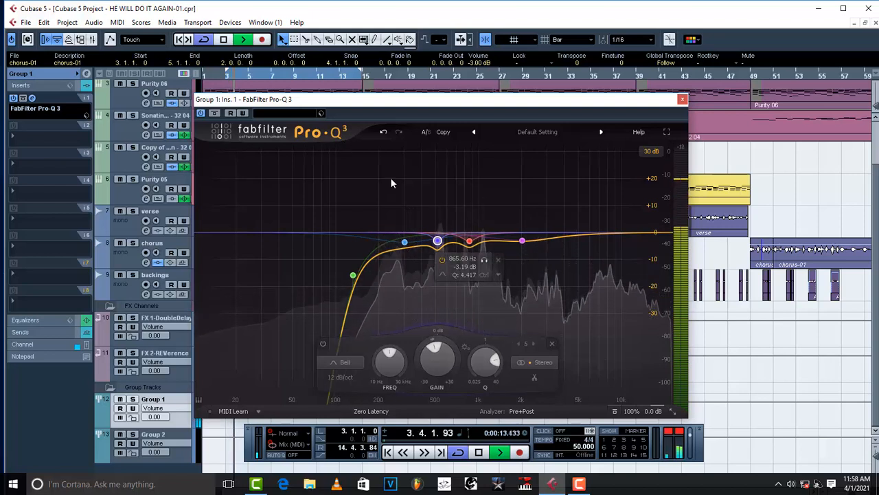
key("space")
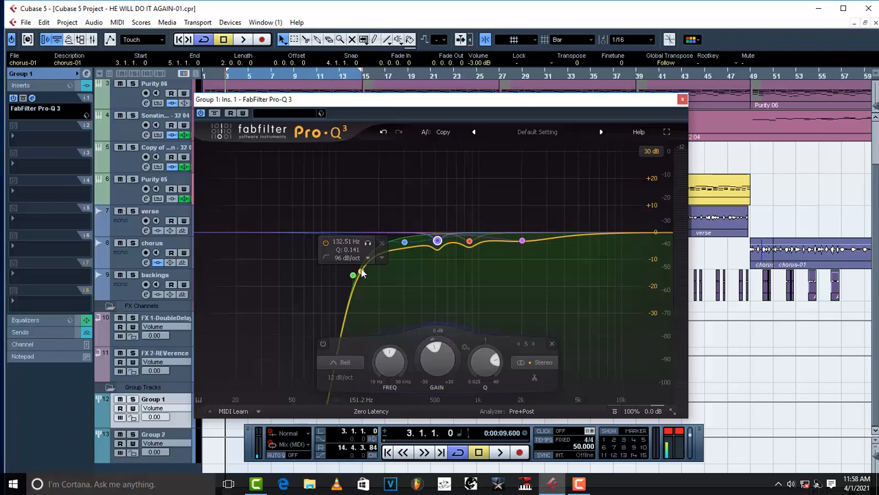
- Lower the low-cut band's frequency to slightly below 115 Hz while auditioning the chorus range
key("space")
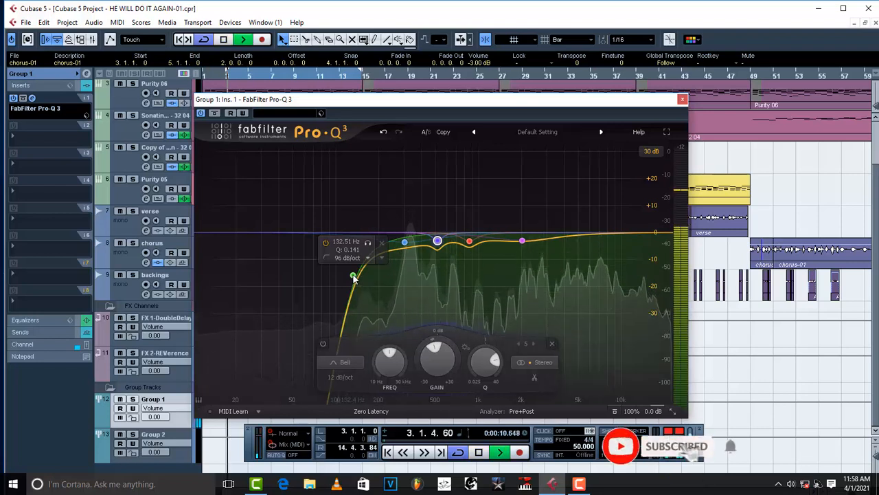
left_click_drag(354, 278, 345, 277)
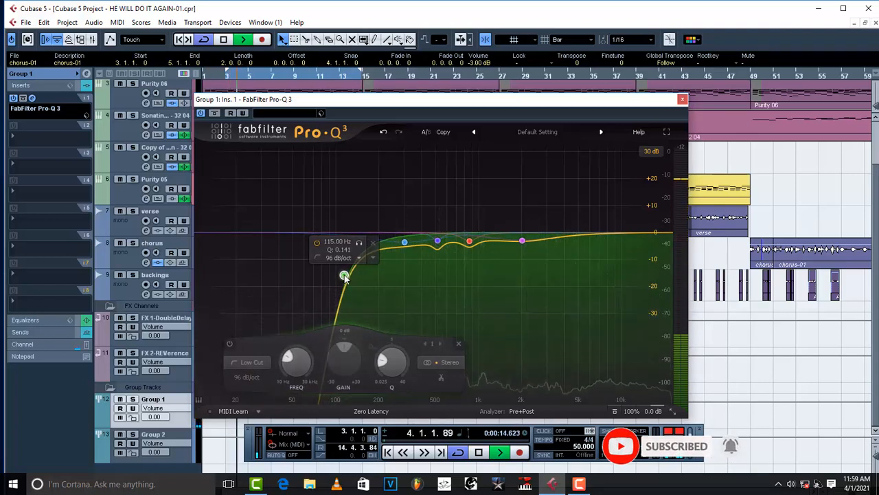
key("space")
left_click_drag(344, 277, 342, 277)
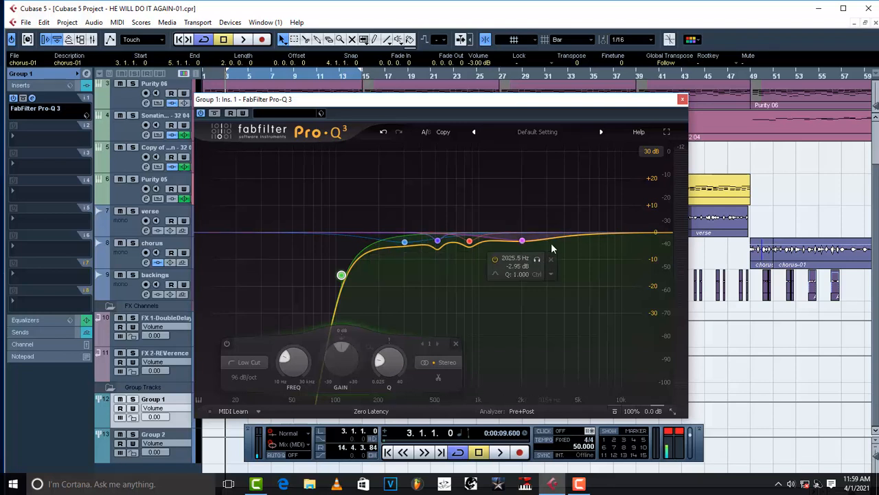
- Audition the lowered low cut with the equalizer active, bypassed, and active again
key("space")
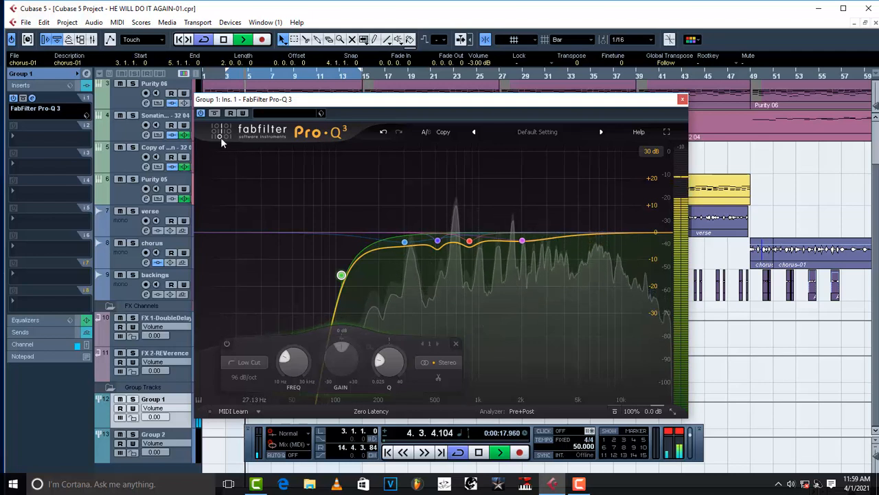
key("space")
left_click(201, 112)
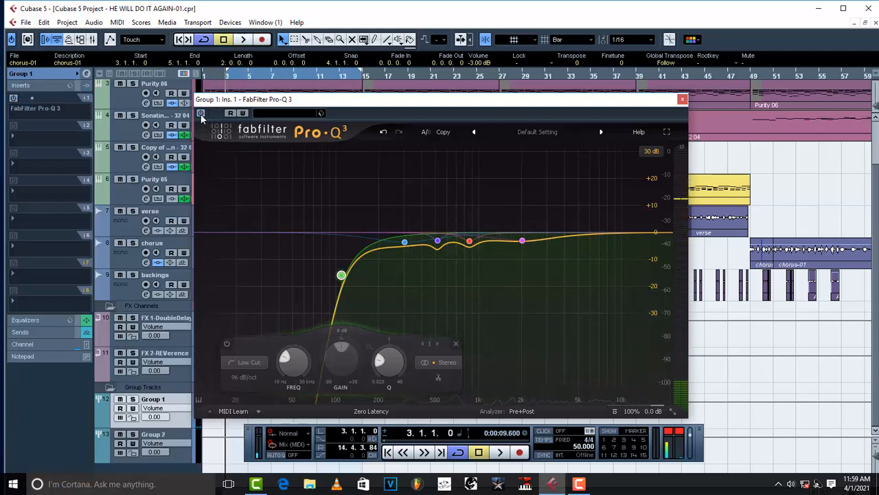
key("space")
key("space")
left_click(200, 114)
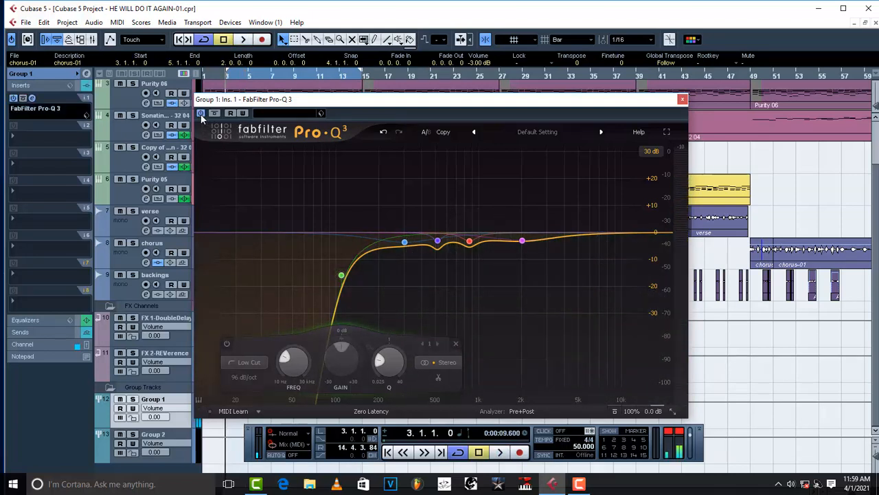
key("space")
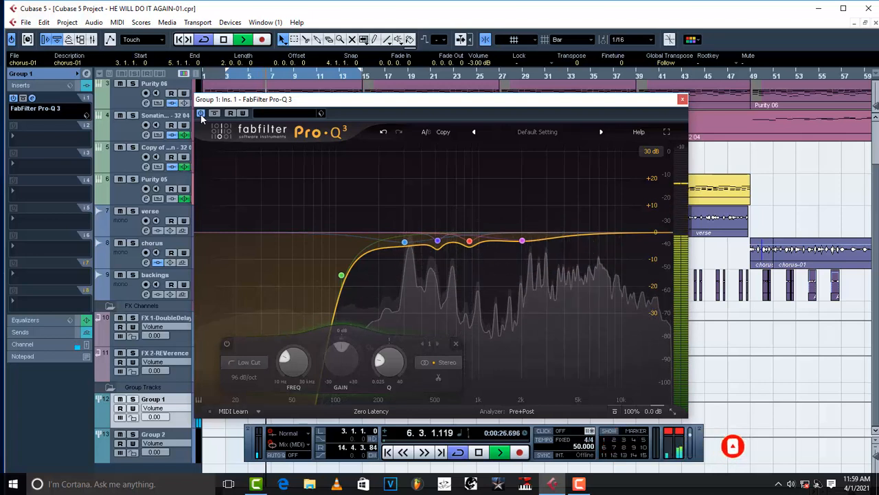
key("space")
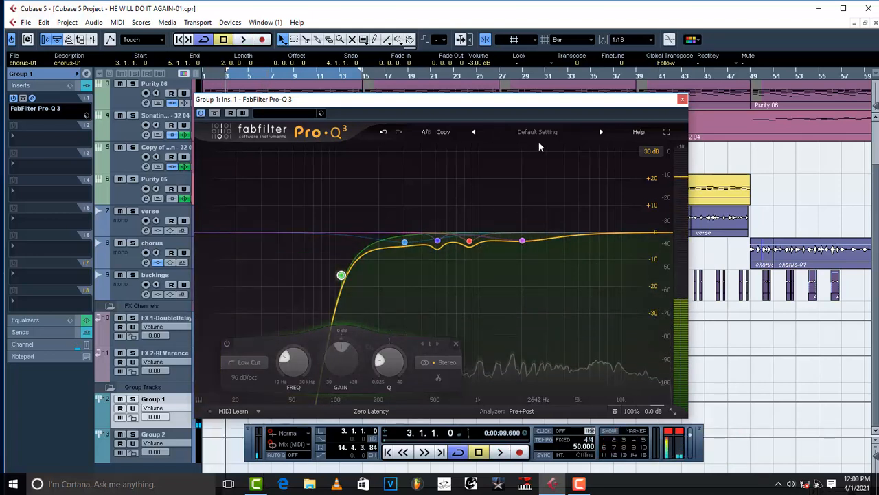
- Save the Group 1 equalizer settings as a preset named "freeeee" and close the plug-in window
left_click(321, 114)
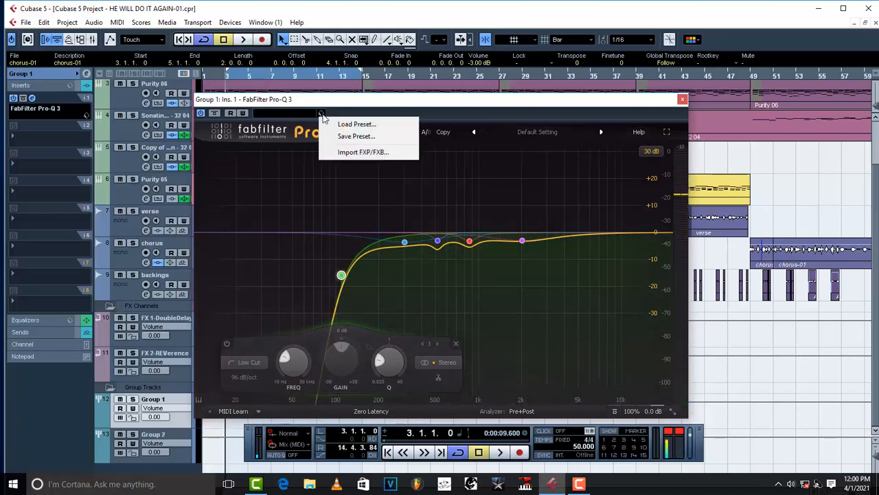
left_click(369, 136)
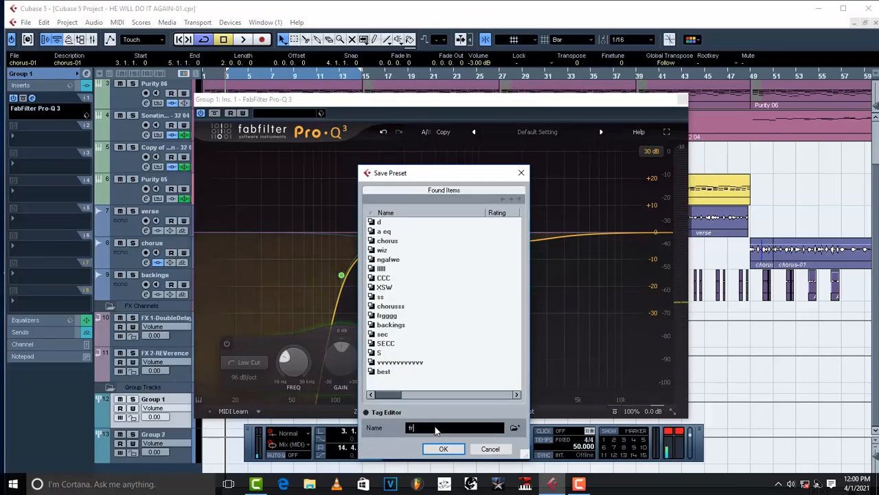
type("freeeee")
left_click(443, 449)
left_click(682, 100)
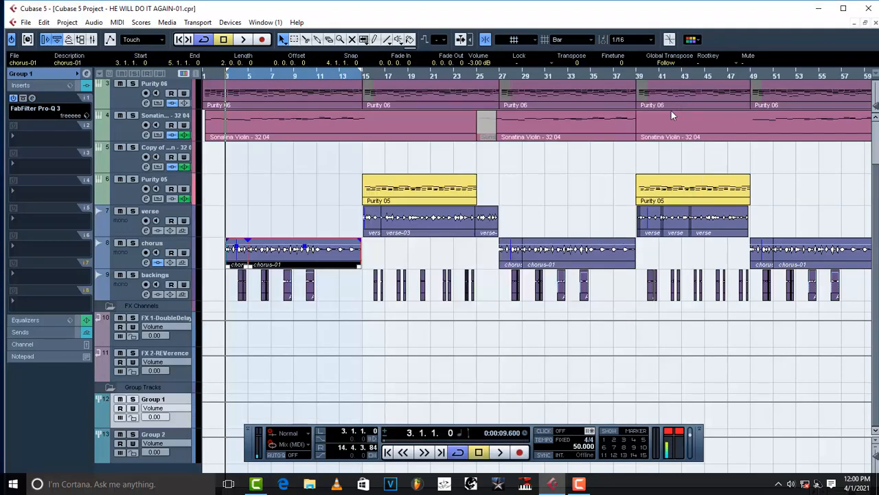
- Insert FabFilter Pro-Q 3 in the backings track's first slot and load the "freeeee" preset into it
left_click(127, 288)
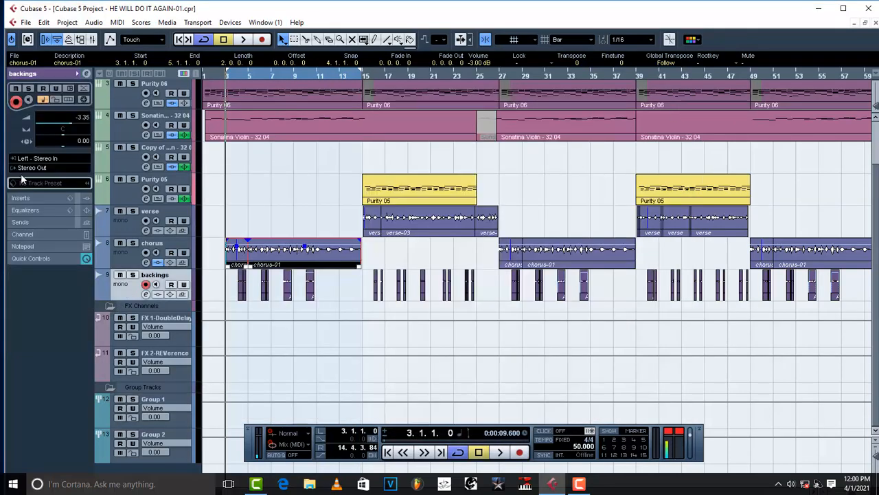
left_click(21, 116)
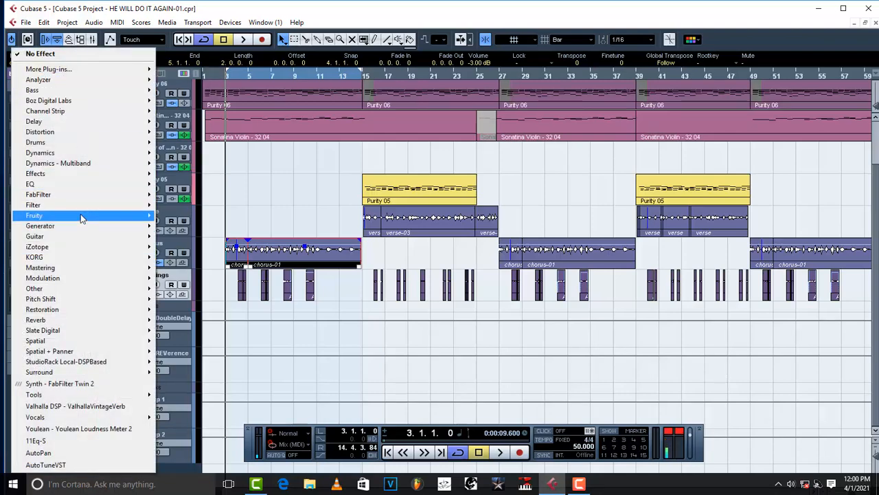
mouse_move(79, 195)
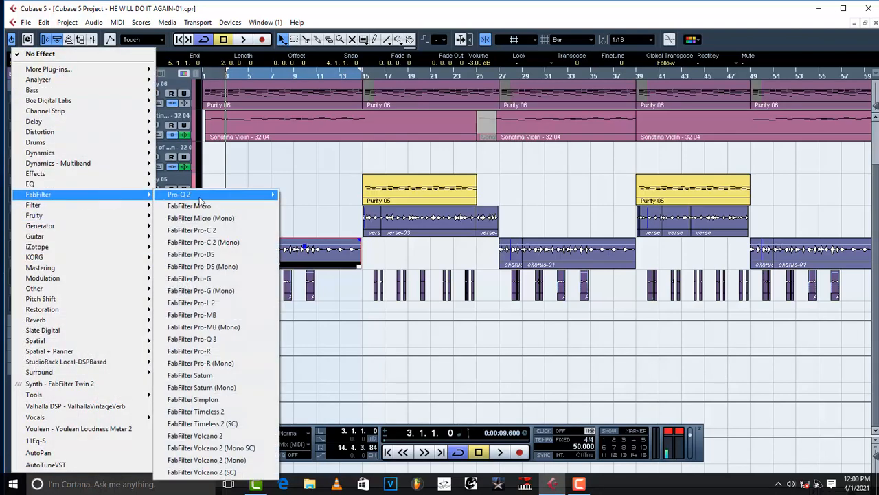
left_click(206, 338)
left_click(289, 91)
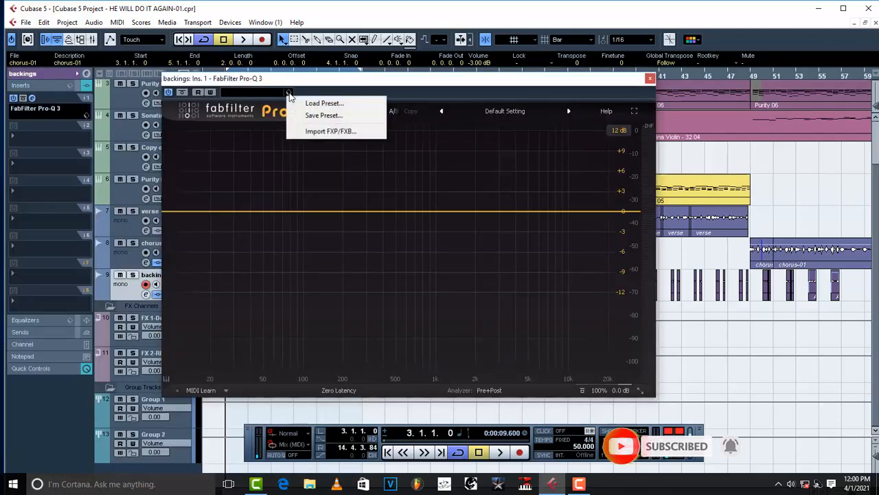
left_click(324, 105)
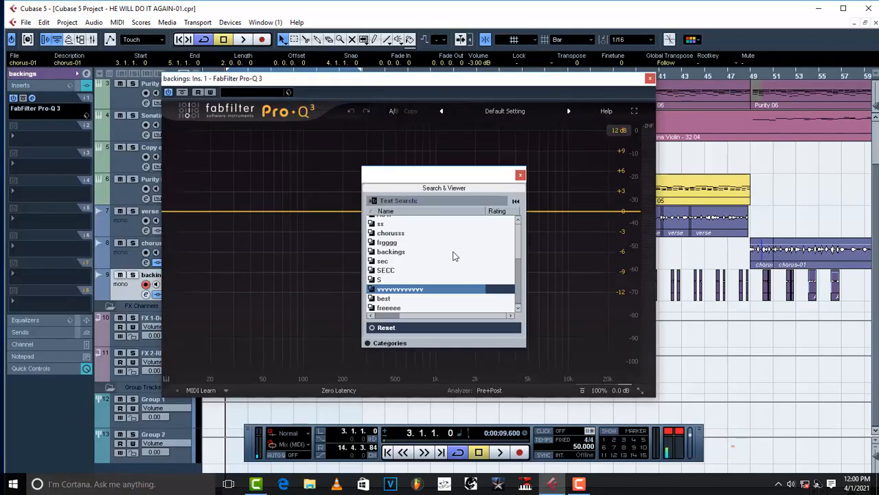
double_click(398, 309)
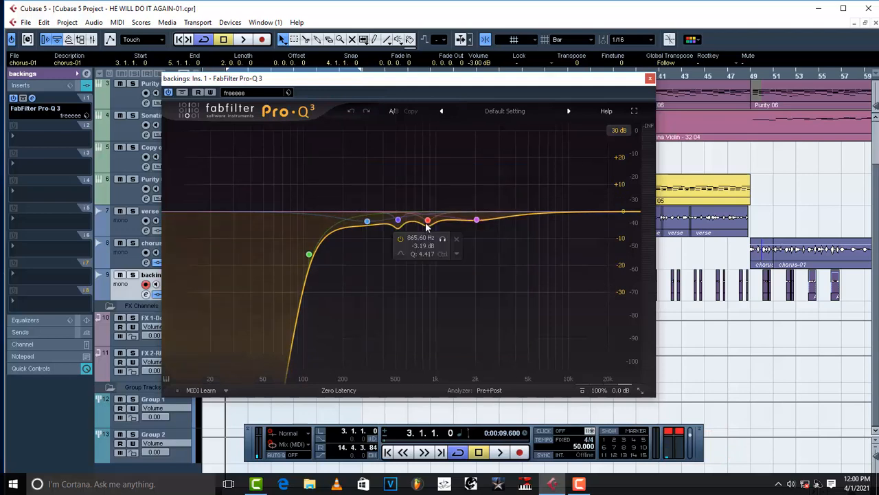
left_click(650, 79)
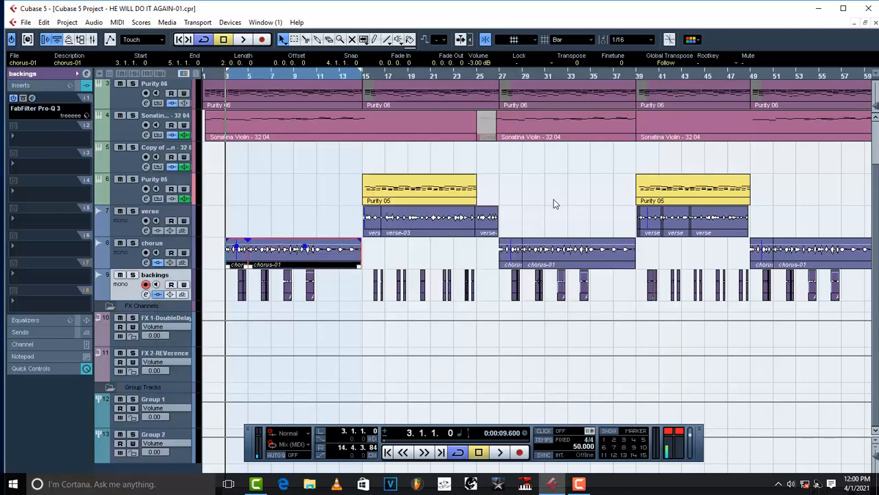
- Insert FabFilter Pro-Q 3 in the verse track's first slot, load the "freeeee" preset, and close the plug-in window
left_click(125, 228)
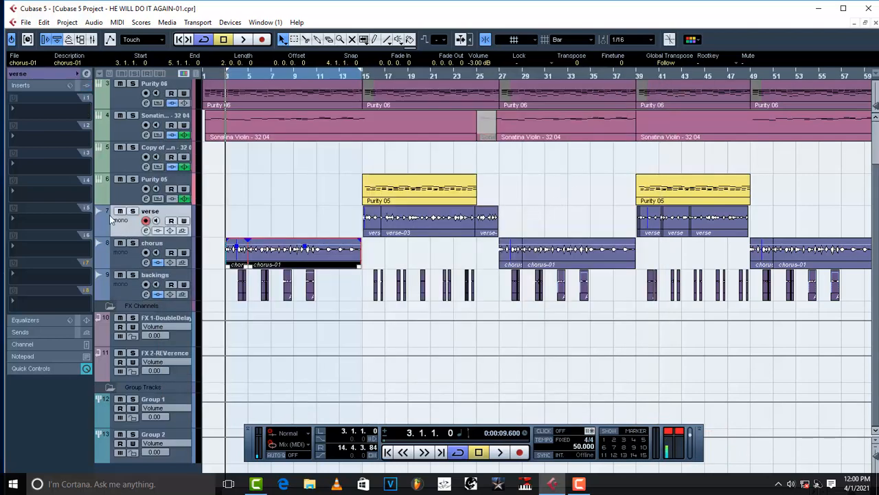
left_click(32, 117)
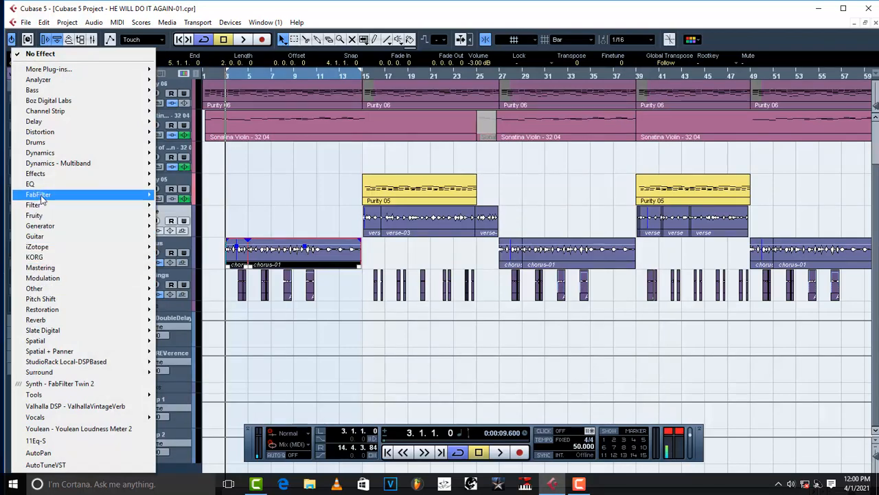
mouse_move(42, 198)
left_click(228, 339)
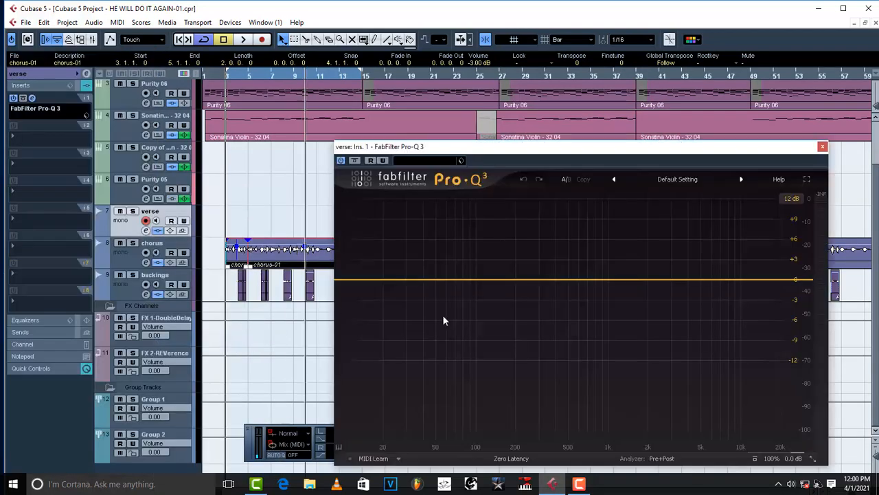
left_click(461, 162)
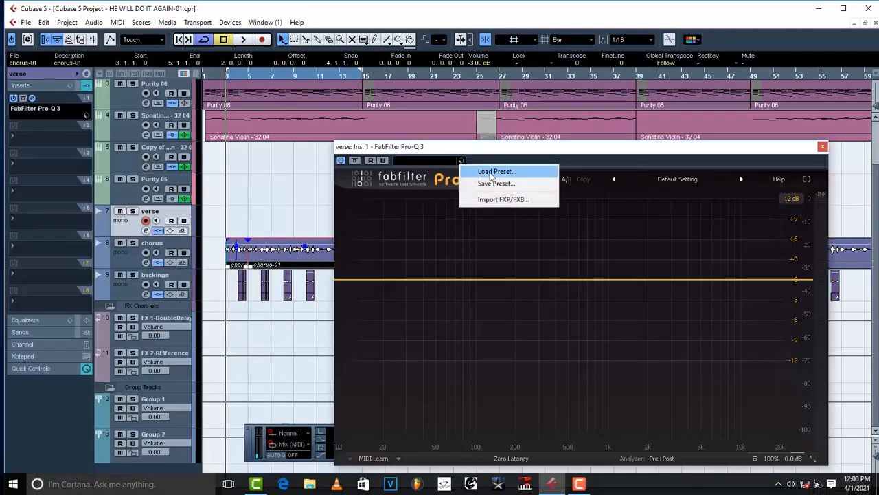
left_click(492, 172)
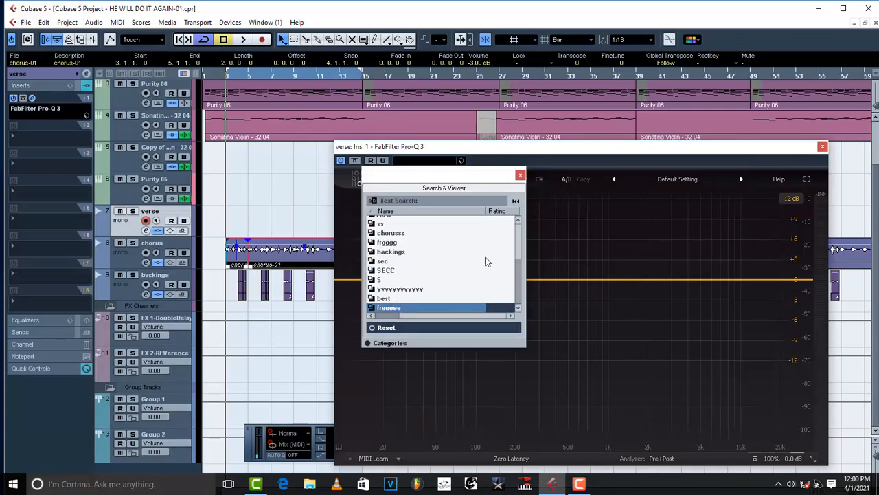
left_click(520, 174)
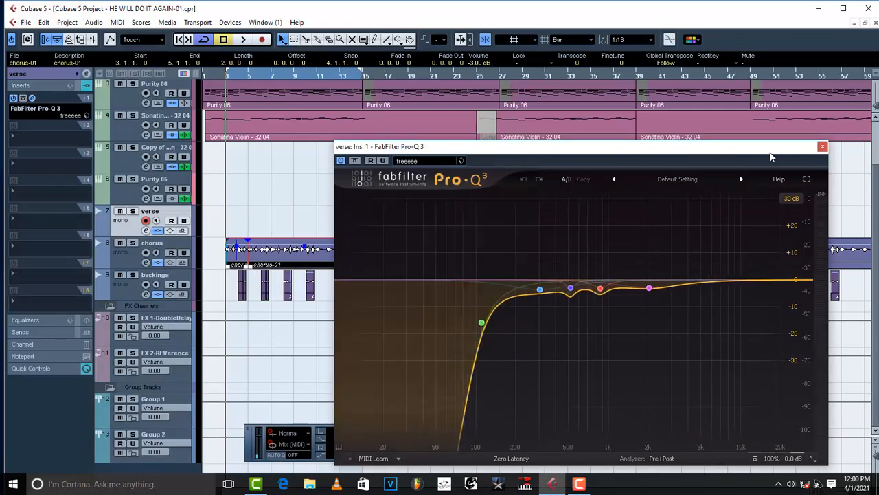
left_click(823, 147)
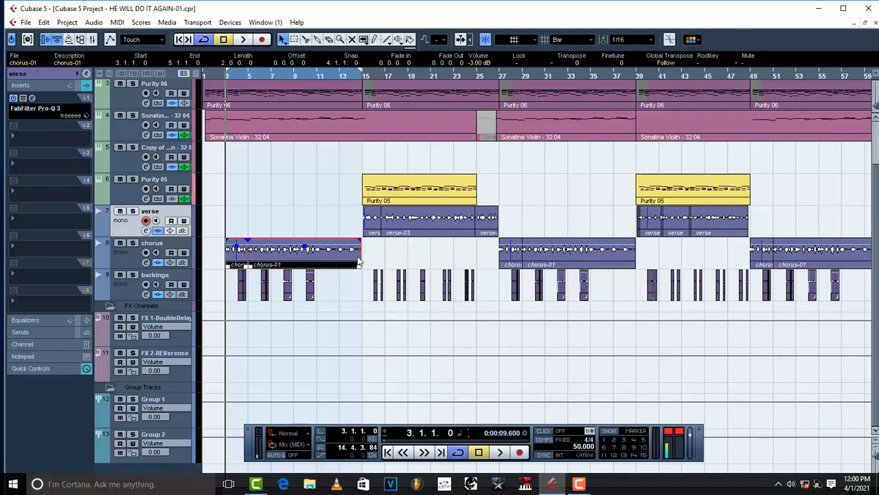
- Briefly audition the chorus range, then inspect the backings track's channel settings and the chorus track's inserts
left_click(130, 259)
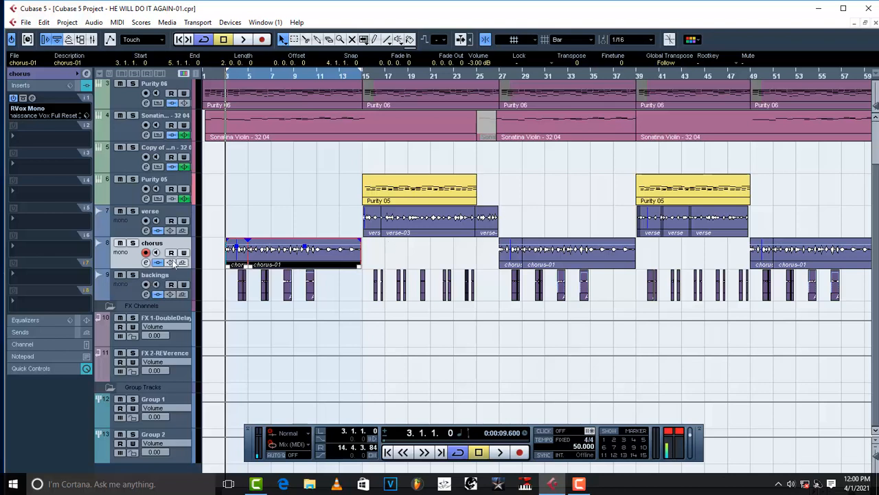
left_click(242, 227)
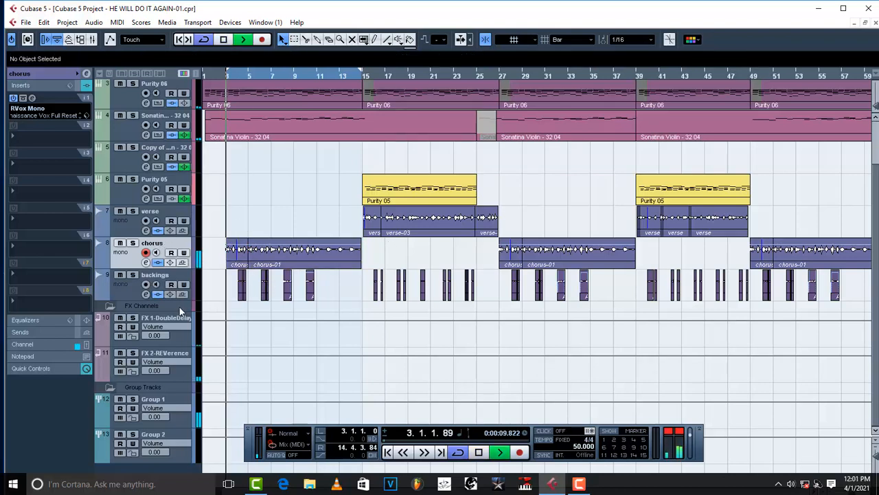
left_click(125, 289)
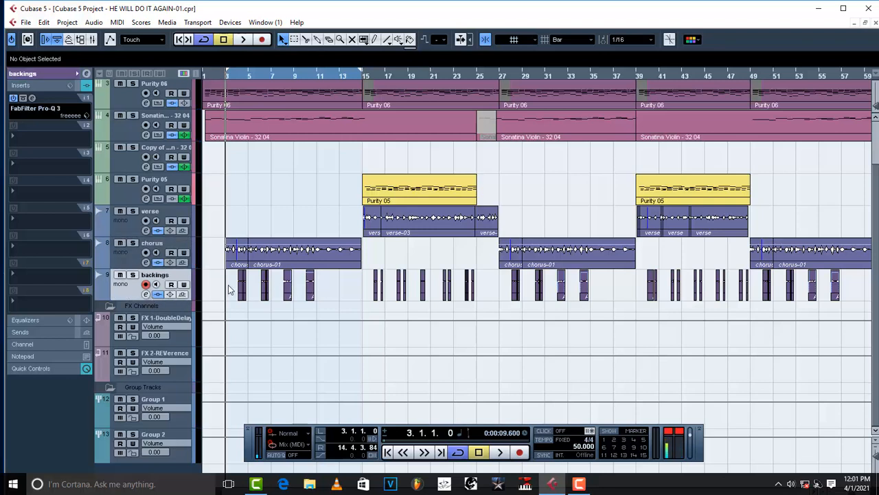
left_click(145, 294)
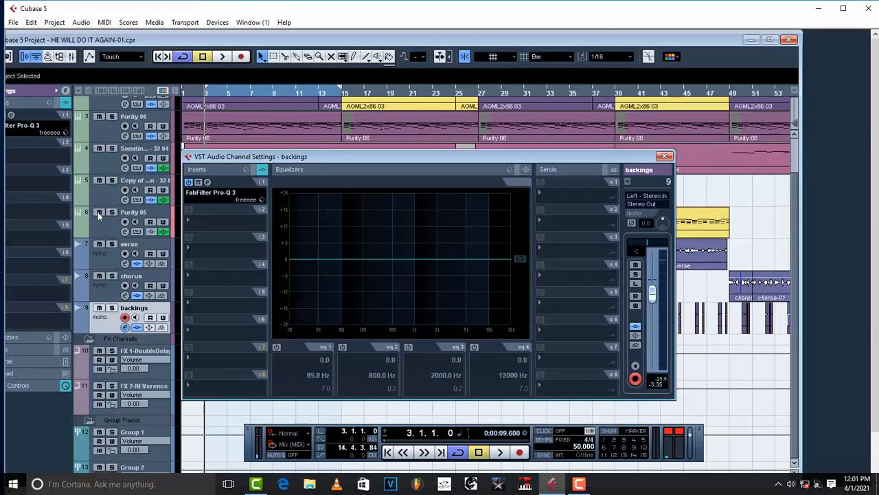
left_click(216, 222)
left_click(665, 156)
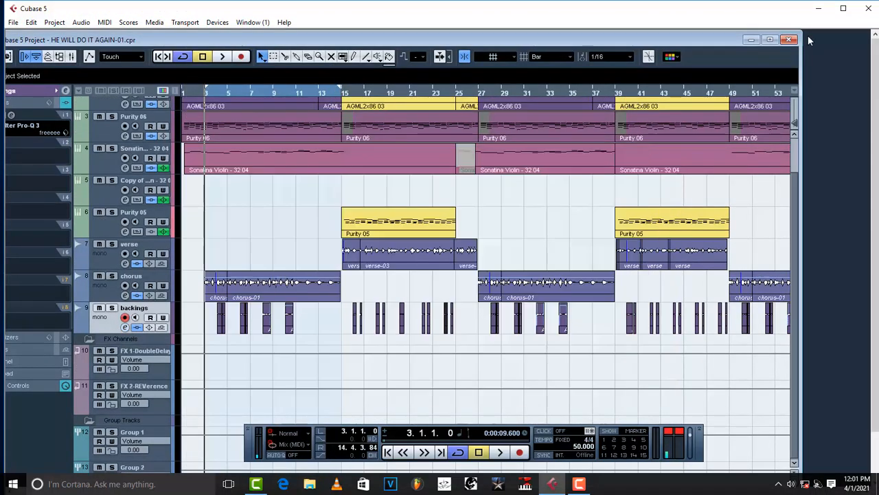
left_click(770, 39)
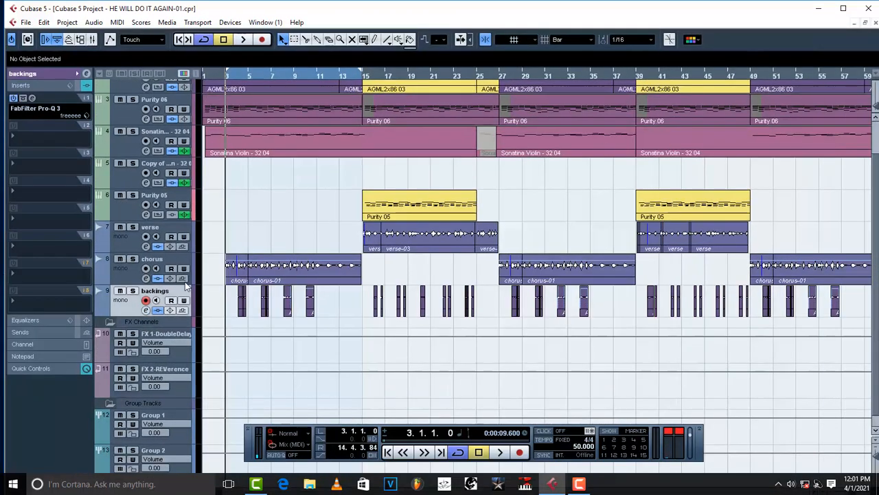
left_click(130, 279)
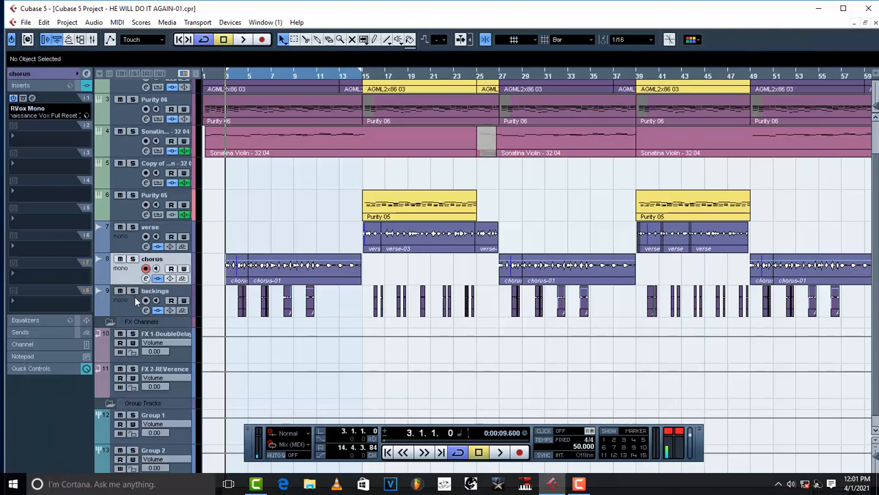
- Remove FabFilter Pro-Q 3 from the first insert slots of the backings and verse tracks, discarding its changes
left_click(129, 303)
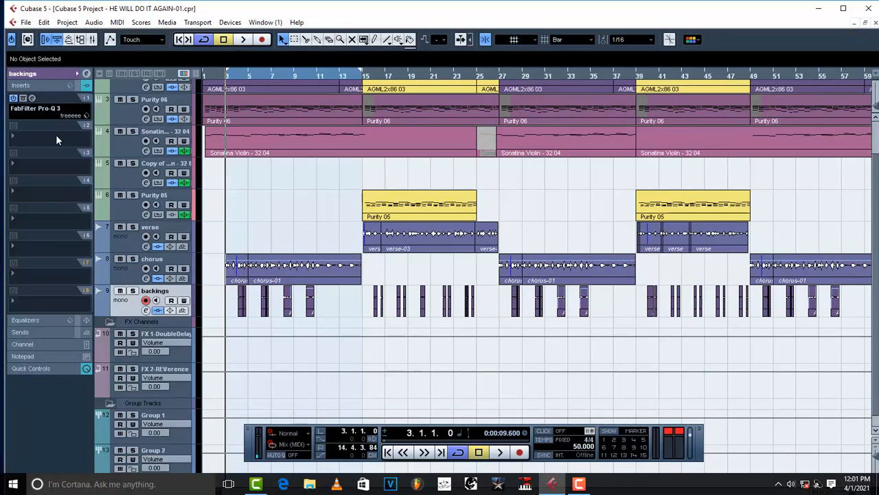
left_click(27, 112)
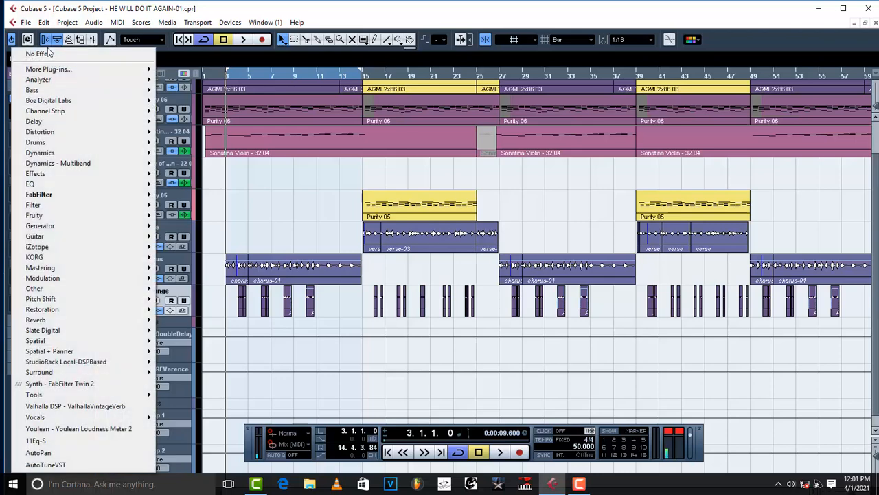
left_click(28, 55)
left_click(420, 301)
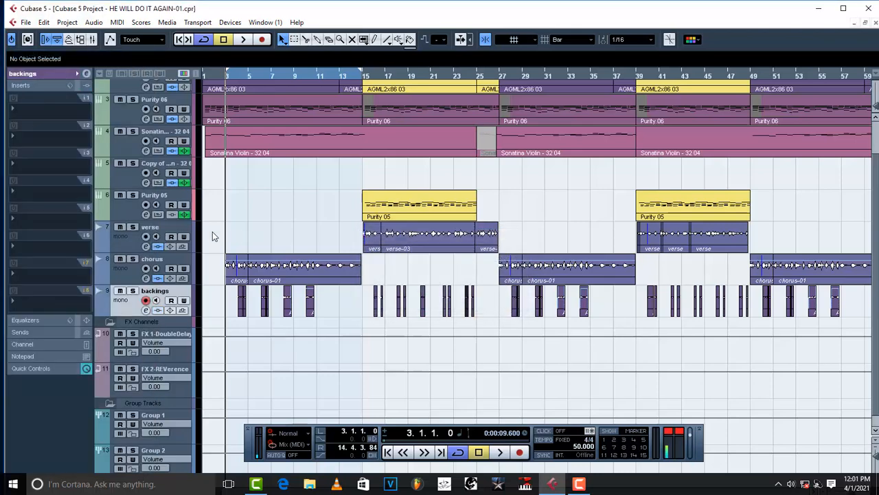
left_click(17, 112)
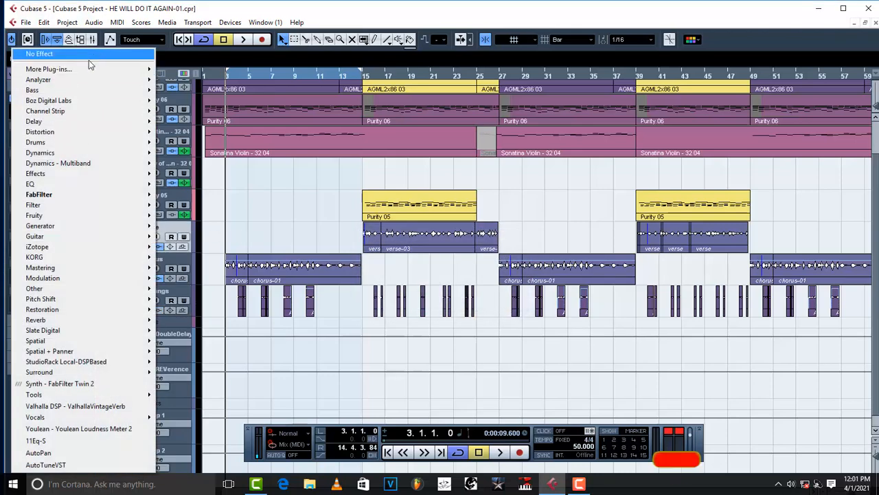
left_click(81, 55)
key("Return")
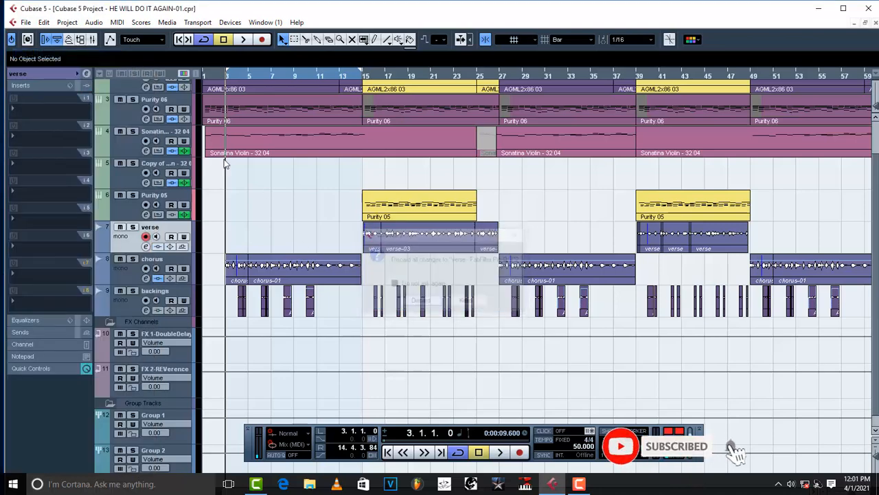
- Route the backings track's output to Group 1
scroll(327, 237, "down", 1)
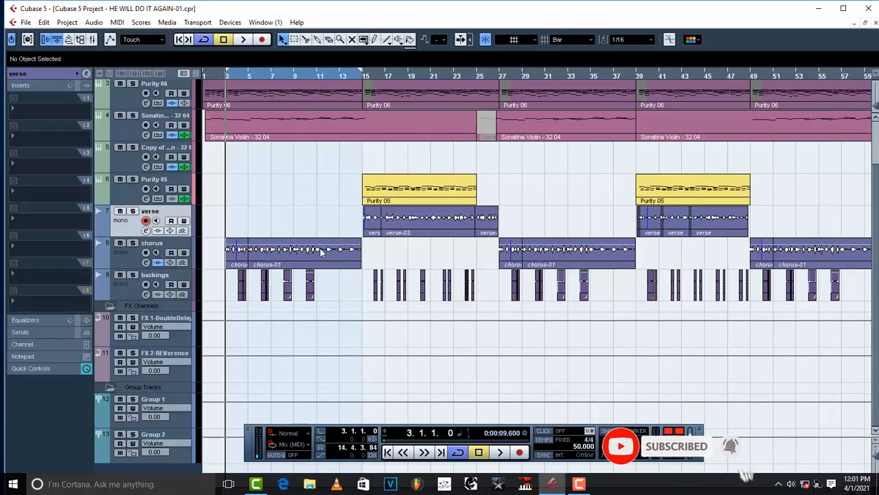
left_click(183, 439)
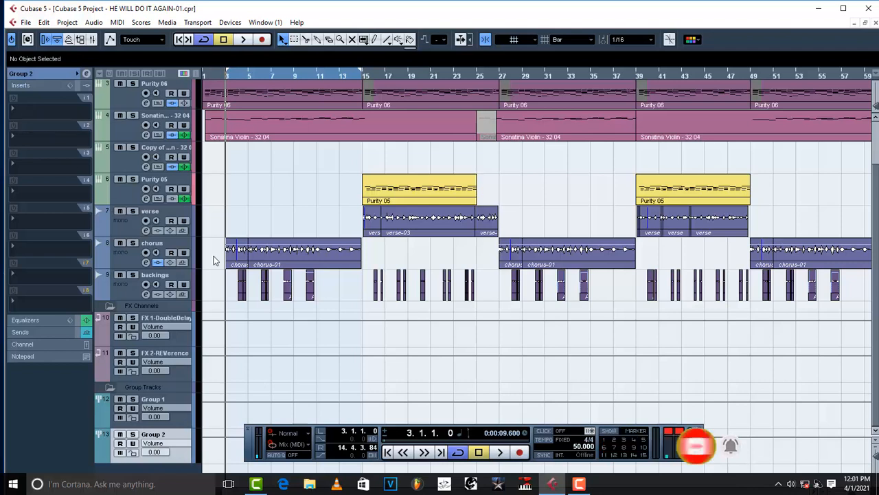
left_click(124, 289)
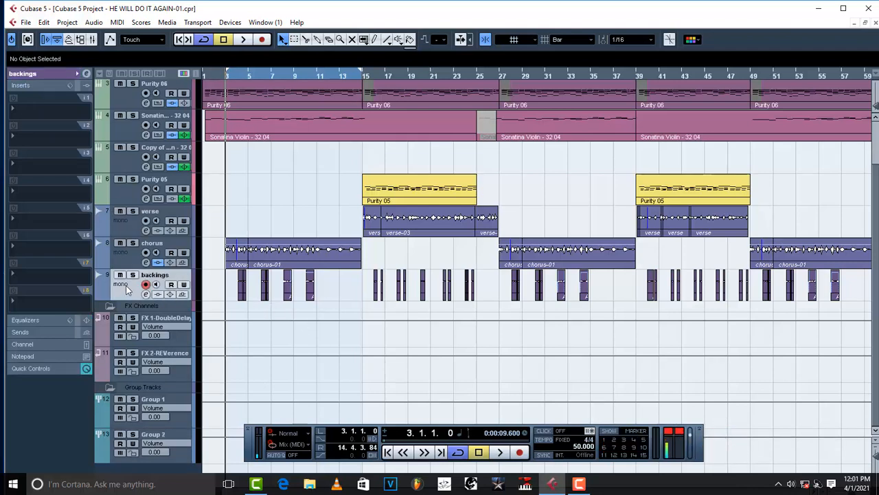
left_click(29, 73)
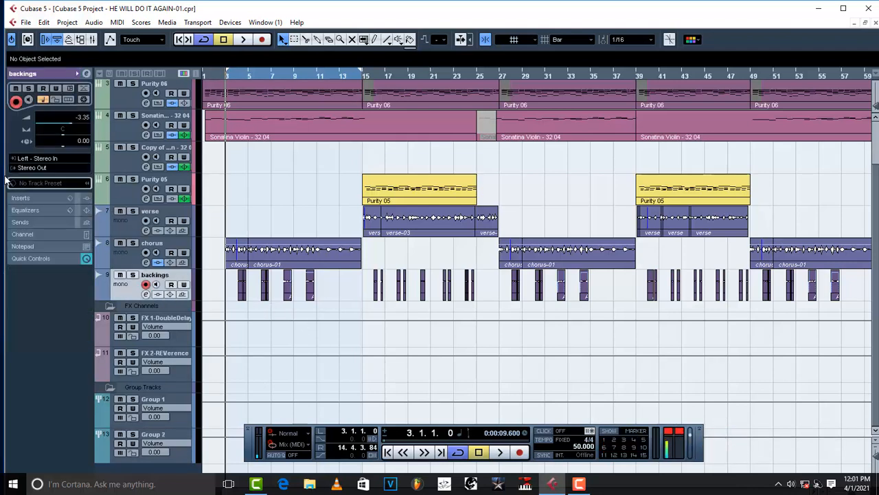
left_click(29, 169)
mouse_move(74, 236)
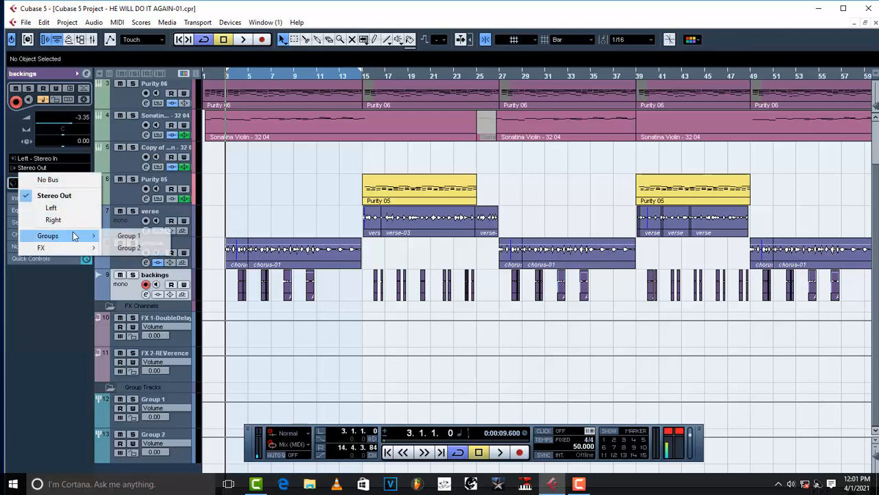
left_click(131, 236)
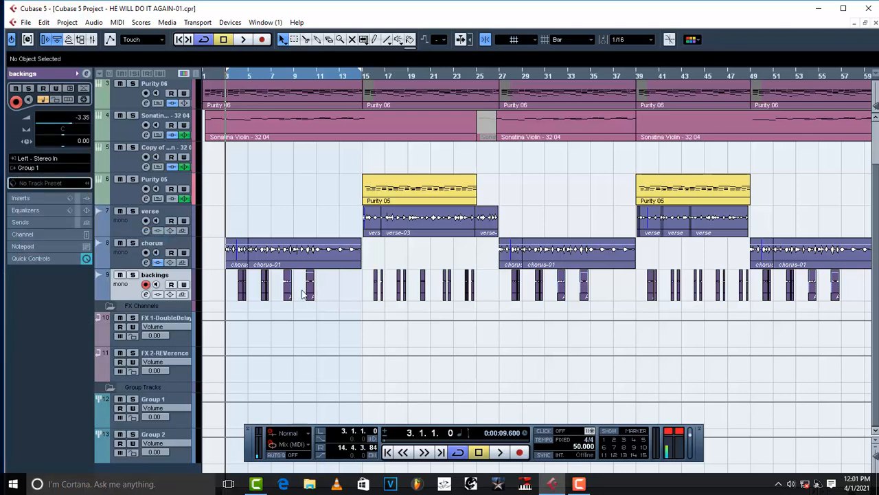
- Route the verse track's output to Group 1
left_click(123, 227)
left_click(38, 168)
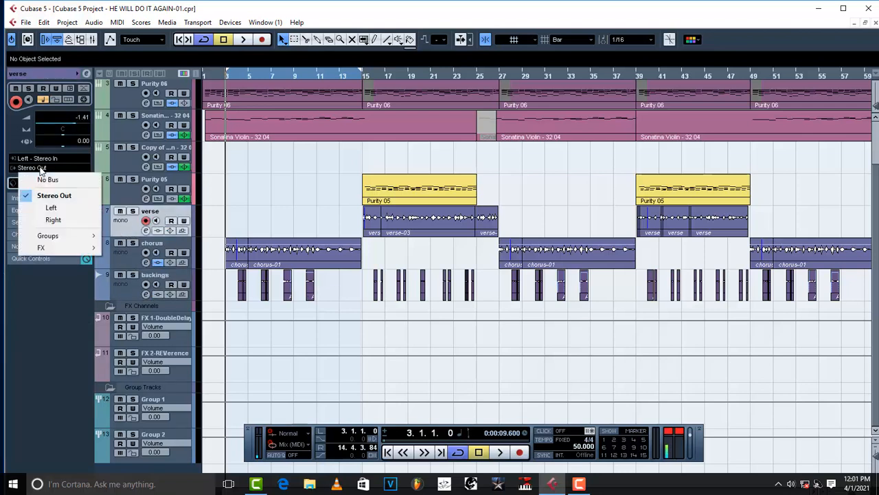
mouse_move(54, 239)
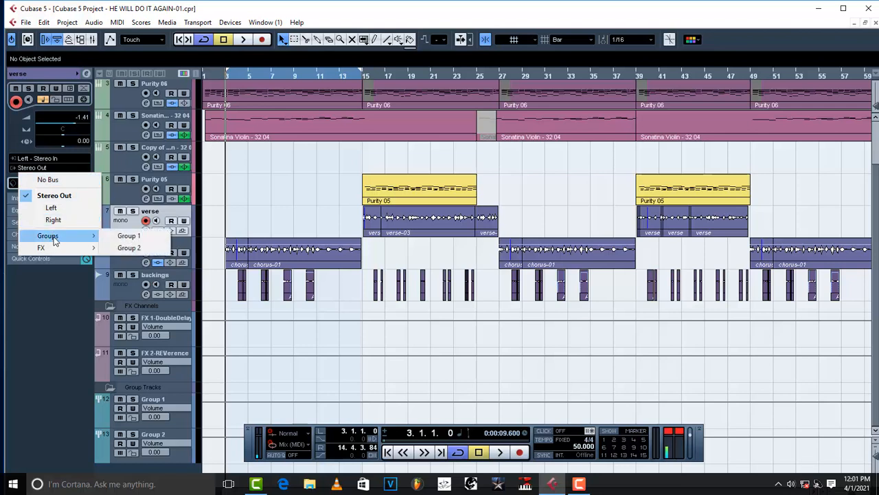
left_click(143, 236)
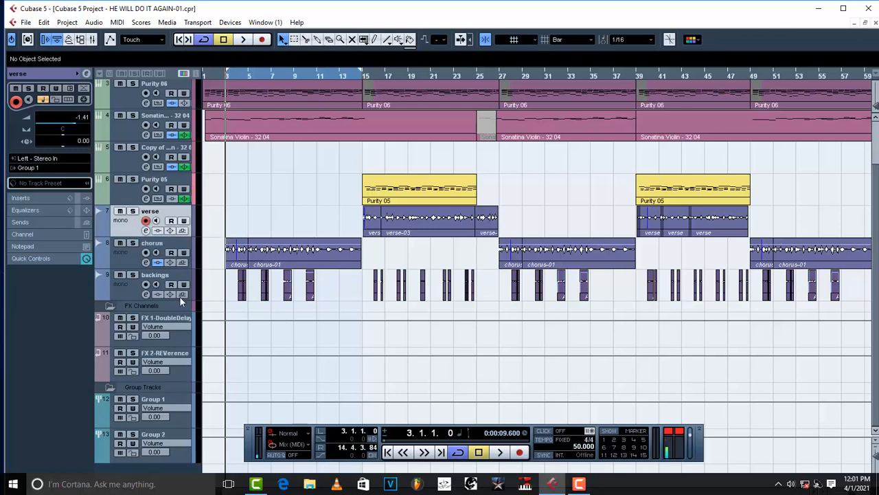
- Insert RVox Mono in the backings track's first slot, set its compression to -11.1, and close the plug-in window
left_click(129, 292)
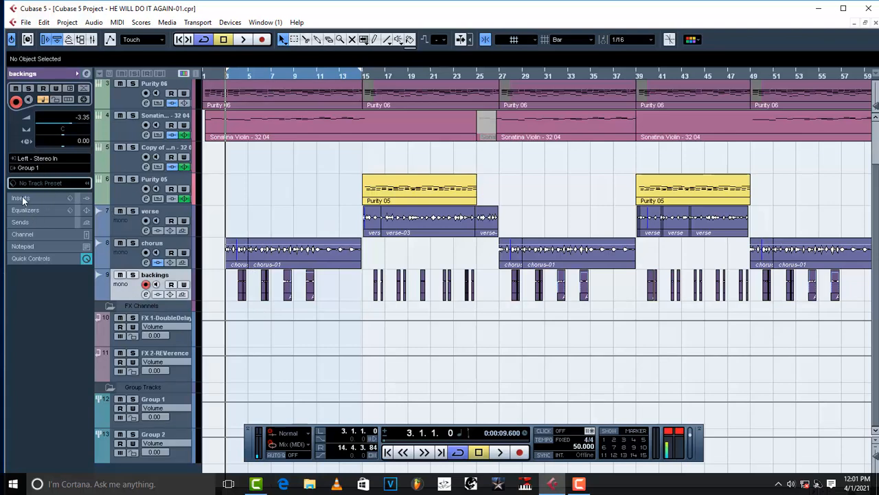
left_click(21, 198)
left_click(23, 110)
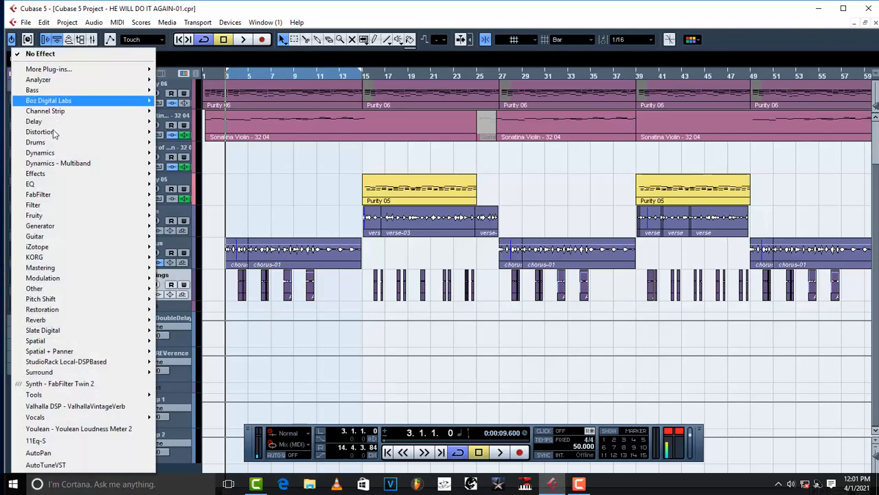
mouse_move(49, 154)
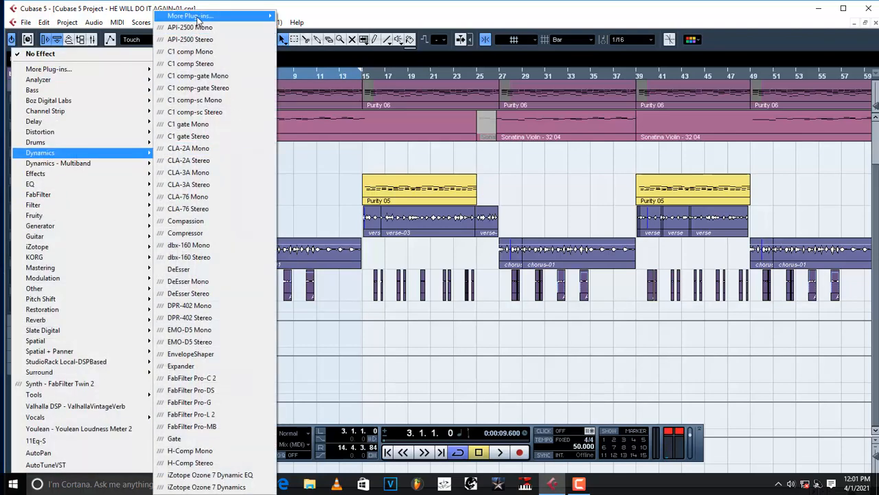
mouse_move(199, 16)
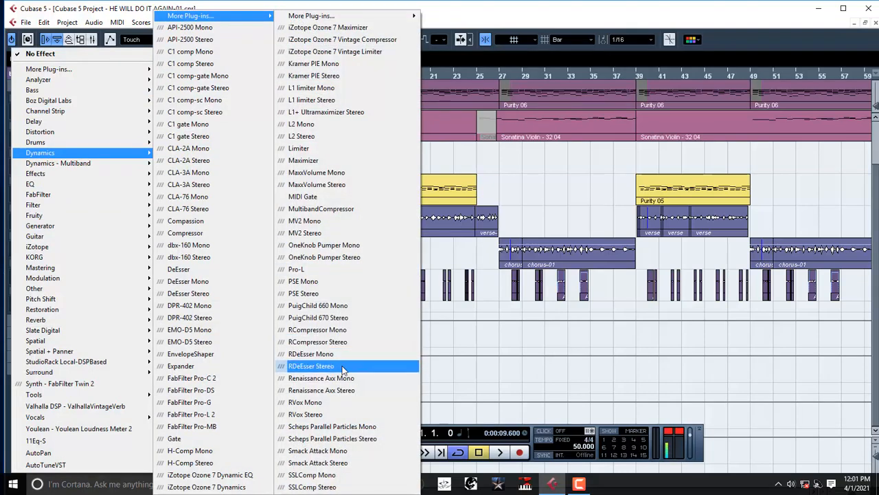
left_click(347, 402)
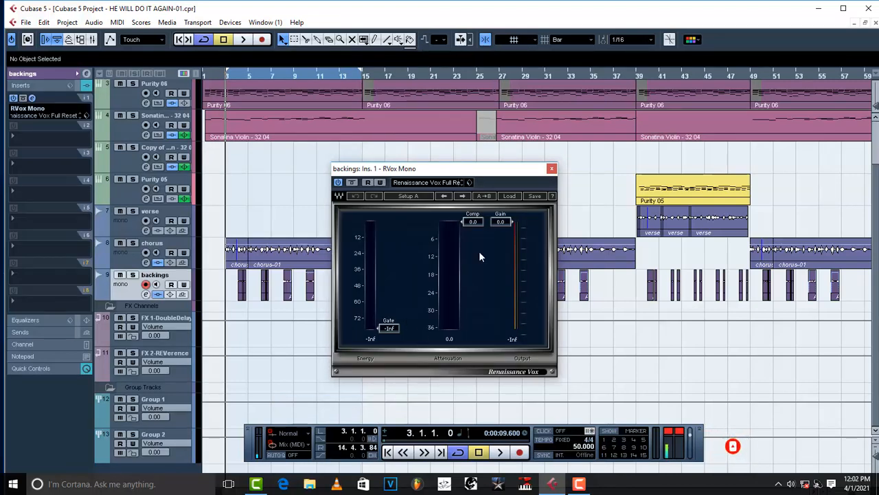
left_click_drag(473, 222, 473, 253)
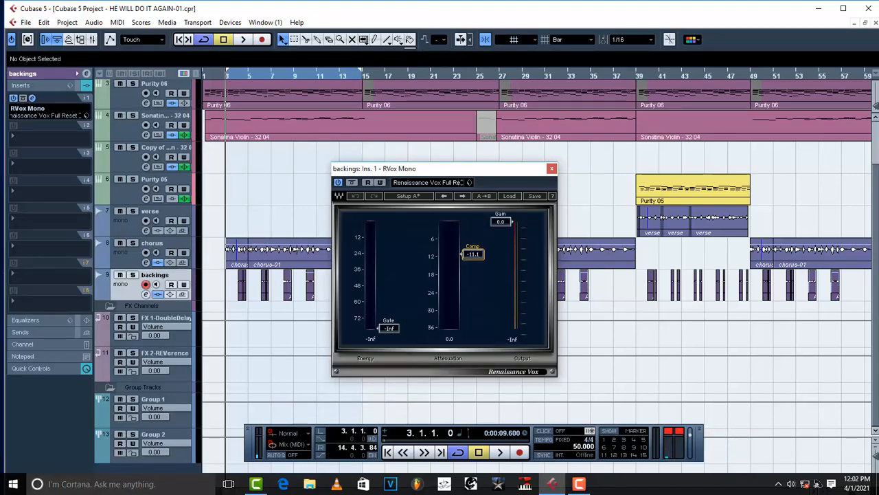
left_click(551, 168)
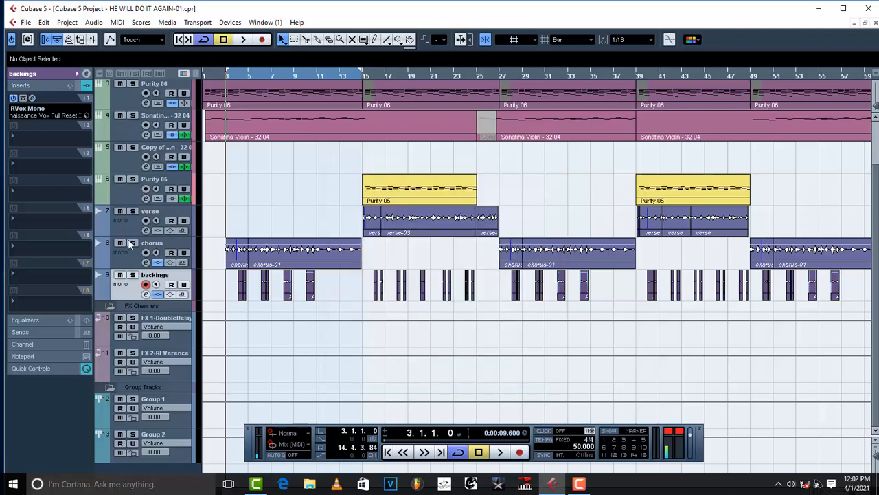
- Insert RVox Mono in the verse track's first slot, set its compression to -11.0, and close the plug-in window
left_click(20, 130)
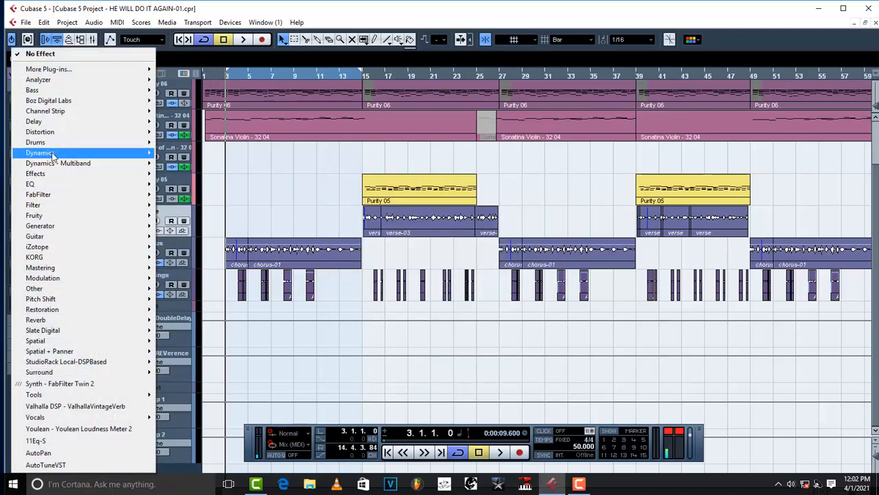
mouse_move(223, 16)
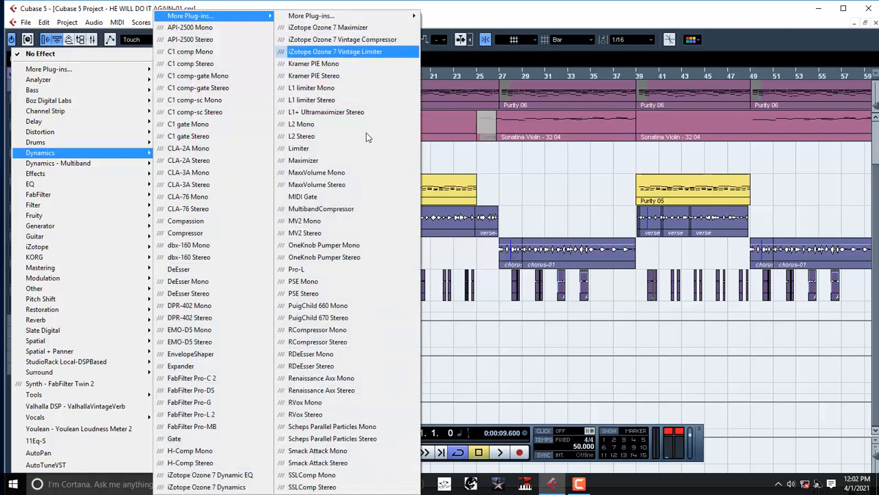
left_click(360, 402)
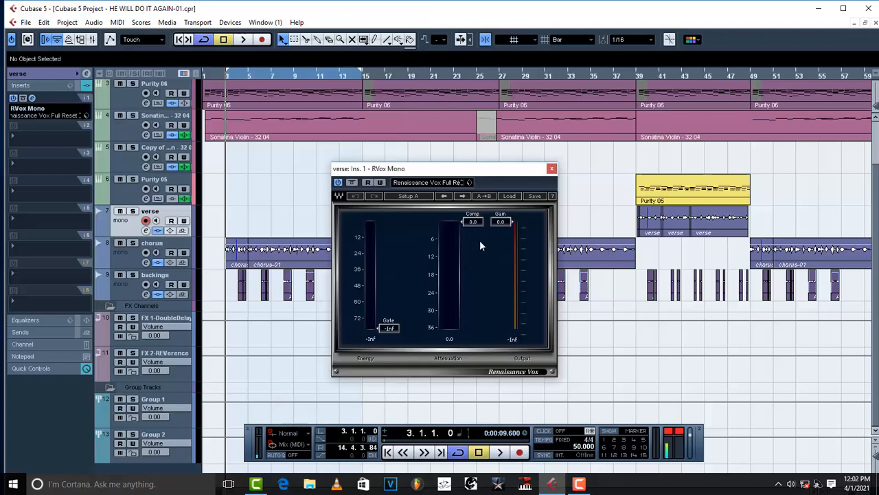
left_click_drag(472, 222, 473, 254)
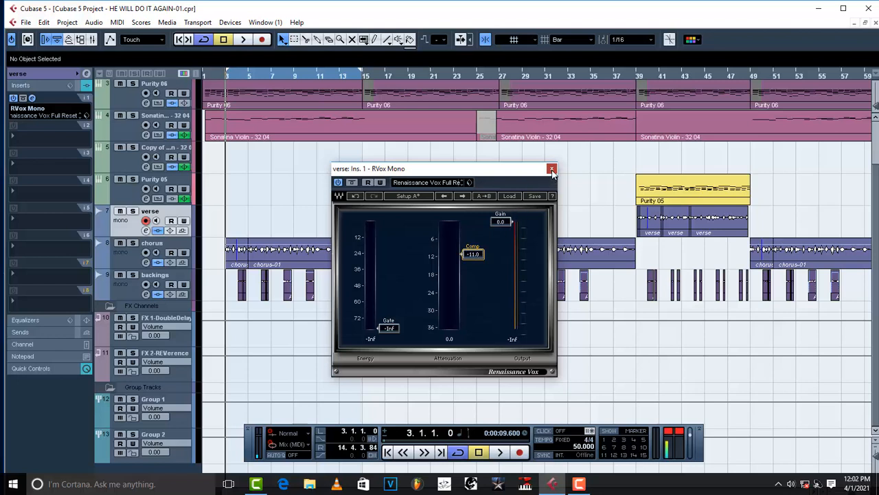
left_click(551, 169)
- Play the mix from bar 3 to check the compressed backing vocals, and stop playback
key("space")
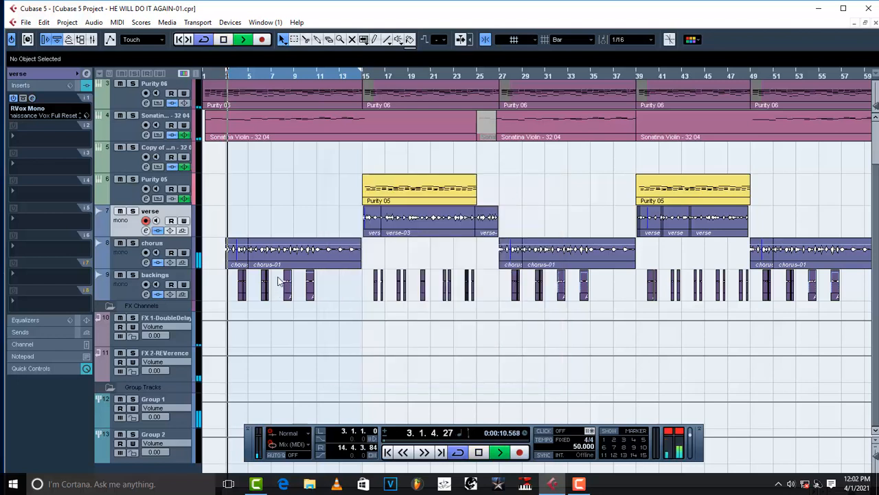
left_click(127, 289)
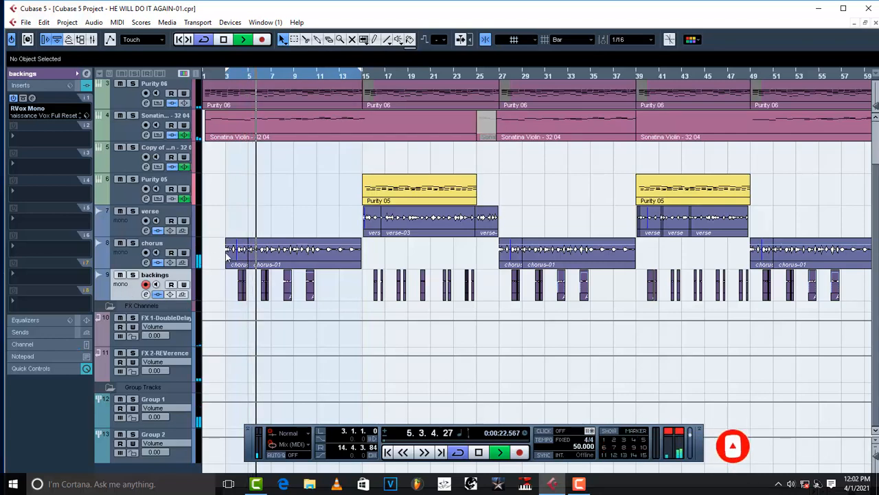
scroll(315, 203, "up", 2)
key("space")
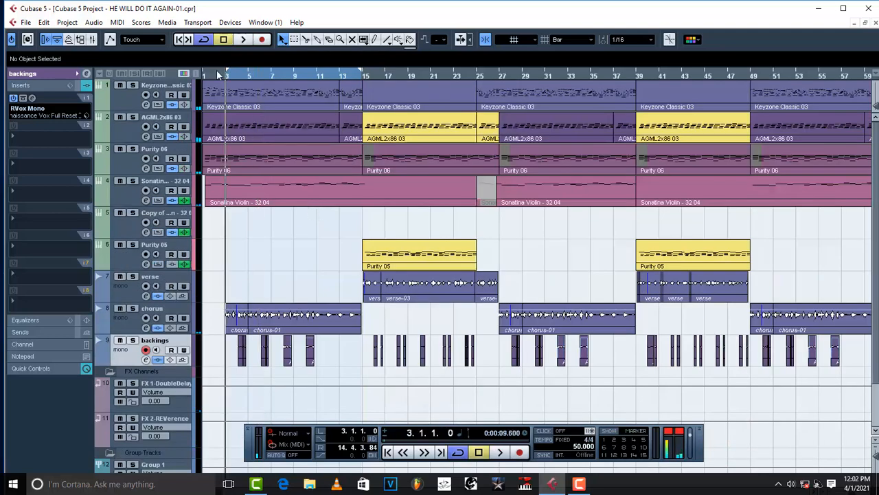
- Solo the AGML2x86 03 track and move its Pro-Q 3 low-mid bell to 198.24 Hz at +3.47 dB, closing the plug-in and channel windows
left_click(144, 140)
left_click(146, 138)
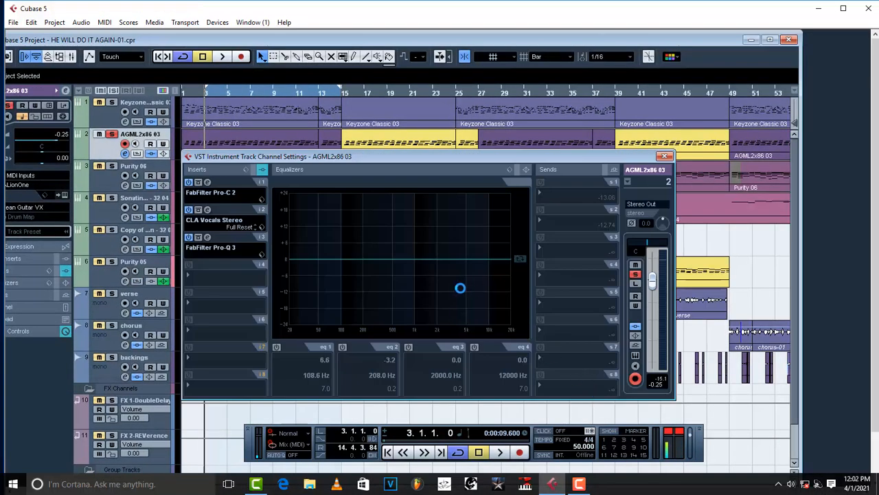
key("space")
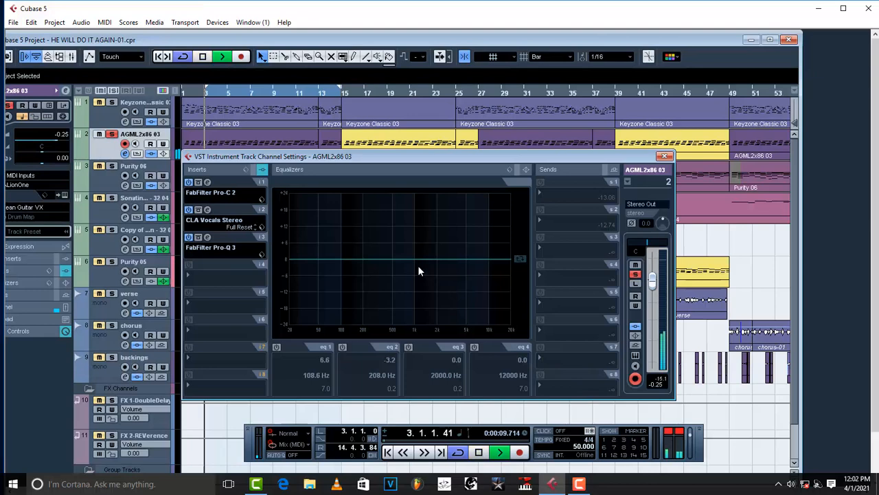
left_click(208, 237)
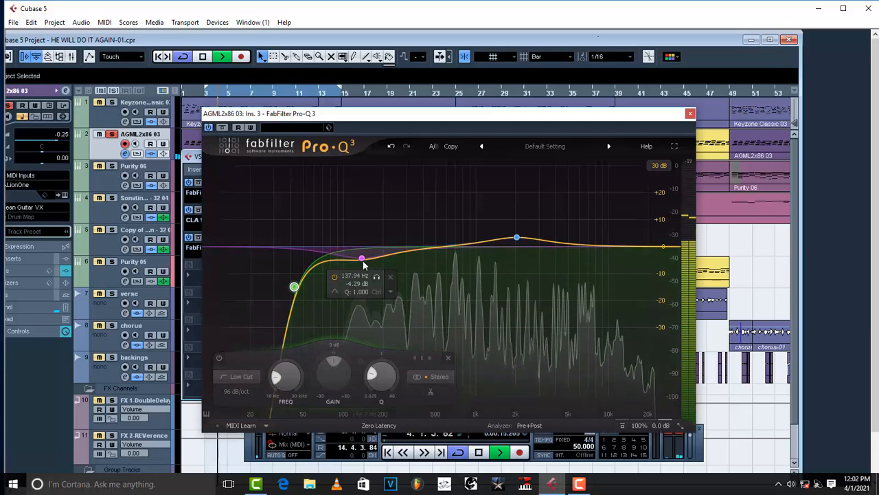
left_click_drag(361, 258, 387, 240)
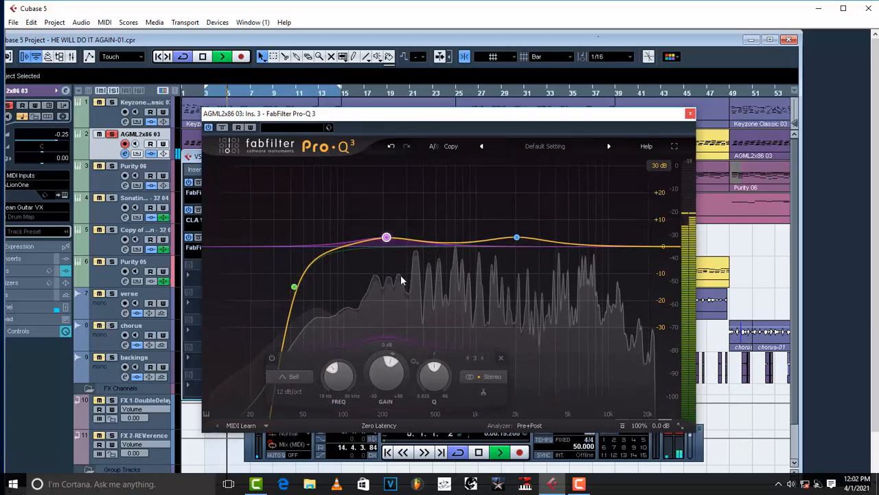
key("space")
left_click_drag(387, 239, 384, 240)
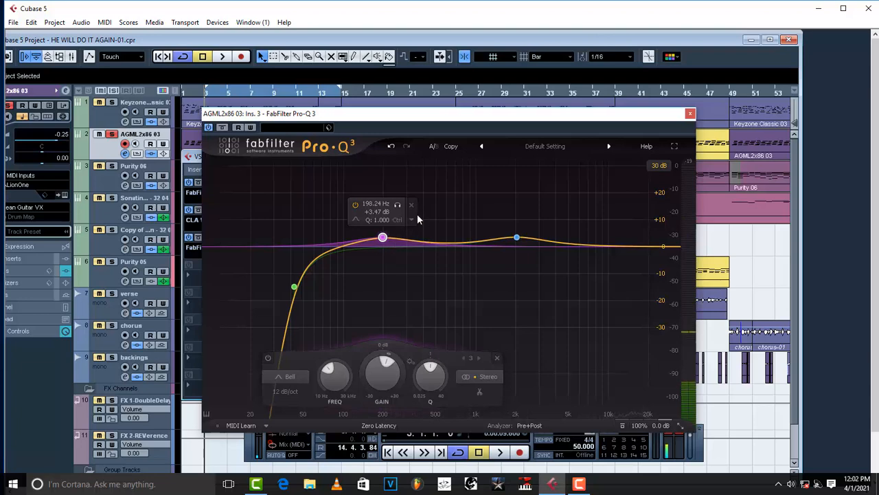
left_click(691, 112)
left_click(664, 157)
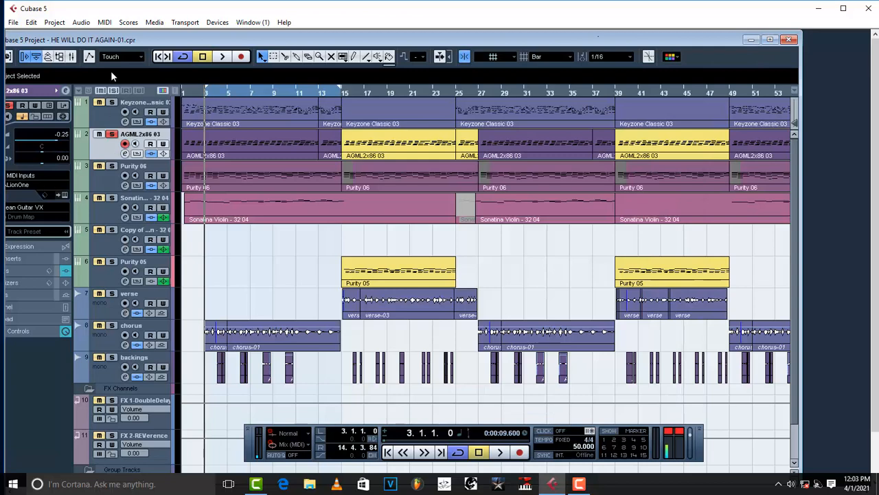
- Review the low-mid bell in AGML2x86 03's Pro-Q 3, close its windows, and maximize the project window
left_click(65, 91)
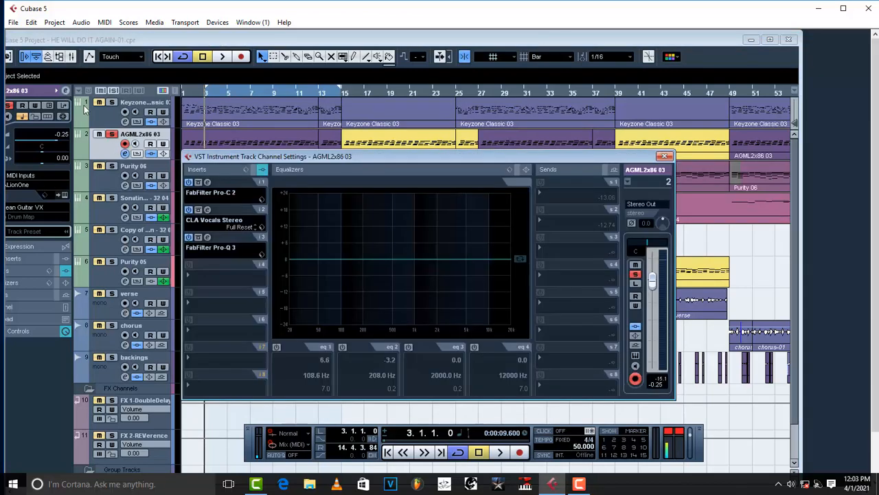
left_click(207, 237)
mouse_move(383, 239)
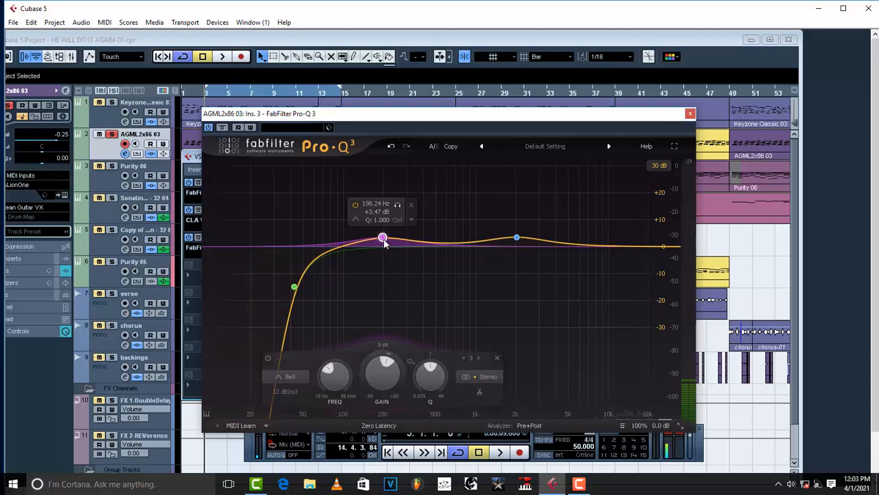
left_click(691, 113)
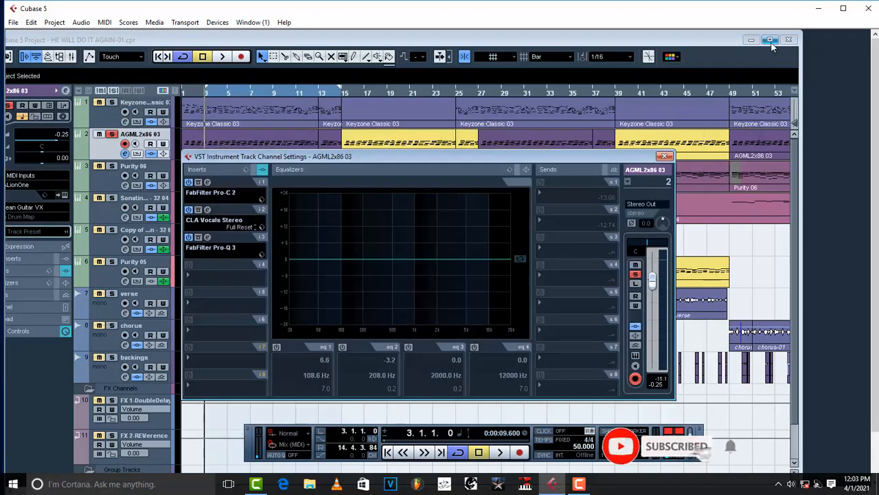
left_click(665, 156)
left_click(771, 40)
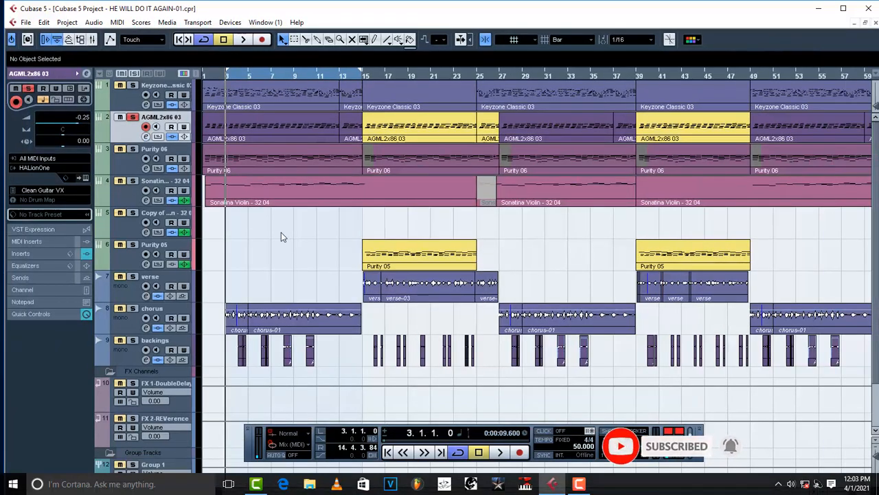
- Unsolo the AGML2x86 03 track and play the full mix from bar 3 to check the balance
left_click(133, 116)
key("space")
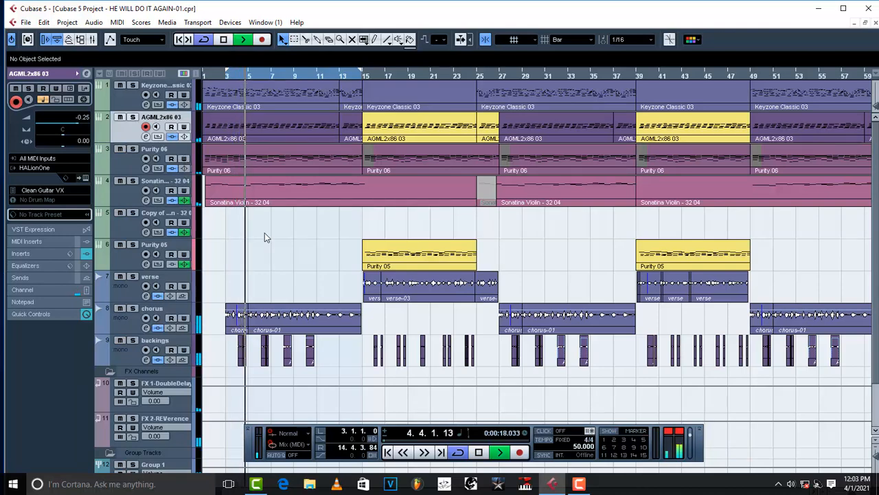
scroll(265, 234, "down", 2)
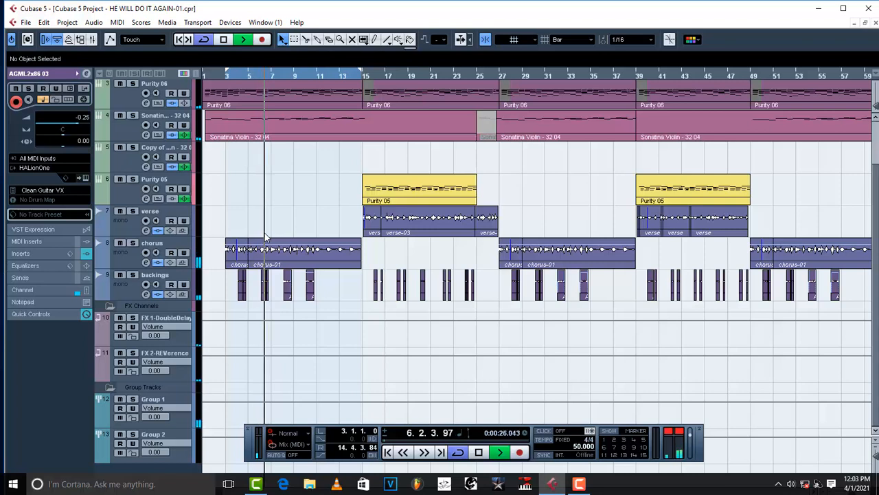
key("space")
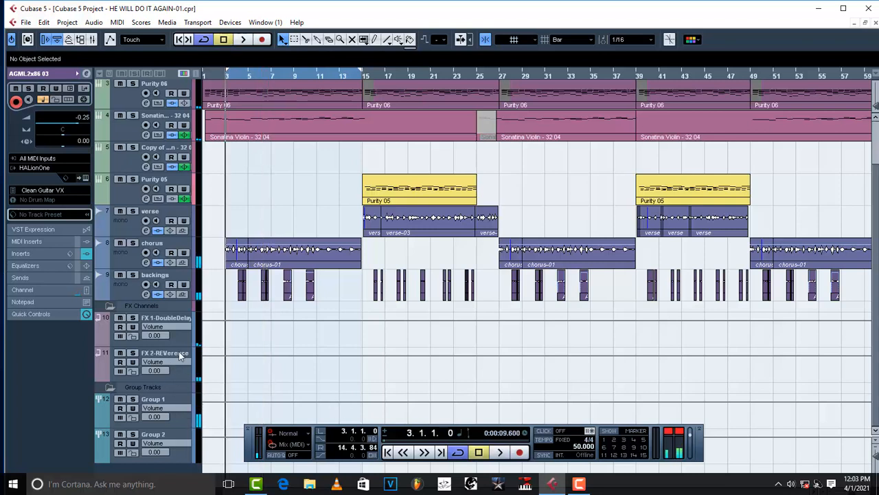
- Replace REVerence on the FX 2 channel with Reverb32 using the Plate preset, and close the plug-in window
left_click(180, 354)
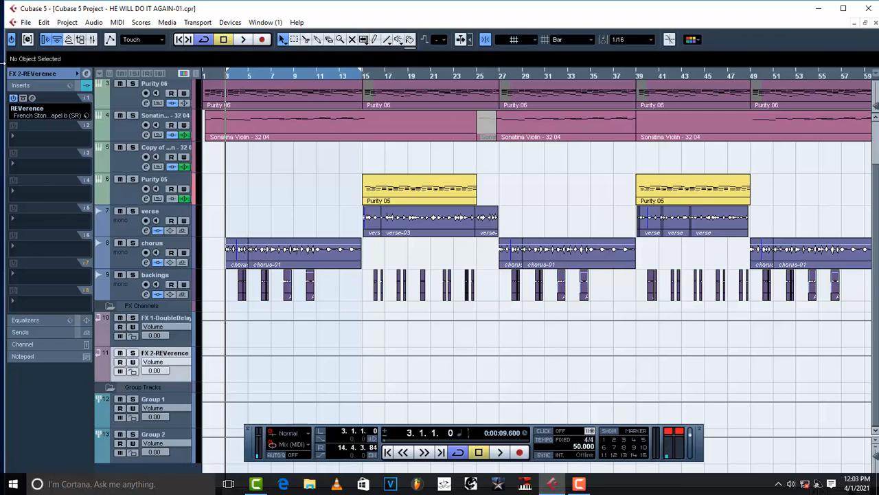
left_click(29, 115)
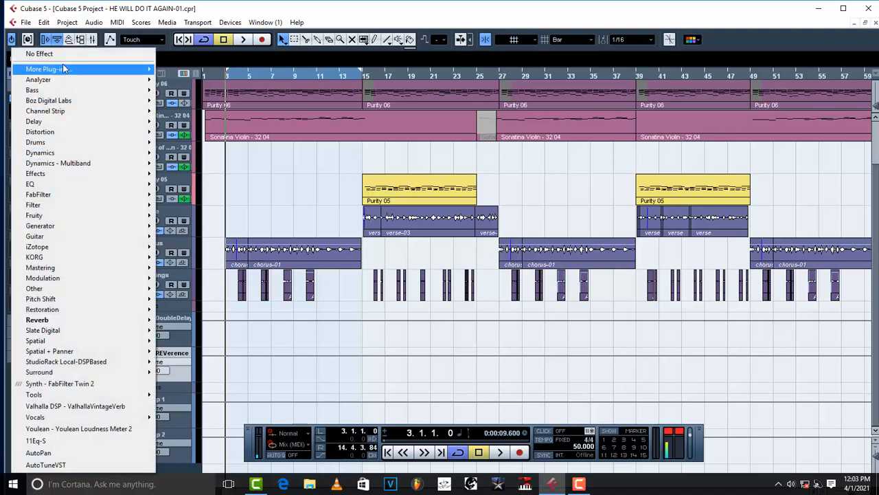
mouse_move(66, 71)
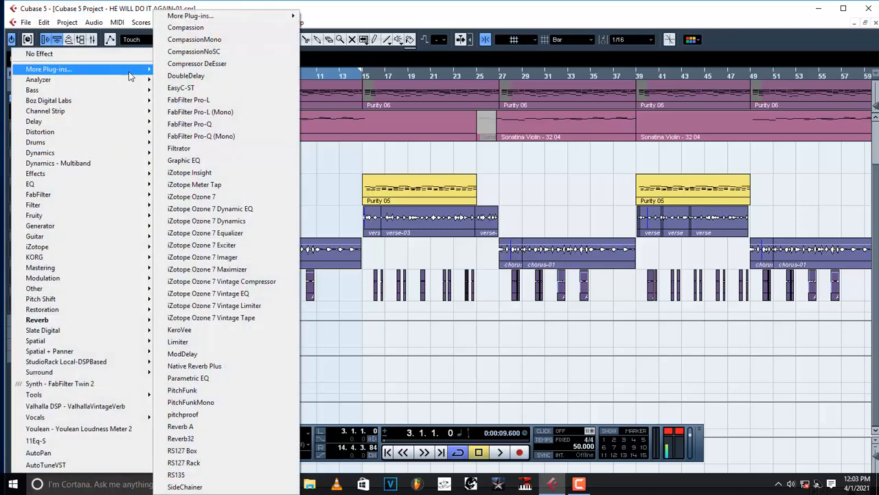
left_click(203, 439)
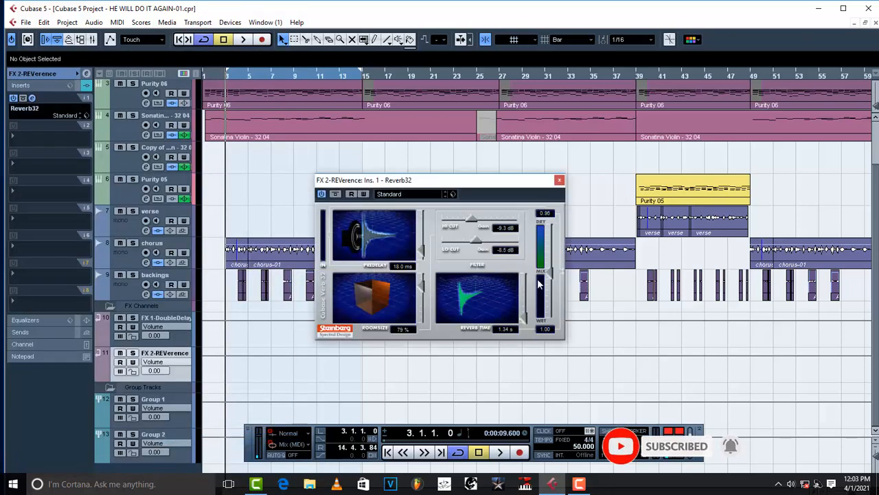
left_click(420, 195)
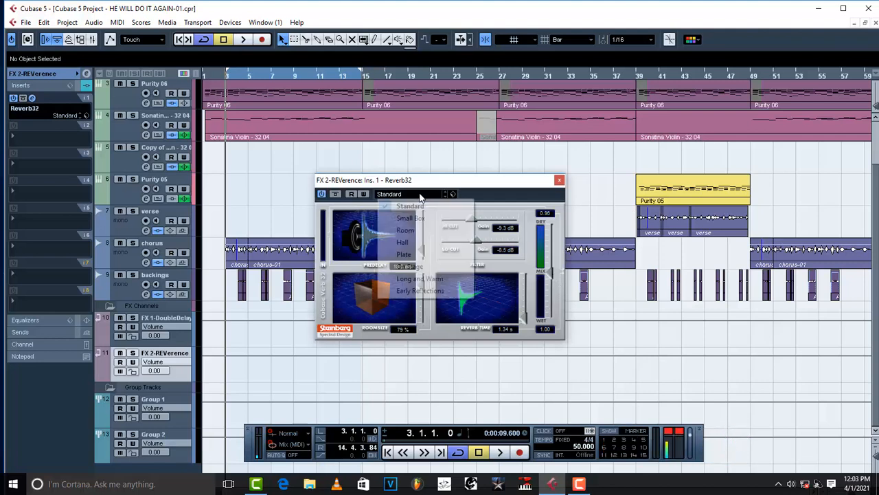
left_click(411, 255)
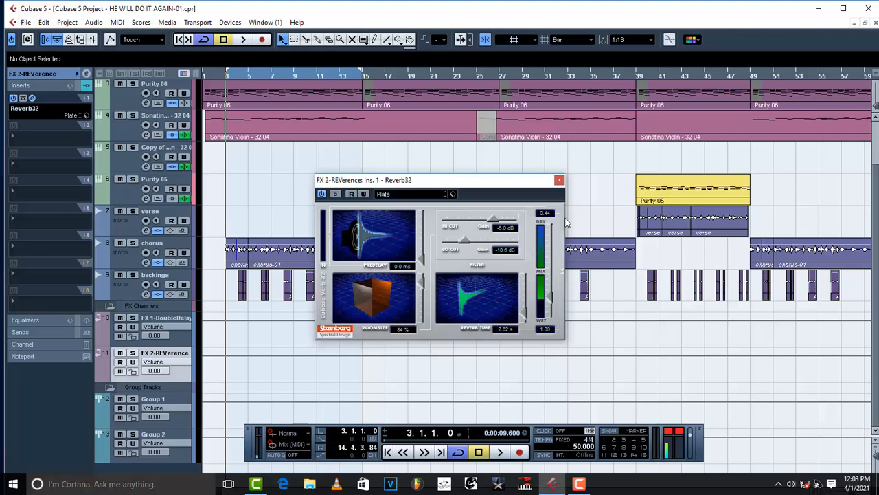
left_click(559, 180)
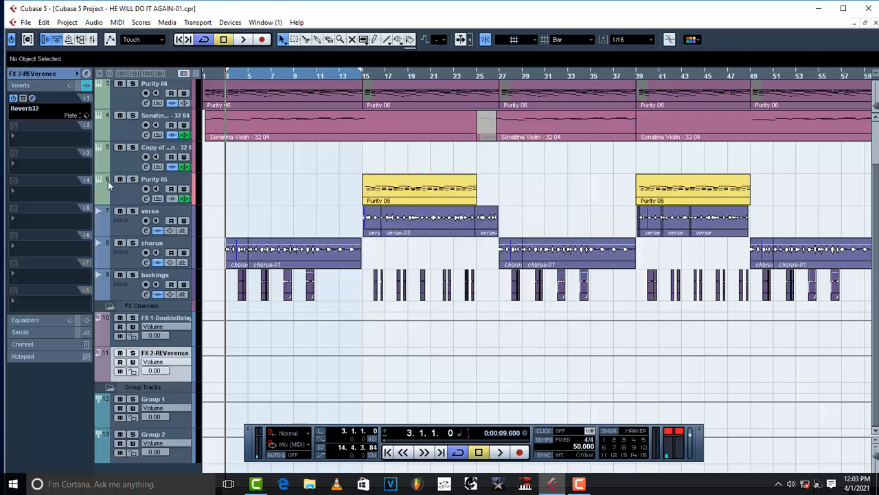
- Display Group 1's sends and choose FX 2-REVerence as the second send's destination
left_click(175, 404)
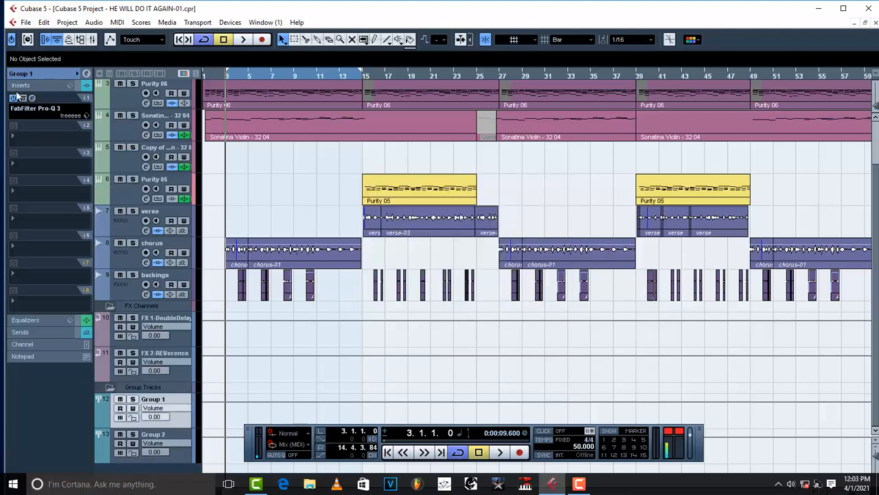
left_click(20, 333)
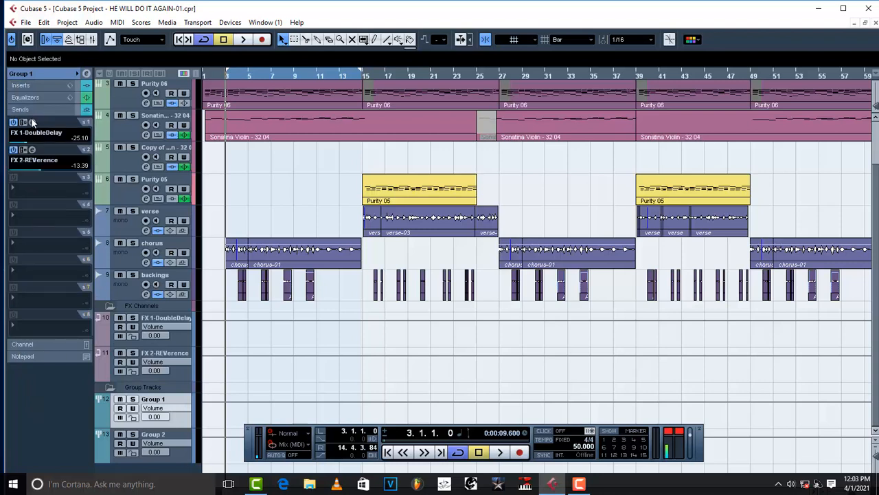
left_click(25, 162)
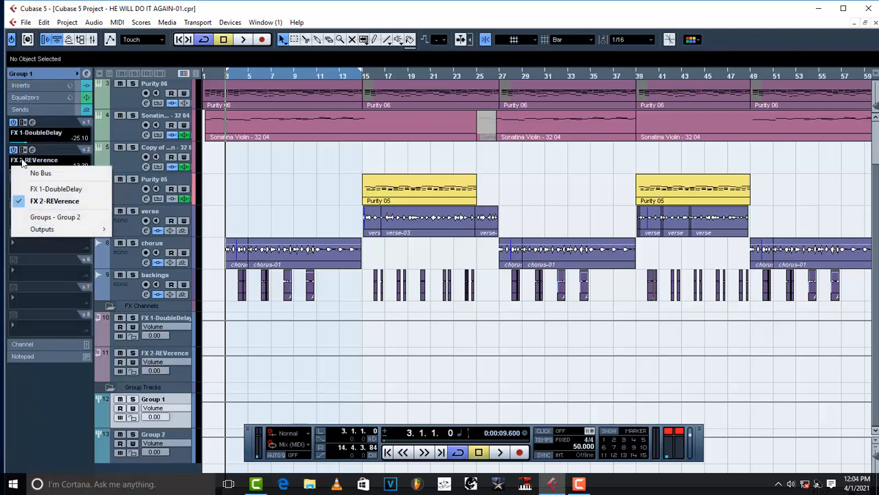
left_click(48, 202)
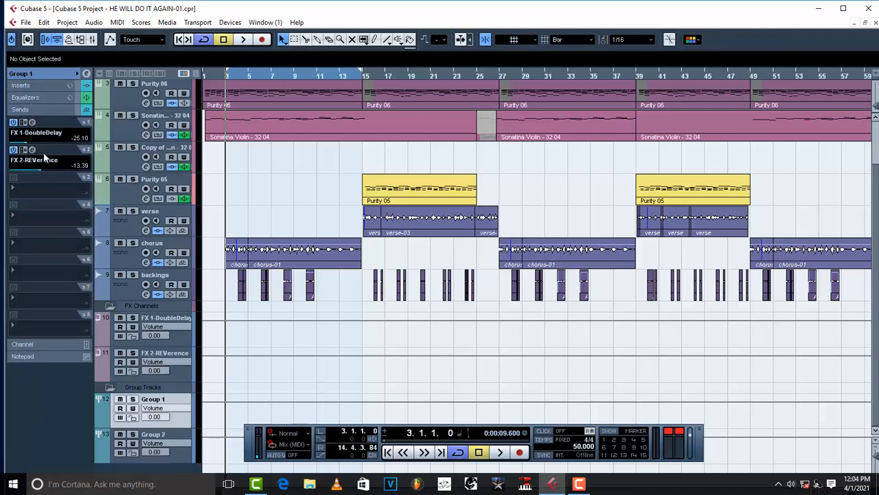
left_click(31, 150)
left_click(31, 149)
- Lower Group 1's FX 2-REVerence send level to -18.21 while the song plays
key("space")
mouse_move(34, 167)
left_mouse_down()
mouse_move(66, 170)
mouse_move(30, 170)
left_mouse_up()
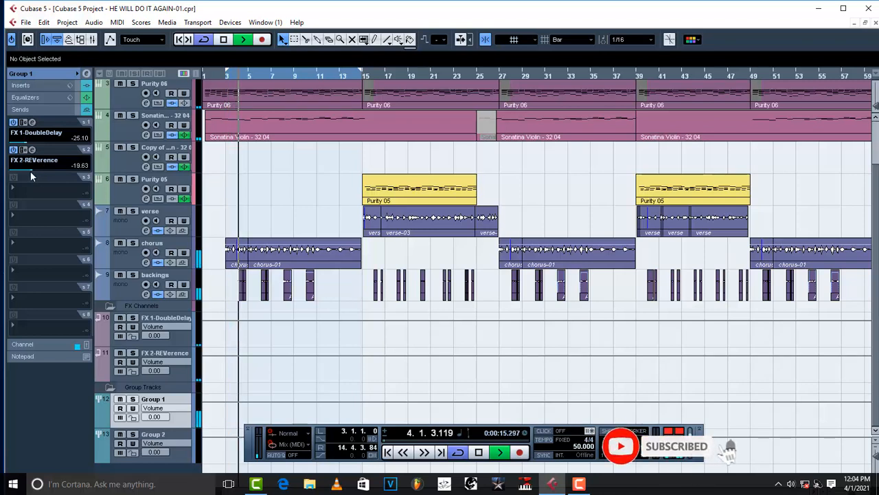
left_click_drag(31, 172, 35, 168)
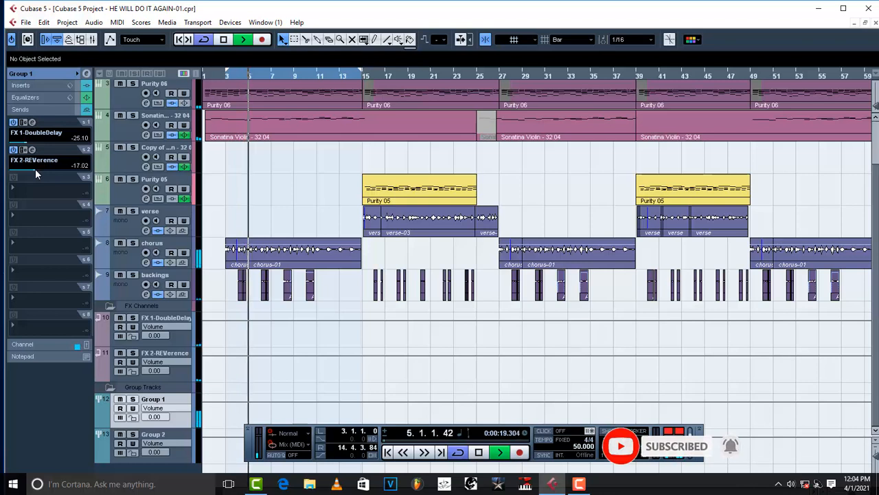
left_click_drag(35, 169, 34, 168)
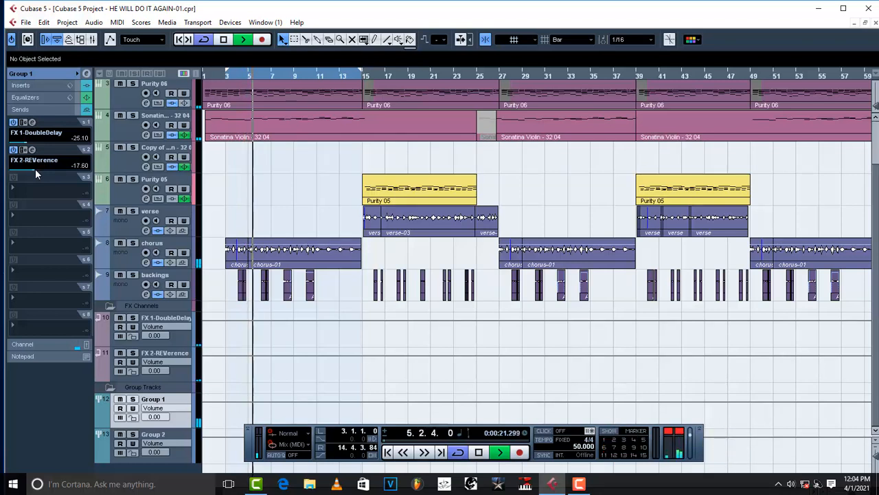
scroll(35, 169, "down", 1)
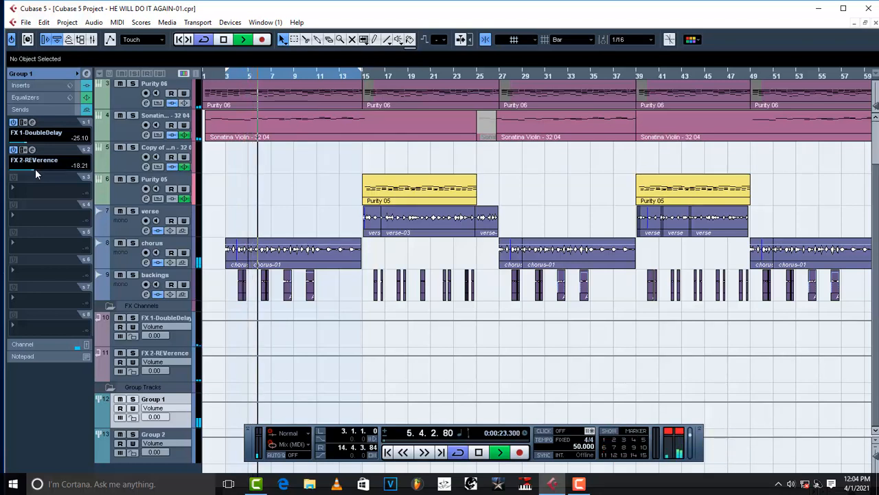
- Adjust Group 1's FX 2-REVerence send level to -18.83 while the song plays, and stop playback
left_click(31, 123)
left_click(31, 123)
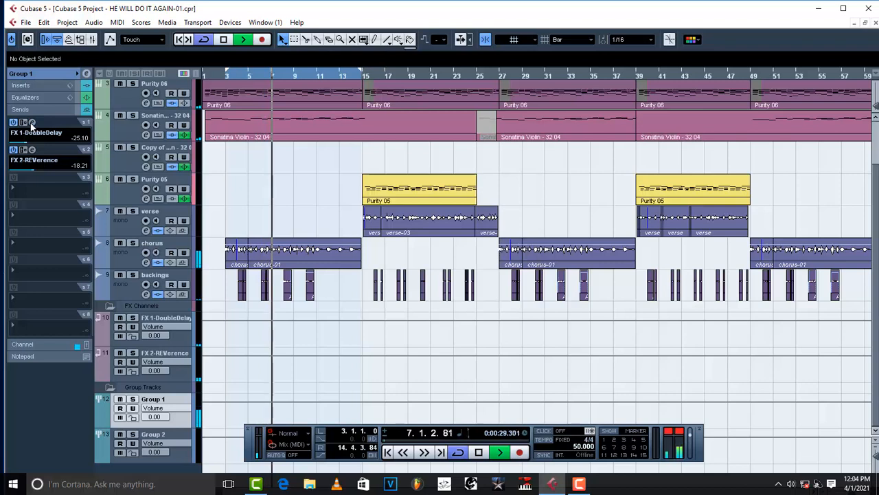
left_click(32, 170)
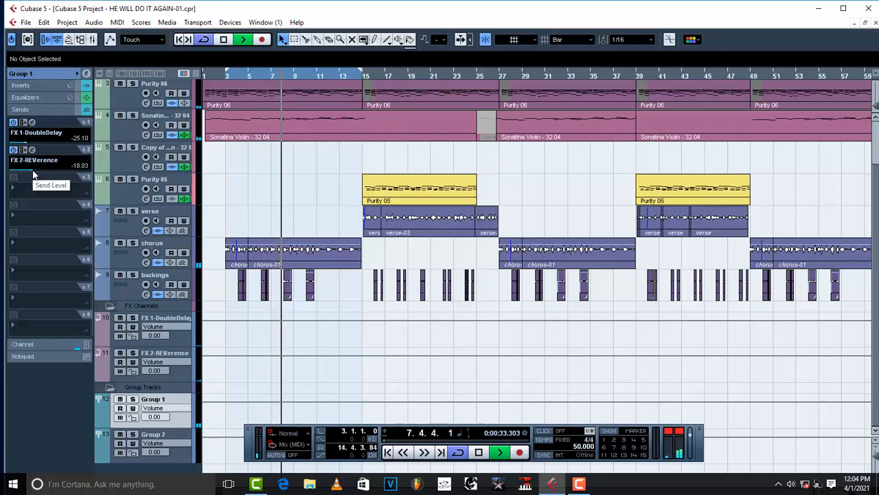
key("space")
- Inspect Group 1's DoubleDelay settings, solo Group 1 to audition the delayed vocals from bar 3, and close the plug-in window
left_click(32, 123)
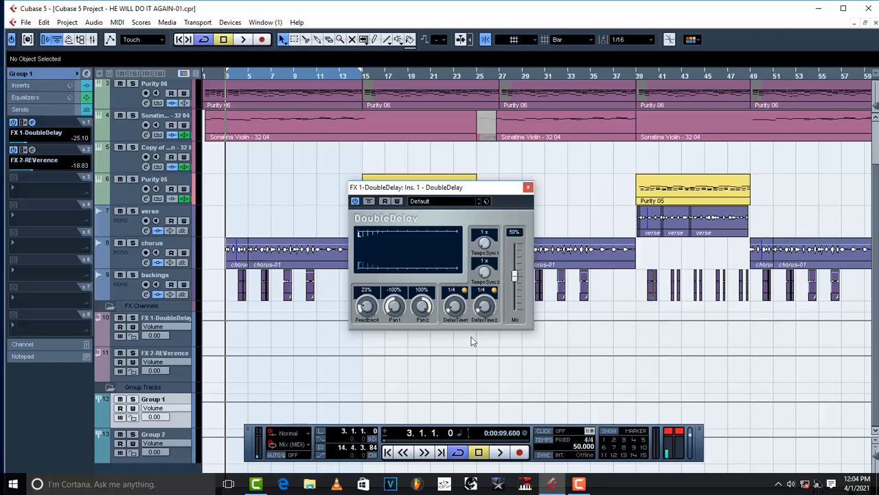
left_click(465, 291)
left_click(465, 291)
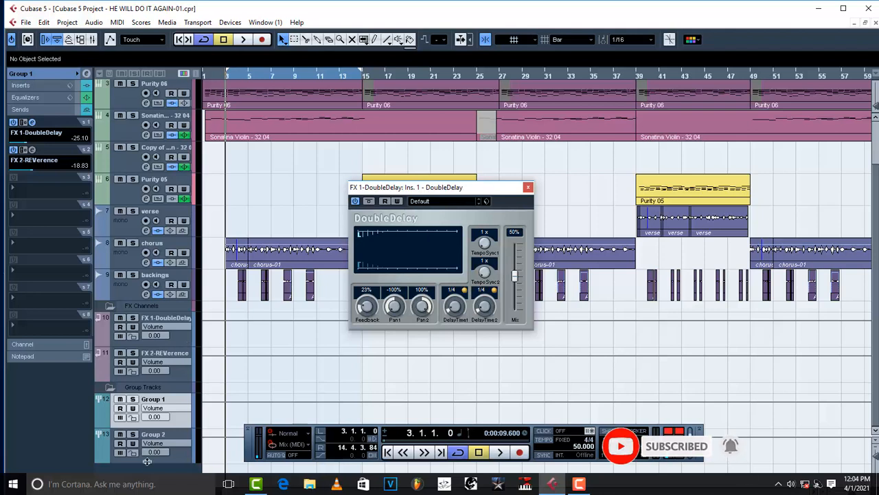
left_click(133, 399)
key("space")
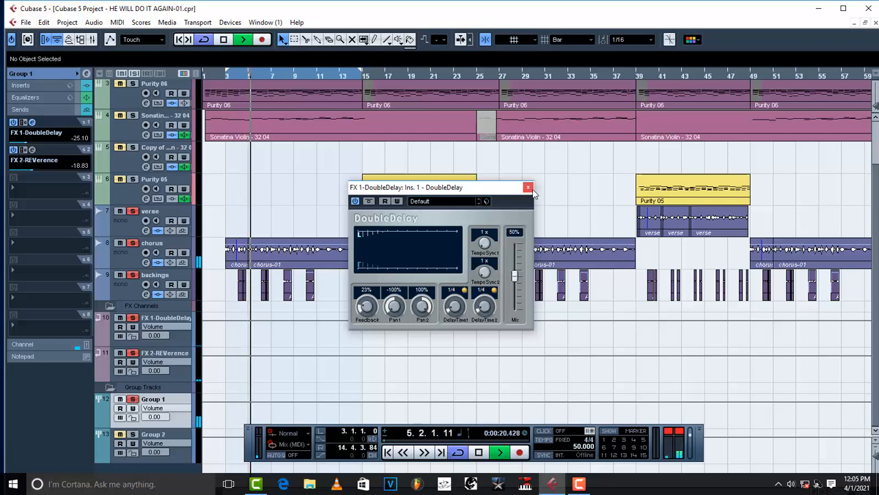
key("space")
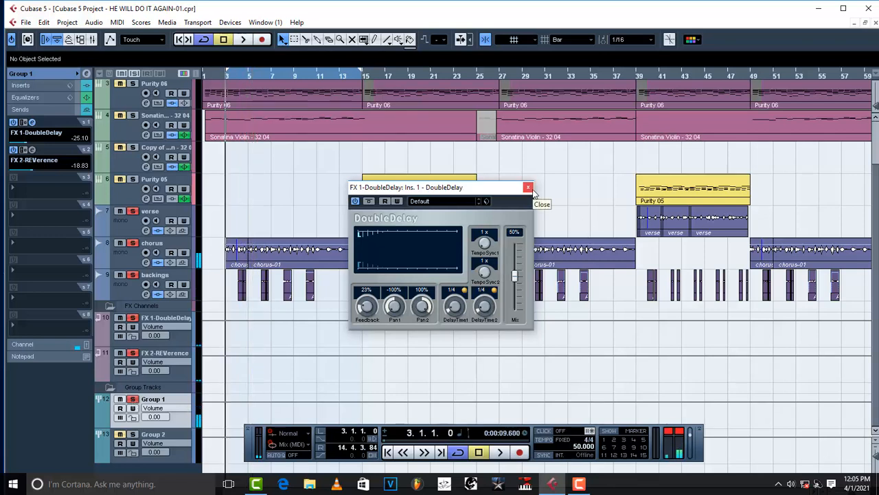
left_click(528, 187)
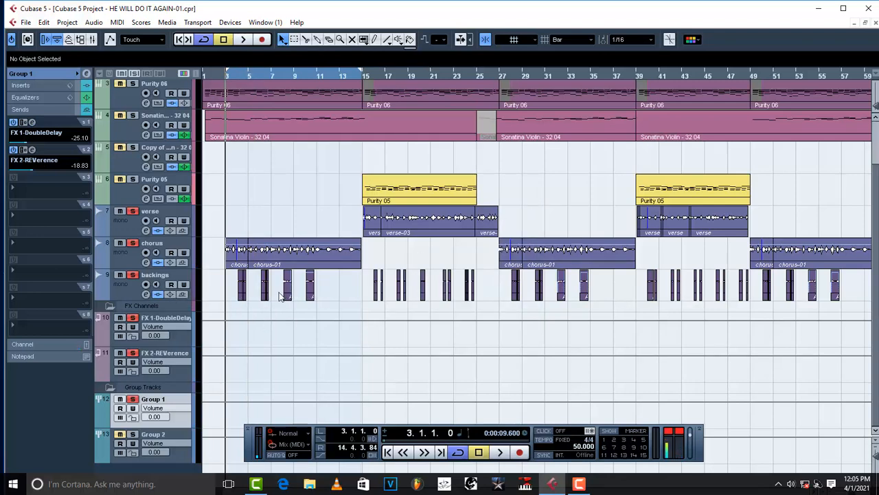
- Compare the inserts and sends of the backings track, Group 2 and Group 1
left_click(120, 285)
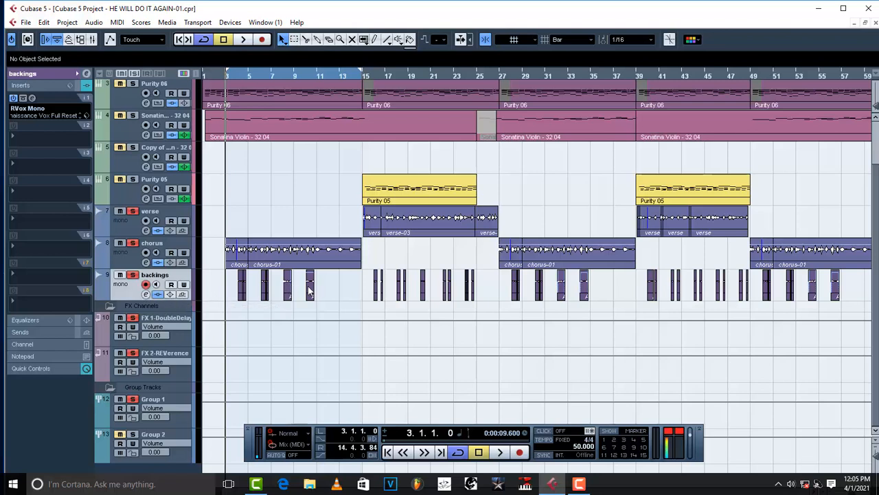
left_click(177, 432)
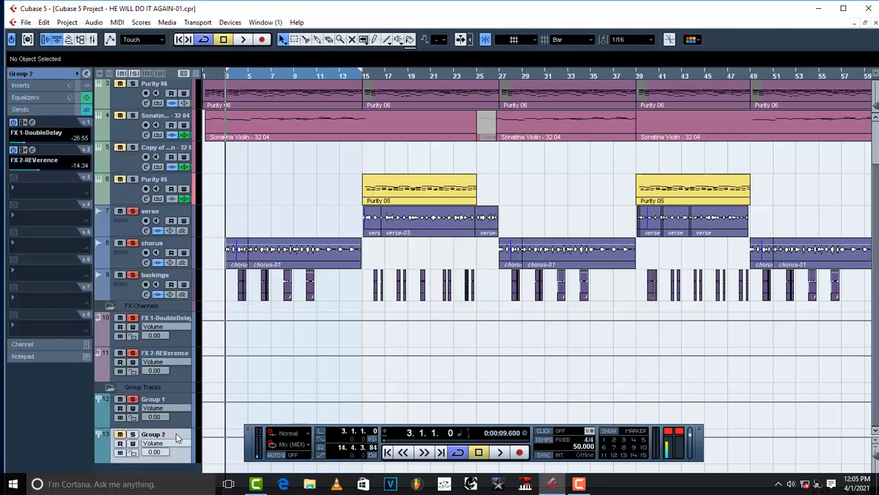
left_click(22, 86)
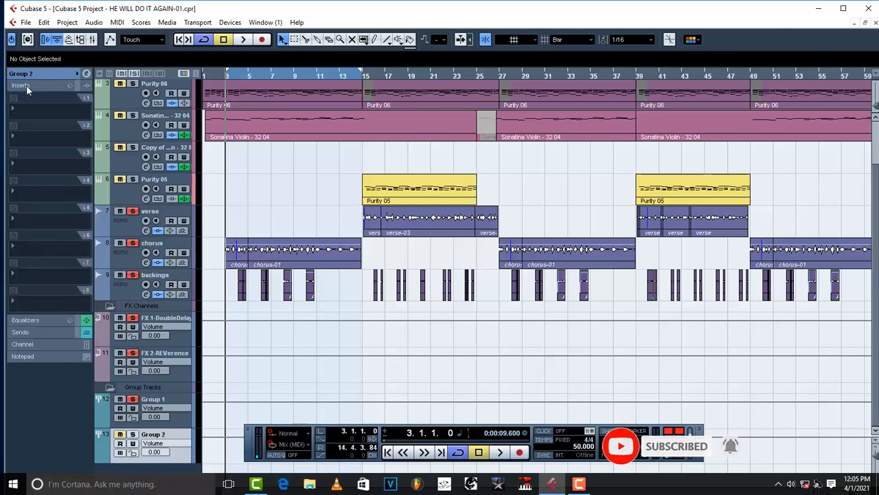
left_click(21, 85)
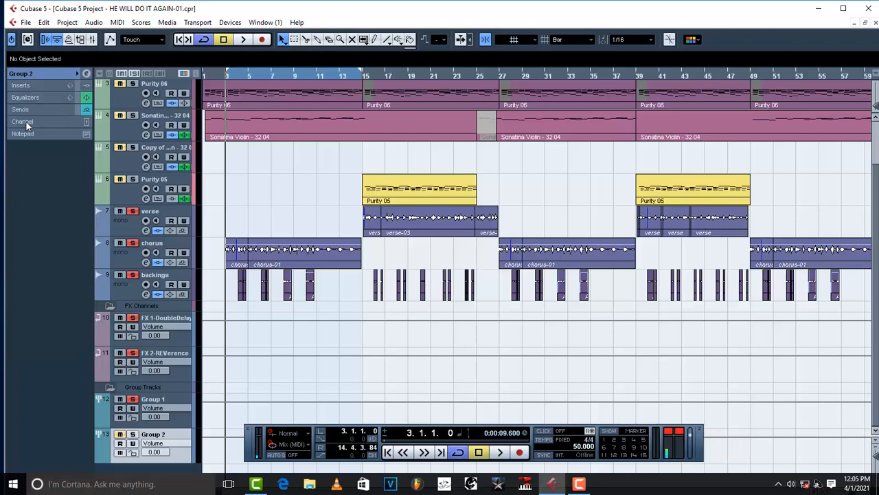
left_click(21, 86)
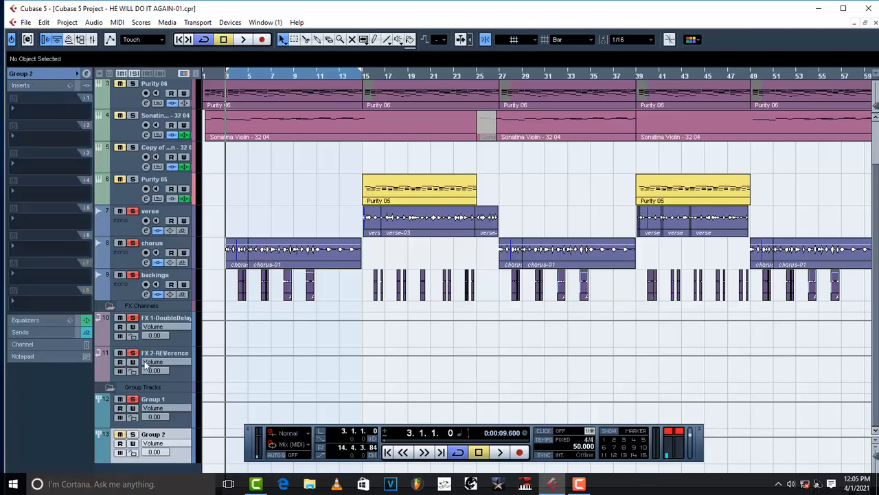
left_click(172, 398)
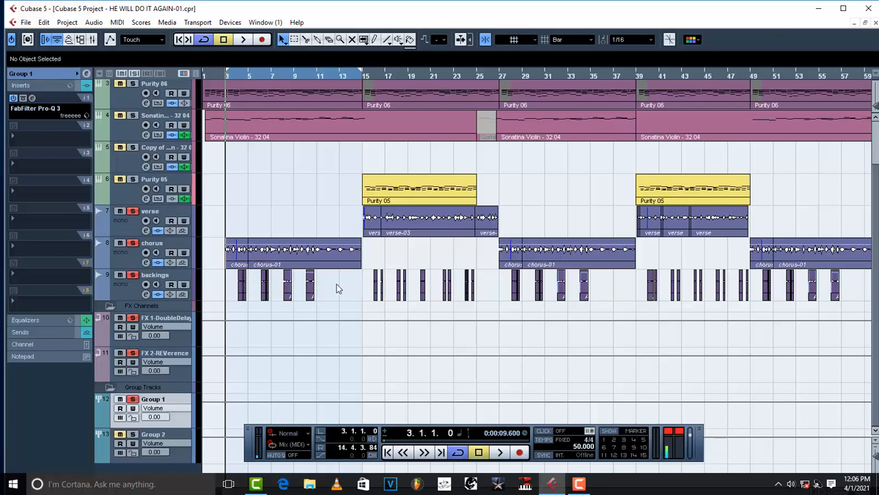
- Route the backings track's output to Group 2
left_click(130, 292)
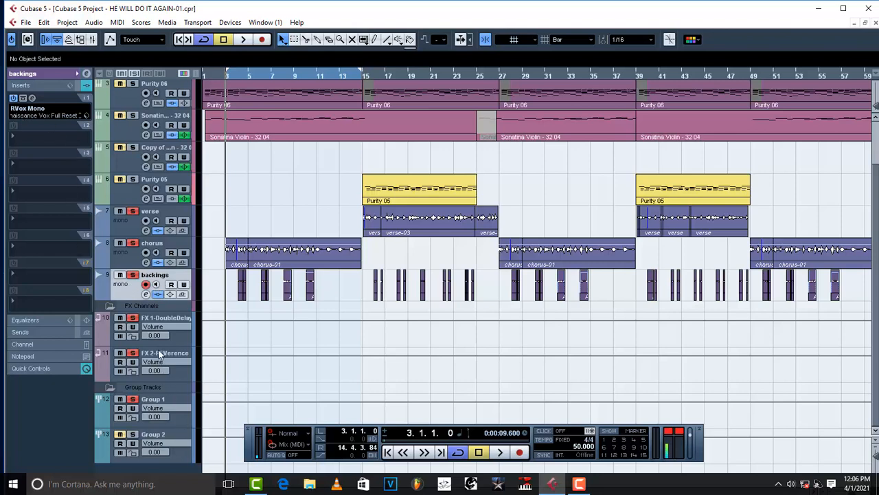
left_click(29, 73)
left_click(36, 168)
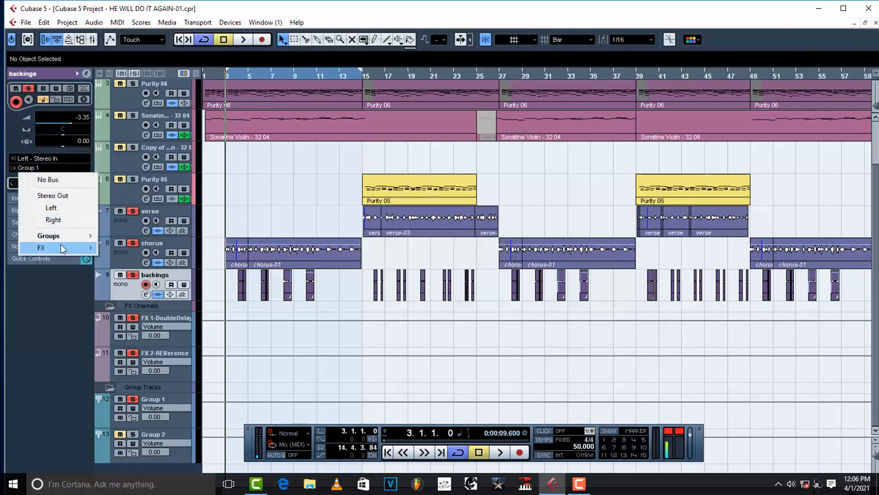
mouse_move(80, 235)
left_click(125, 249)
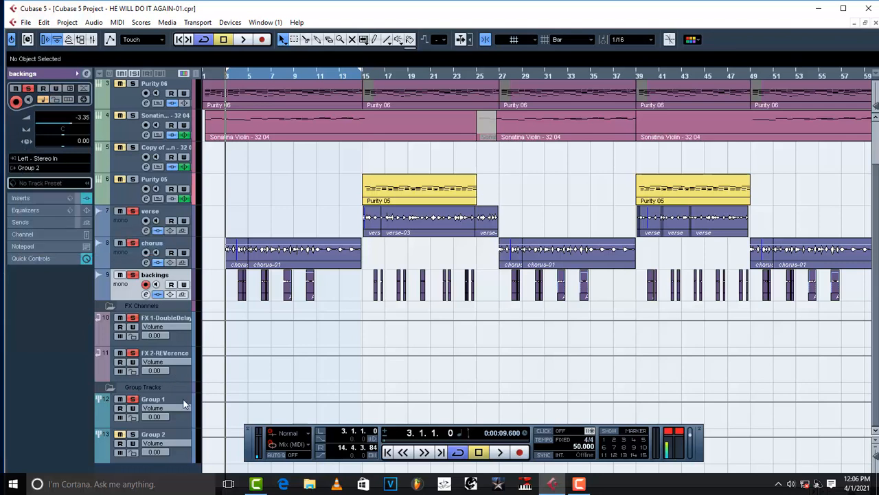
- Insert FabFilter Pro-Q 3 in Group 2's first insert slot and load the freeeee preset
left_click(184, 404)
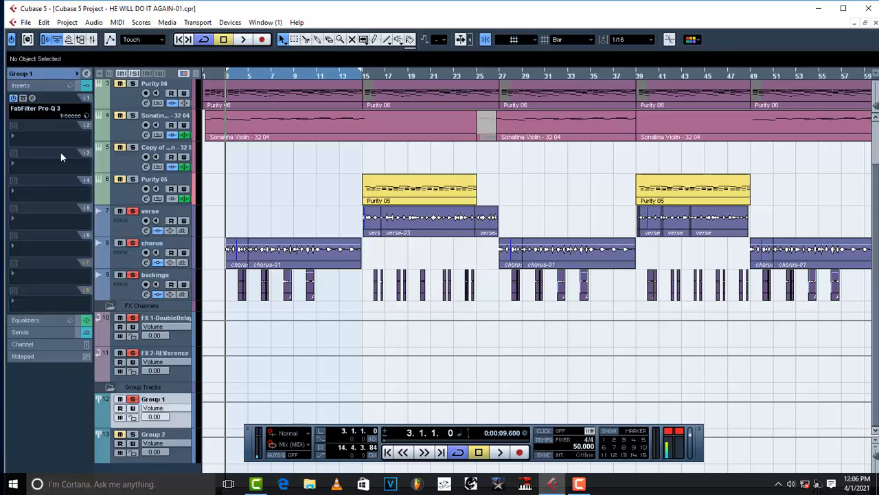
left_click(182, 437)
left_click(22, 108)
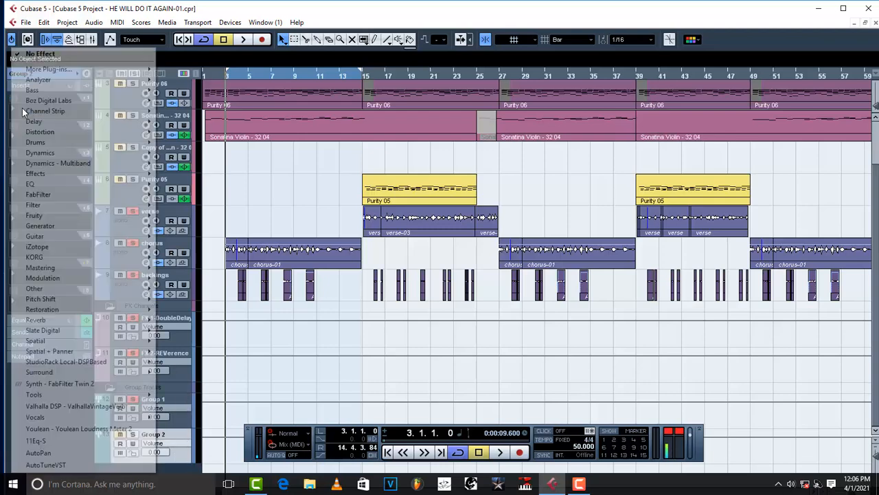
mouse_move(124, 195)
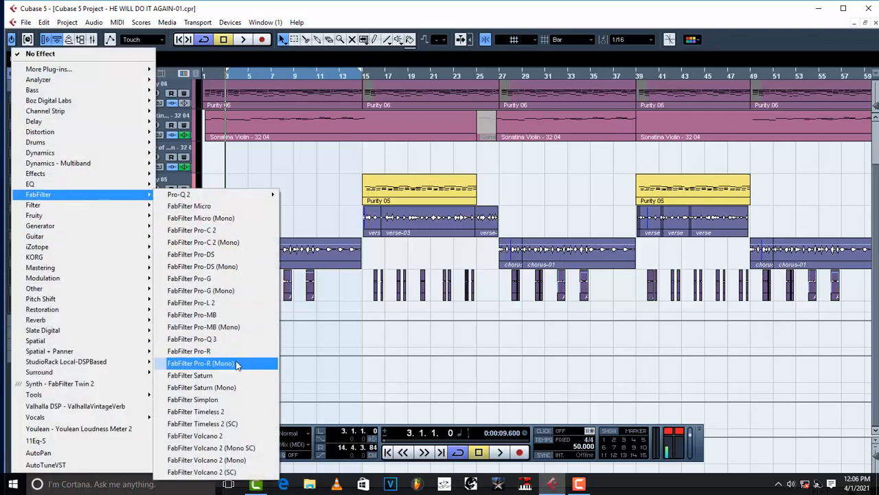
left_click(227, 338)
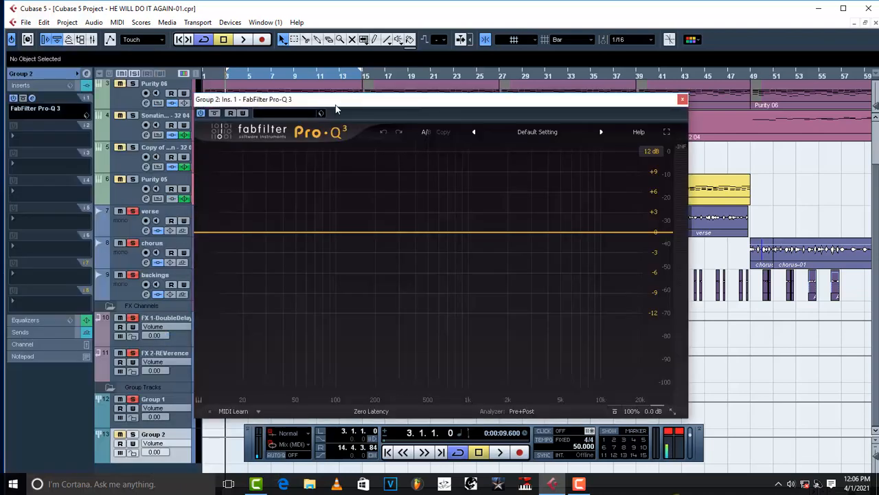
left_click(321, 113)
left_click(358, 122)
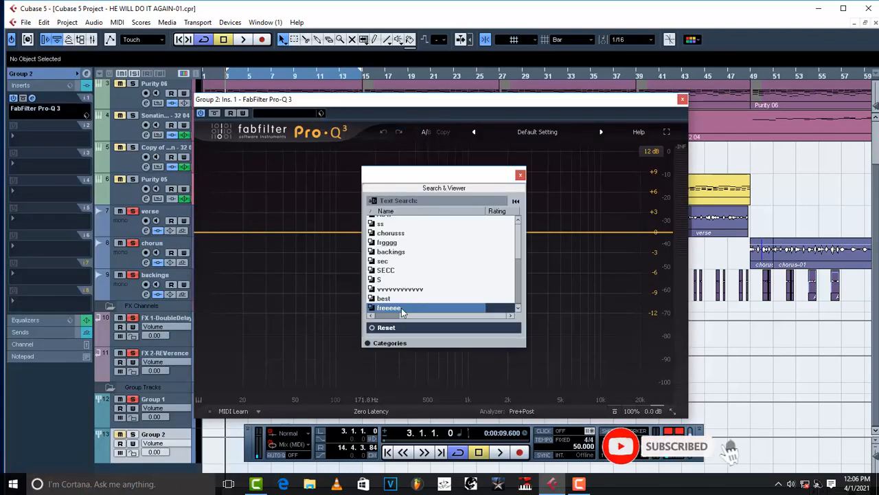
left_click(520, 175)
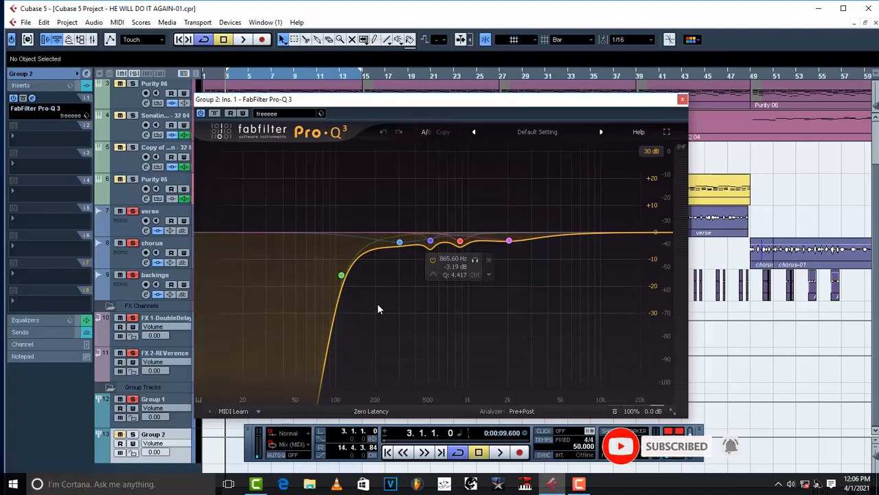
- Lower the low-cut band's frequency slightly in Group 2's Pro-Q 3 and close the plug-in window
mouse_move(340, 277)
left_click_drag(342, 278, 336, 274)
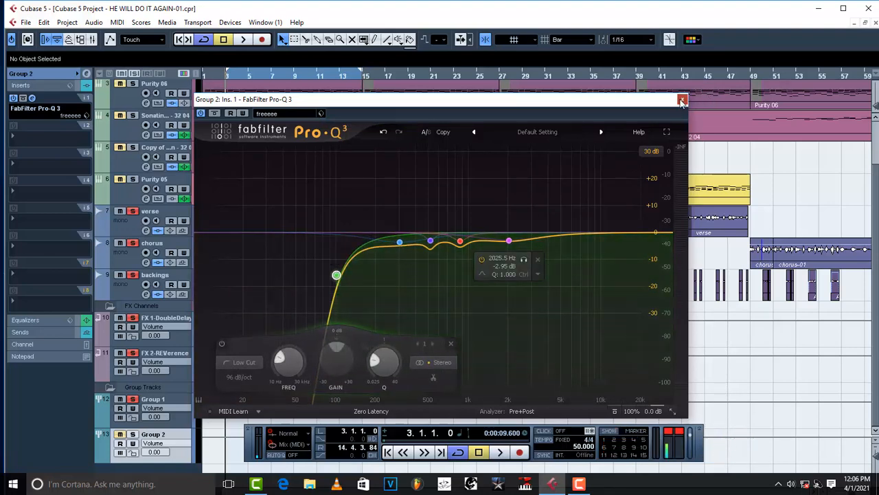
left_click(682, 101)
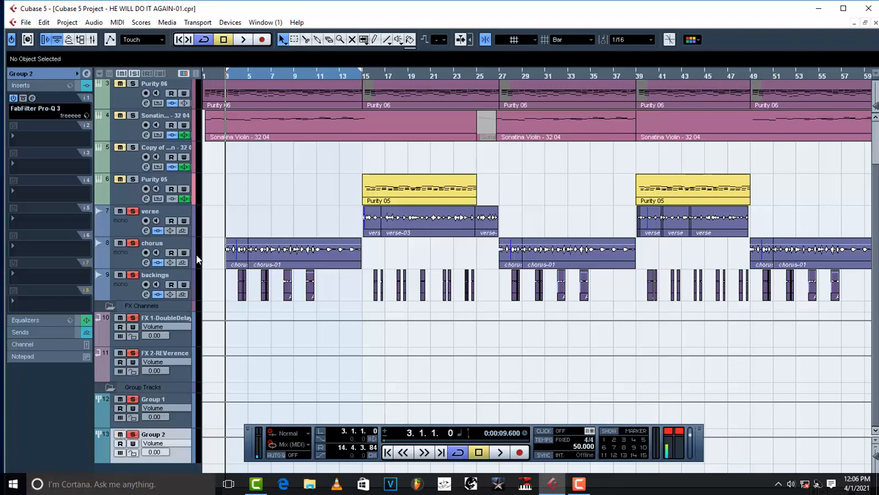
- Assign FX 2-REVerence to the backings track's first send and set its level to -25.76
left_click(134, 287)
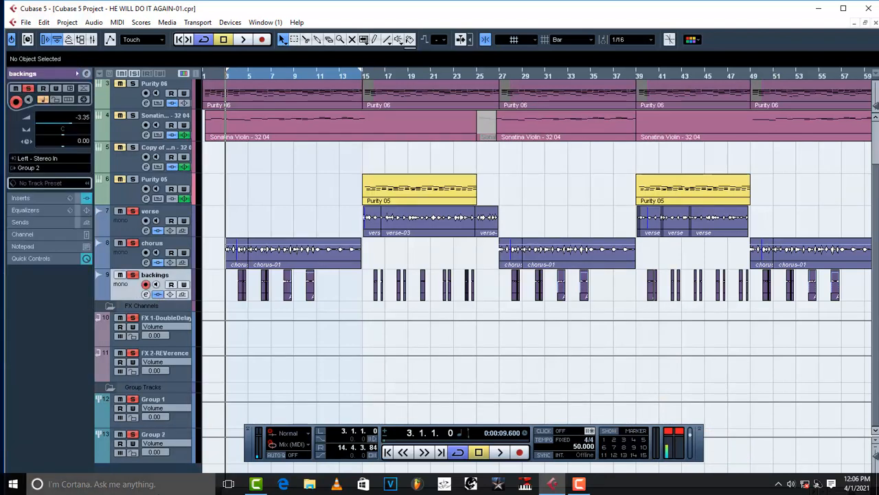
left_click(26, 221)
left_click(33, 129)
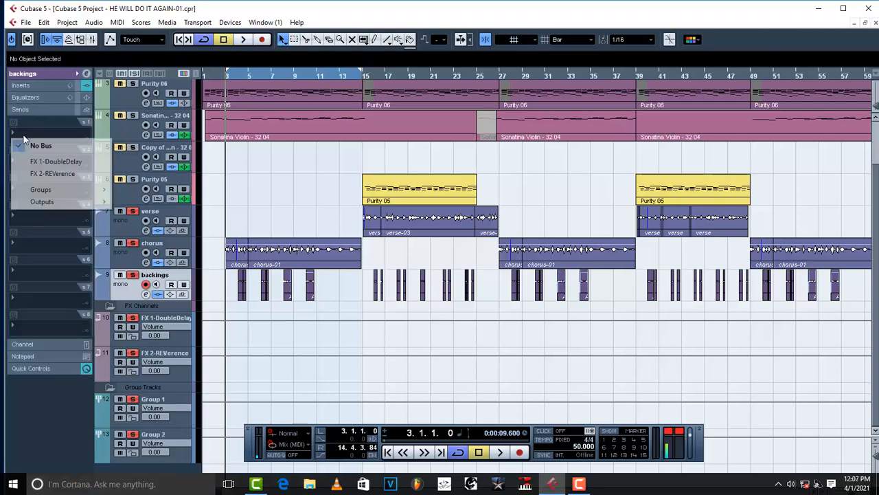
left_click(69, 174)
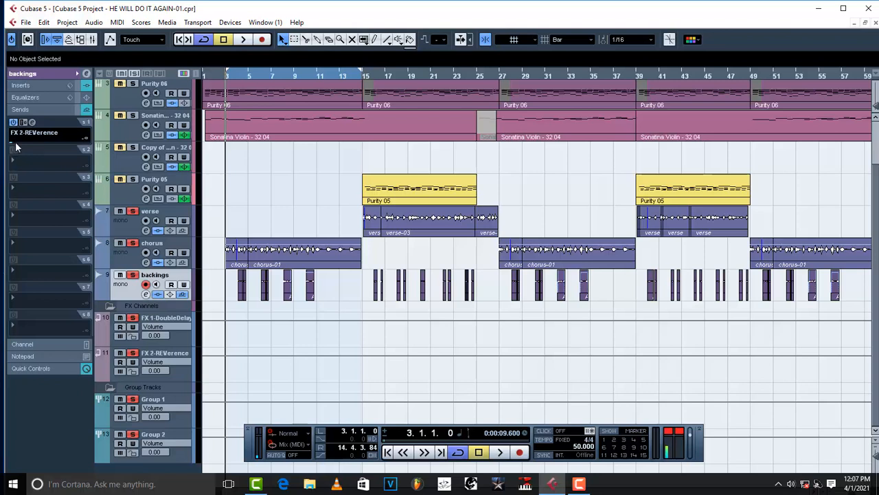
left_click(22, 141)
- Check the reverb's settings, unsolo Group 1, and raise the backings track's FX 2-REVerence send to -20.60 while the song plays
left_click(32, 122)
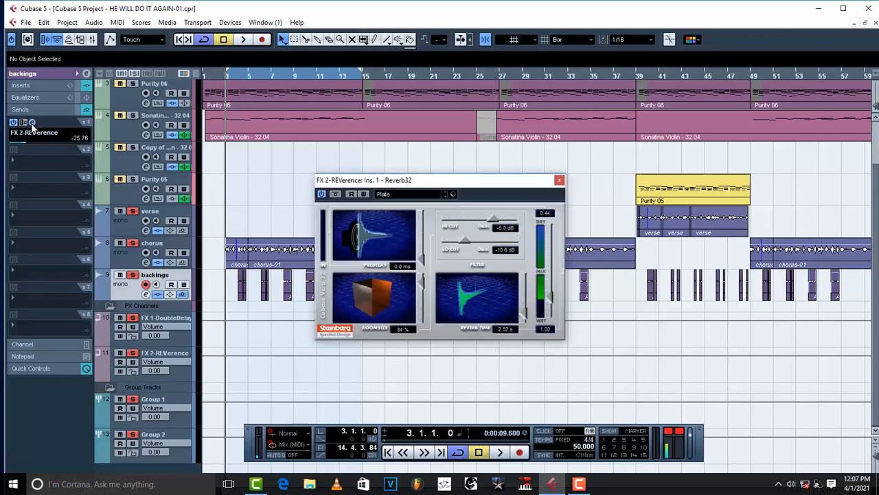
left_click(32, 122)
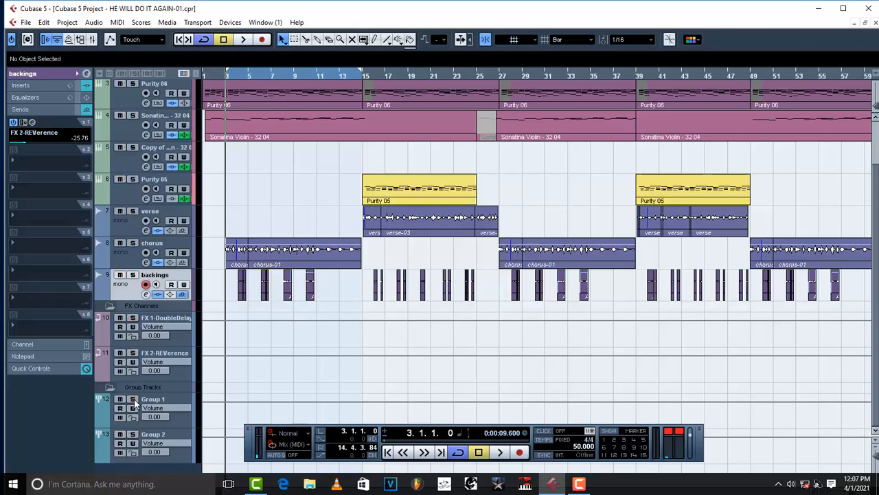
key("space")
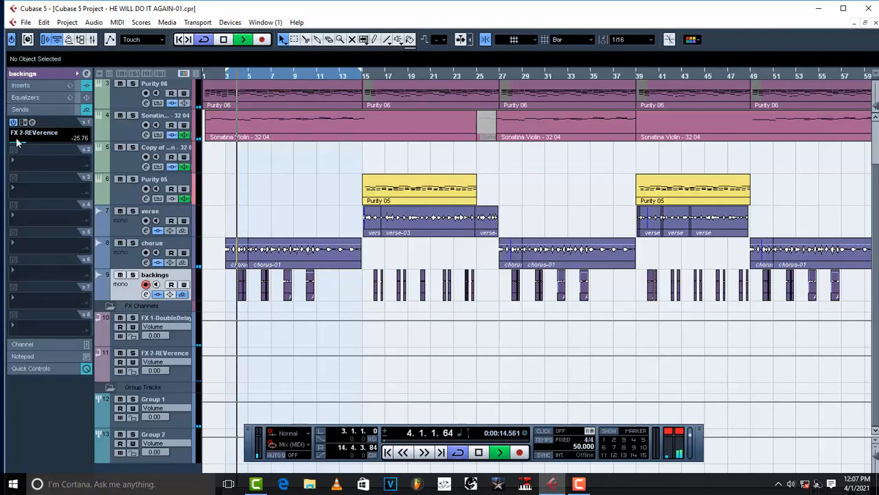
left_click_drag(17, 141, 29, 141)
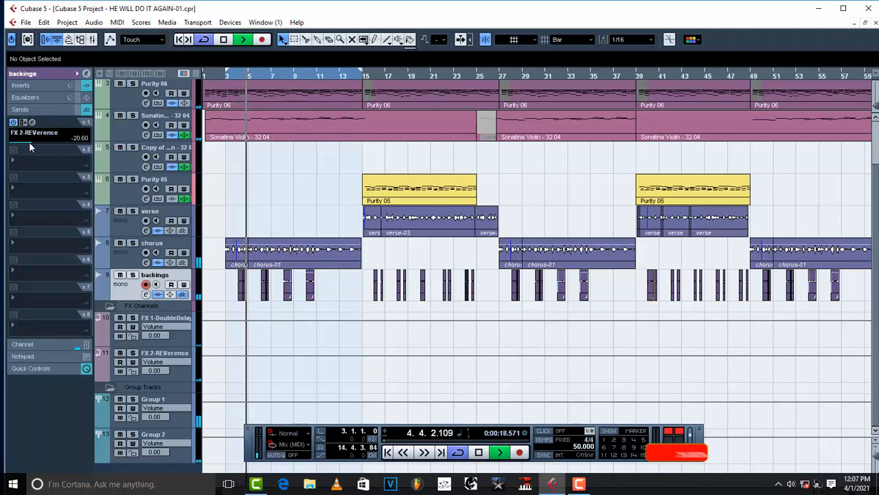
- Stop playback and set the Comp value of the backings track's RVox Mono insert to -12.0
left_click(171, 436)
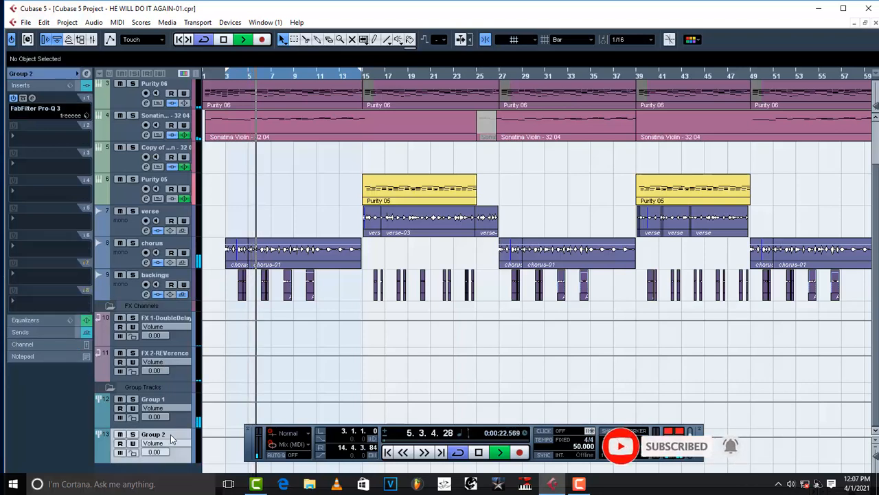
left_click(128, 287)
left_click(20, 85)
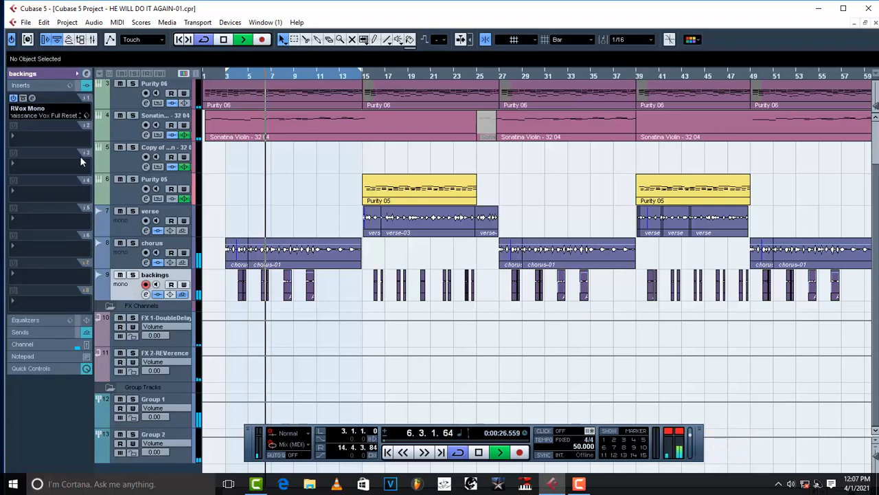
key("space")
left_click(32, 98)
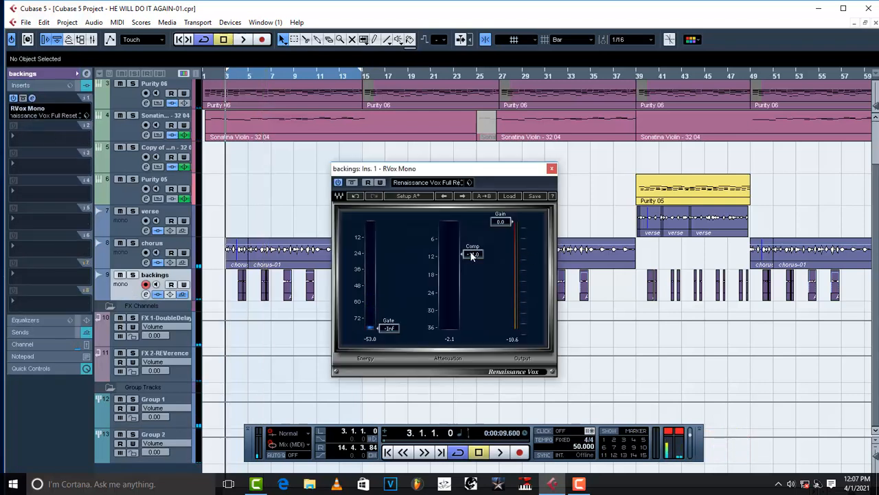
left_click_drag(474, 255, 479, 261)
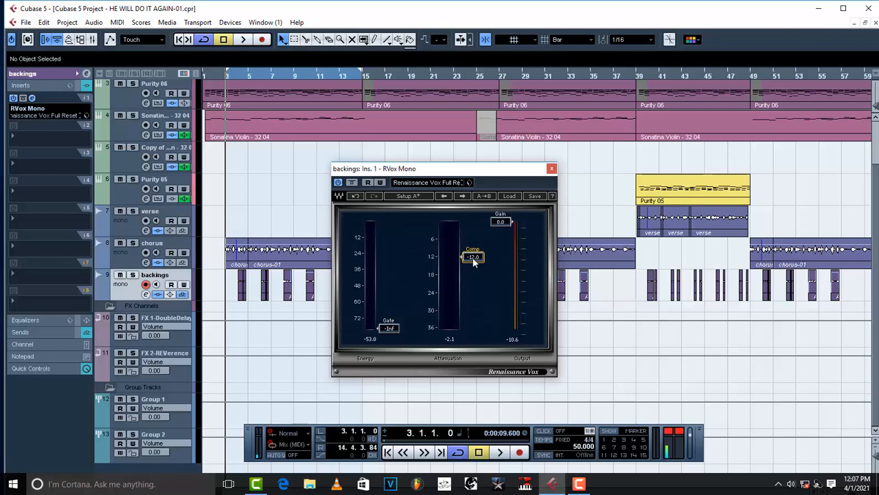
- Close the RVox Mono window, play the song to hear the backings in the mix, and select the verse track
left_click(552, 169)
key("space")
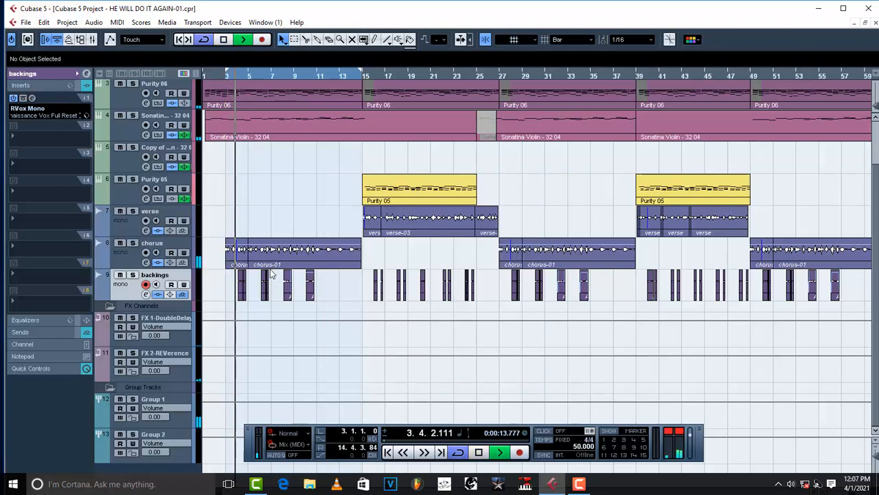
left_click(128, 230)
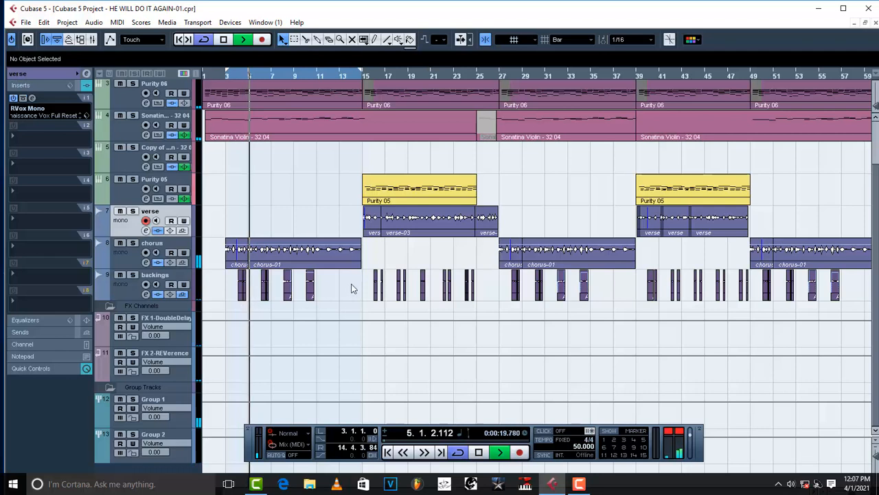
- Compare the first four backings clips at 0.00 dB during playback and set their event volume to -1.00 dB
left_click_drag(337, 290, 217, 300)
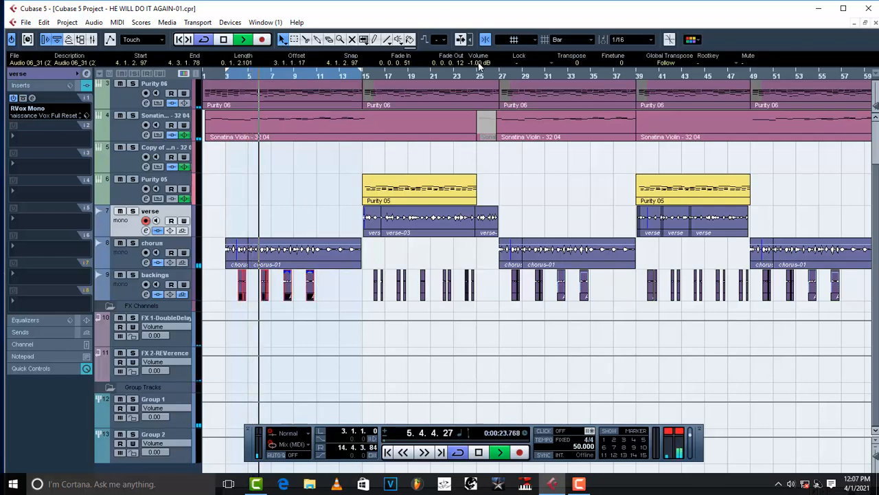
scroll(479, 64, "up", 1)
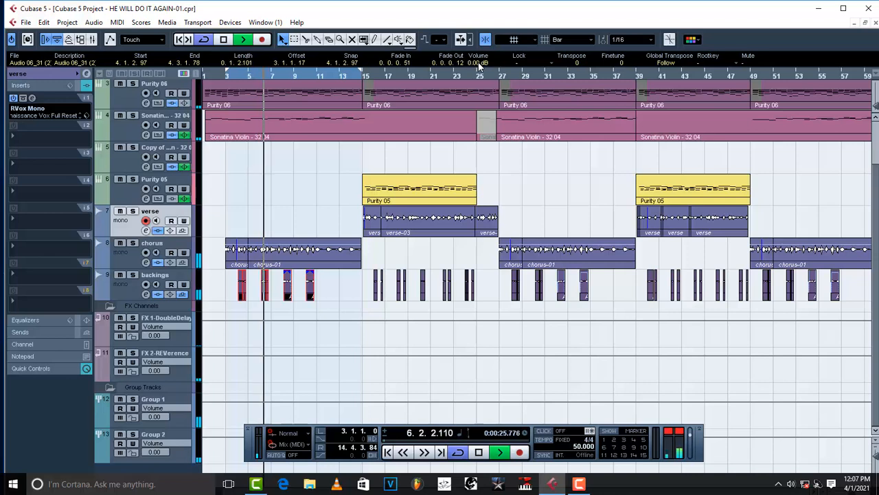
scroll(478, 64, "down", 1)
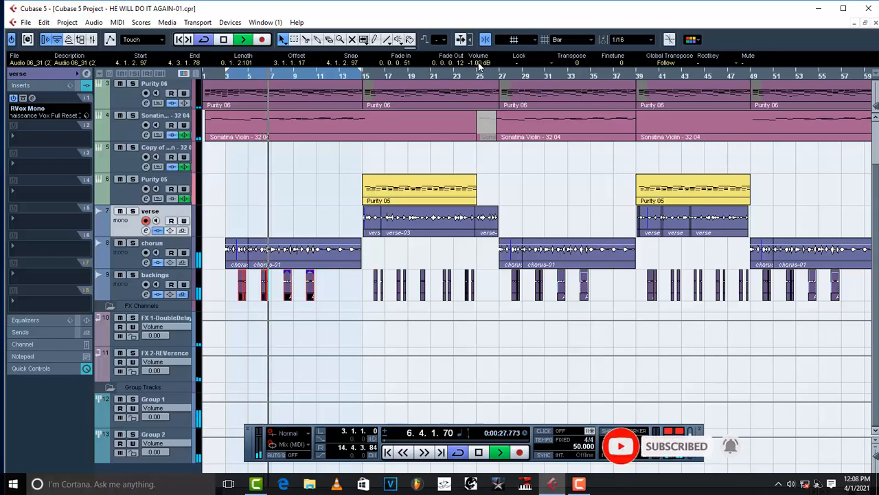
left_click(287, 219)
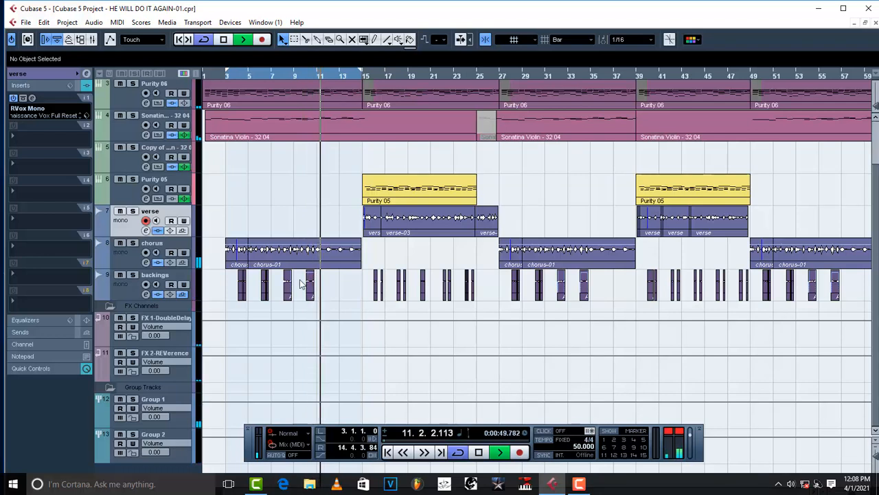
- Stop playback and select the chorus track
key("space")
left_click(125, 261)
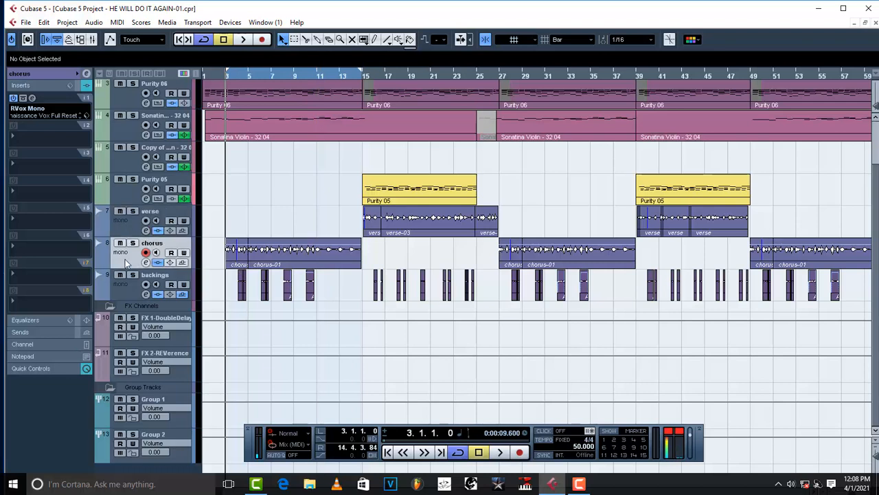
- Try Auto-Tune 8.1 in Group 1's second insert slot with the ssdd preset loaded
left_click(182, 422)
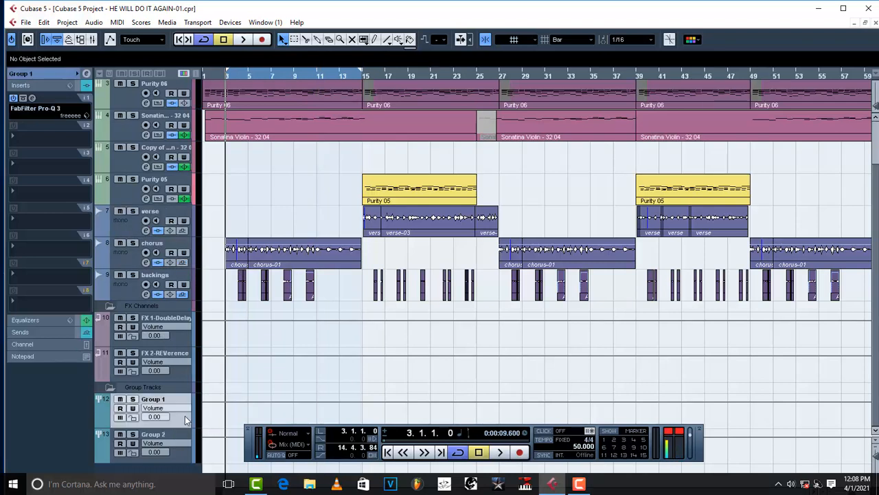
left_click(27, 142)
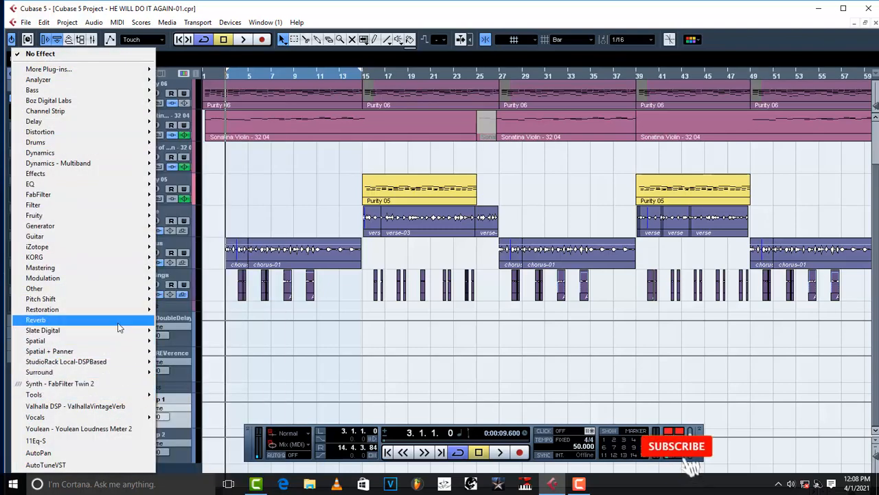
mouse_move(117, 302)
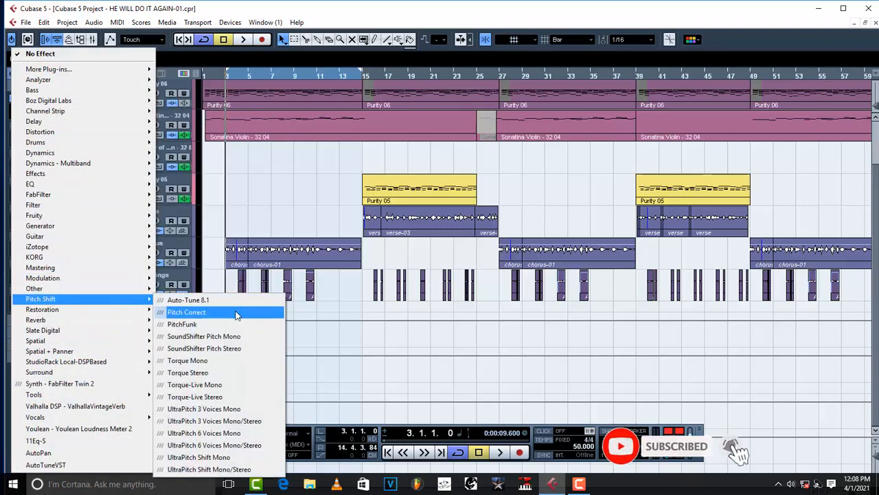
left_click(231, 303)
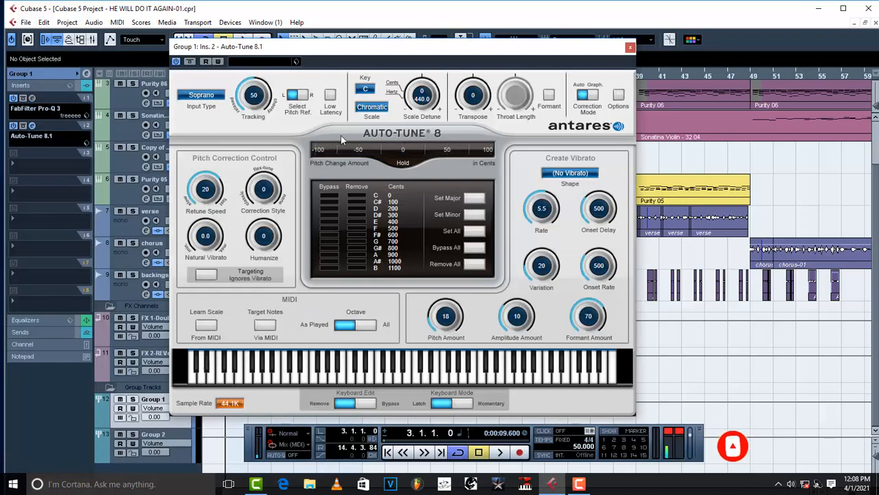
left_click(296, 62)
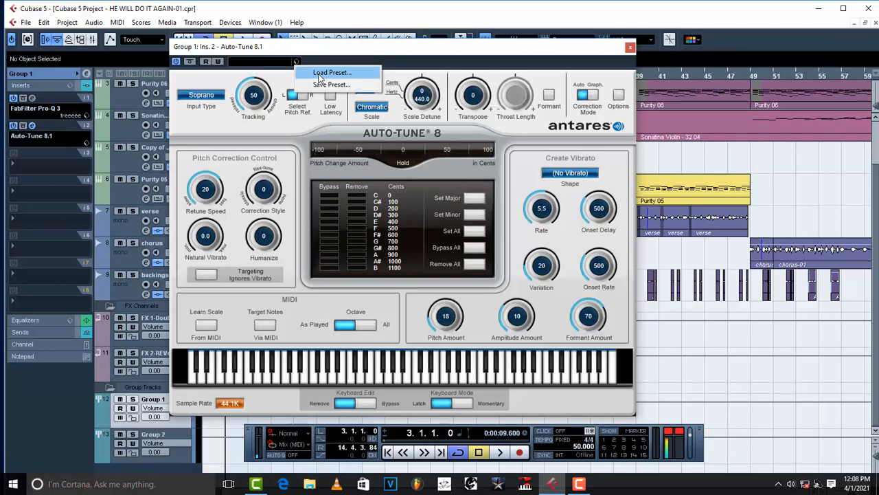
left_click(329, 73)
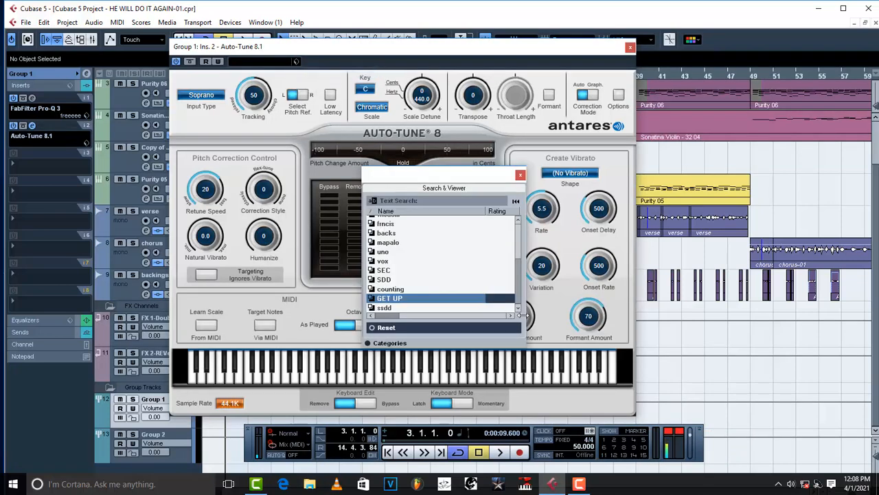
left_click(394, 310)
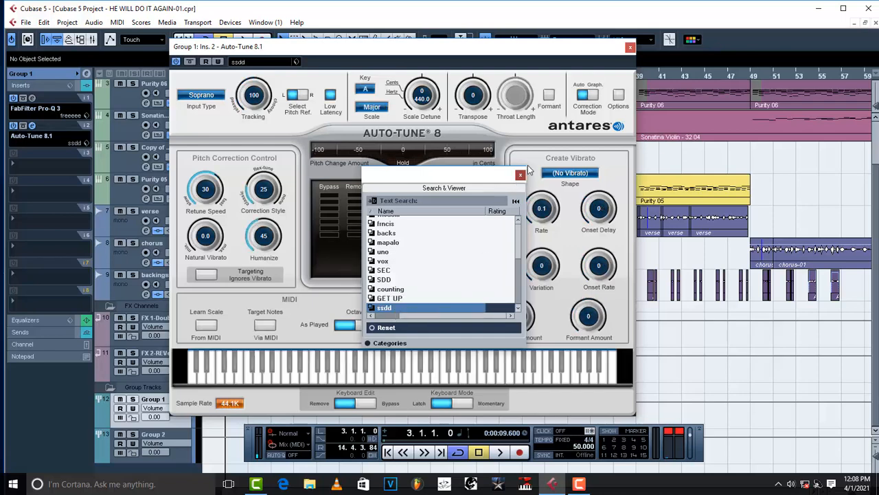
left_click(520, 174)
left_click(630, 47)
- Replace Auto-Tune 8.1 in Group 1's second insert slot with AutoTuneVST, discarding its changes, and load the iffff preset
left_click(15, 140)
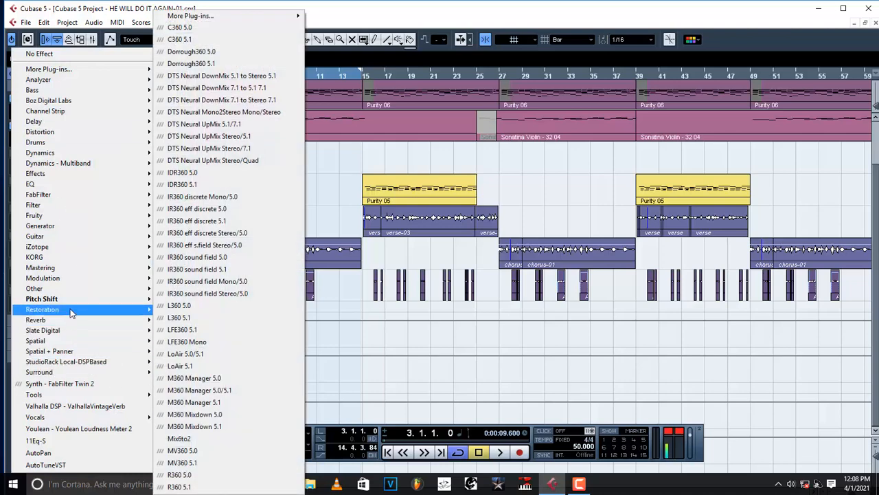
left_click(89, 464)
left_click(420, 301)
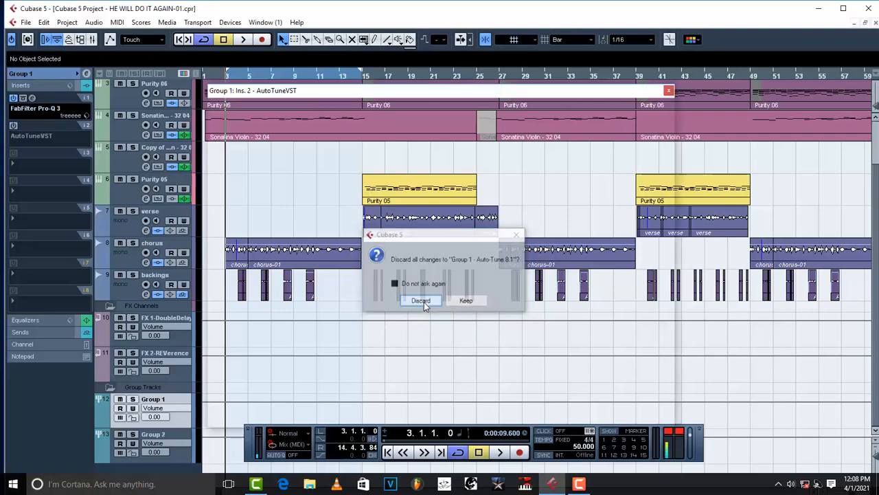
left_click(335, 105)
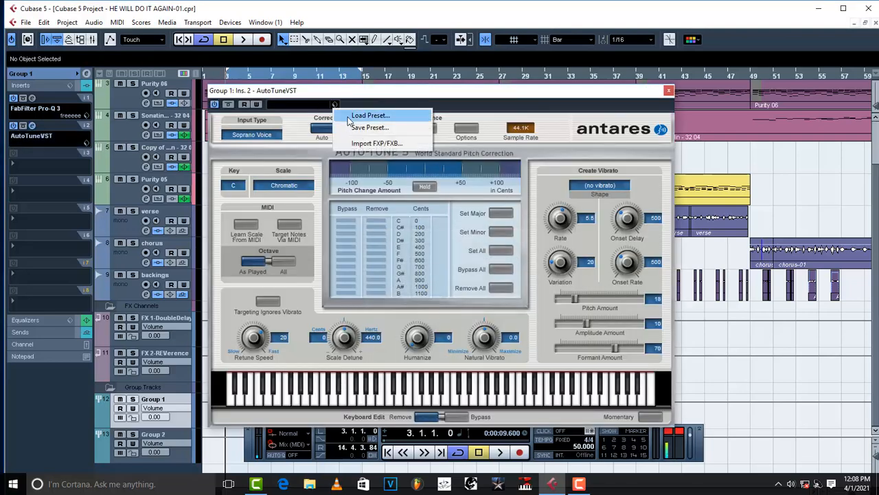
left_click(361, 117)
left_click(393, 253)
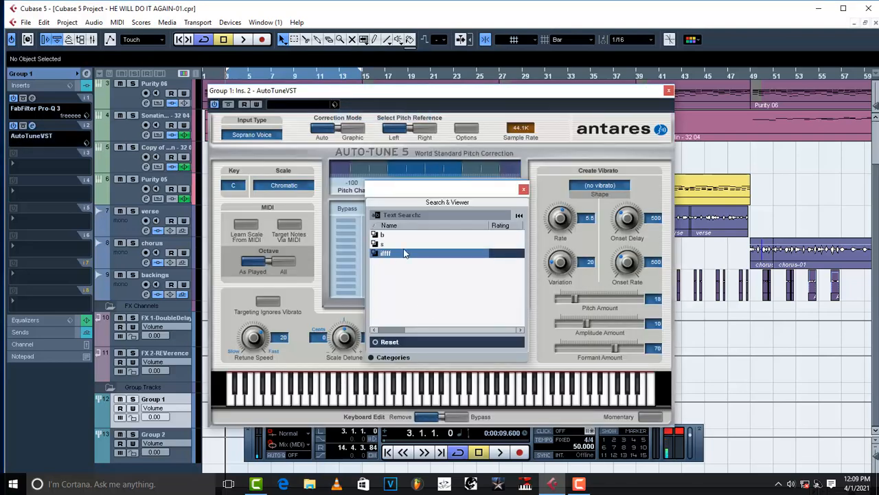
left_click(523, 191)
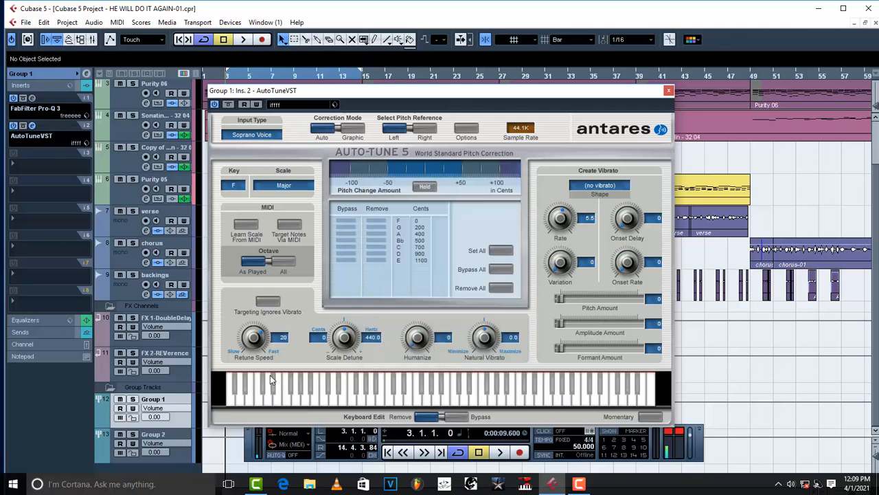
- Set AutoTuneVST's Retune Speed to 10 while playing the chorus section, and close the plug-in window
key("space")
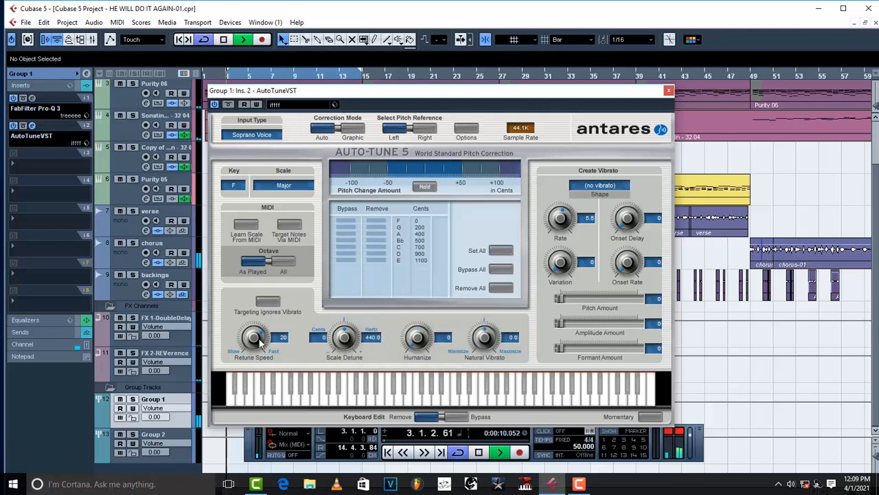
left_click_drag(254, 337, 252, 328)
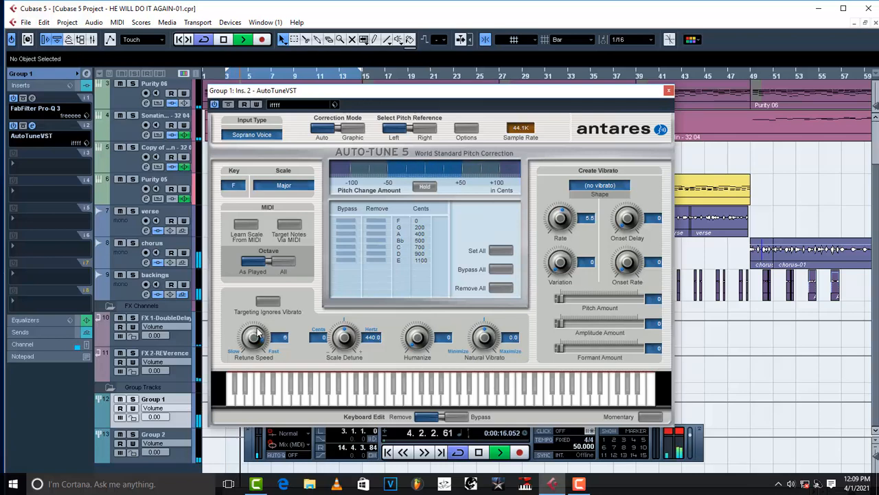
left_click_drag(257, 333, 253, 347)
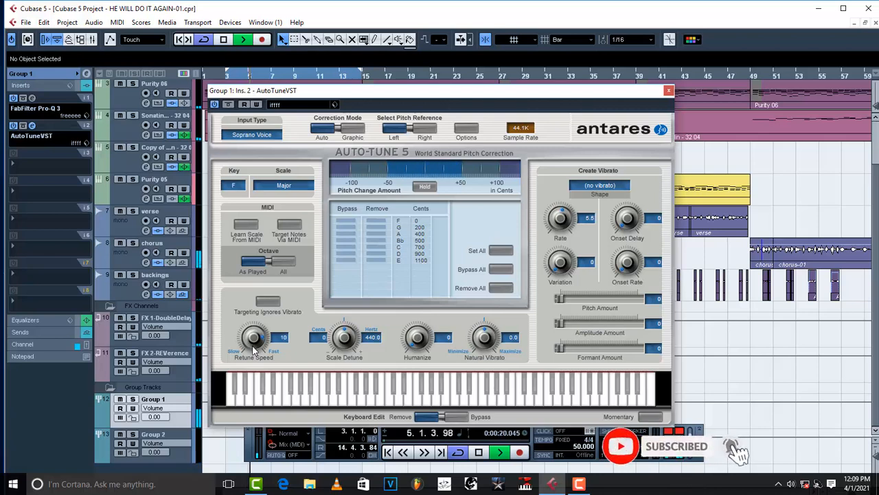
key("space")
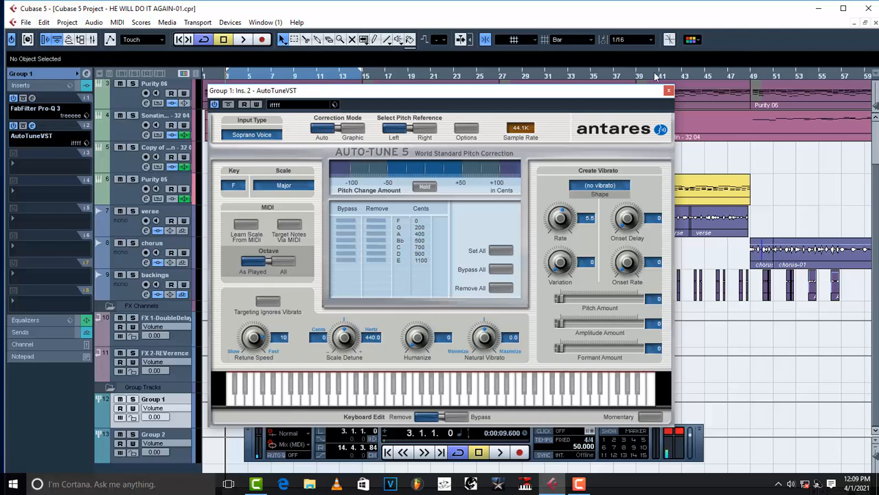
left_click(669, 91)
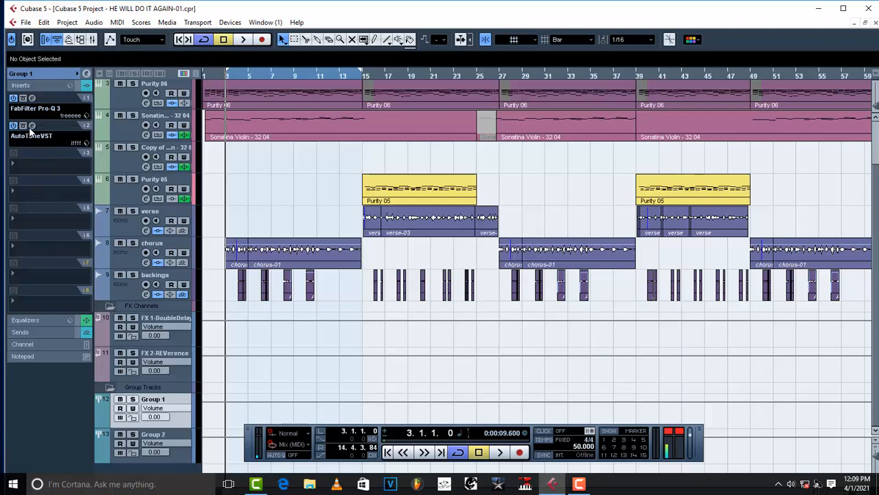
- Add RCompressor Stereo from the Dynamics plug-ins to Group 1's third insert slot
left_click(23, 165)
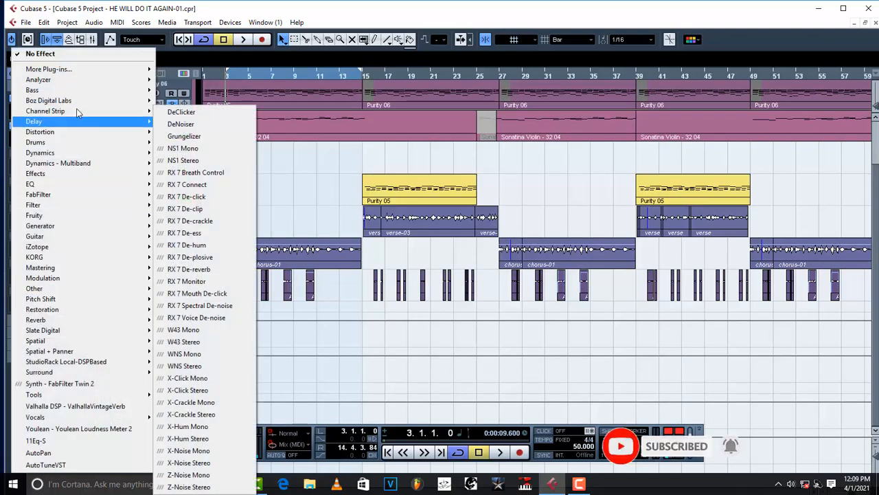
mouse_move(76, 152)
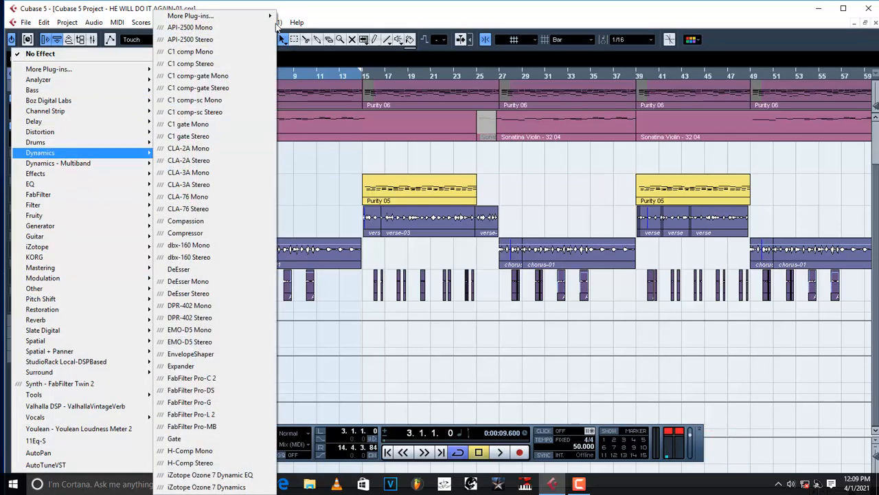
mouse_move(268, 15)
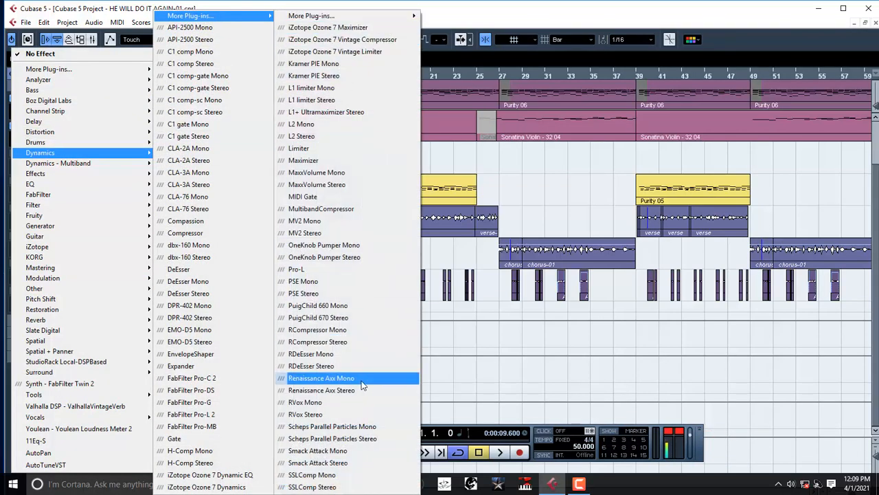
left_click(345, 343)
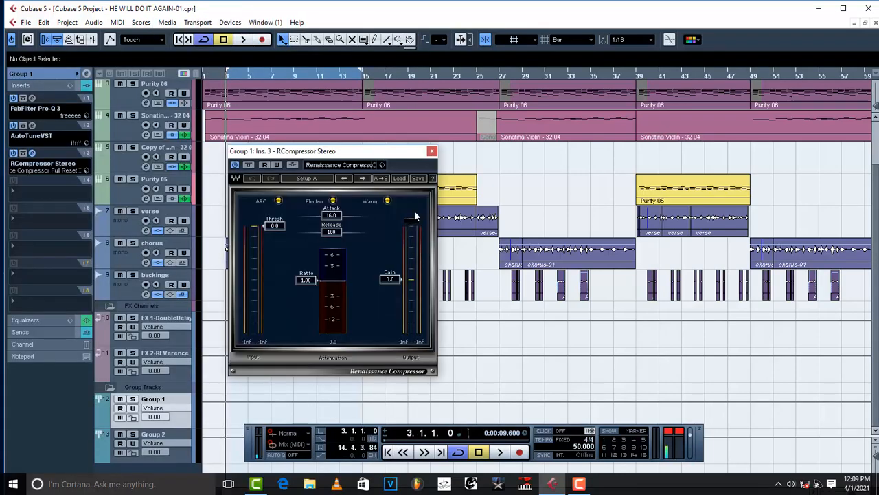
left_click(431, 150)
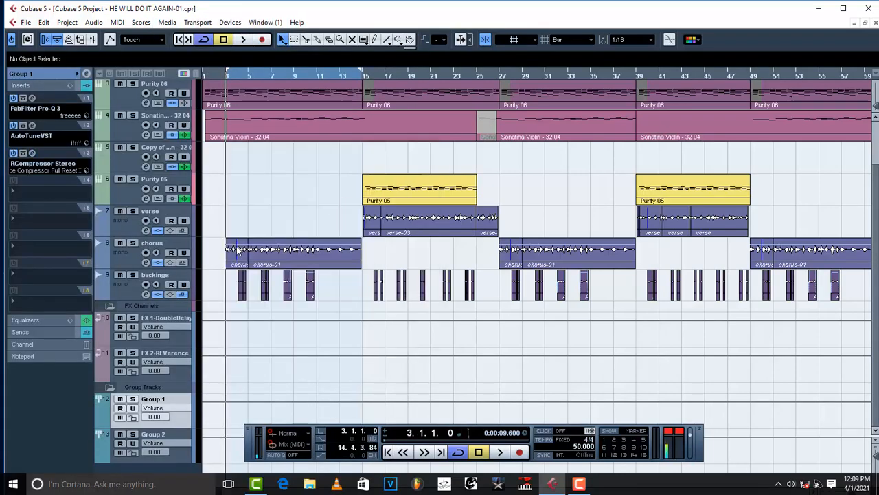
- Set the attack to 1.50 and the ratio to 3.01 on Group 1's RCompressor Stereo
left_click(129, 257)
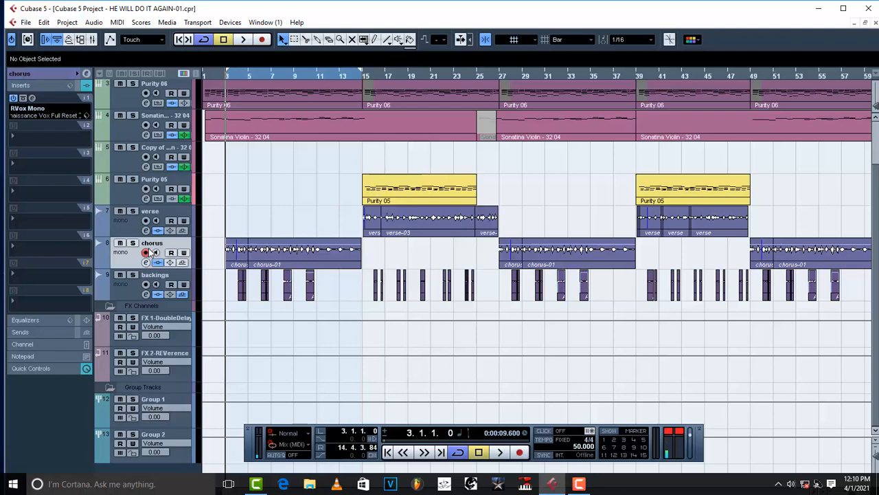
left_click(171, 436)
left_click(183, 415)
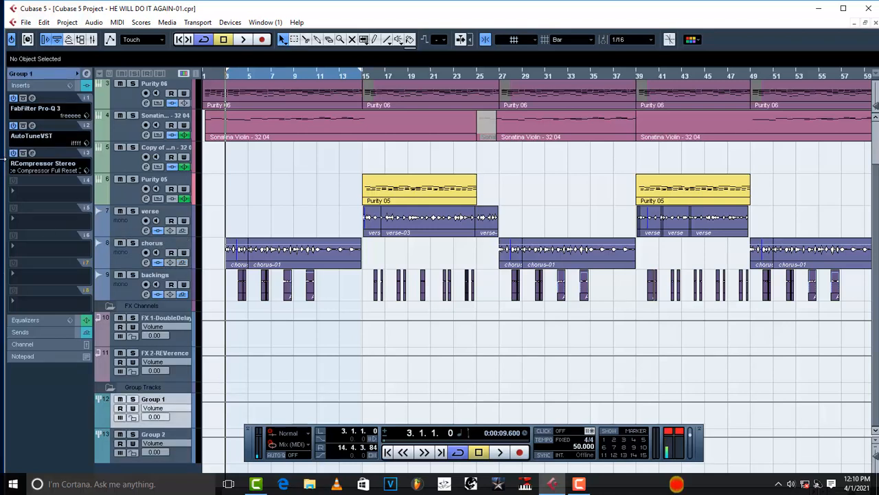
left_click(32, 153)
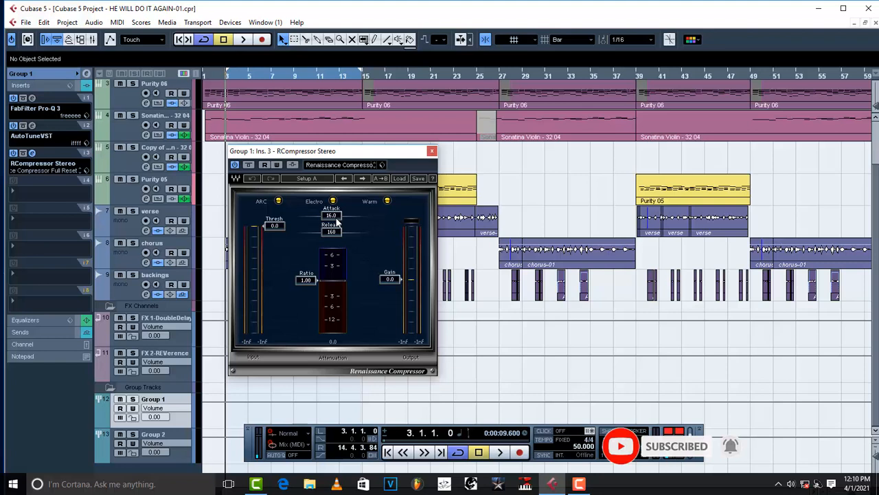
left_click_drag(338, 218, 318, 217)
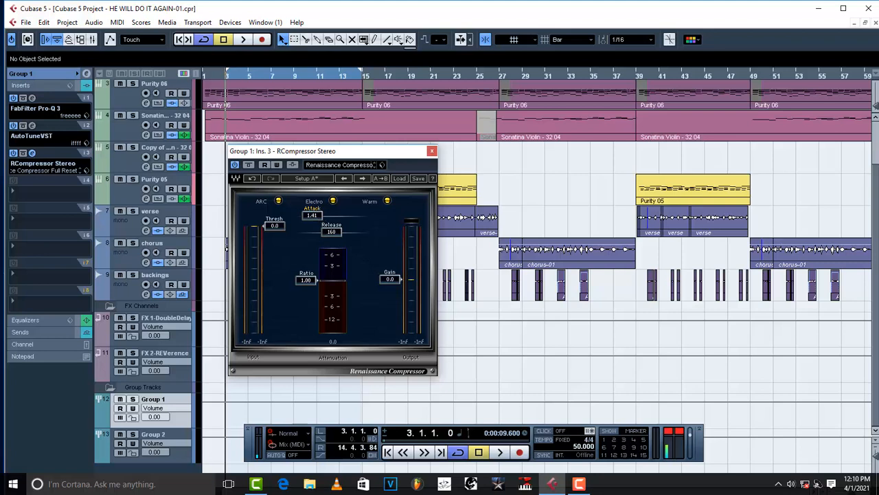
left_click_drag(313, 215, 314, 215)
left_click_drag(306, 280, 306, 296)
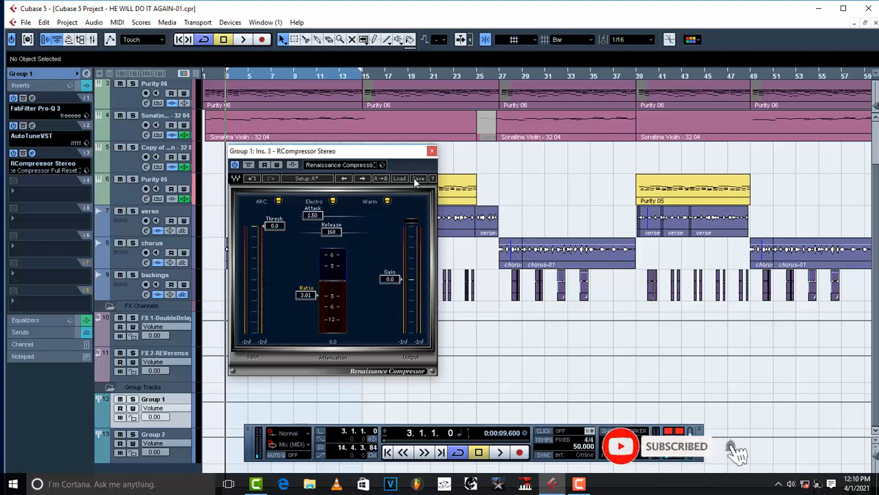
- Lower the compressor threshold to -26.5 while playing the looped chorus section
key("space")
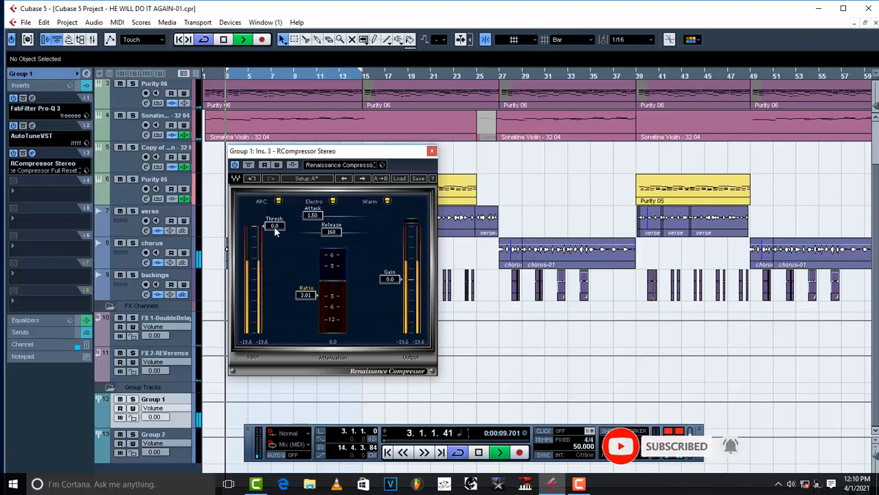
left_click_drag(275, 226, 274, 270)
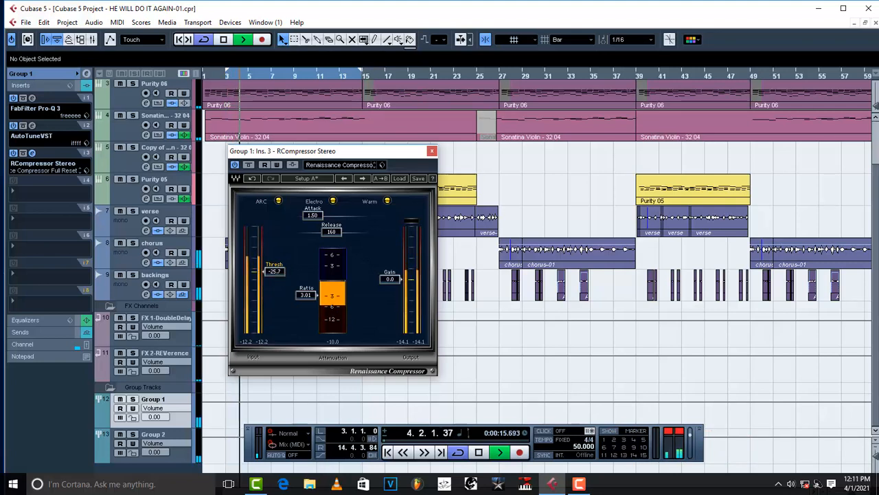
left_click_drag(276, 272, 276, 275)
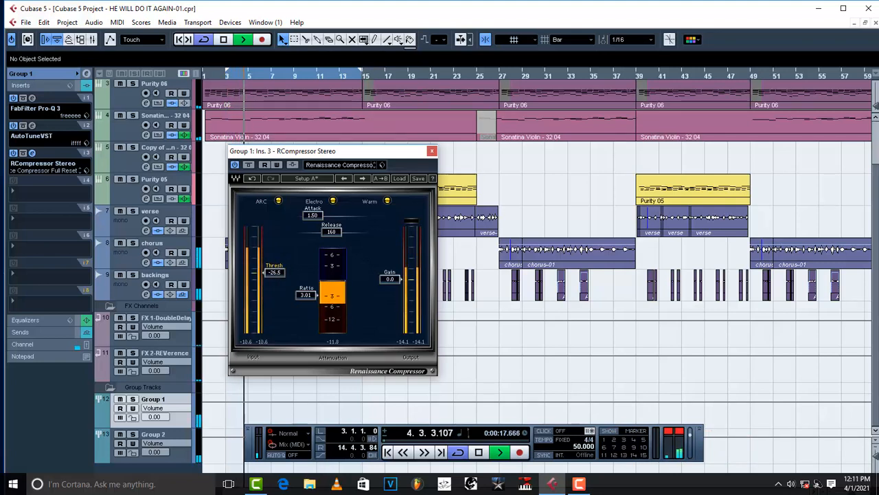
key("space")
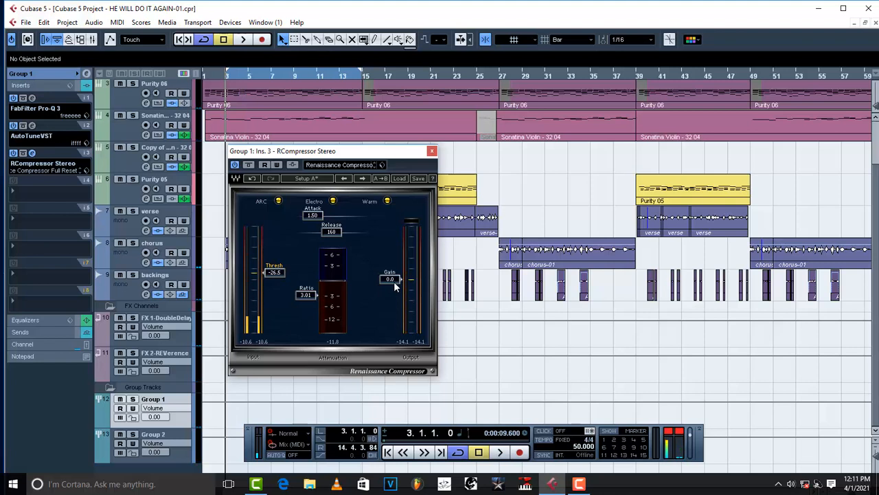
- Raise the compressor's output gain to 11.0 and audition the chorus section with it
left_click_drag(394, 279, 394, 260)
key("space")
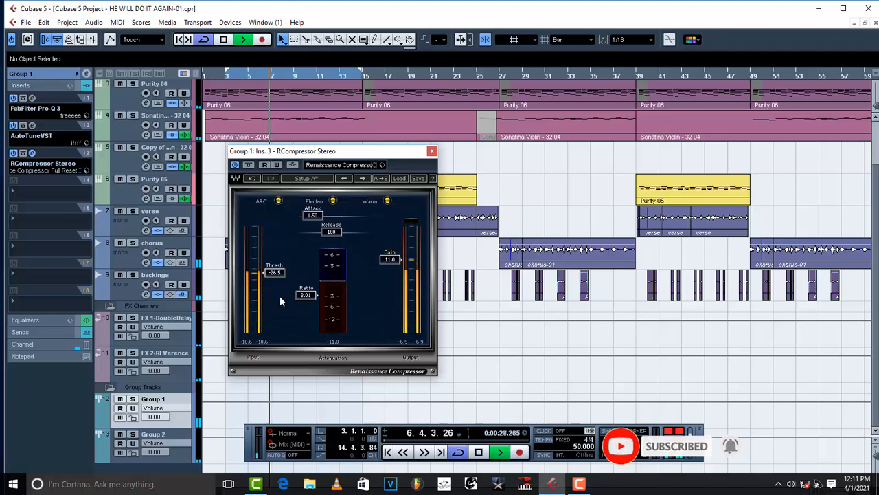
key("space")
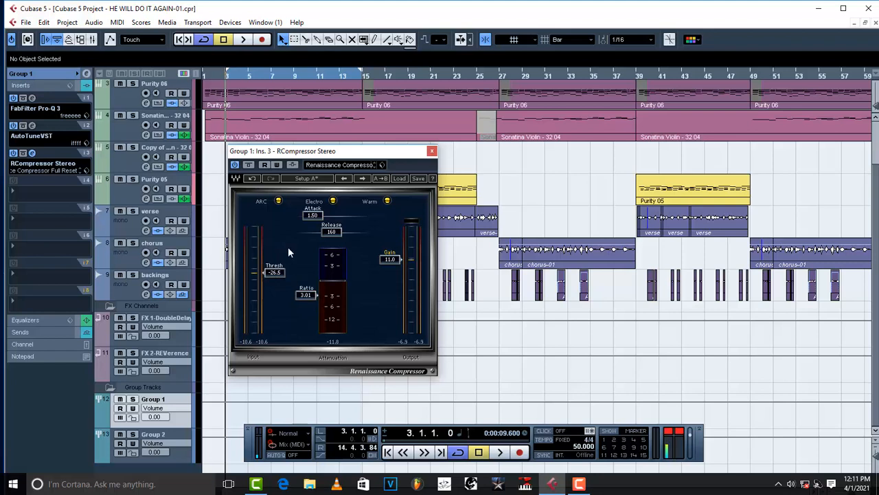
- Play the chorus section and fine-tune the compressor threshold to -26.0 and the attack to 0.50
key("space")
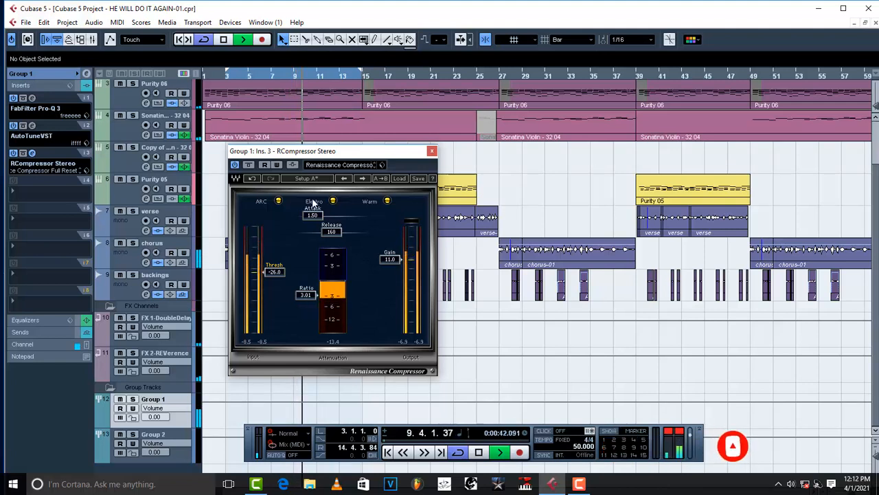
left_click_drag(312, 215, 283, 216)
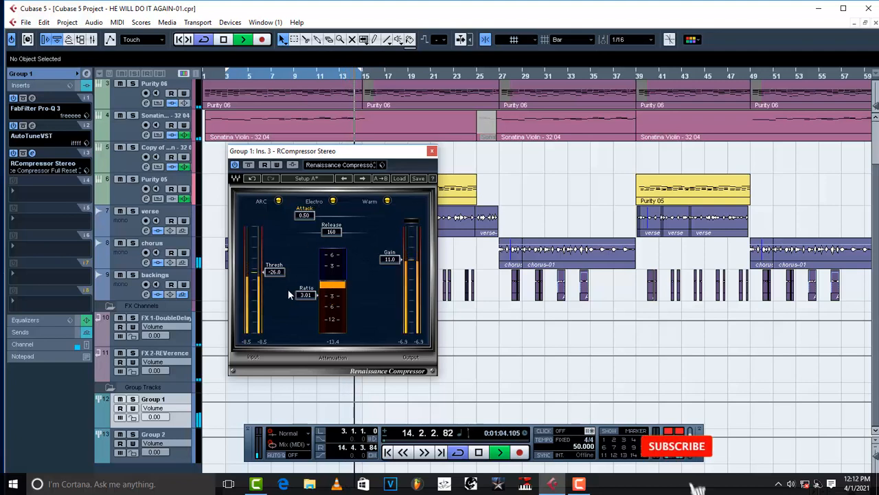
- Raise the threshold of Group 1's compressor to -25.0 and audition the chorus section
key("space")
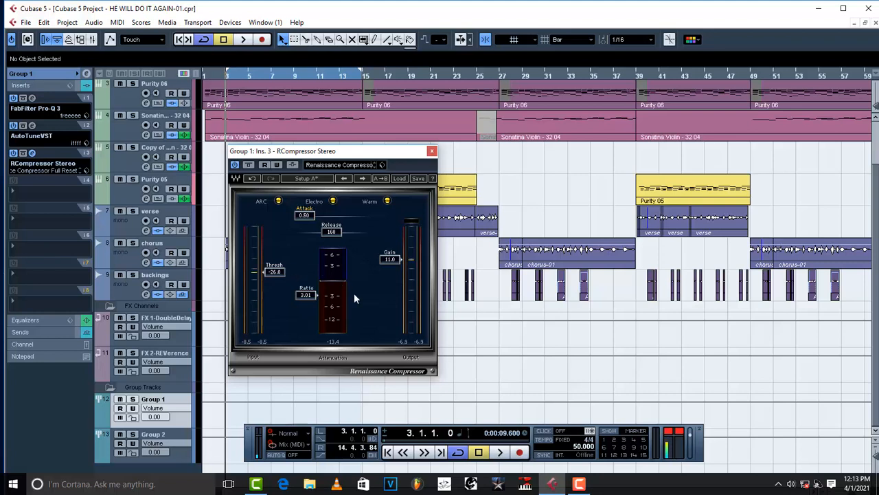
key("space")
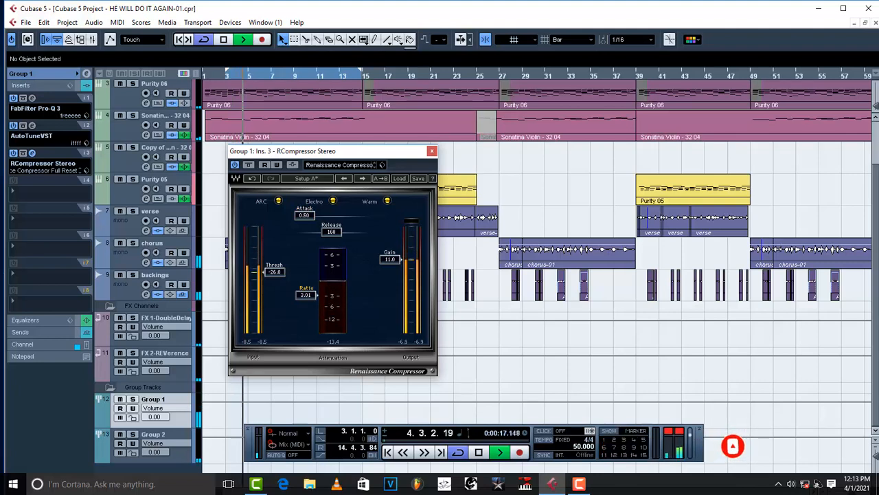
left_click_drag(282, 271, 282, 268)
key("space")
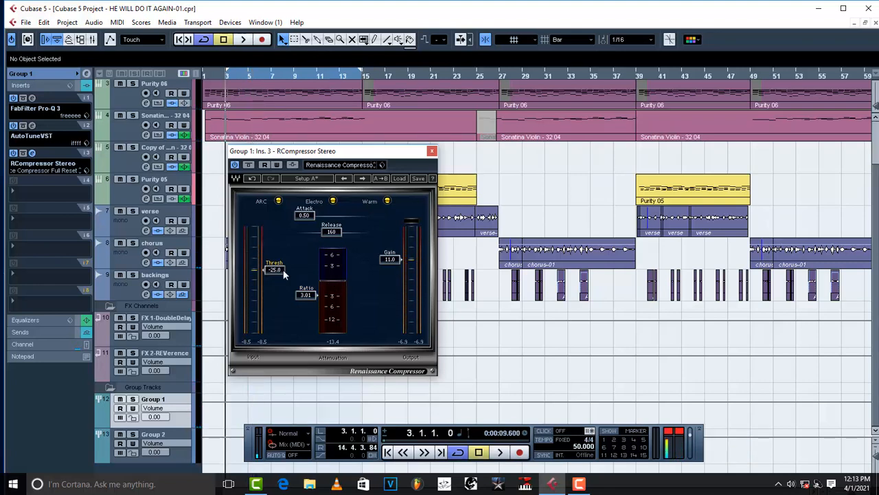
key("space")
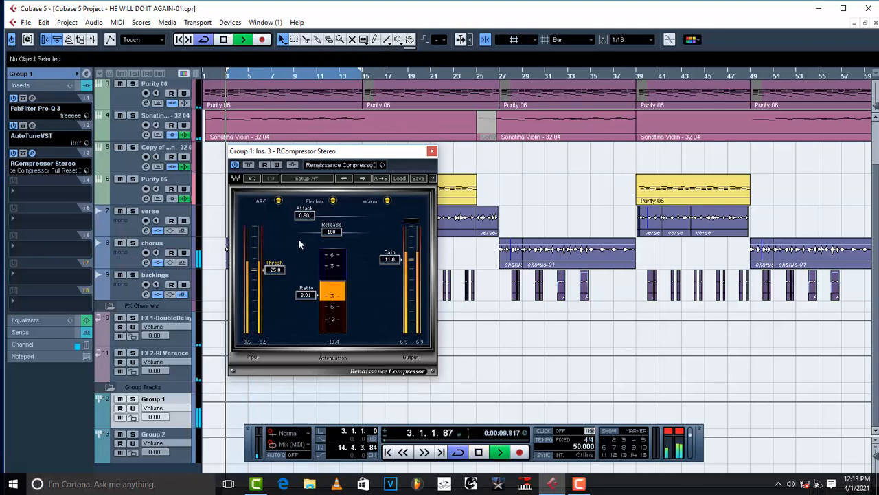
key("space")
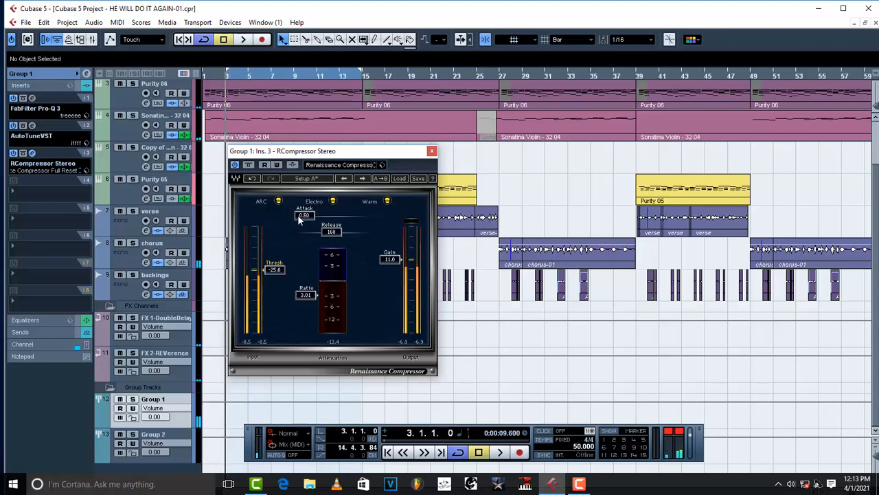
- Try a compressor attack of 15.2 and audition the looped chorus section with it
left_click_drag(298, 214, 330, 215)
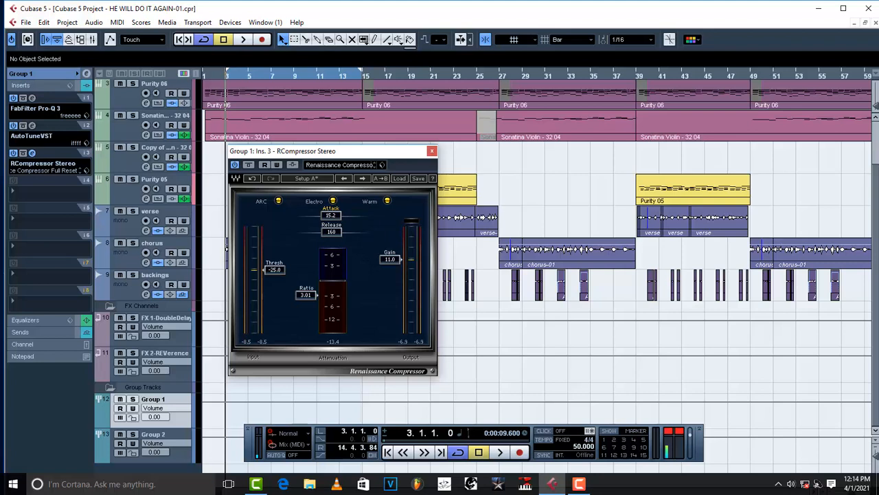
key("space")
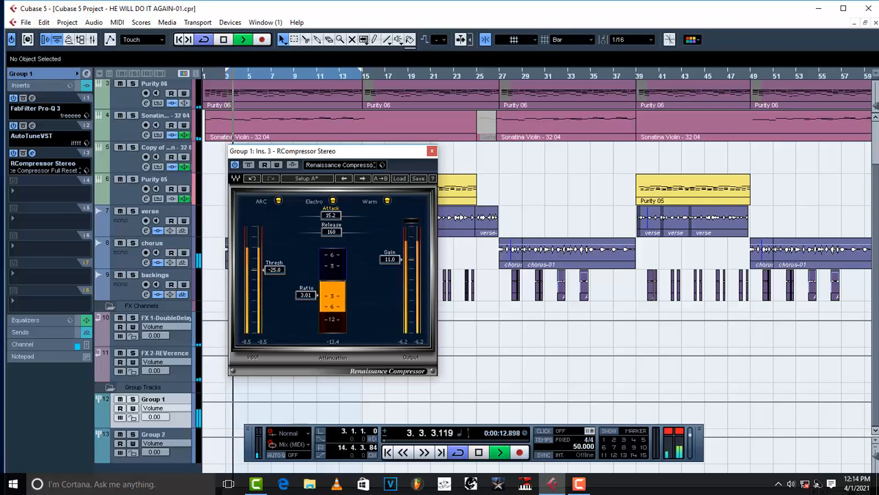
key("space")
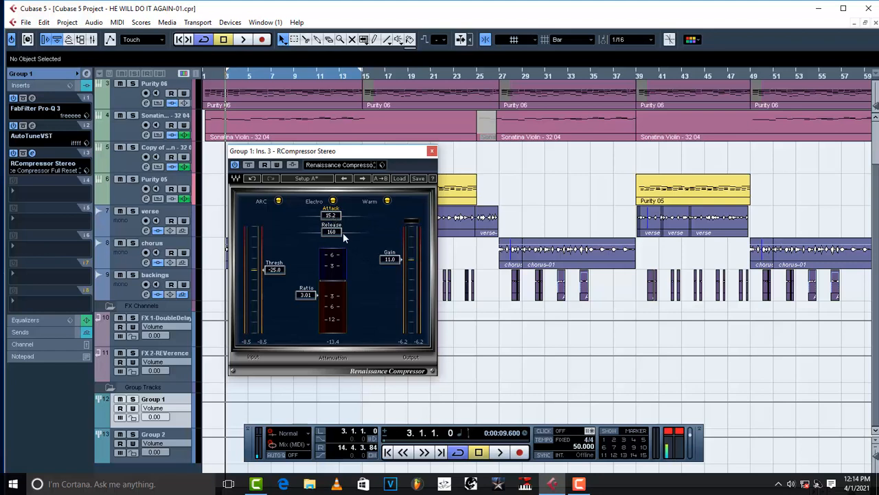
key("space")
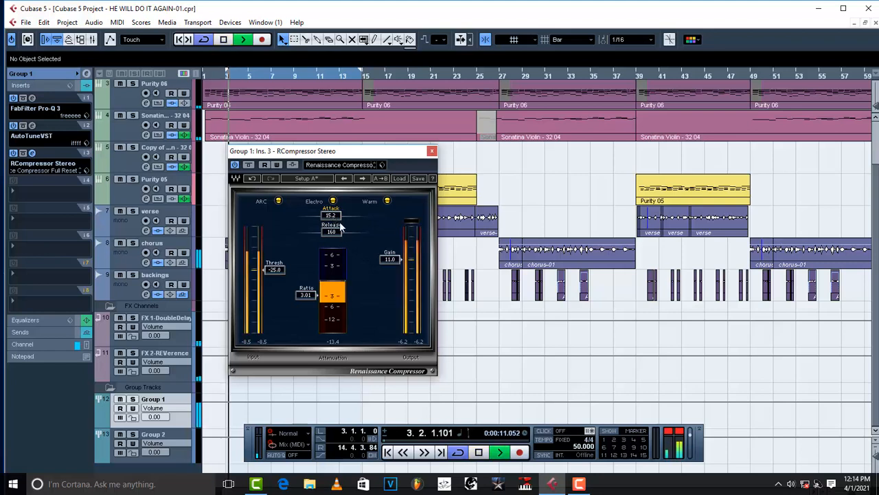
key("space")
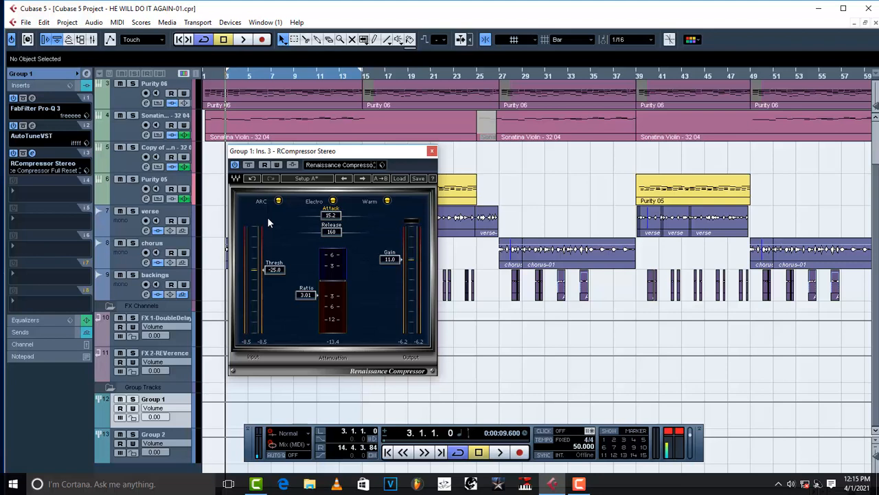
- Set the compressor's attack to 11.0 during chorus playback, audition it and close the RCompressor window
key("space")
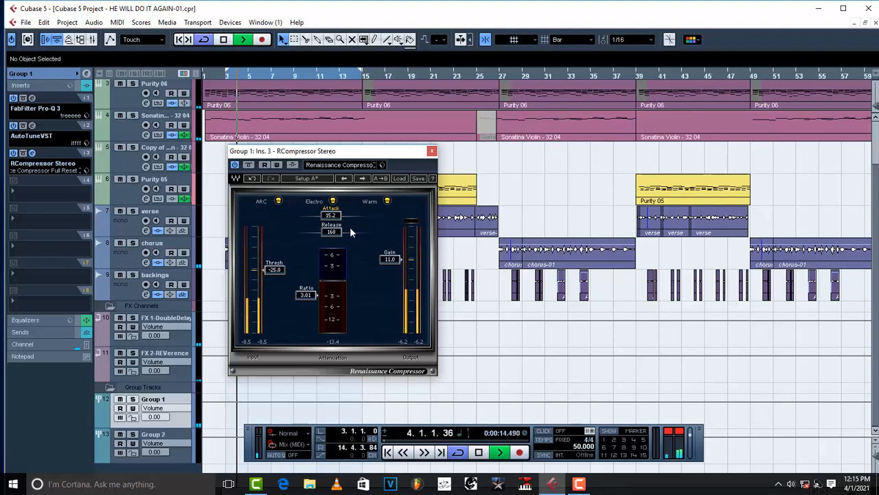
left_click_drag(335, 217, 331, 217)
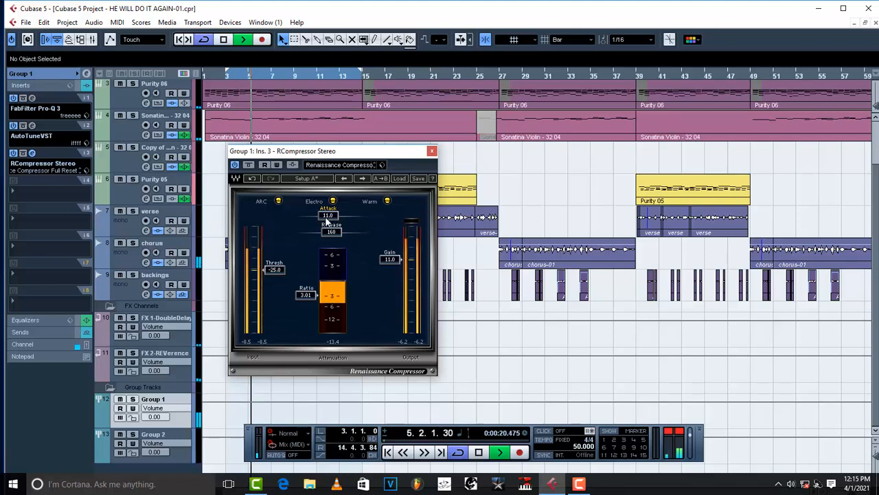
key("space")
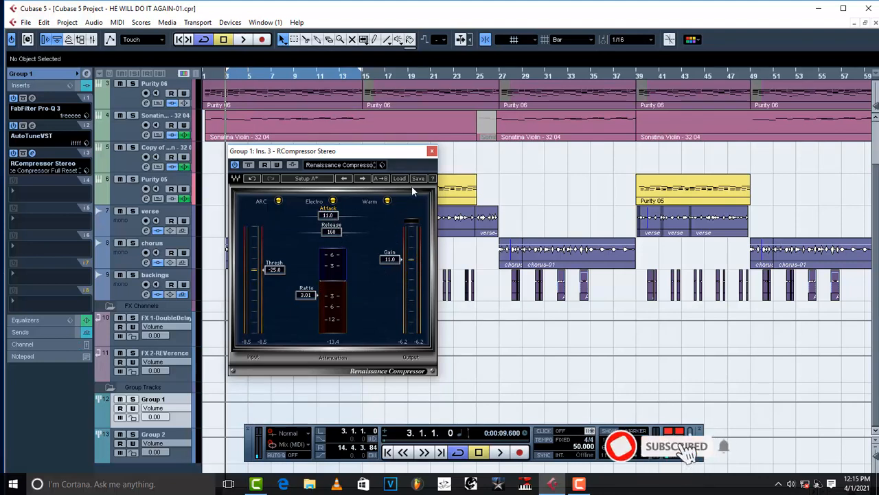
key("space")
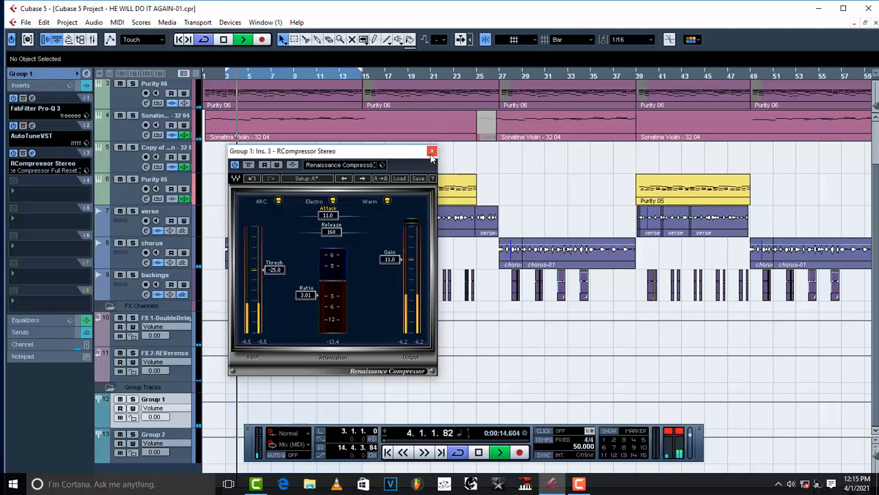
left_click(432, 152)
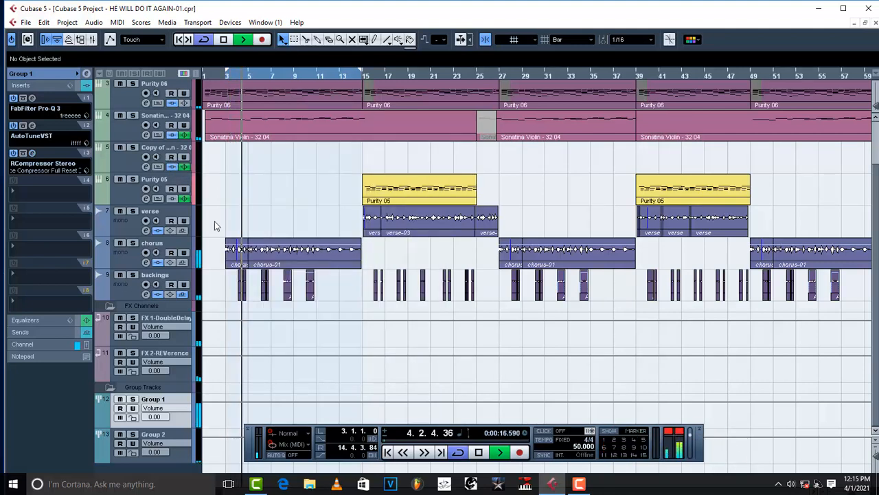
key("space")
- Insert RDeEsser Stereo in Group 1's fourth insert slot and load the Male DeEss Narrow preset
left_click(19, 195)
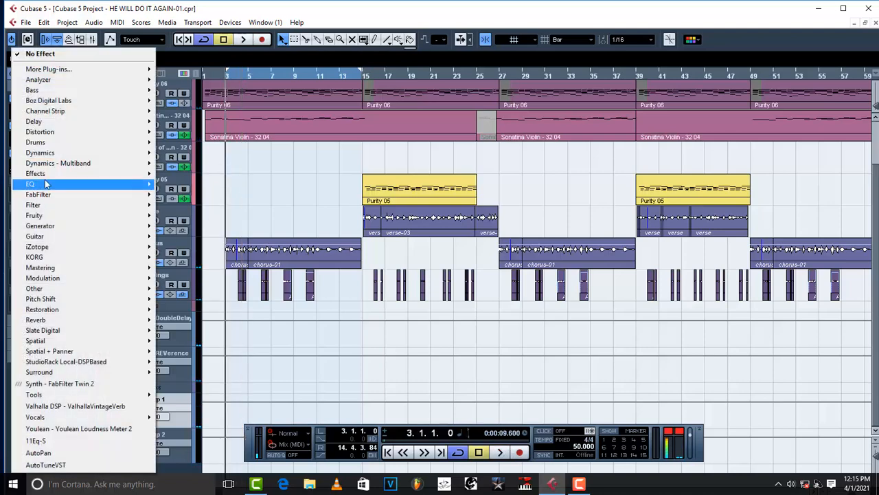
mouse_move(52, 154)
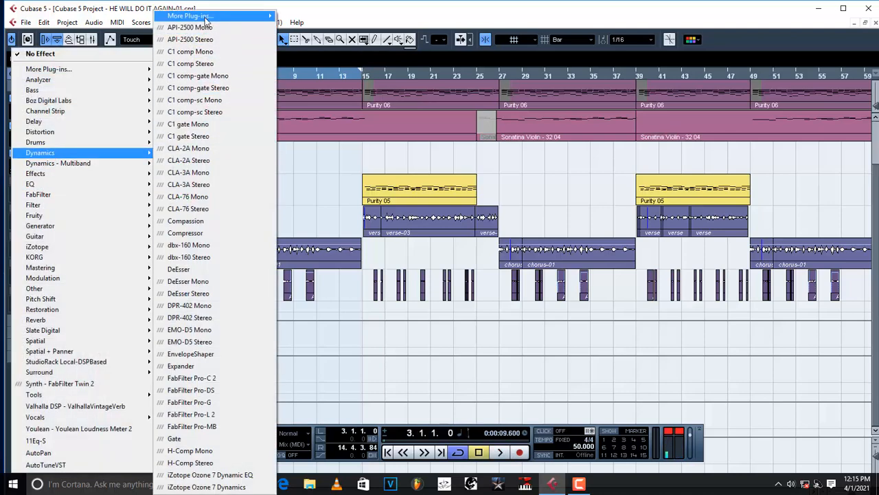
mouse_move(206, 15)
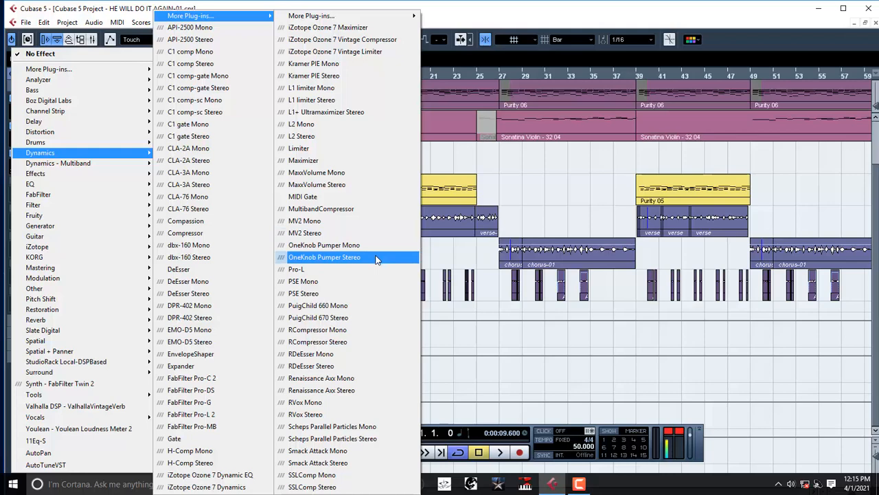
left_click(360, 367)
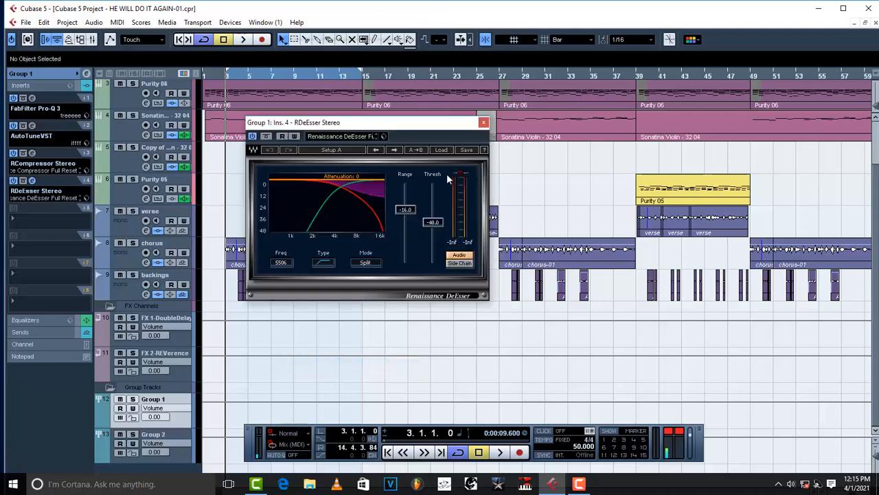
left_click(442, 151)
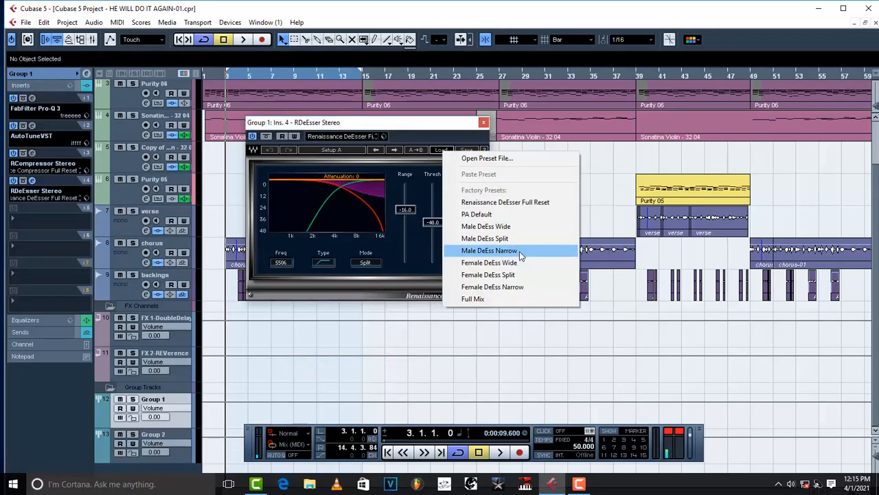
left_click(521, 252)
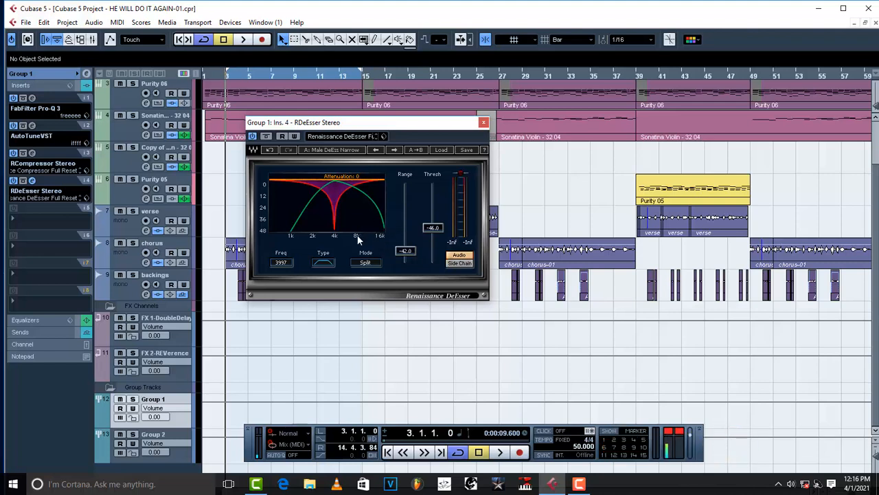
- Audition the de-esser preset on the chorus and try its threshold at -52.2
key("space")
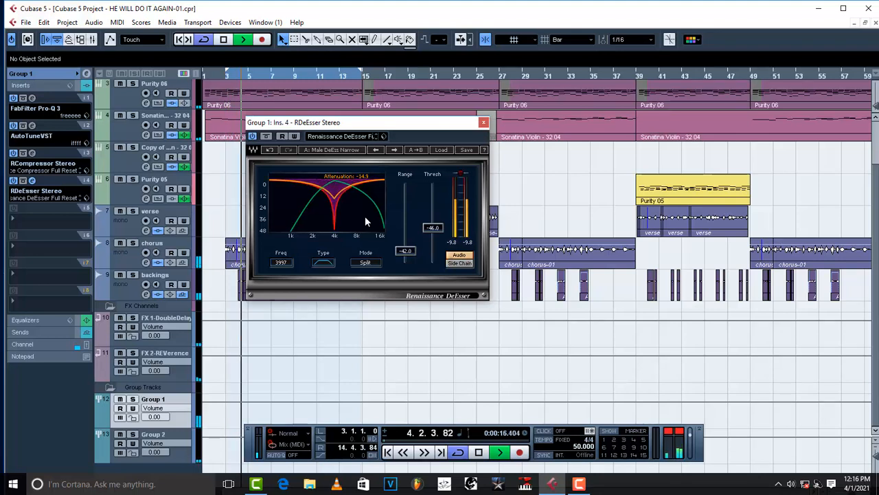
key("space")
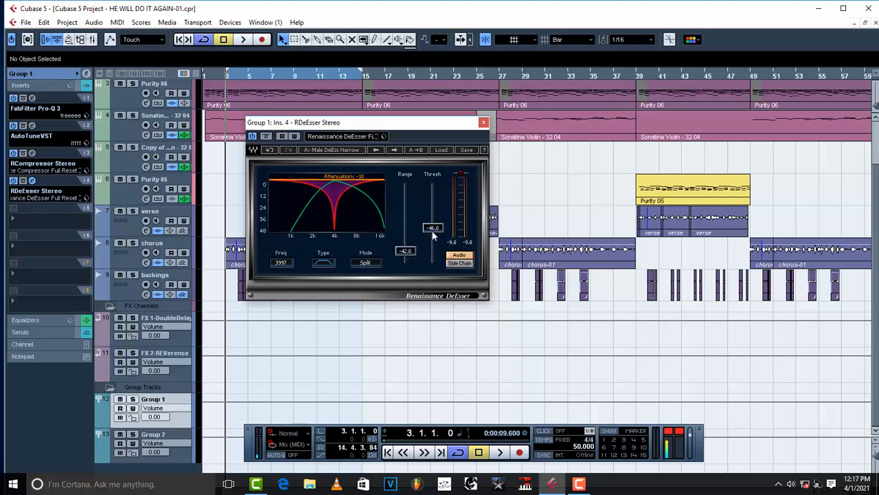
mouse_move(432, 228)
left_mouse_down()
mouse_move(432, 249)
mouse_move(432, 223)
mouse_move(435, 235)
left_mouse_up()
key("space")
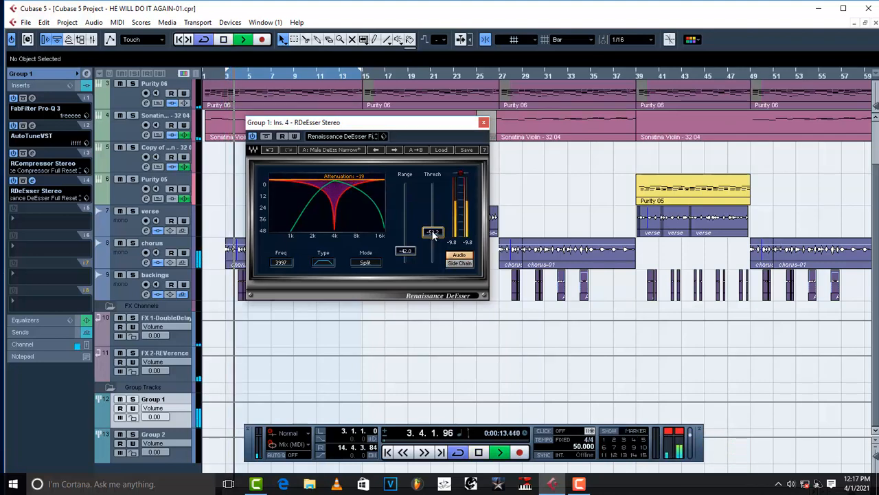
key("space")
- Set the RDeEsser threshold to -45.0 while auditioning the chorus section
left_click_drag(434, 233, 433, 222)
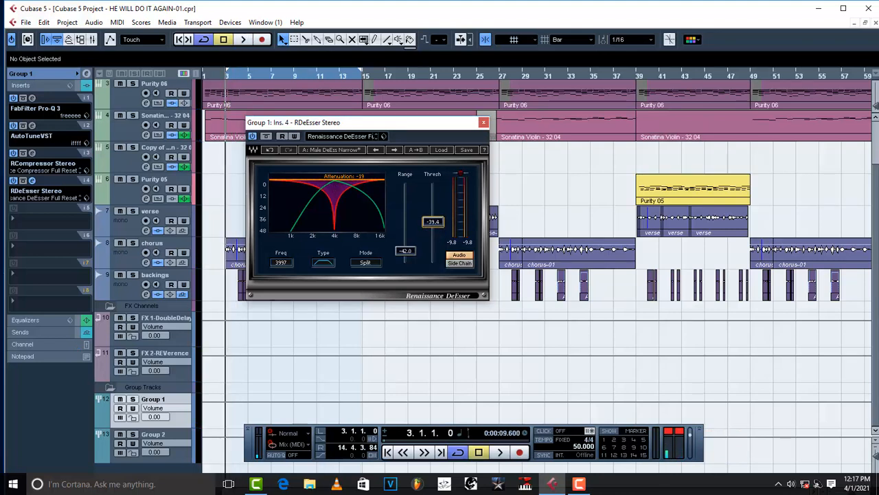
left_click_drag(434, 221, 434, 227)
key("space")
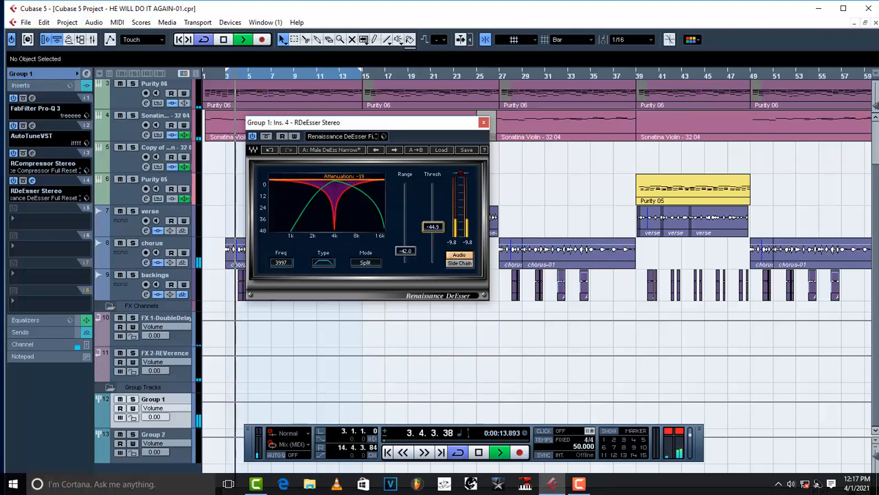
double_click(433, 230)
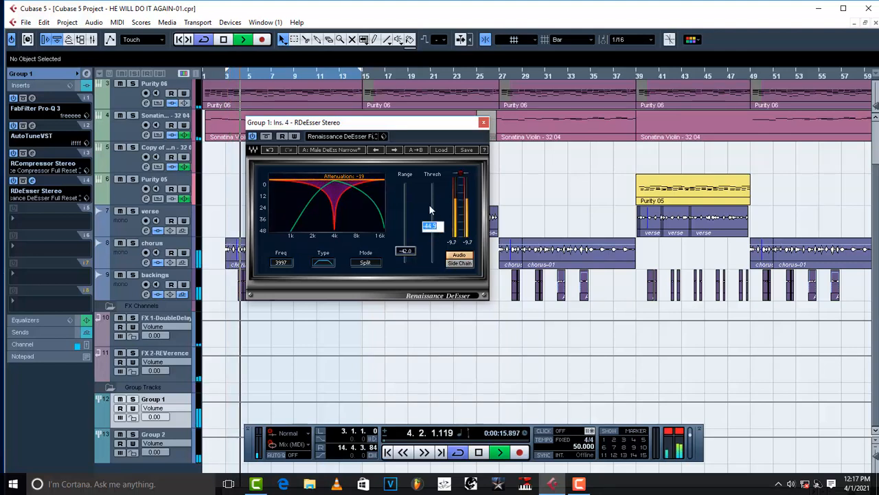
left_click(430, 210)
left_click_drag(431, 226, 431, 227)
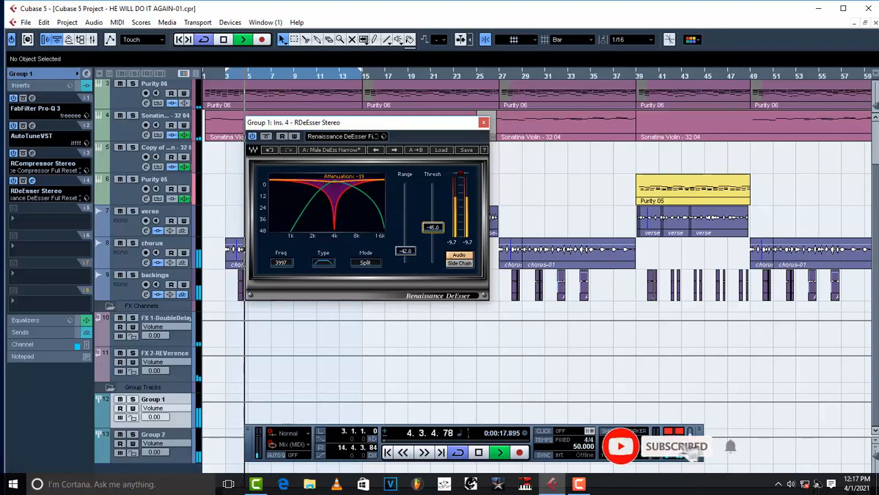
key("space")
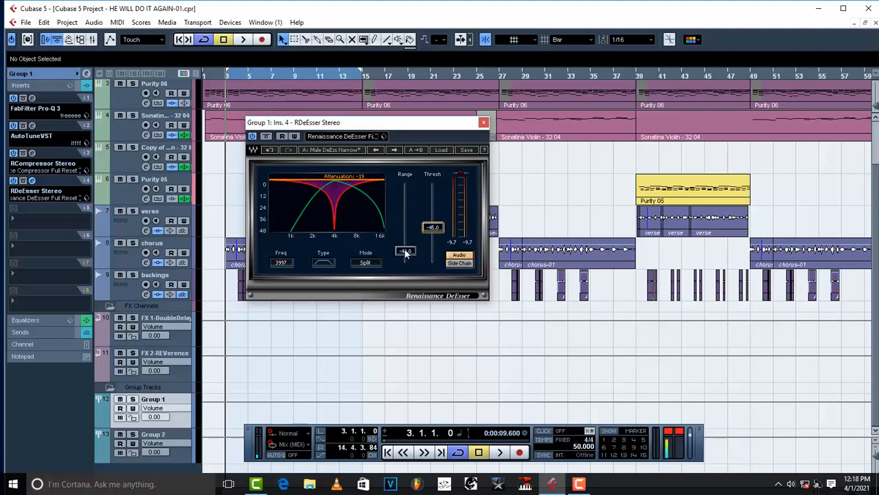
- Set the de-esser's range to -30.9 and audition the chorus section
left_click_drag(405, 253, 405, 233)
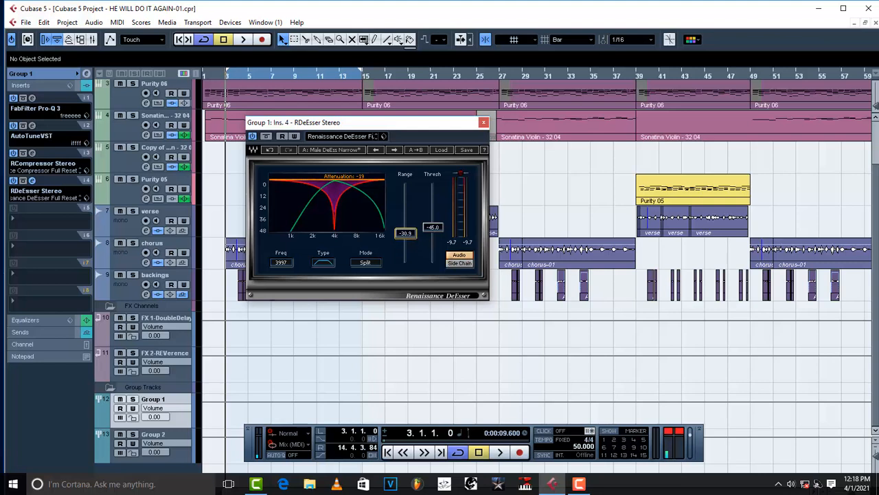
key("space")
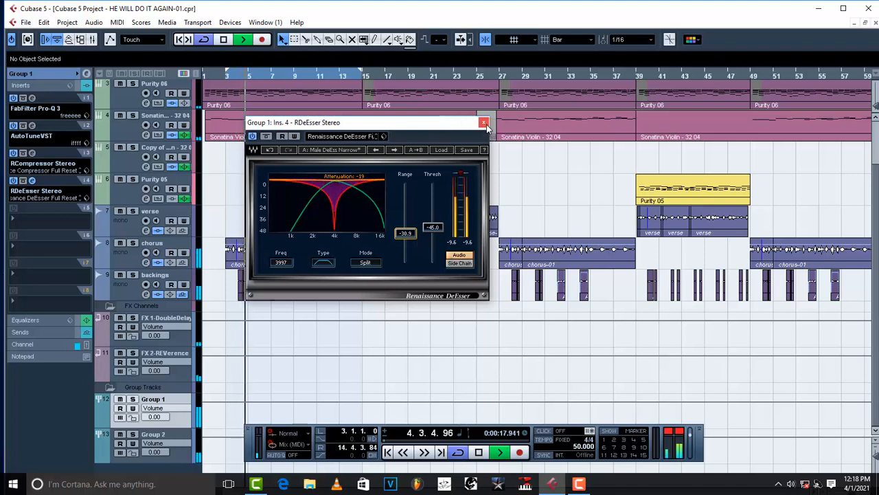
key("space")
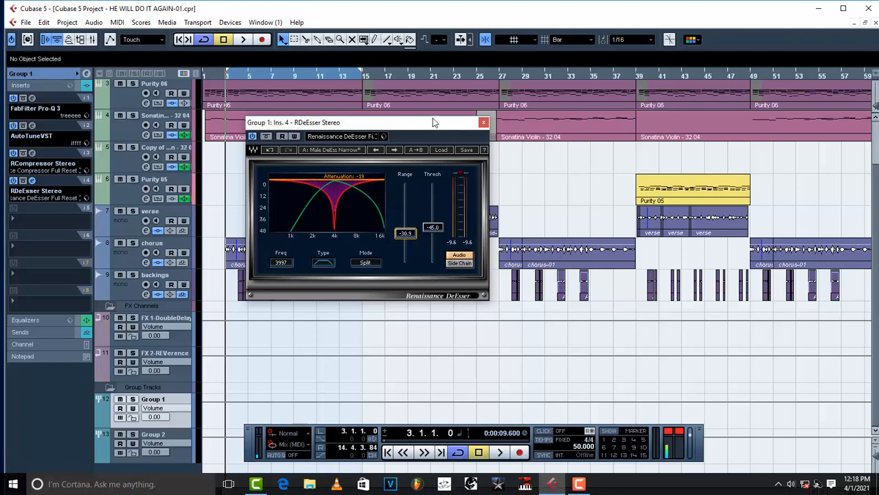
- Raise the de-esser threshold to -43.5 during chorus playback and close the RDeEsser window
key("space")
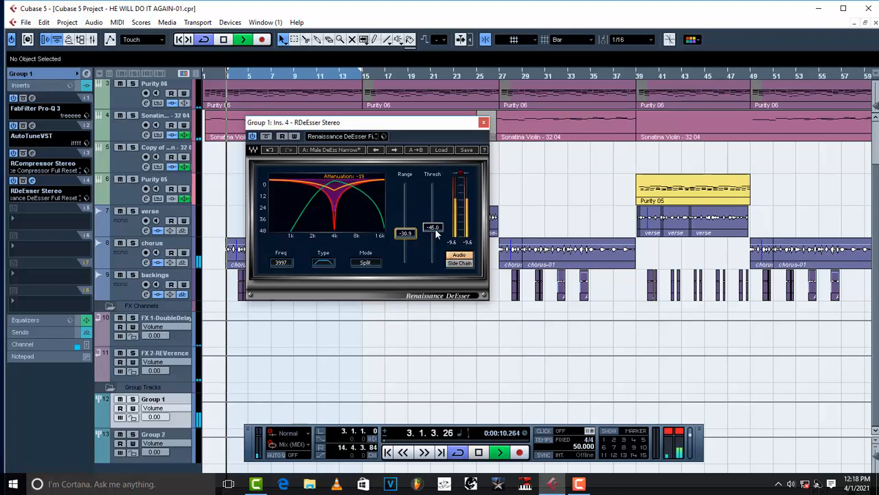
scroll(435, 229, "up", 1)
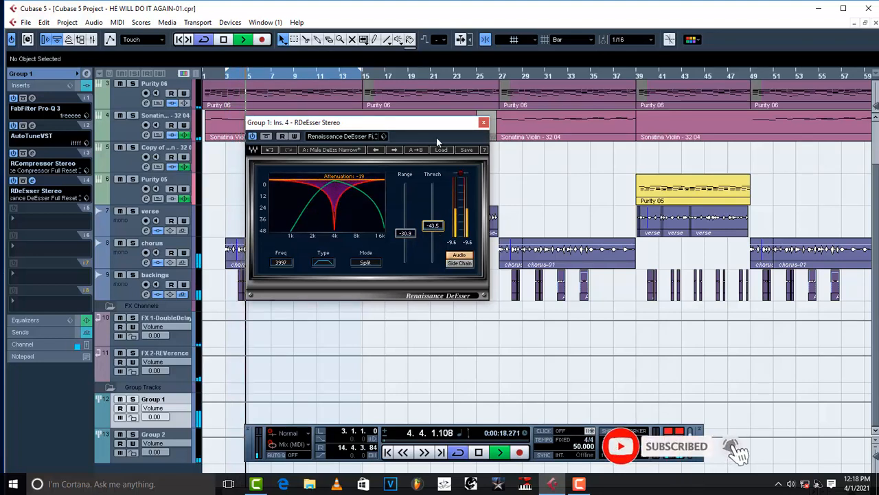
left_click(484, 122)
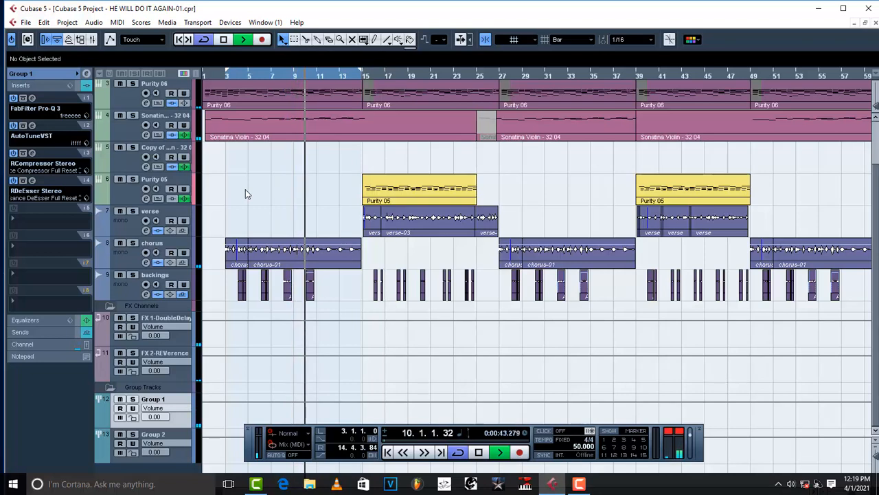
- Stop playback, open the Group 1 channel settings and switch off every active equalizer band
key("space")
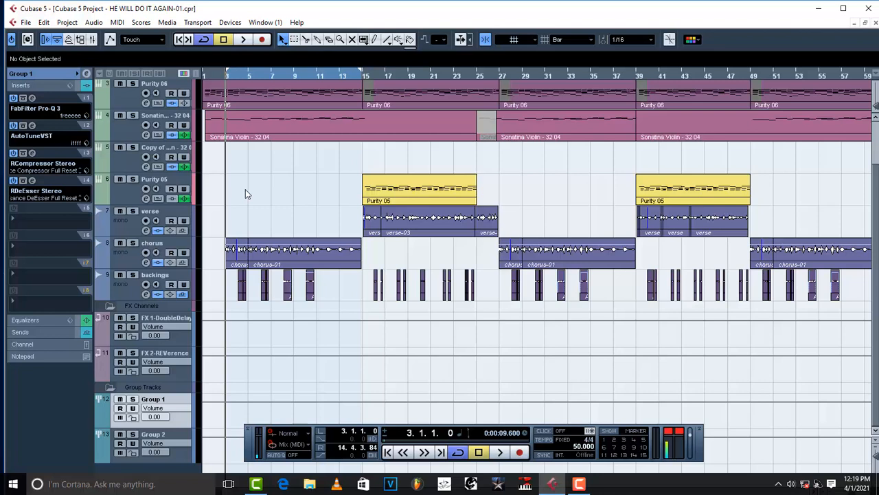
left_click(86, 74)
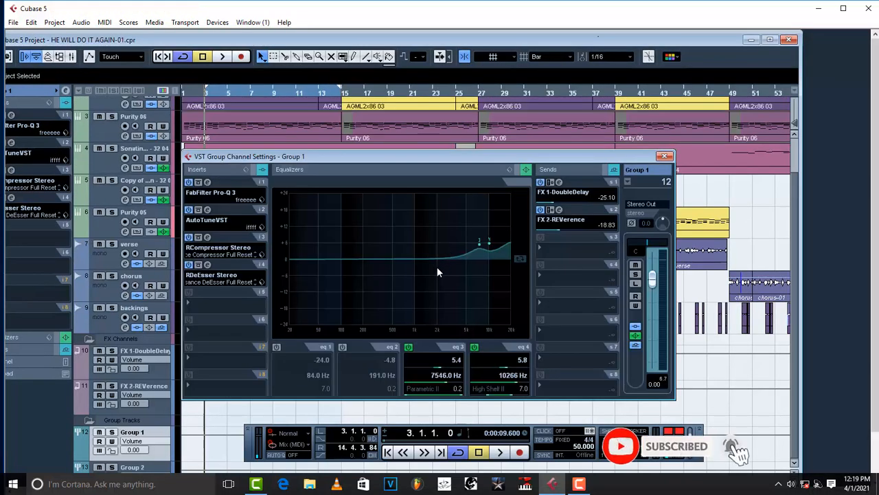
left_click(389, 258)
left_click(474, 347)
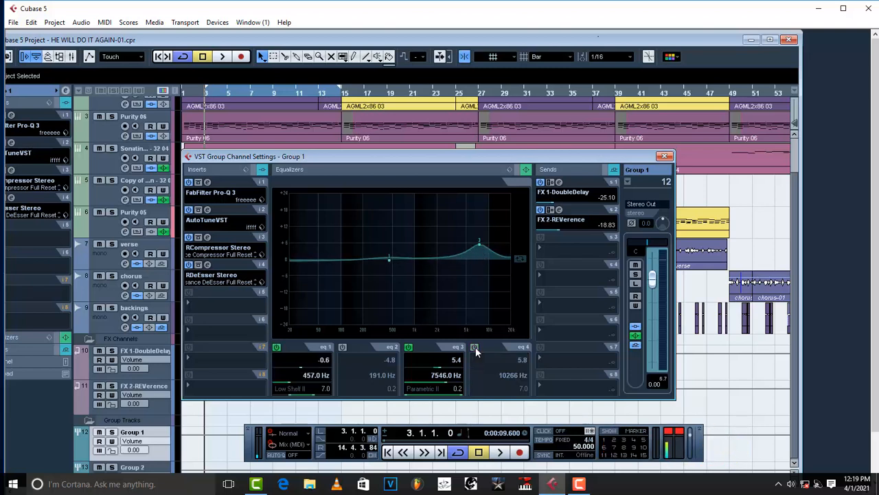
left_click(409, 347)
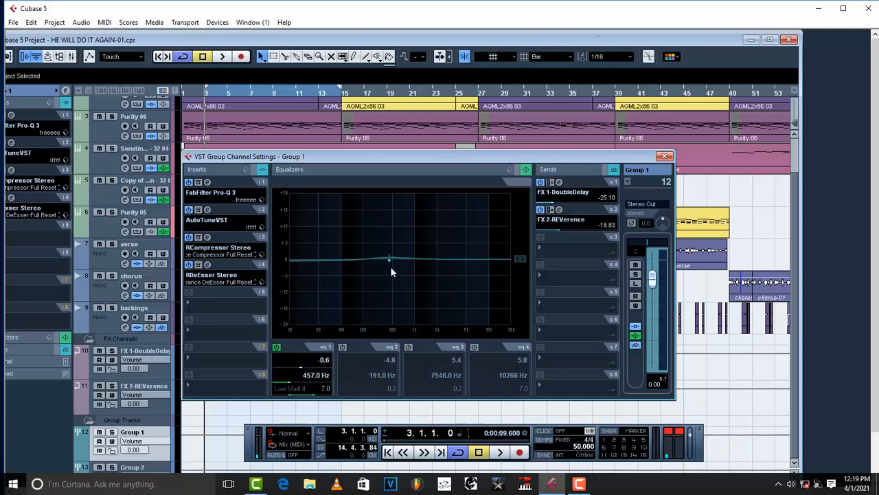
left_click(276, 347)
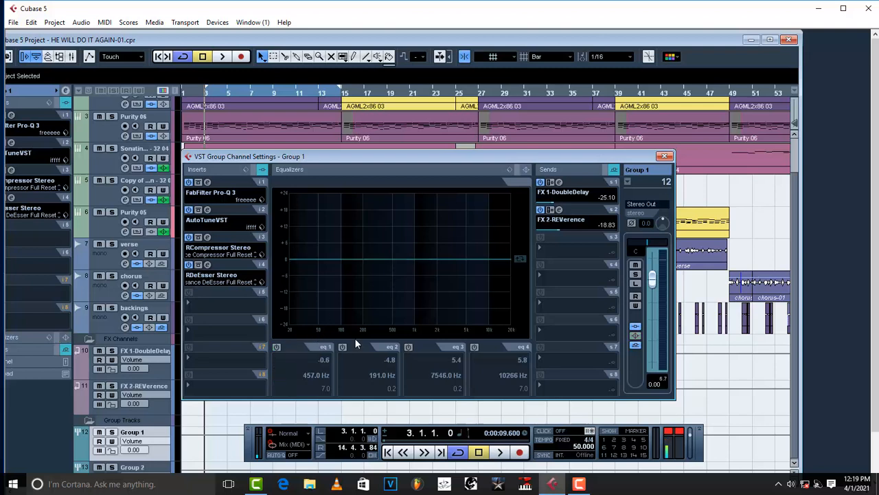
- Enable equalizer band 3 and shape it into a -2.4 dB cut at 194 Hz while auditioning the chorus
left_click(409, 348)
left_click_drag(480, 247, 363, 267)
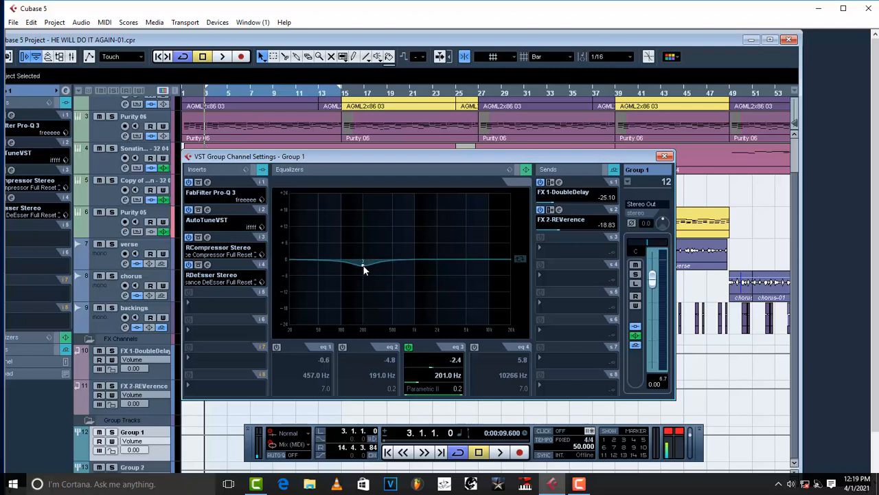
mouse_move(364, 269)
left_mouse_down()
mouse_move(363, 213)
mouse_move(365, 270)
mouse_move(377, 262)
left_mouse_up()
key("space")
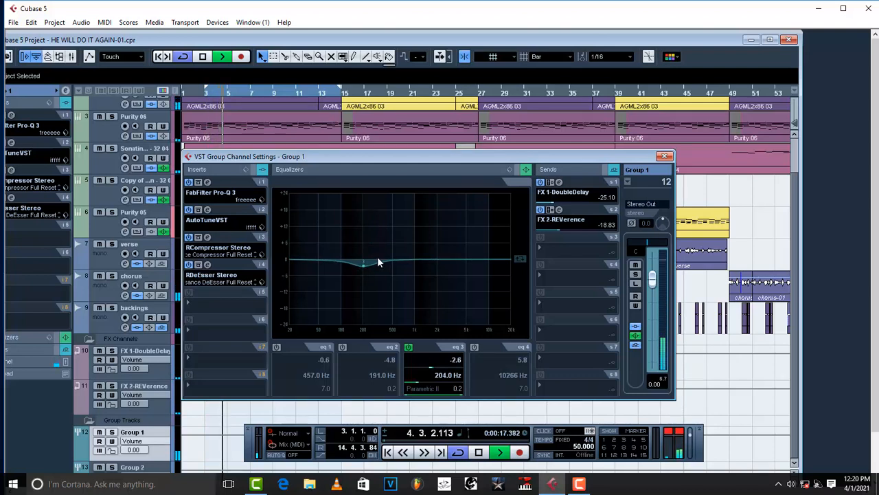
left_click_drag(364, 269, 362, 269)
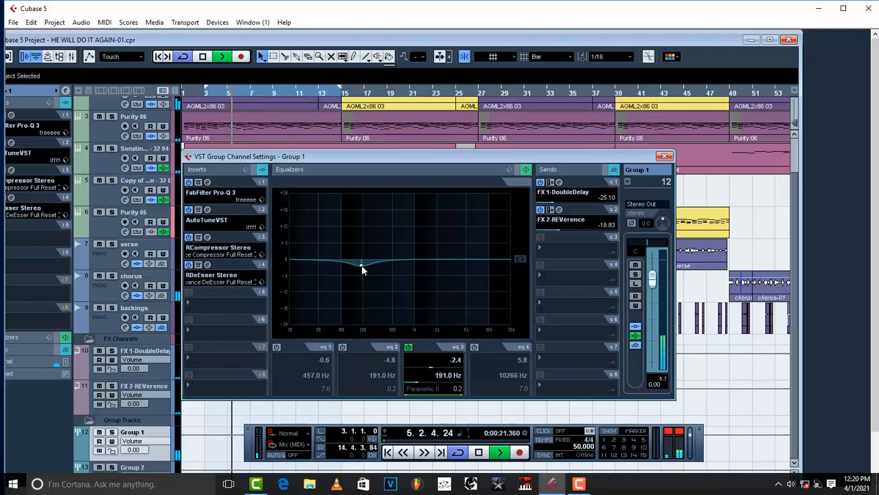
key("space")
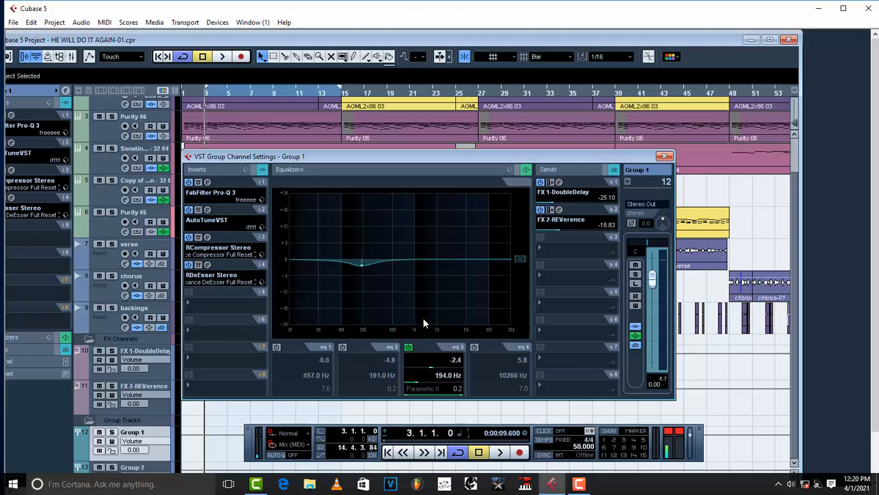
- Audition band 3 with an exaggerated 15.4 dB boost at 194 Hz and bring it back to a -2.8 dB cut at 211 Hz
key("space")
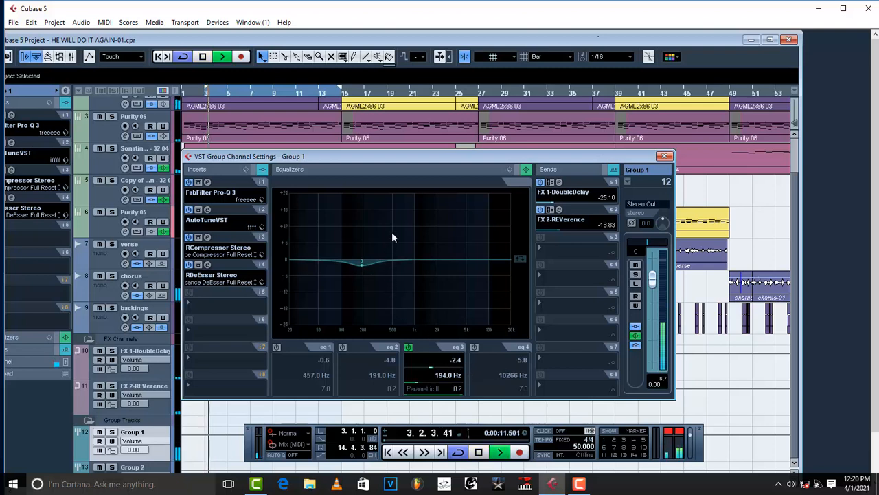
key("space")
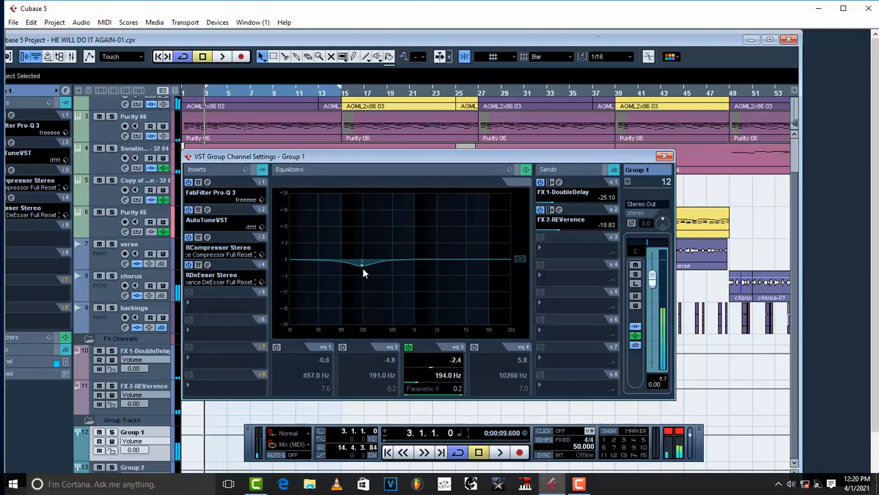
left_click_drag(362, 264, 365, 220)
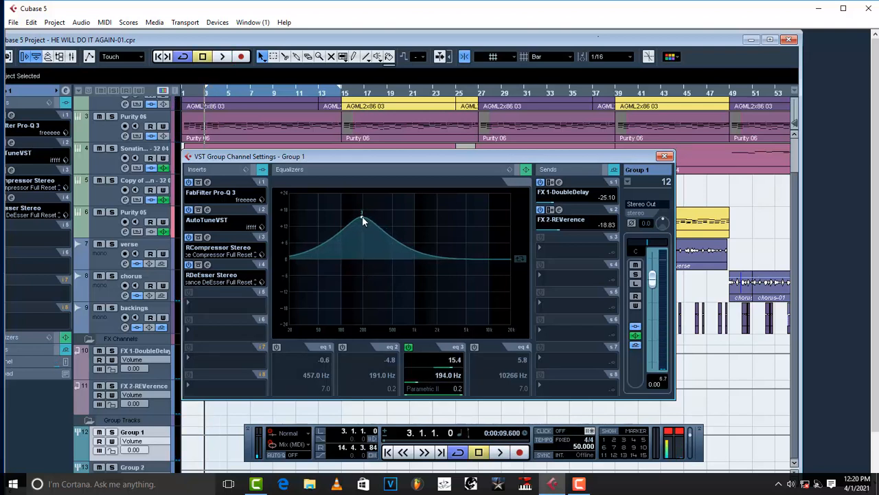
key("space")
key("space")
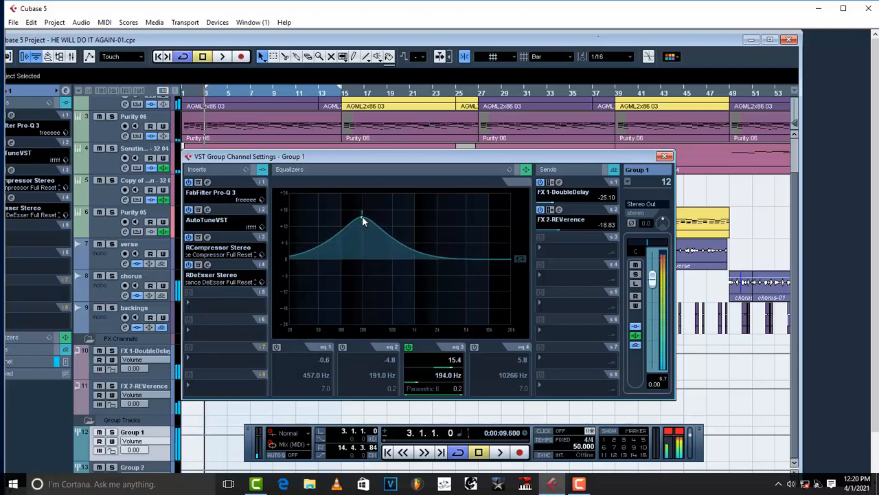
left_click_drag(362, 216, 362, 274)
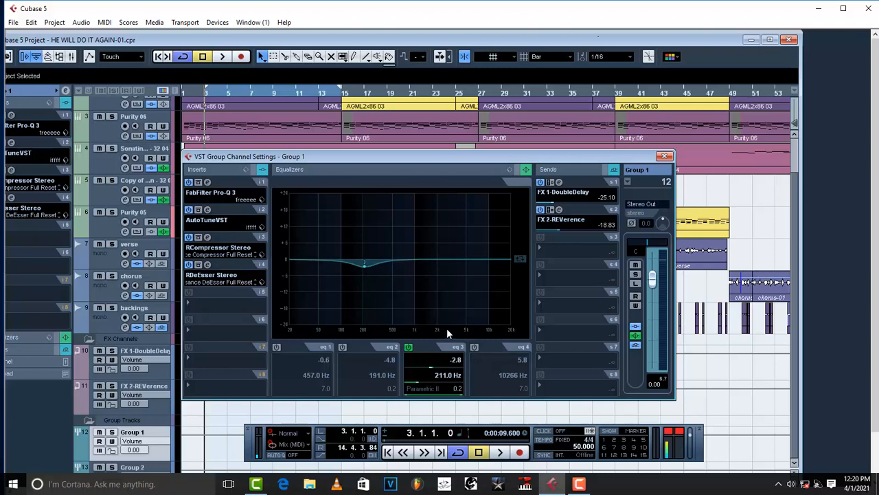
- Replace band 3 with equalizer band 2, cutting -2.4 dB at 201 Hz during chorus playback
key("space")
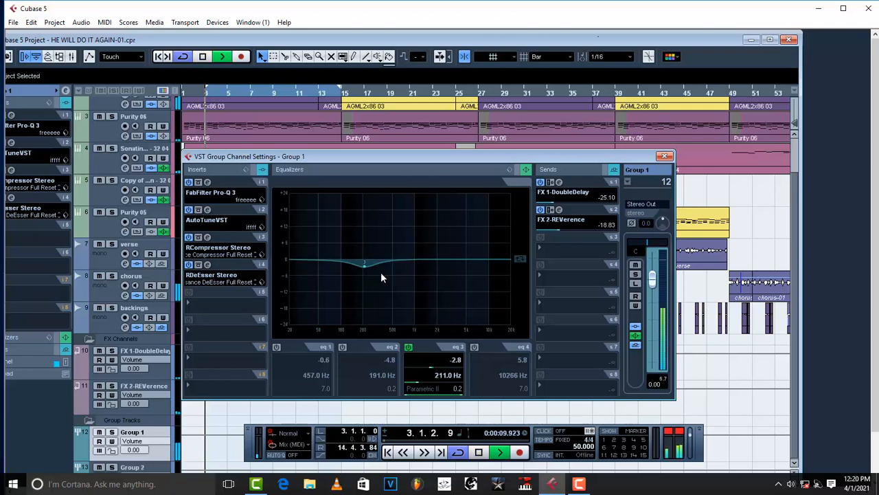
left_click_drag(365, 266, 364, 266)
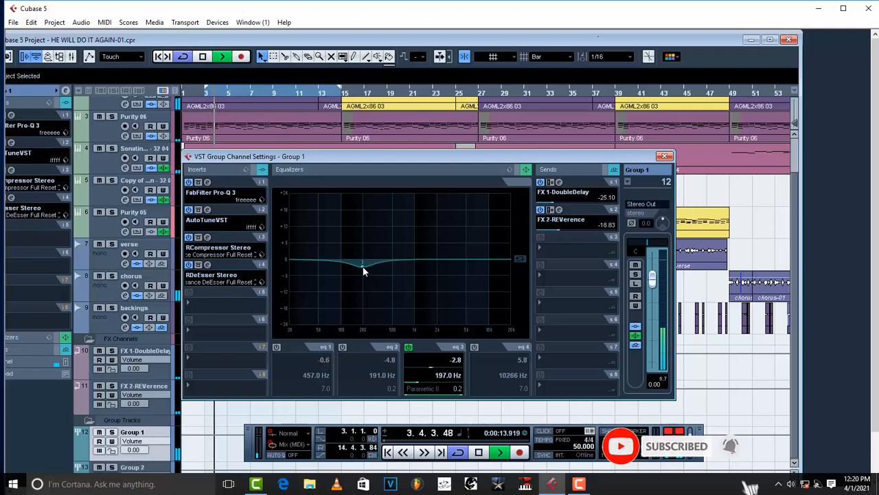
double_click(362, 266)
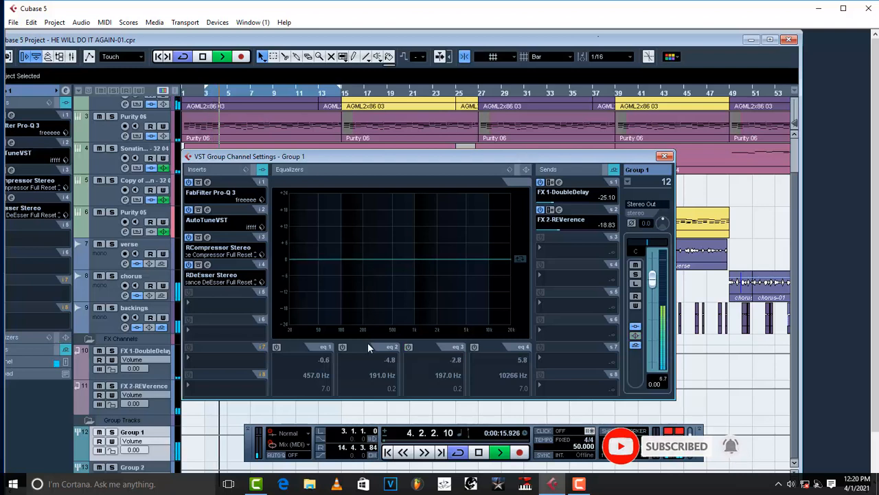
left_click(343, 347)
left_click_drag(362, 270, 364, 271)
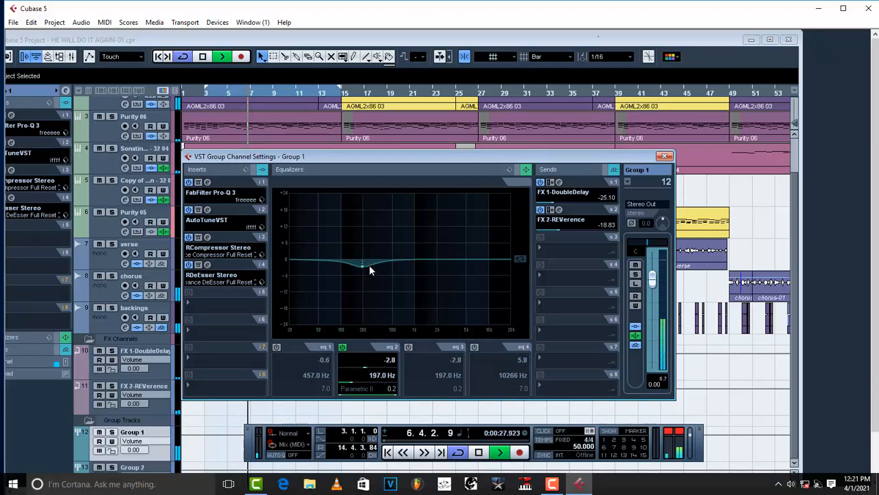
left_click_drag(363, 271, 364, 270)
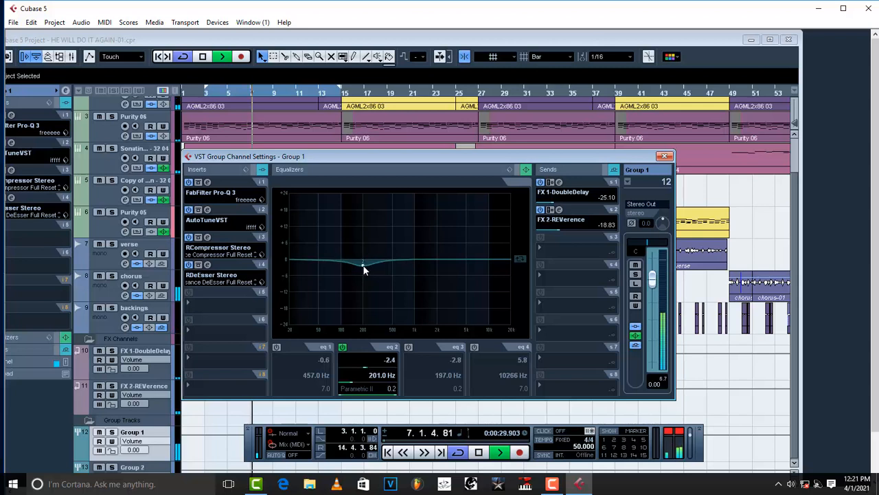
key("space")
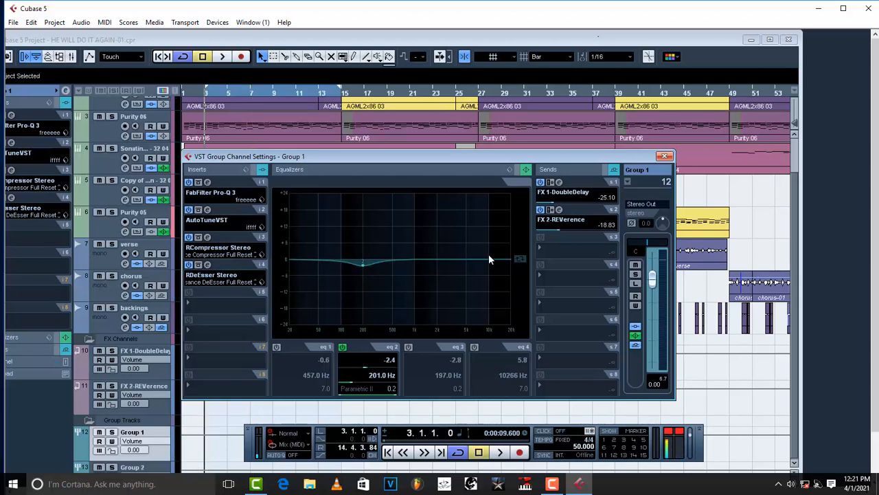
- Set the high bell in Group 1's FabFilter Pro-Q 3 to +5.10 dB at 9188.0 Hz during playback and close the plug-in window
left_click(207, 183)
left_click_drag(572, 236, 593, 217)
key("space")
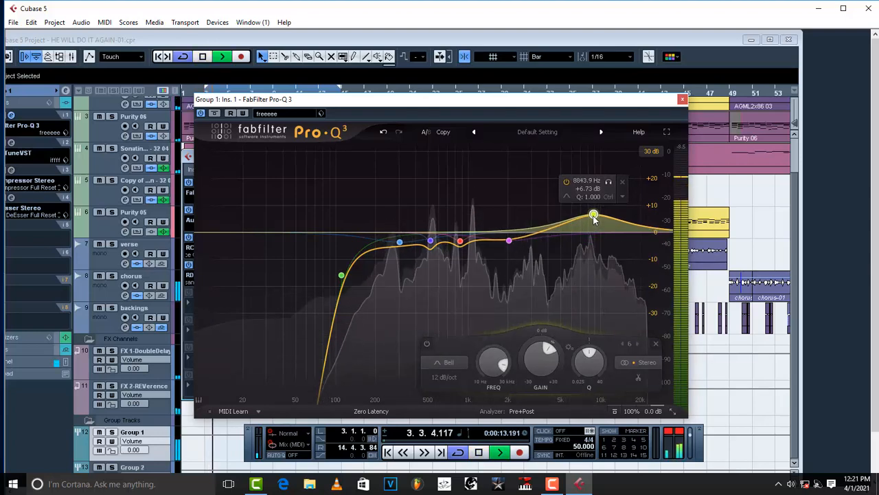
key("space")
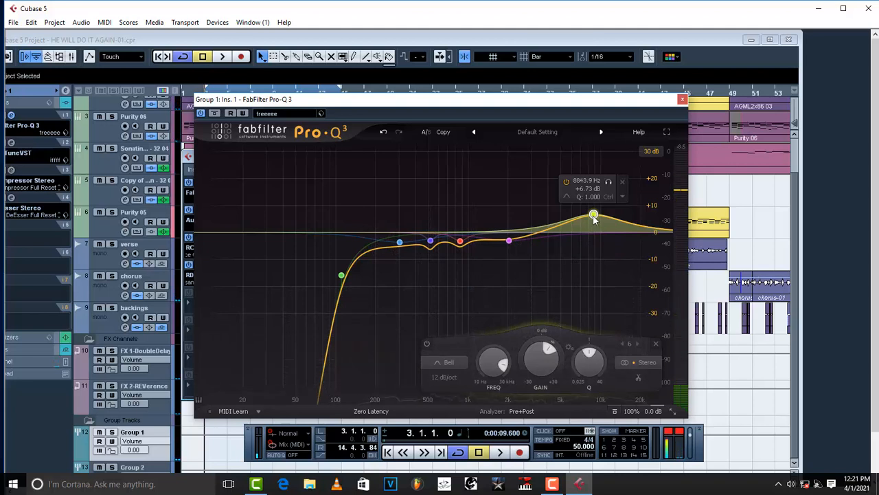
key("space")
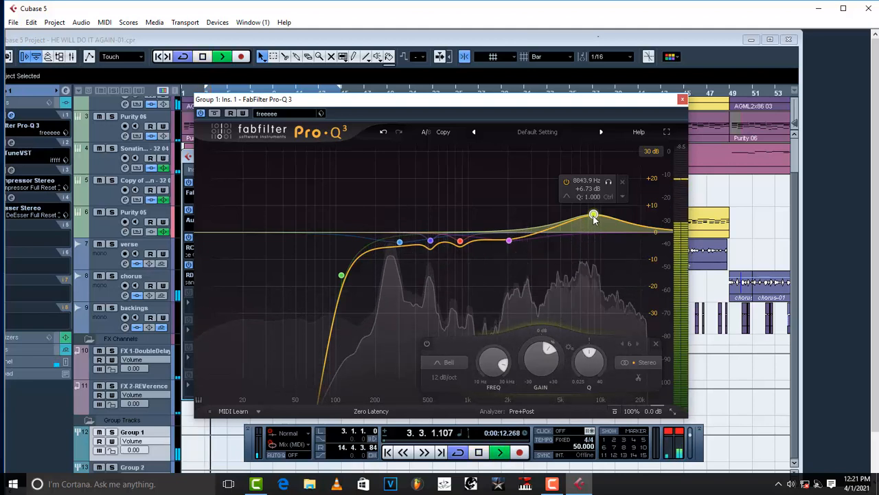
left_click_drag(594, 217, 595, 220)
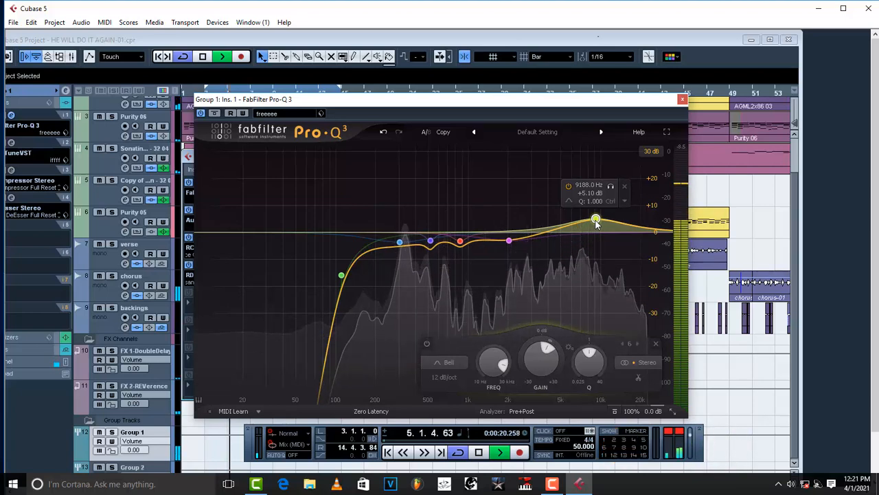
left_click(682, 99)
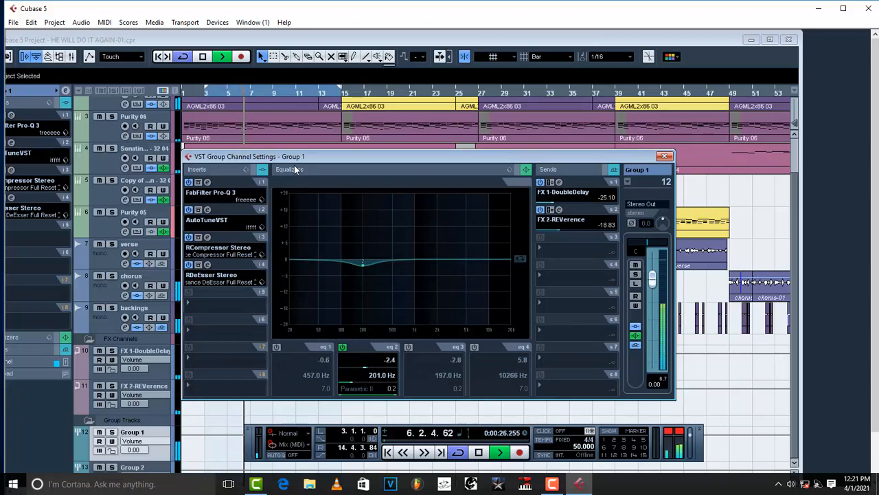
- Stop playback and save the project
key("space")
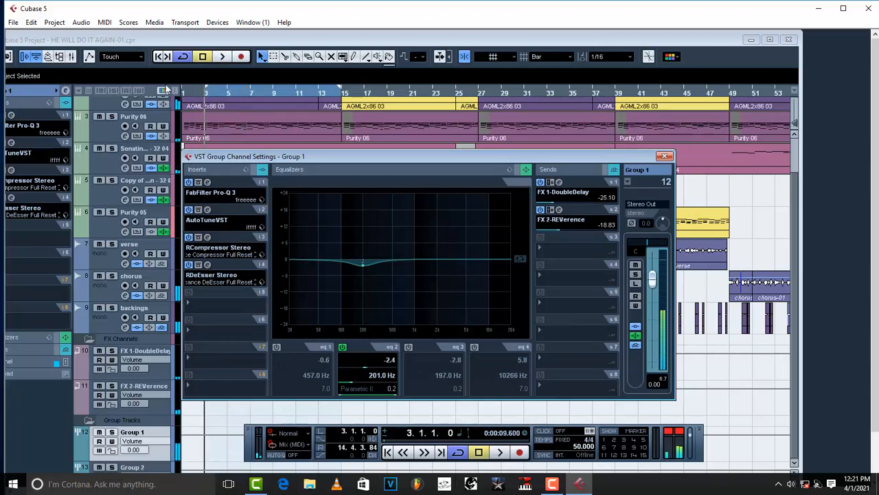
left_click(13, 24)
left_click(41, 100)
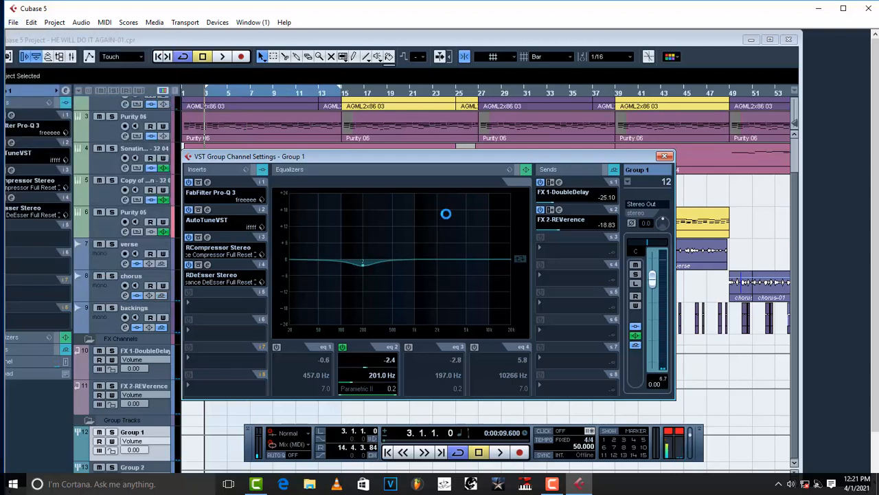
- During playback, set Group 1's REVerence send level to -18.28 and its DoubleDelay send level to -27.03
key("space")
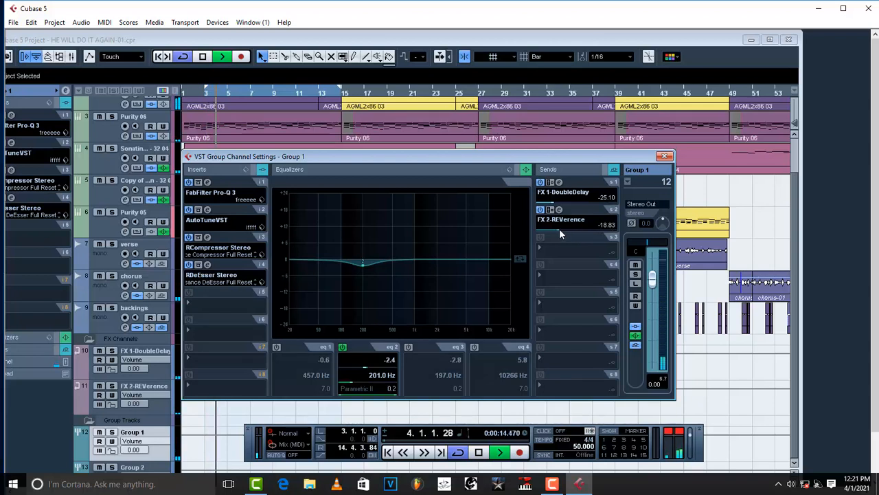
left_click_drag(559, 229, 561, 228)
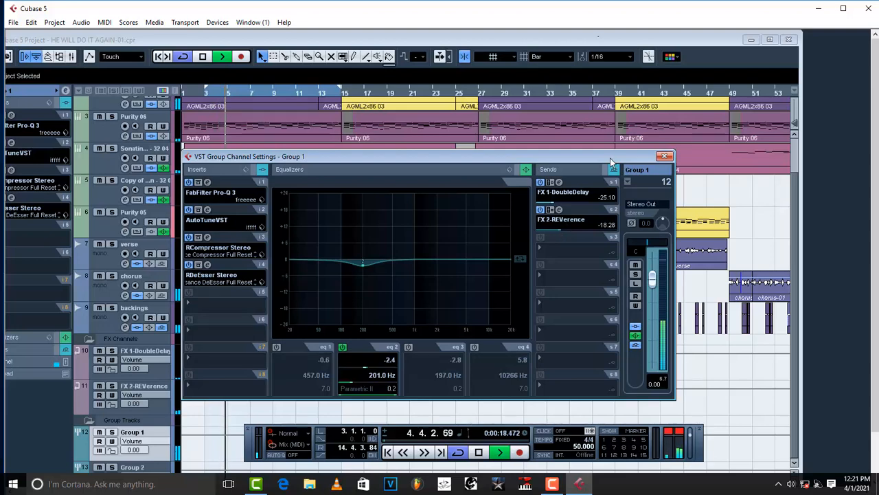
left_click_drag(608, 156, 617, 126)
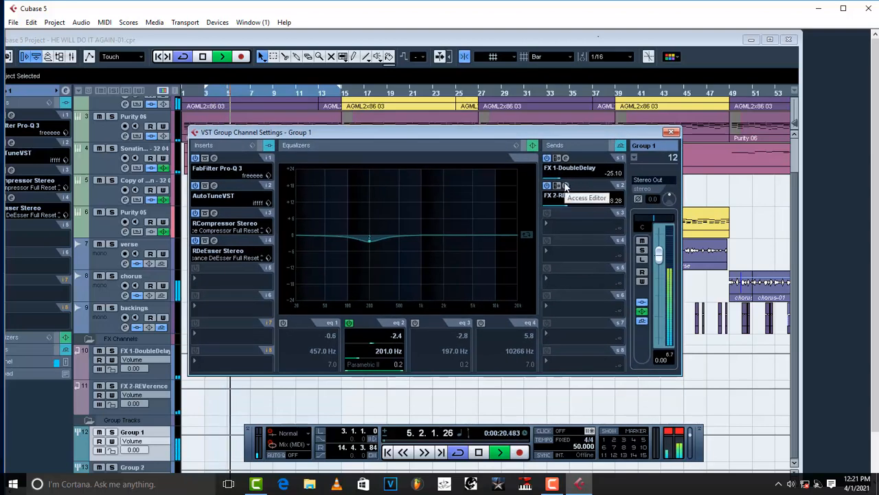
left_click(561, 179)
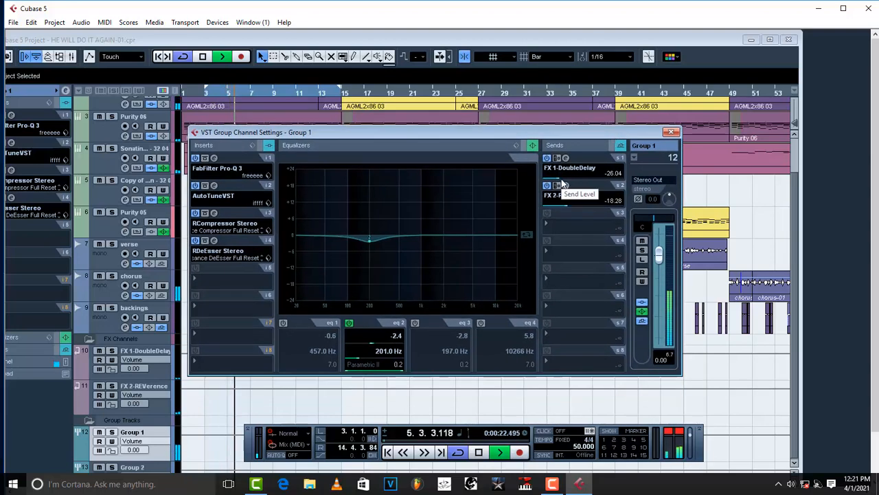
scroll(561, 180, "down", 1)
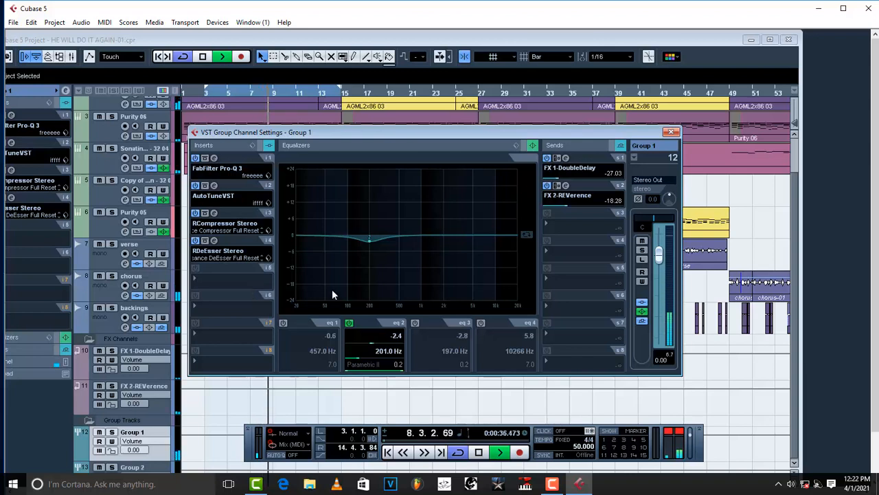
- Enable equalizer band 3 on Group 1 as a gentle 1.4 dB boost at 5006 Hz
left_click(490, 234)
mouse_move(490, 234)
left_mouse_down()
mouse_move(486, 227)
mouse_move(474, 233)
left_mouse_up()
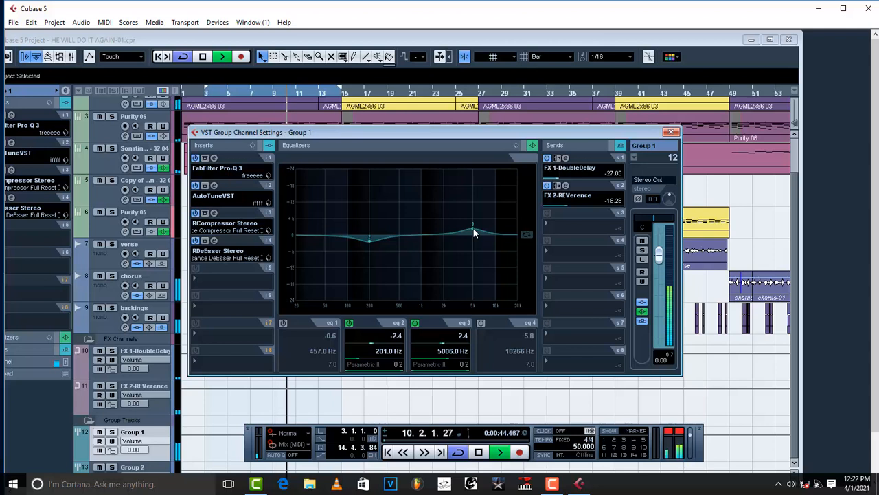
key("space")
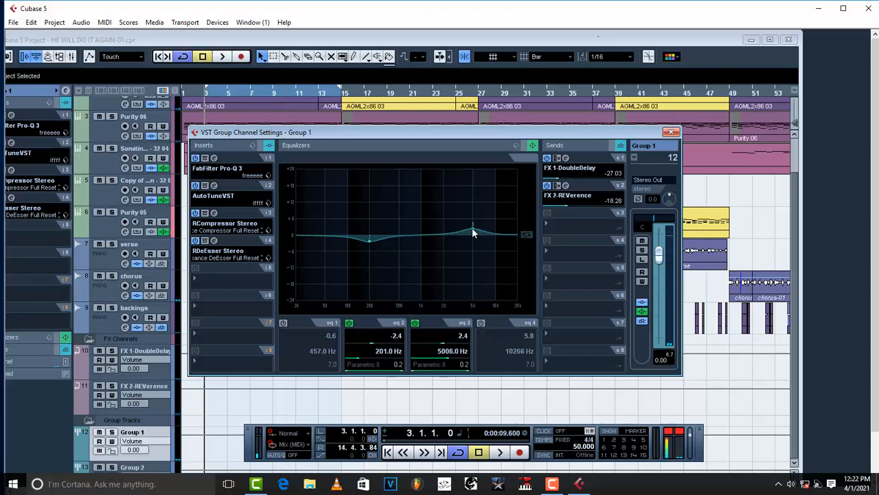
left_click_drag(473, 228, 473, 230)
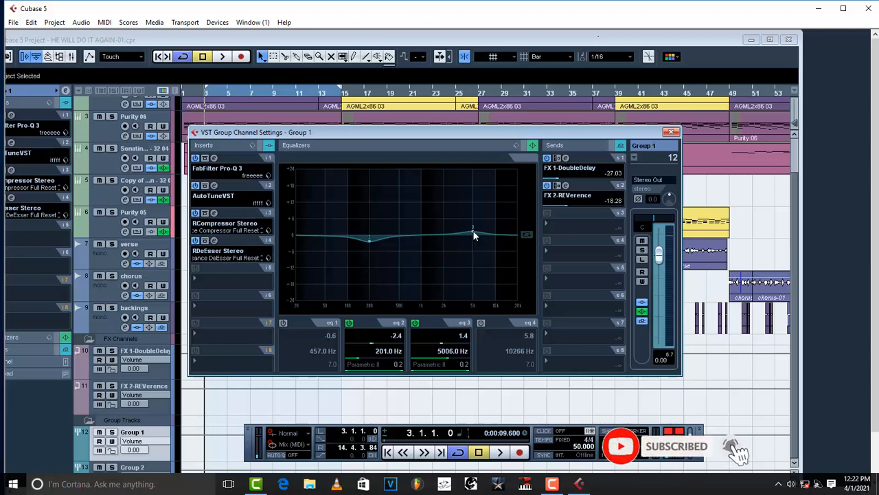
- Play back the section from bar 3 twice to listen to Group 1 with its equalizer settings
key("space")
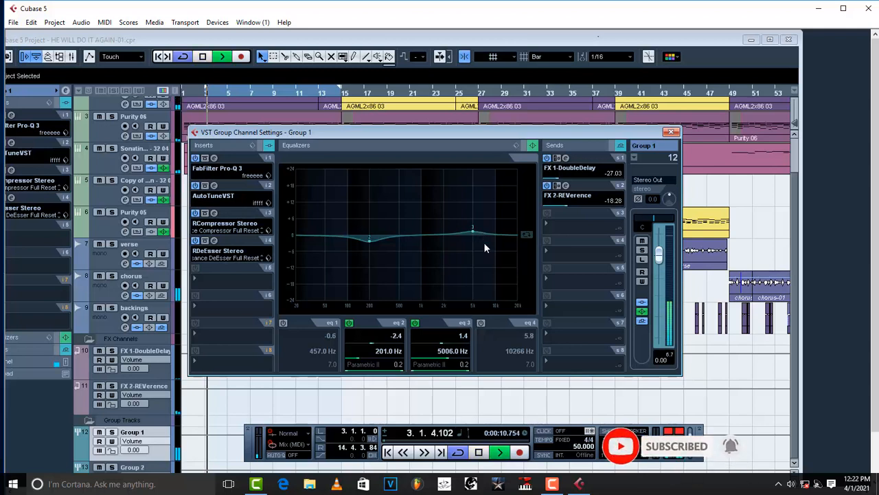
key("space")
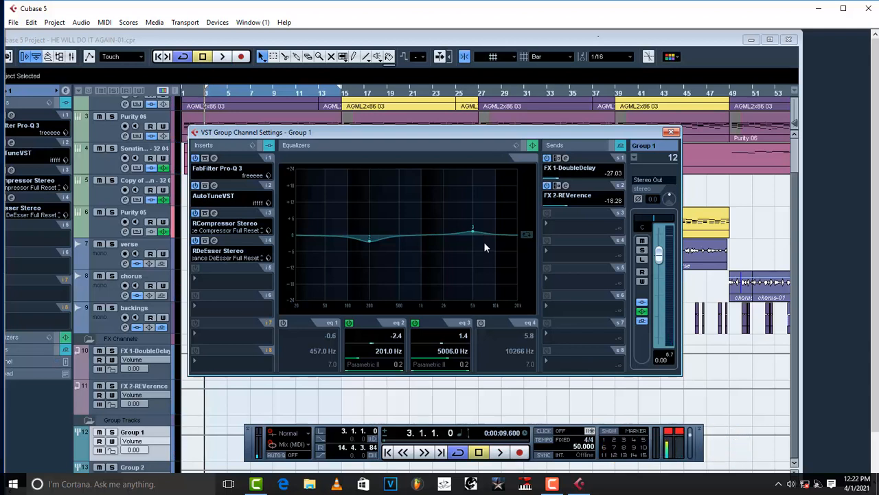
key("space")
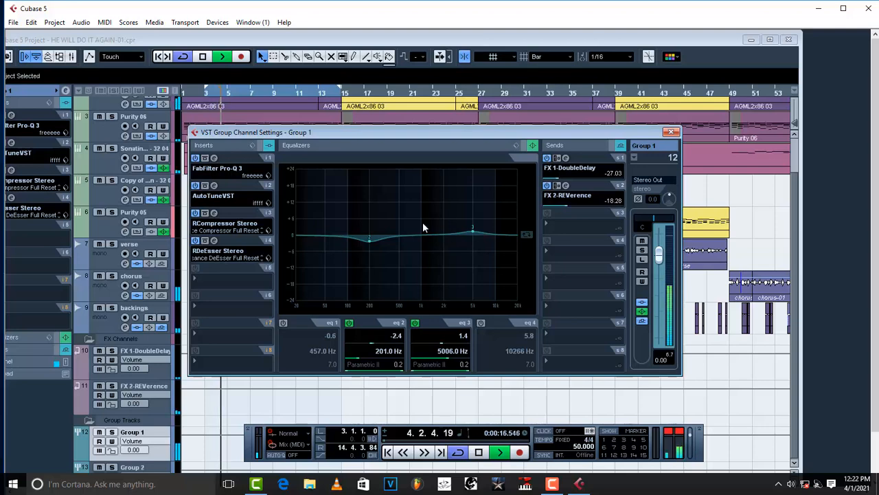
key("space")
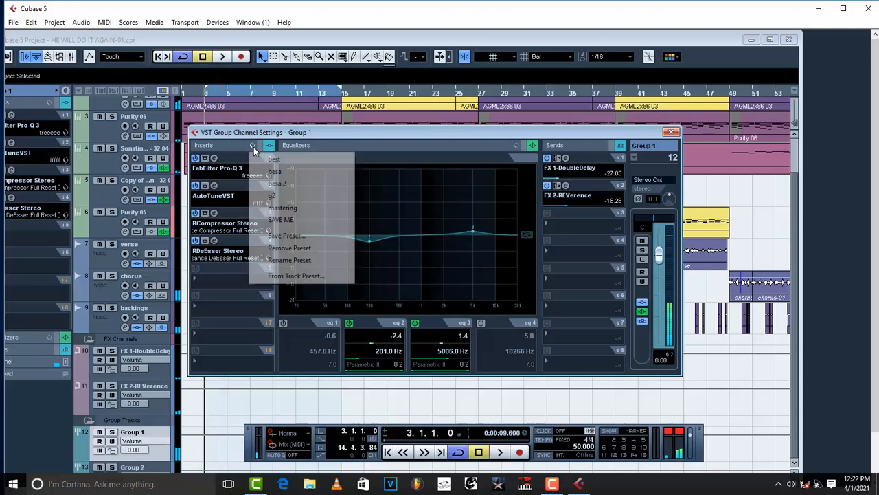
- Save Group 1's insert chain as an inserts preset named "hyyyyyyyy"
left_click(253, 145)
left_click(287, 236)
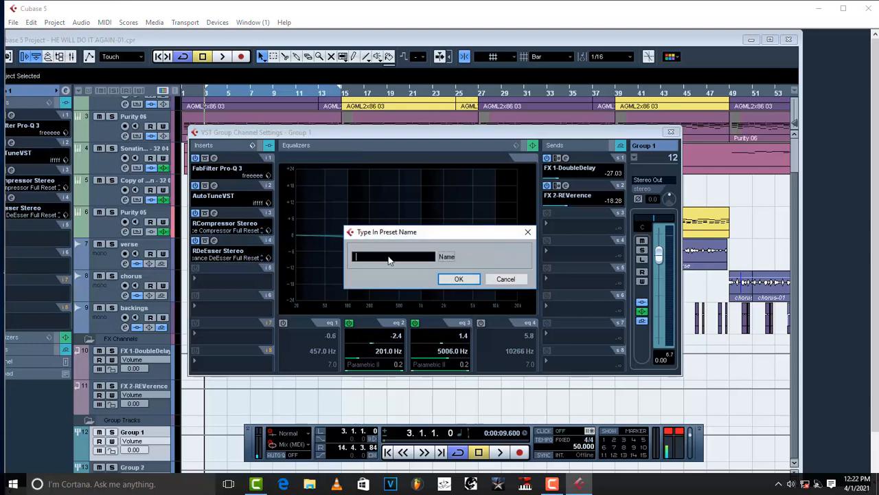
type("hyyyyyyyy")
left_click(458, 279)
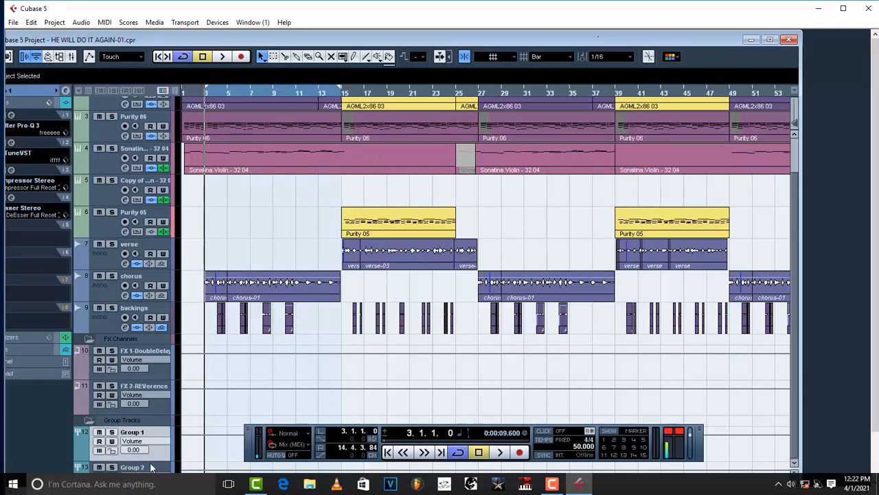
- Load the "hyyyyyyyy" inserts preset on Group 2 and maximize the project window
left_click(127, 398)
left_click(48, 102)
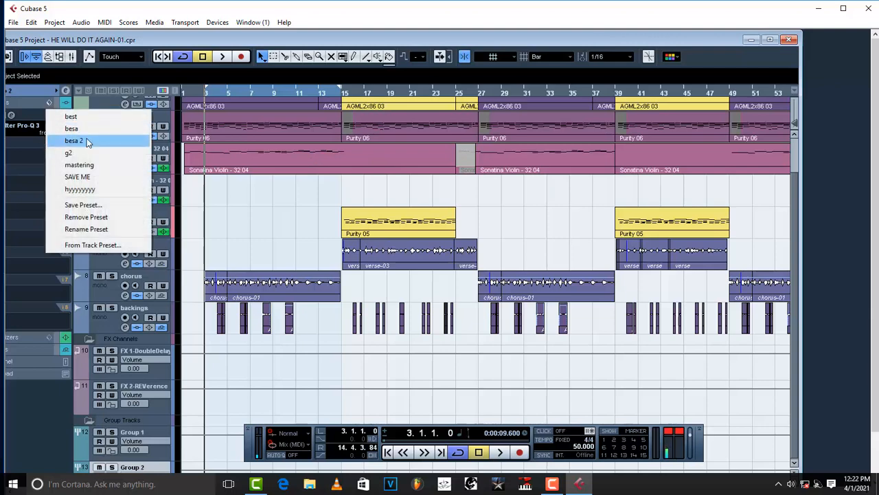
left_click(93, 192)
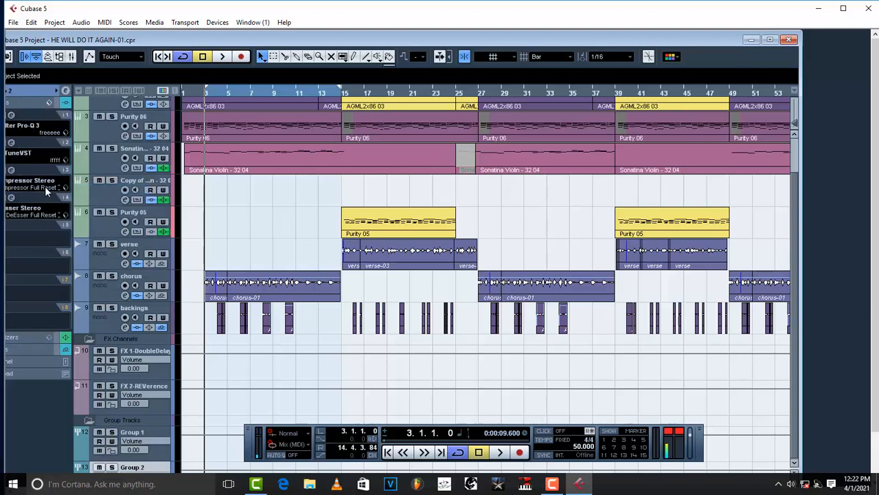
double_click(294, 42)
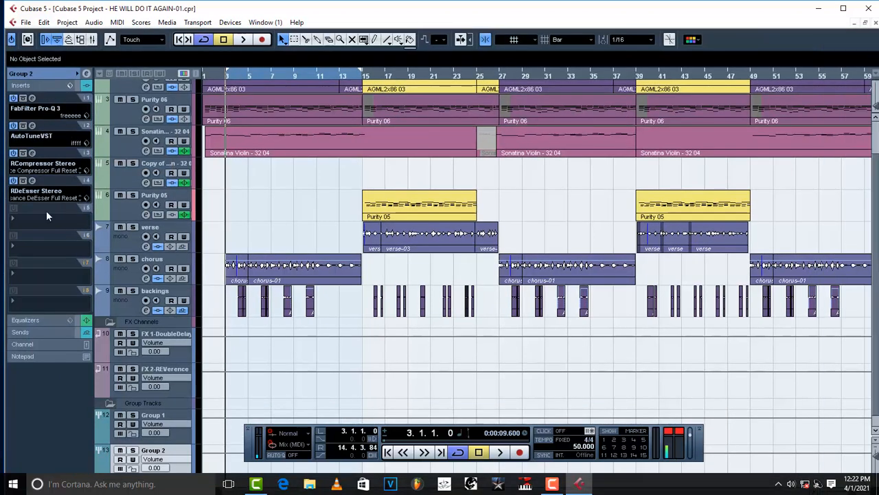
- Select the verse track and listen to the first verse from bar 15
left_click(184, 435)
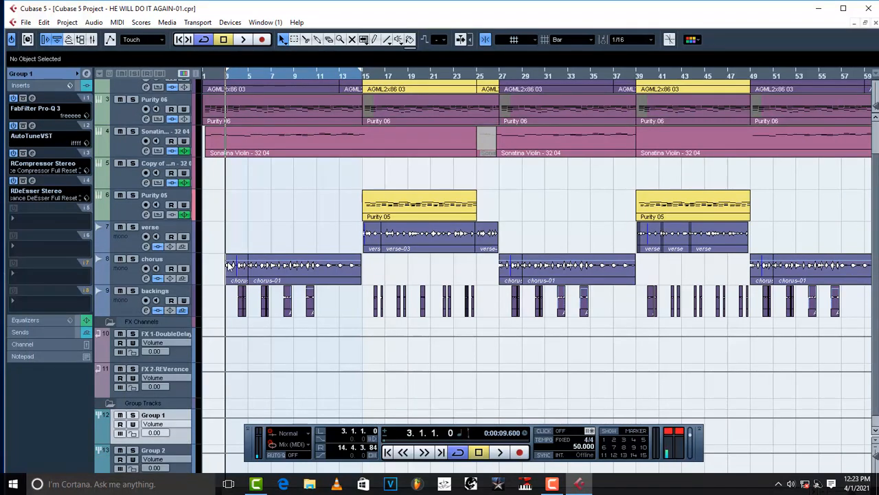
left_click(126, 240)
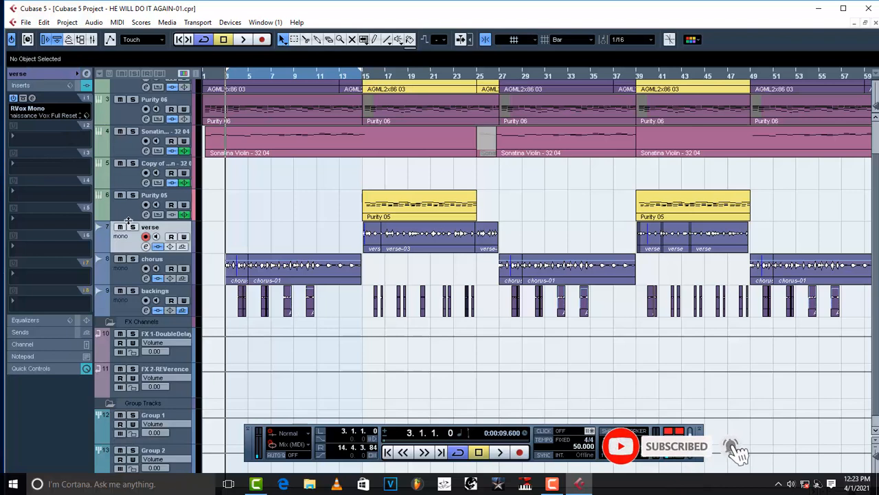
left_click(363, 78)
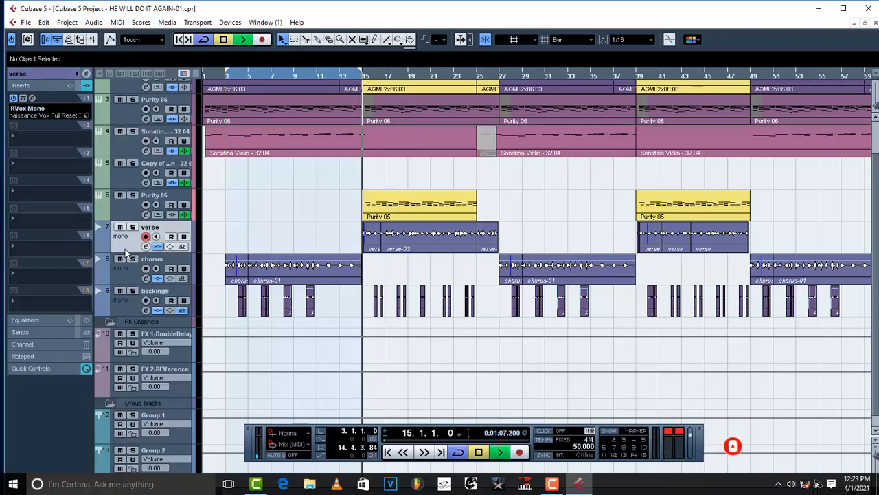
key("space")
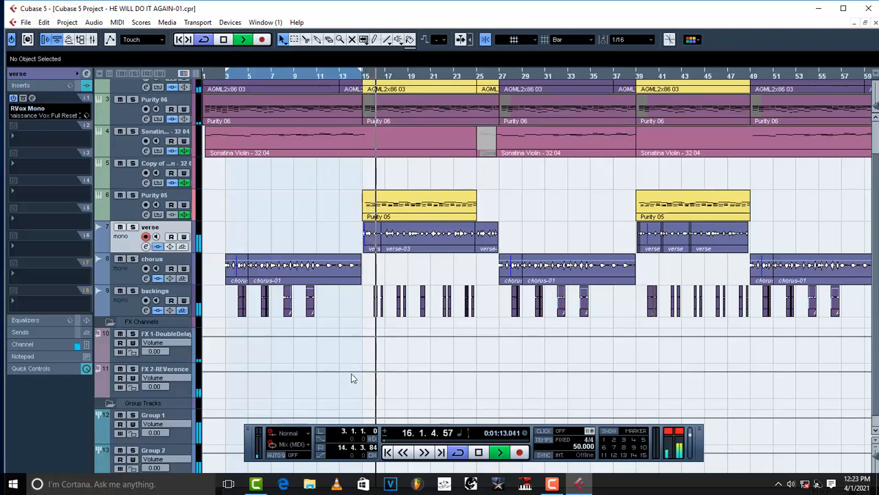
key("space")
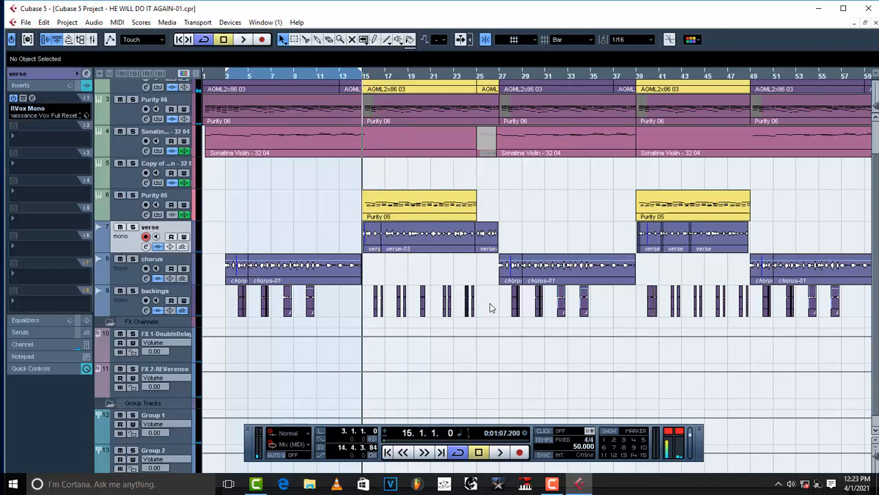
- Set the volume of all backings clips in the first verse, from bar 16, to -10 dB during playback
left_click_drag(489, 303, 369, 319)
key("space")
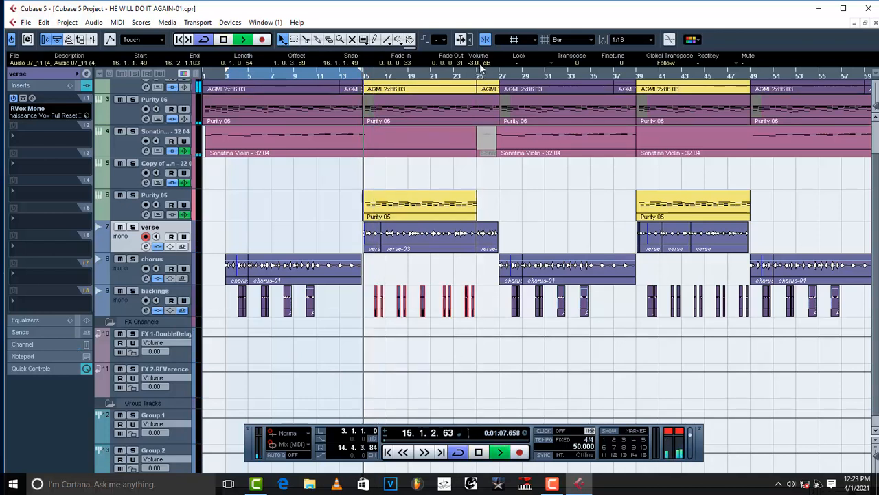
scroll(481, 63, "down", 3)
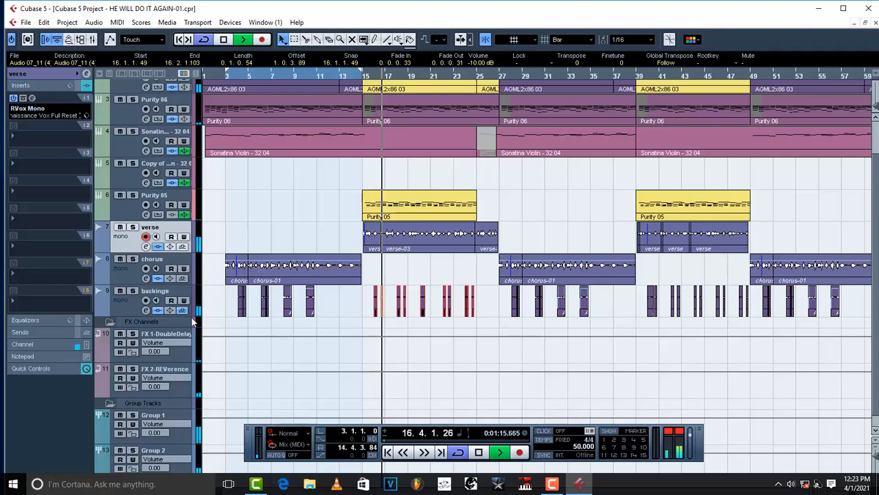
- Check the AutoTuneVST settings on Group 1 during playback and close the plug-in window
left_click(179, 436)
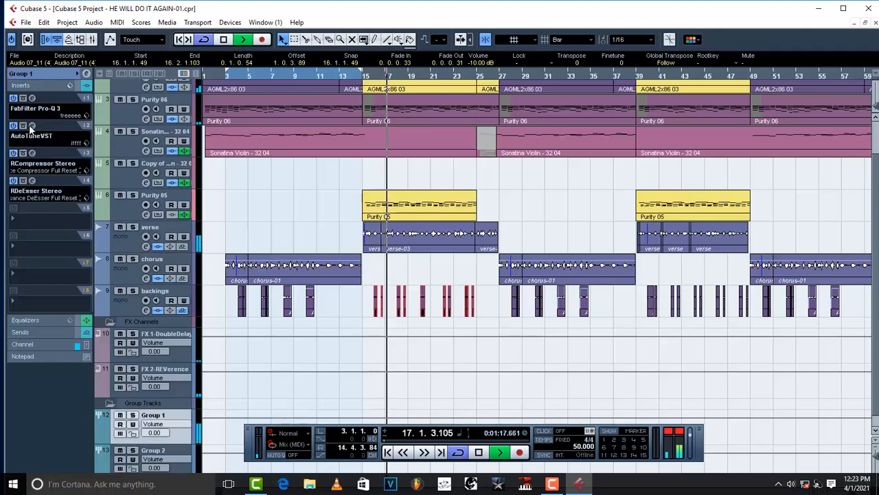
left_click(31, 126)
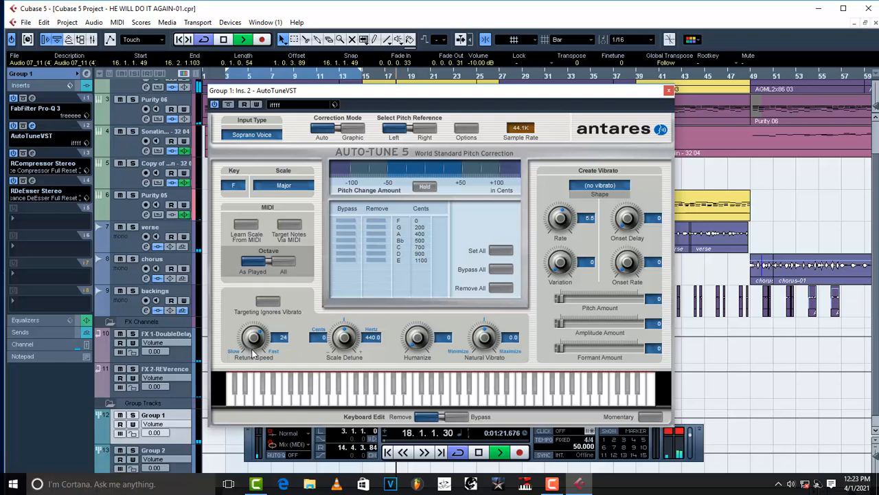
left_click(670, 92)
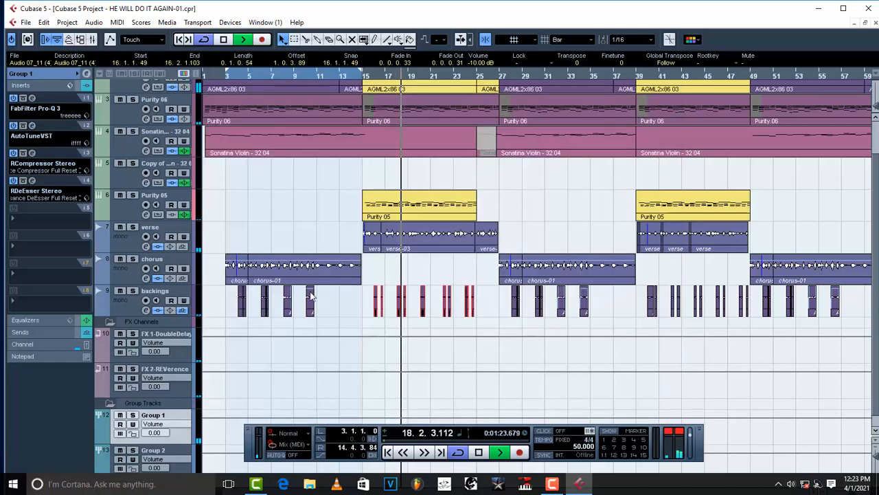
left_click(126, 244)
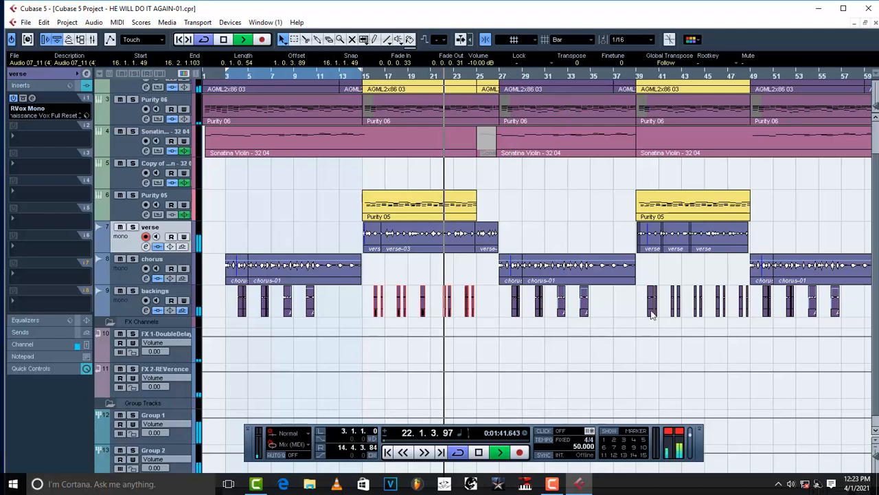
left_click_drag(634, 298, 754, 314)
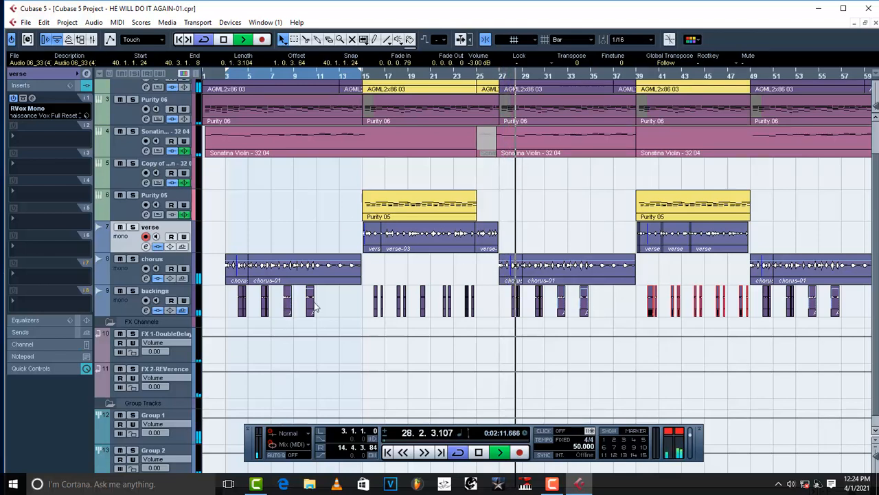
left_click_drag(339, 299, 223, 316)
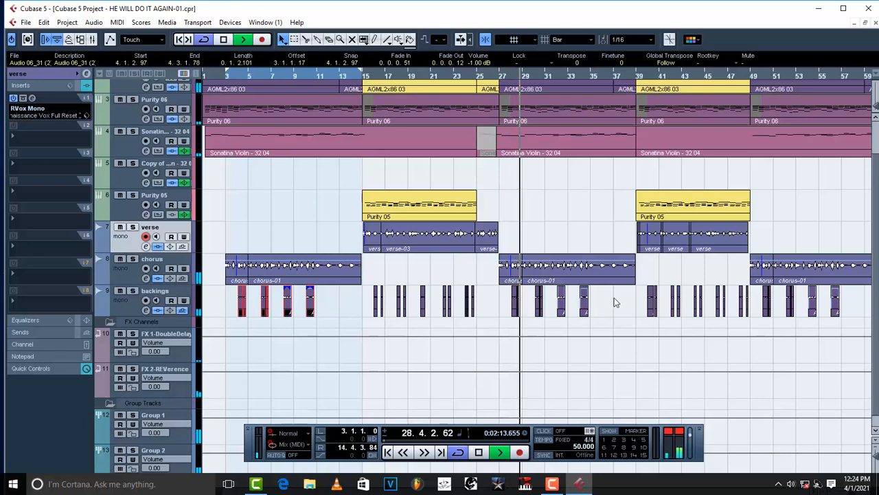
- Set the volume of the backings clips in the second chorus to -5 dB, restarting playback from bar 28 to hear them
left_click_drag(613, 296, 506, 326)
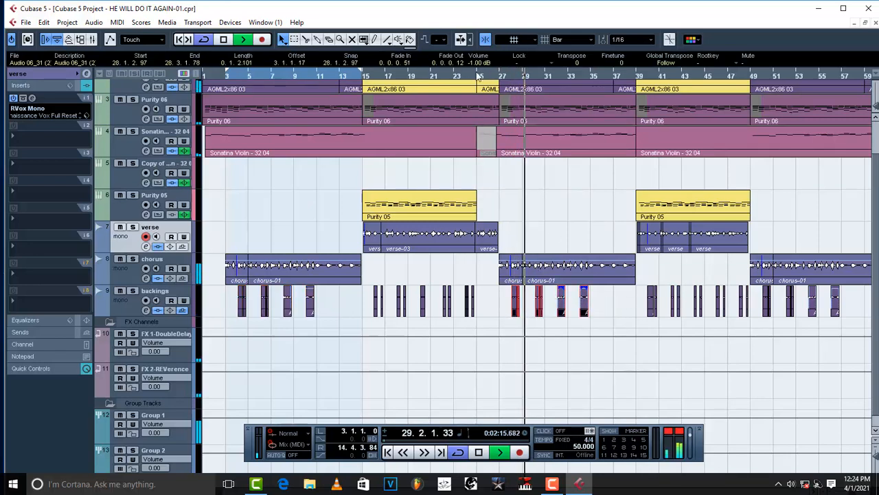
key("space")
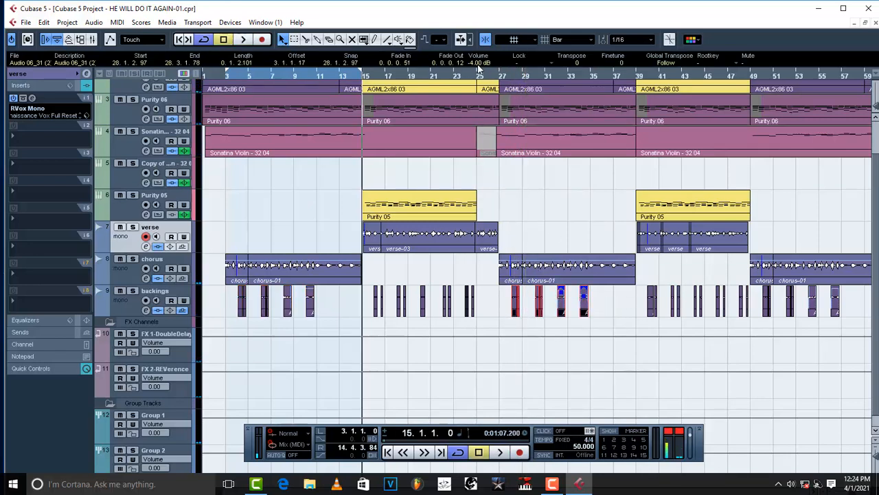
left_click(512, 75)
key("space")
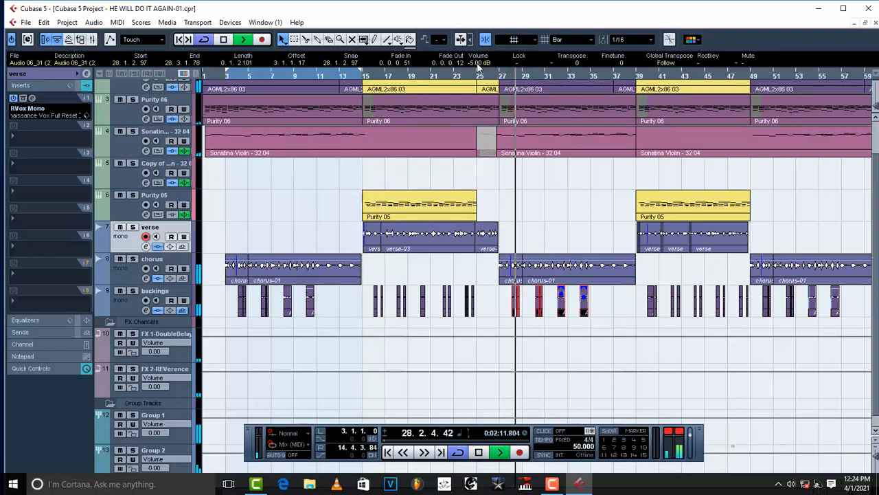
- Set the volume of the backings clips in the first chorus to -5 dB and stop playback
left_click_drag(333, 308, 224, 319)
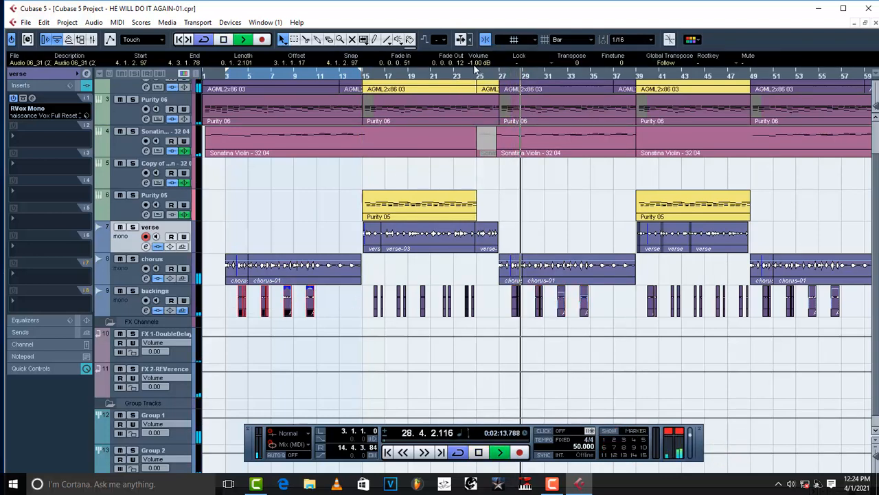
scroll(479, 64, "down", 2)
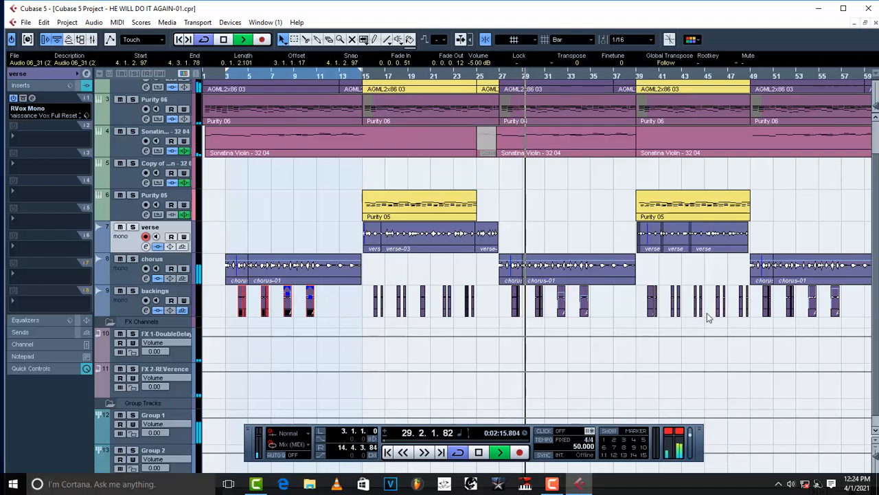
key("space")
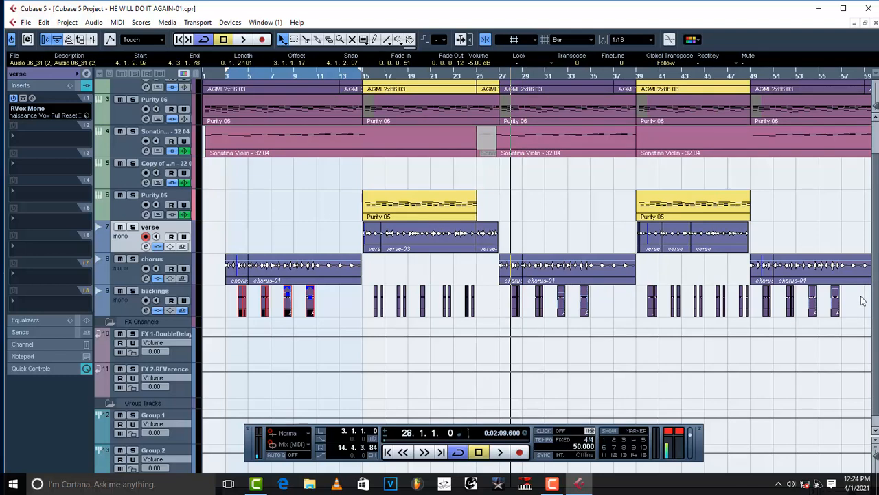
- Select the backings clip at bar 56 and listen to the second chorus from bar 28
left_click_drag(861, 302, 824, 351)
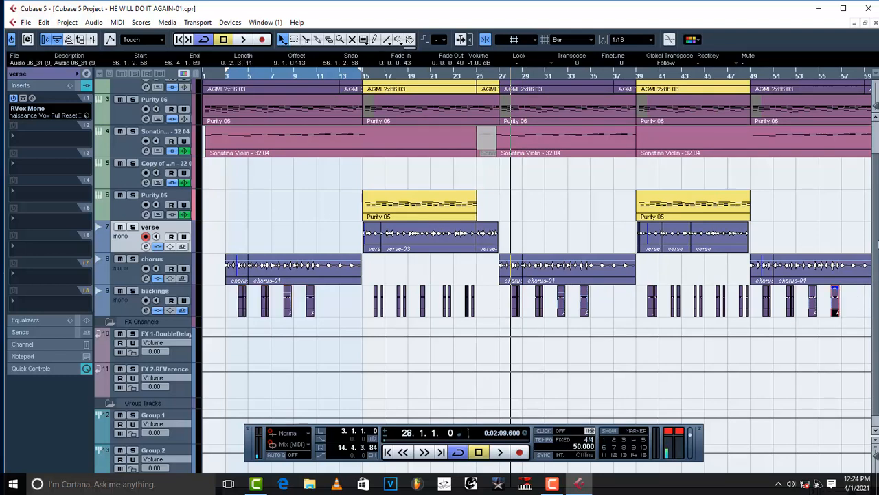
key("space")
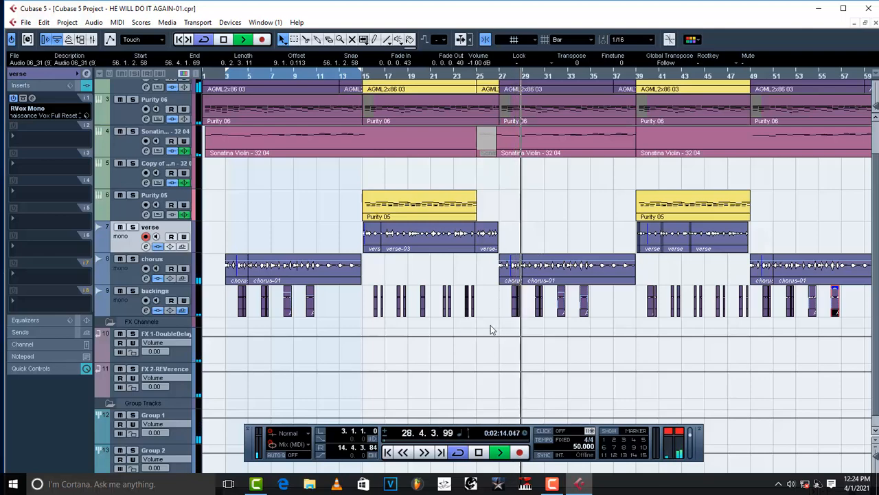
key("g")
key("g")
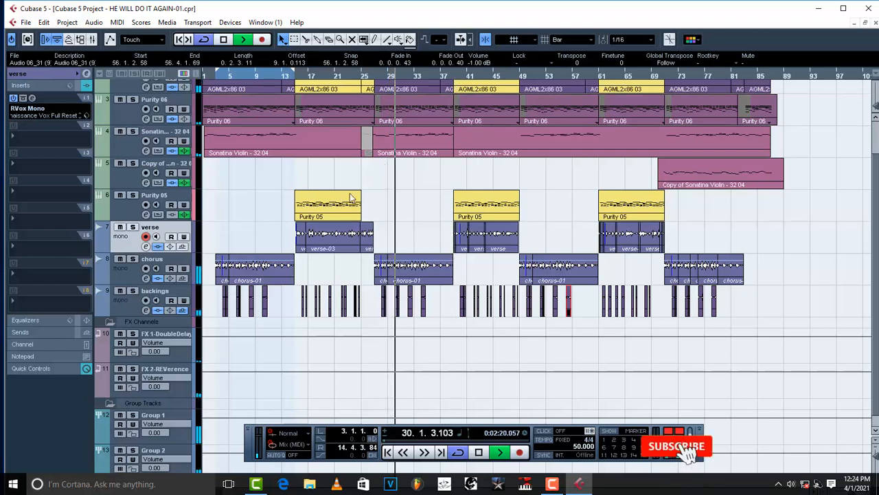
key("space")
- Set the volume of the Sonatina Violin track on track 4 to -9.41 during playback
left_click(127, 146)
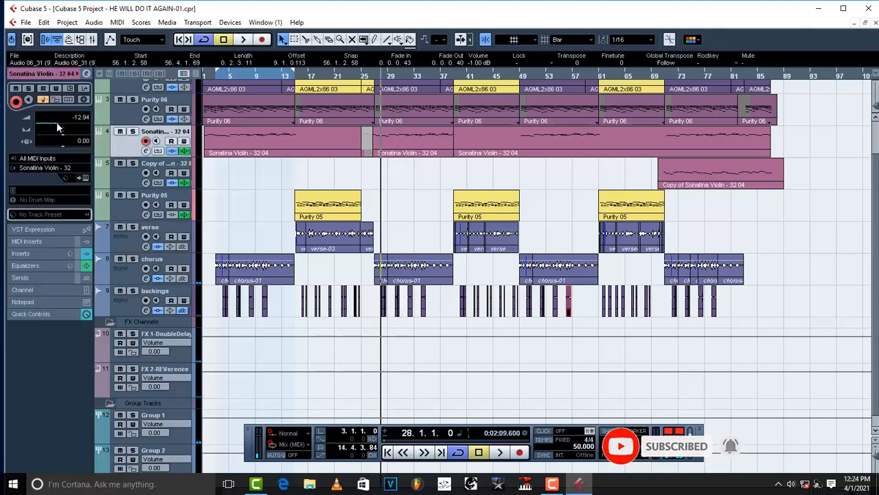
left_click_drag(59, 121, 63, 125)
key("space")
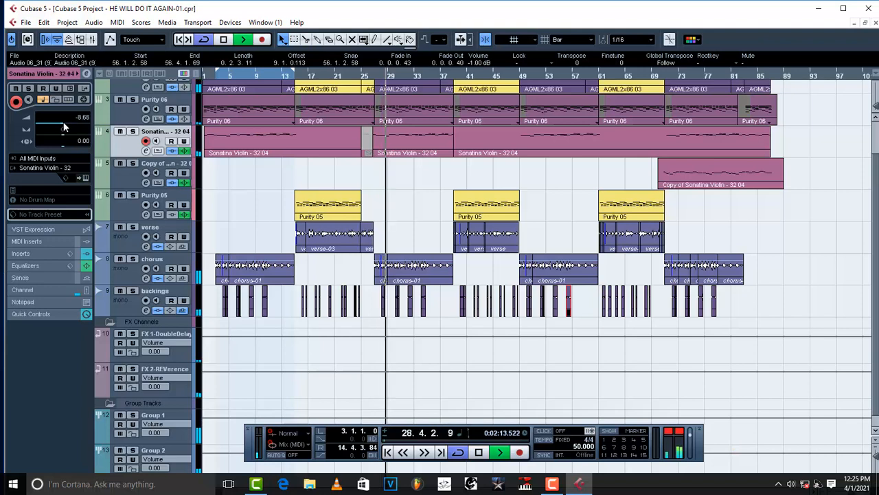
left_click_drag(64, 124, 64, 125)
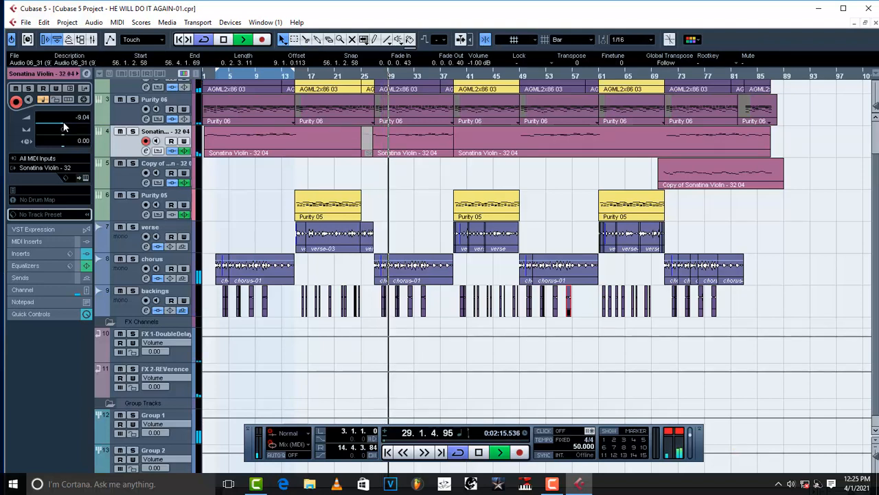
scroll(63, 123, "down", 1)
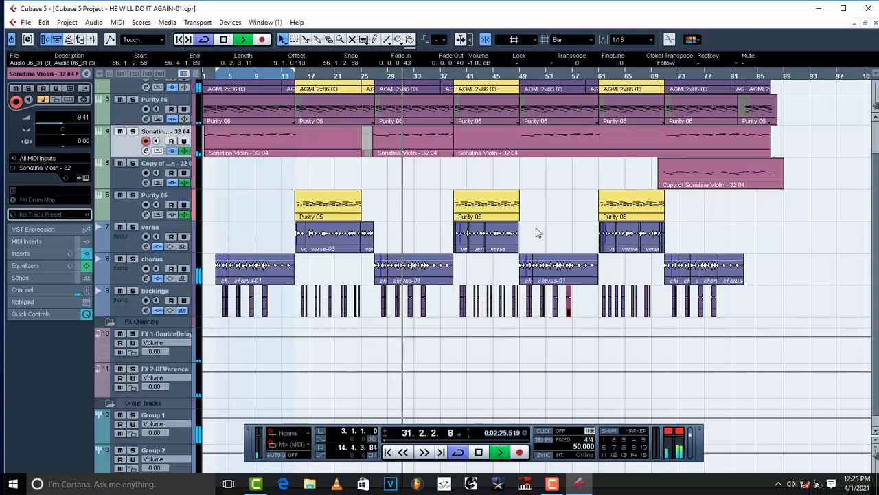
- Set the volume of the backings clips in the second verse to -9 dB, replaying from bar 39 to judge the level
key("space")
left_click(454, 77)
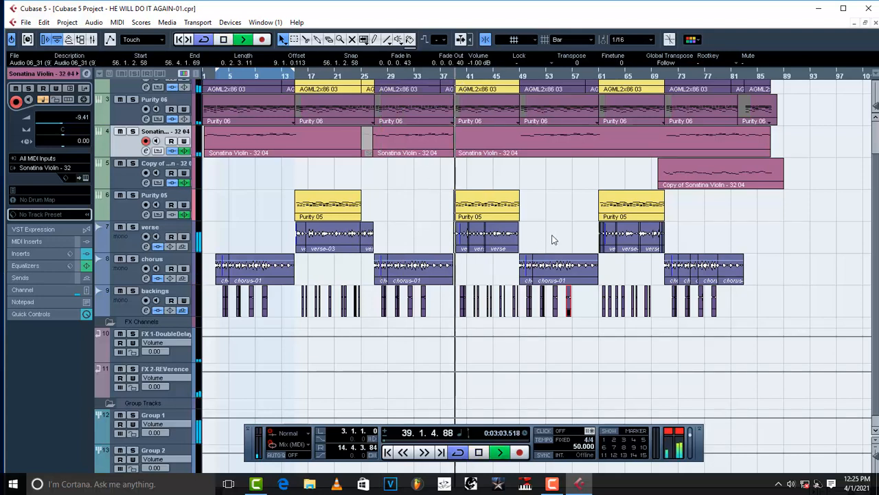
left_click(445, 311)
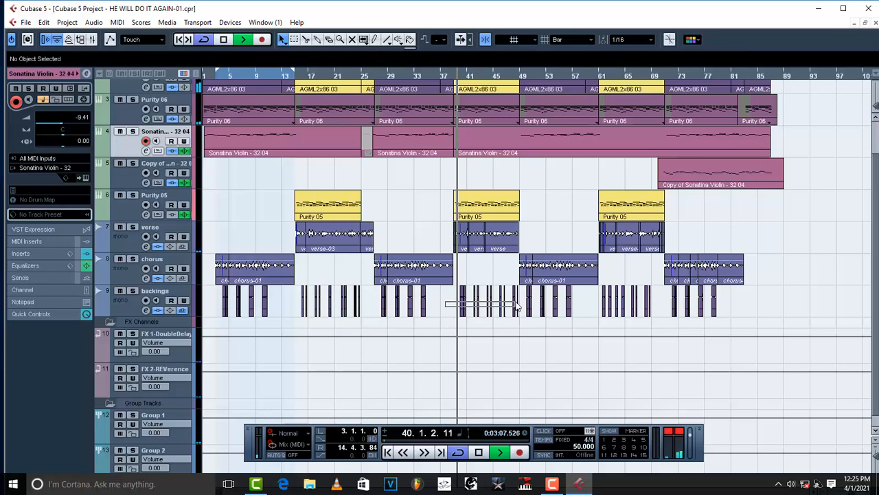
left_click_drag(520, 307, 521, 307)
key("space")
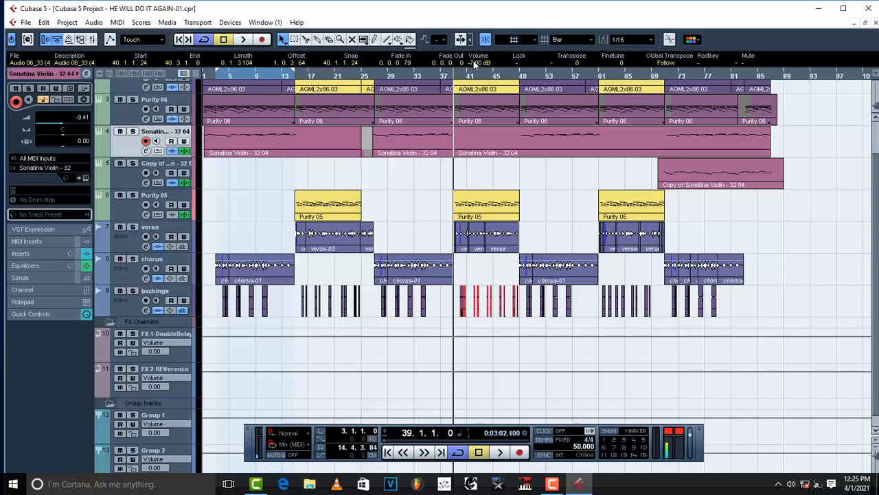
key("space")
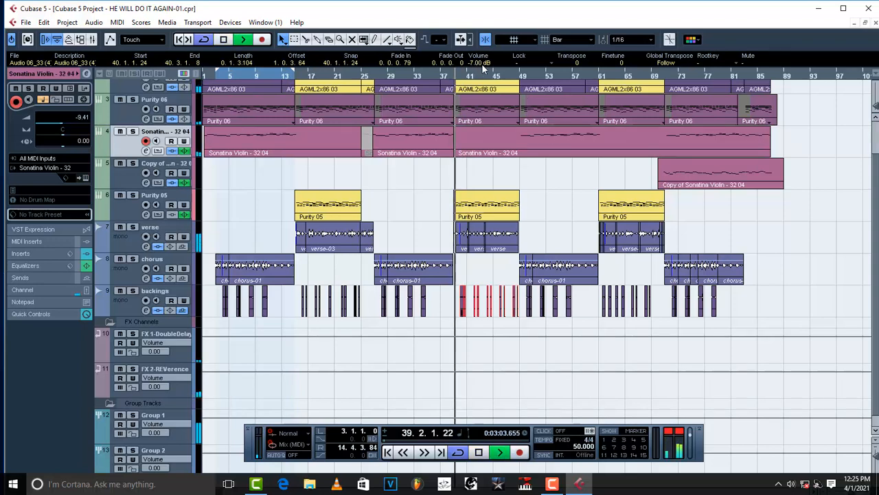
key("space")
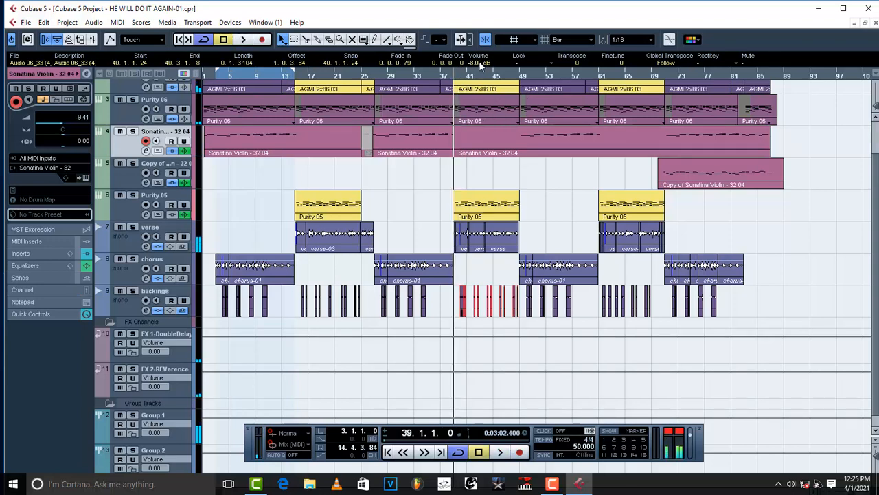
key("space")
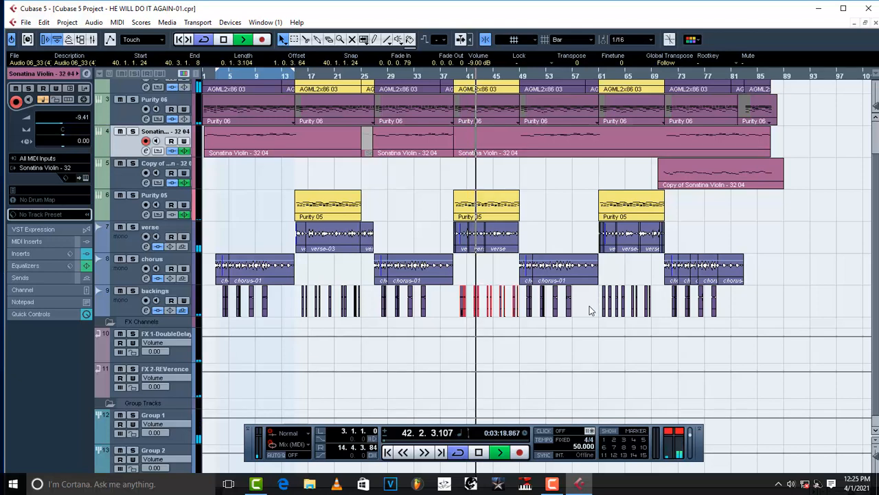
key("space")
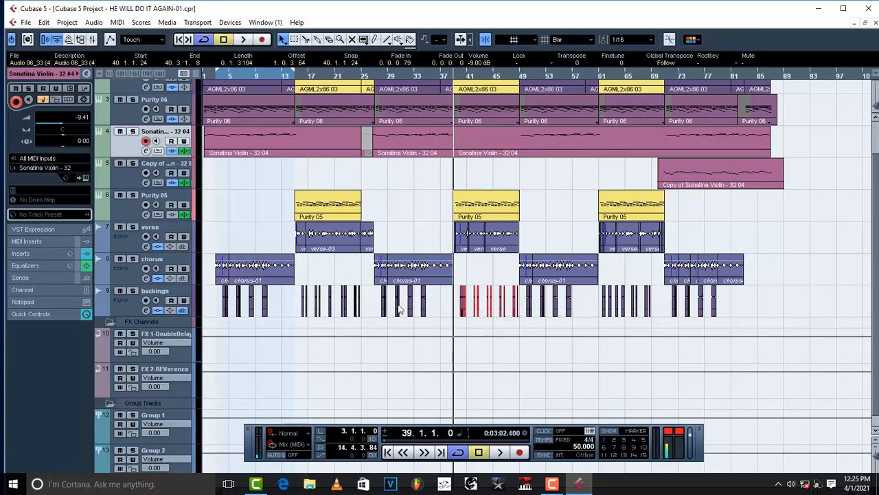
- Check the second chorus backings' level and set the volume of the backings clips in the third and last choruses to -5 dB
left_click_drag(439, 301, 376, 319)
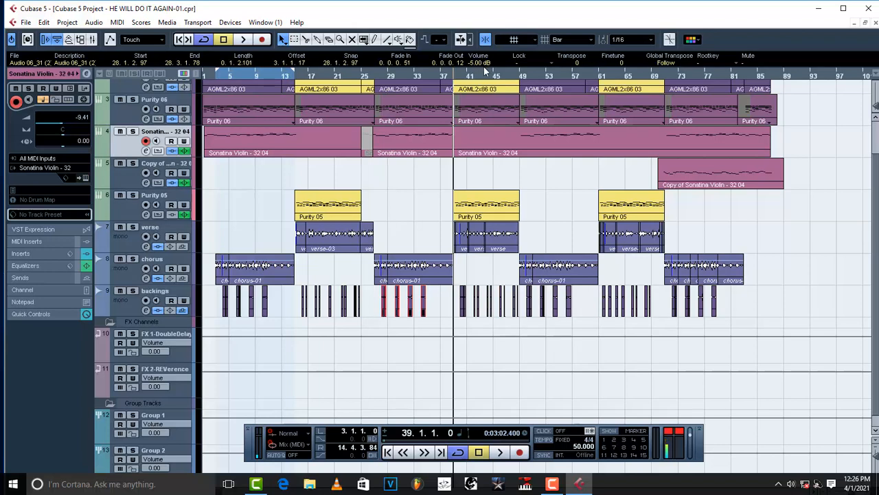
left_click_drag(595, 297, 529, 333)
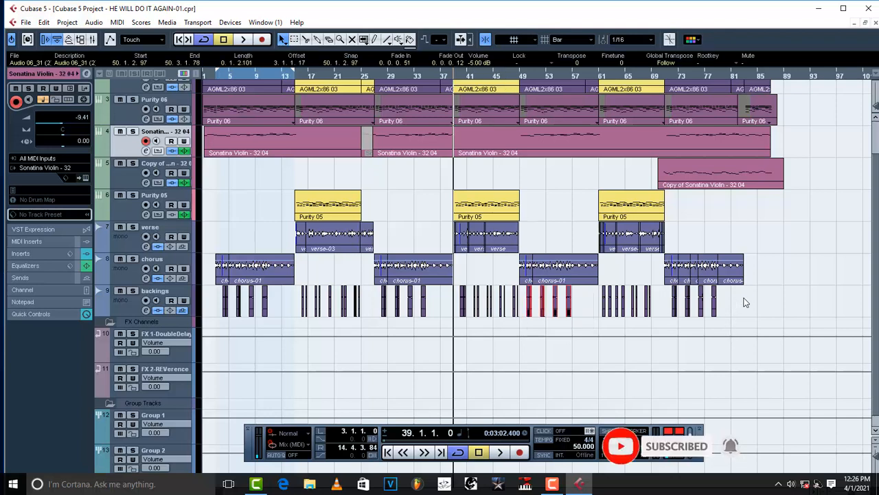
left_click_drag(762, 292, 665, 320)
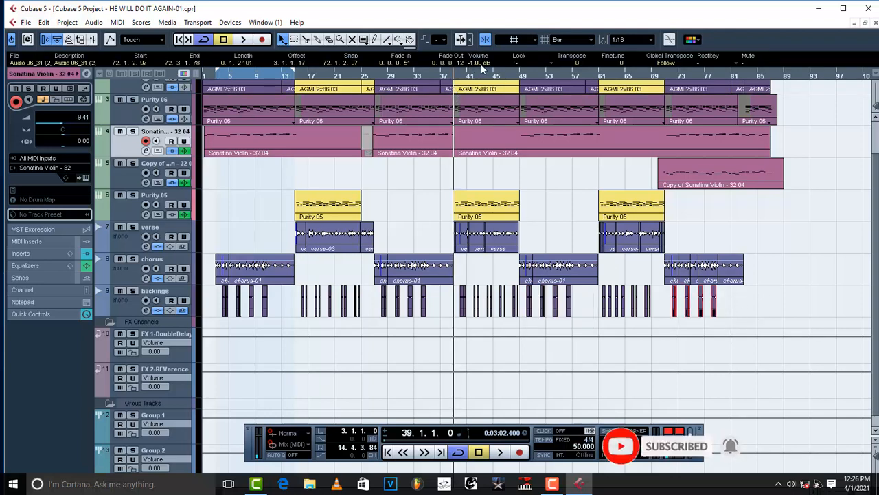
scroll(483, 67, "down", 4)
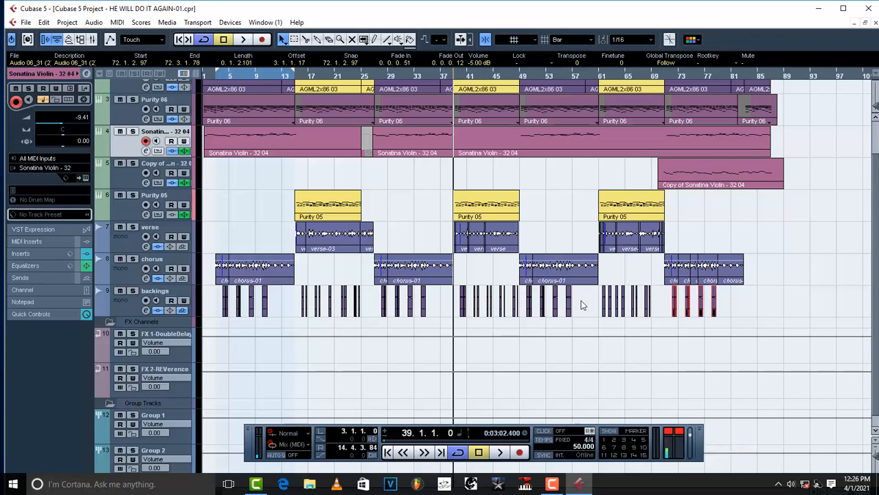
- Check the volume of the first chorus backings clips and listen to the second verse from bar 39
left_click_drag(278, 297, 210, 333)
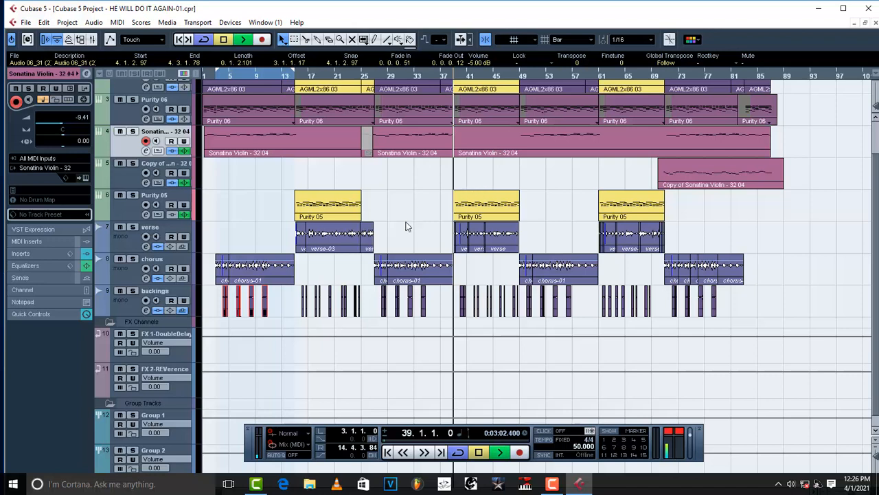
left_click(430, 222)
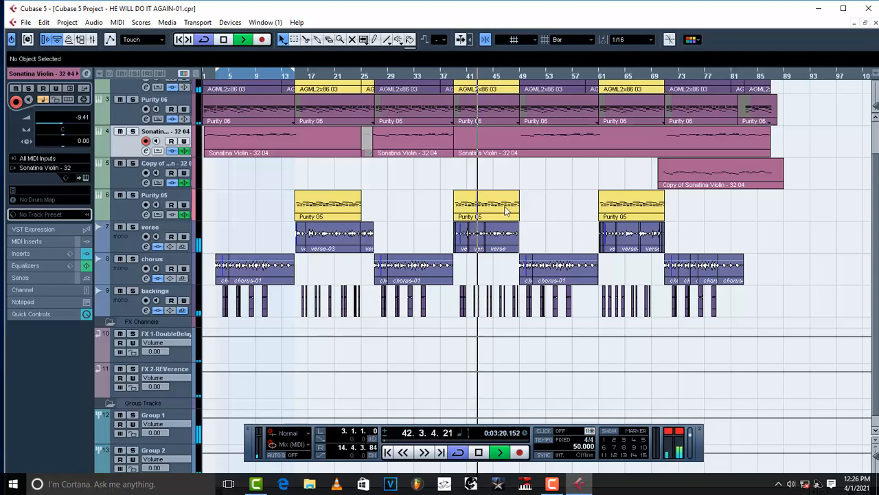
scroll(391, 197, "up", 2)
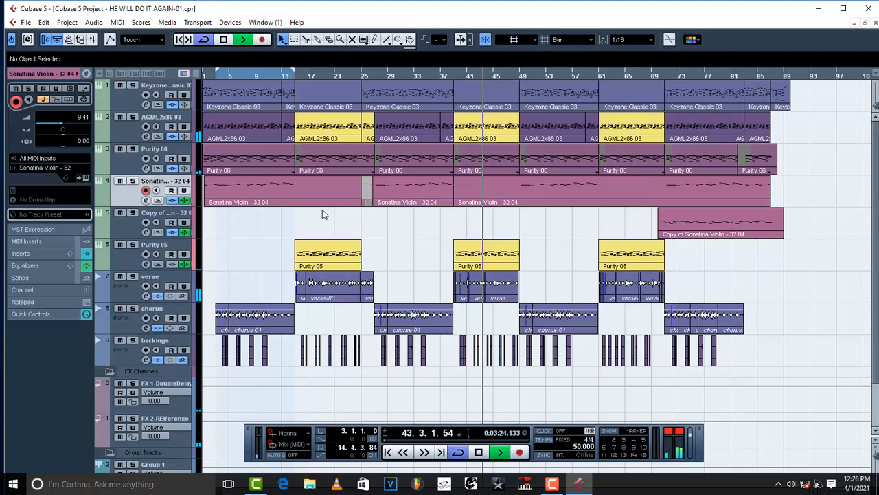
key("space")
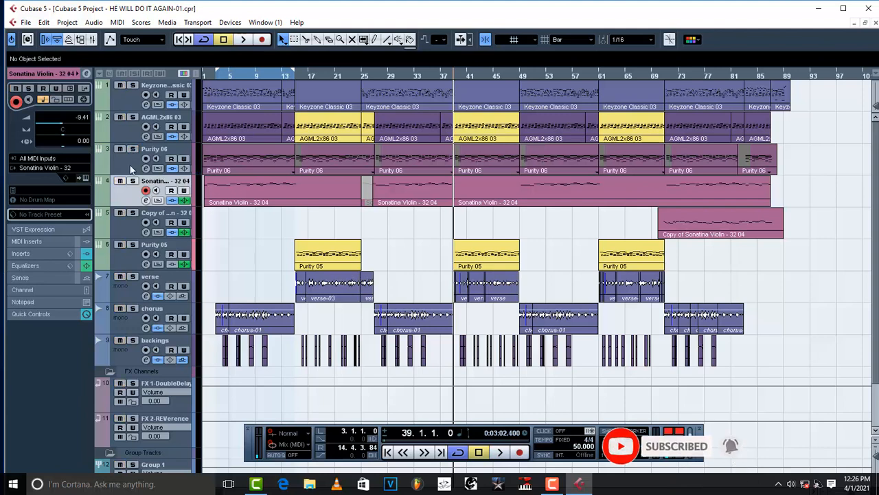
- Set the volume of the Purity 06 track on track 3 to -8.09 during playback from bar 39 and save the project
left_click(129, 165)
key("space")
left_click_drag(61, 122, 69, 121)
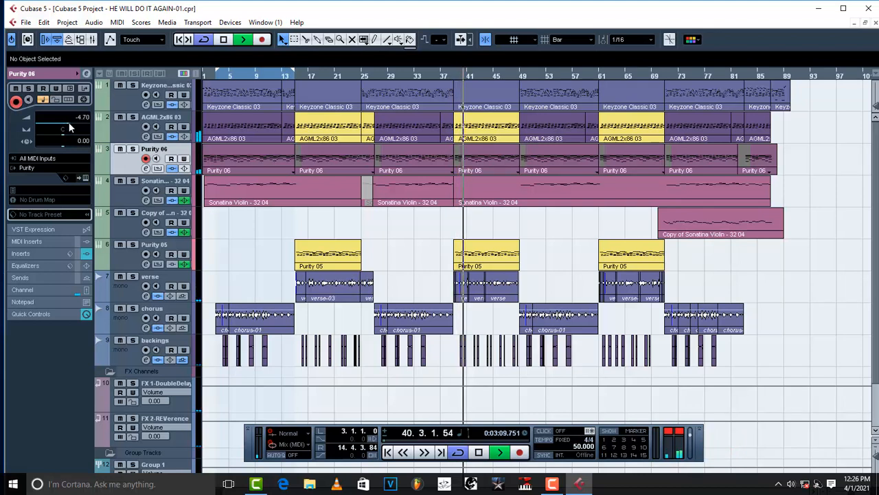
scroll(68, 127, "down", 3)
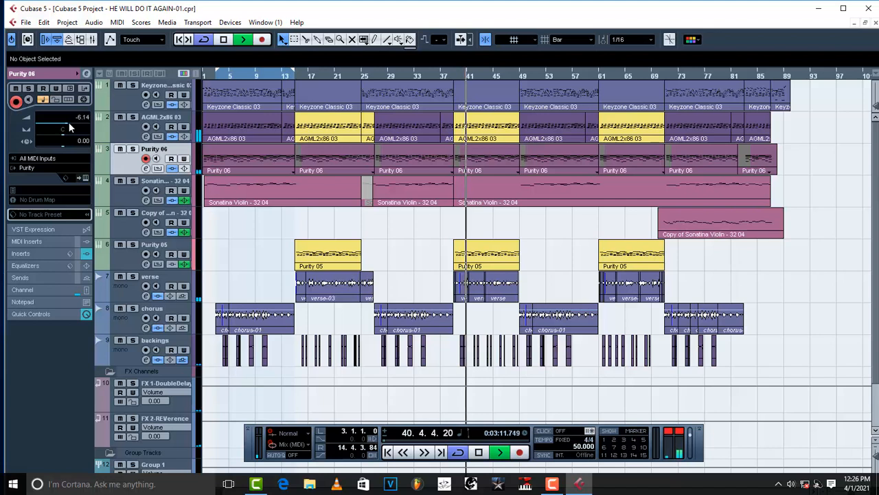
scroll(69, 127, "down", 2)
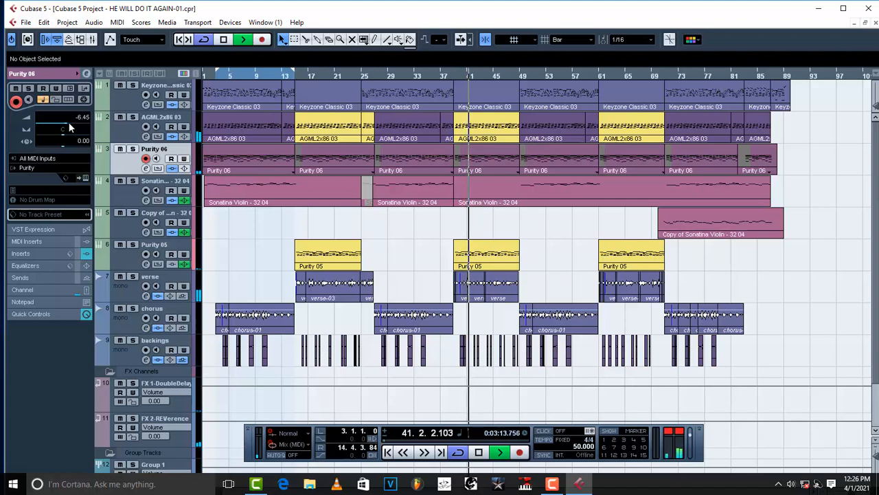
scroll(68, 127, "down", 1)
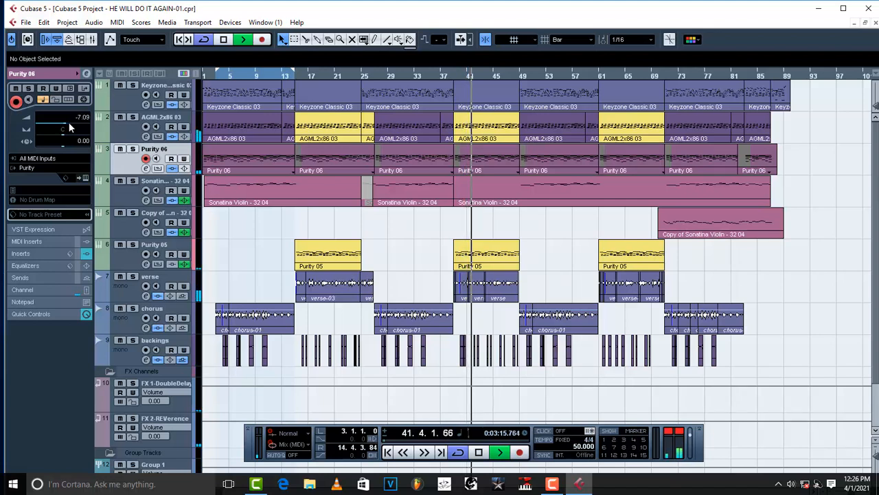
key("space")
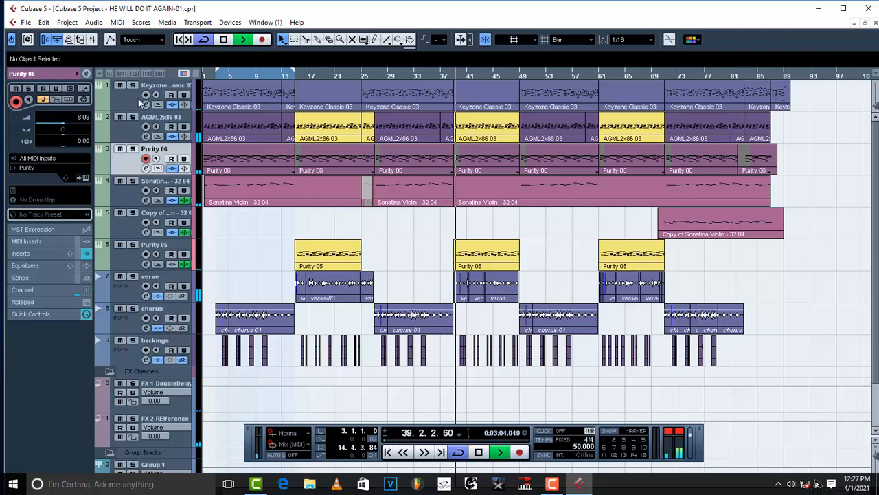
left_click(26, 21)
left_click(61, 100)
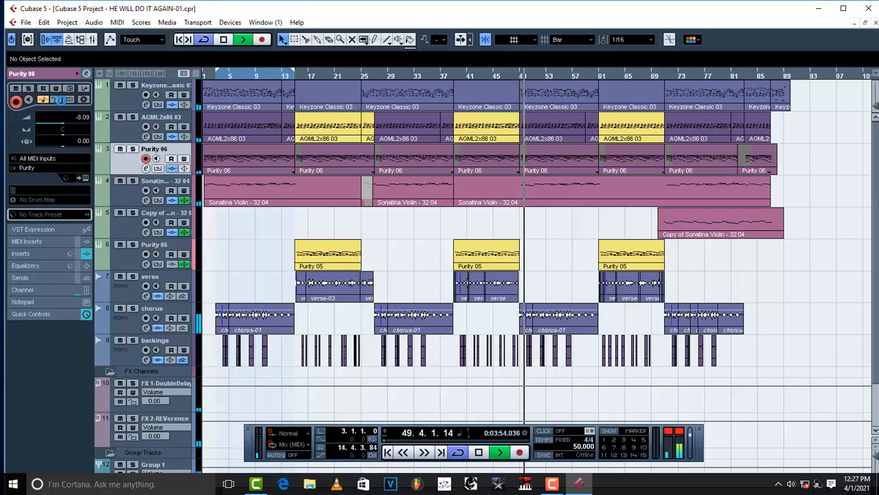
- Set the volume of the Sonatina Violin track on track 4 to -13.57 while playing the third chorus from bar 50
left_click(122, 195)
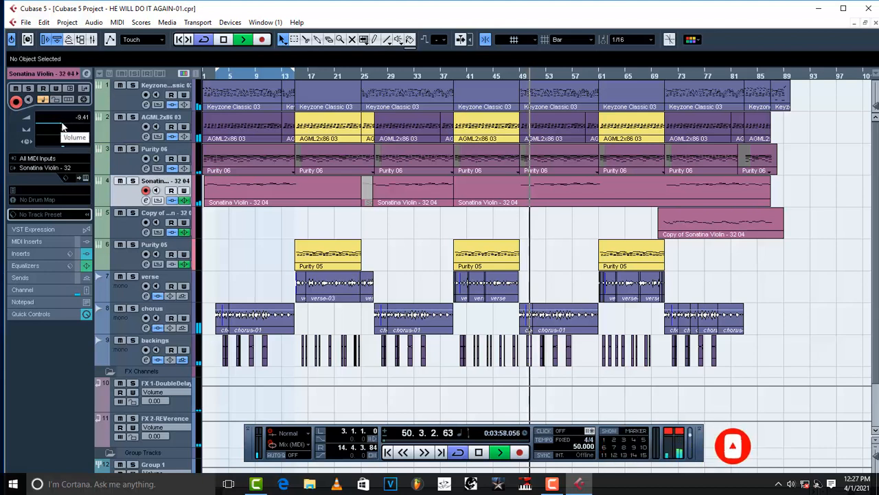
key("space")
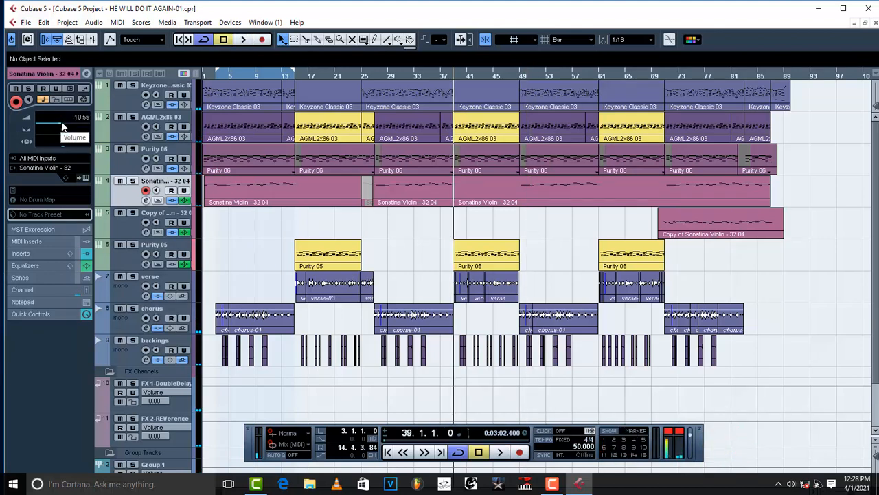
left_click(526, 74)
key("space")
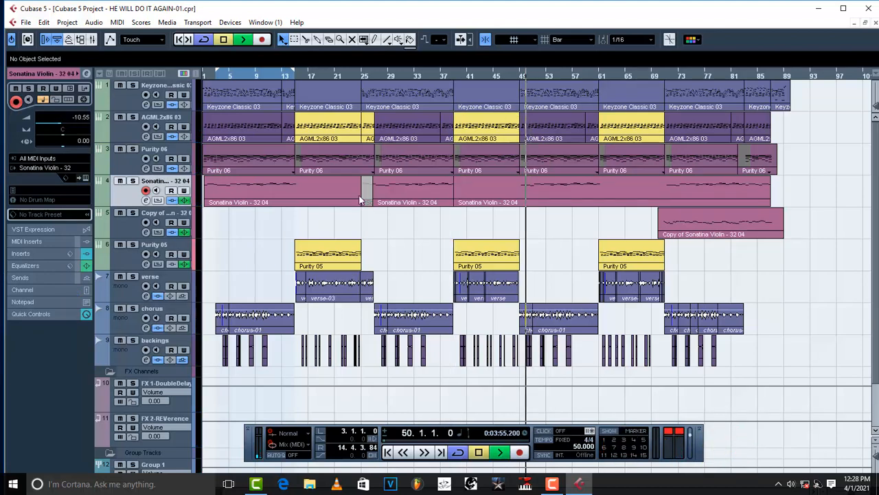
scroll(62, 121, "down", 6)
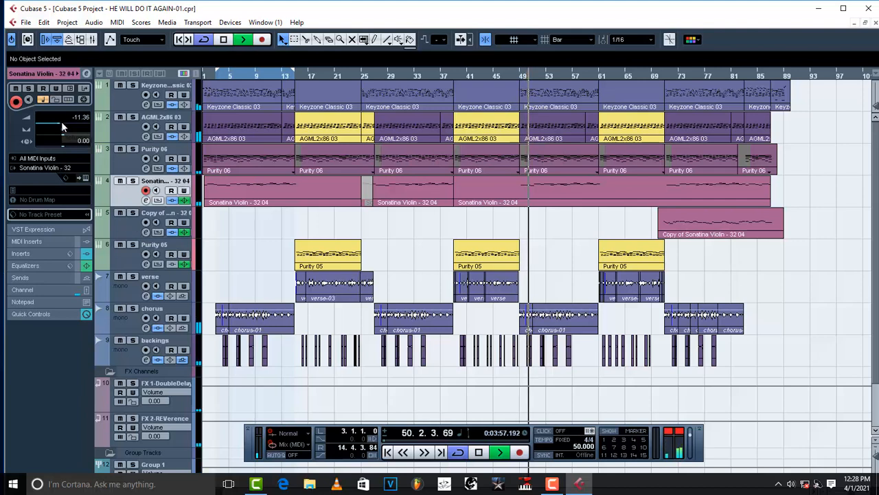
scroll(61, 126, "down", 3)
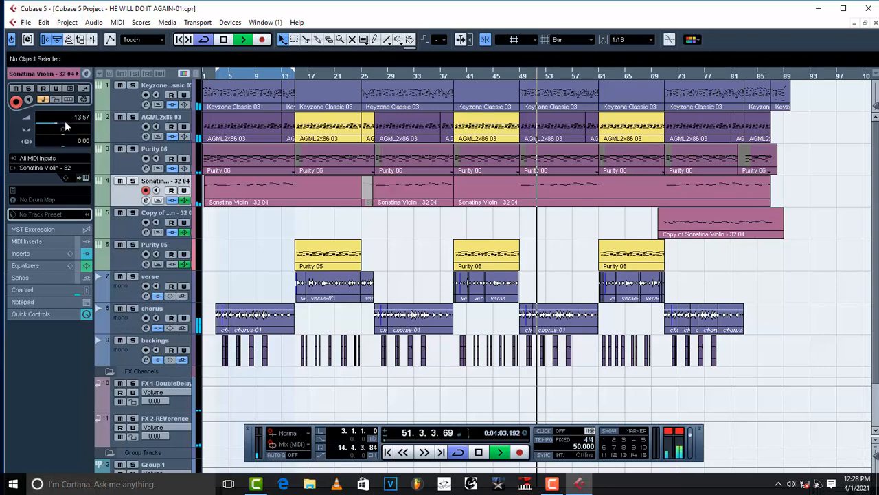
scroll(65, 121, "down", 2)
- Inspect the CLA Vocals Stereo insert on the Sonatina Violin channel, restore the full-size project view and stop playback
left_click(145, 200)
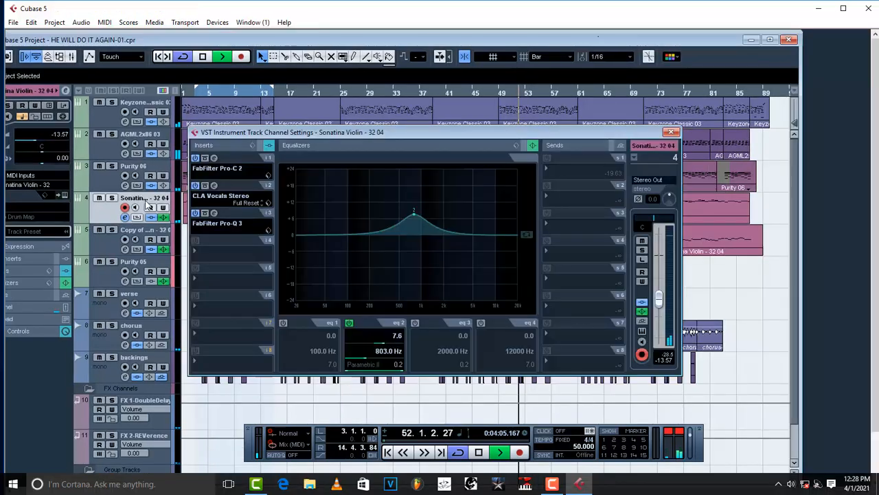
left_click(214, 186)
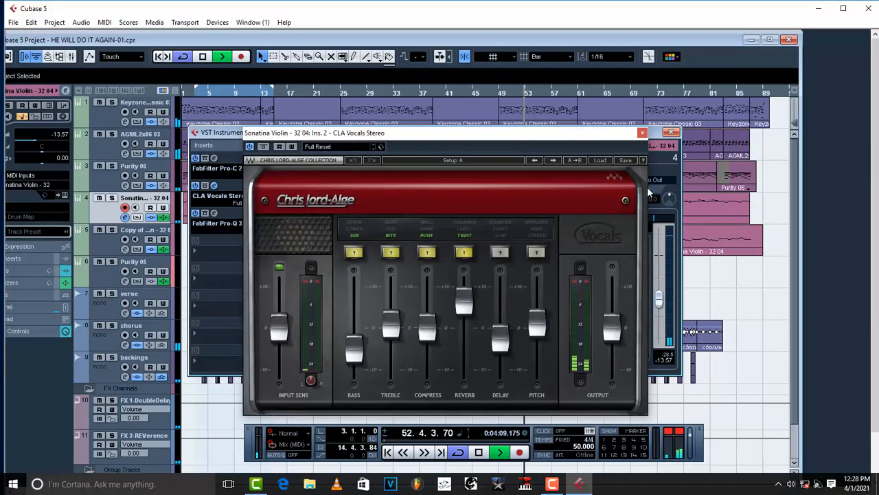
left_click(641, 133)
left_click(671, 131)
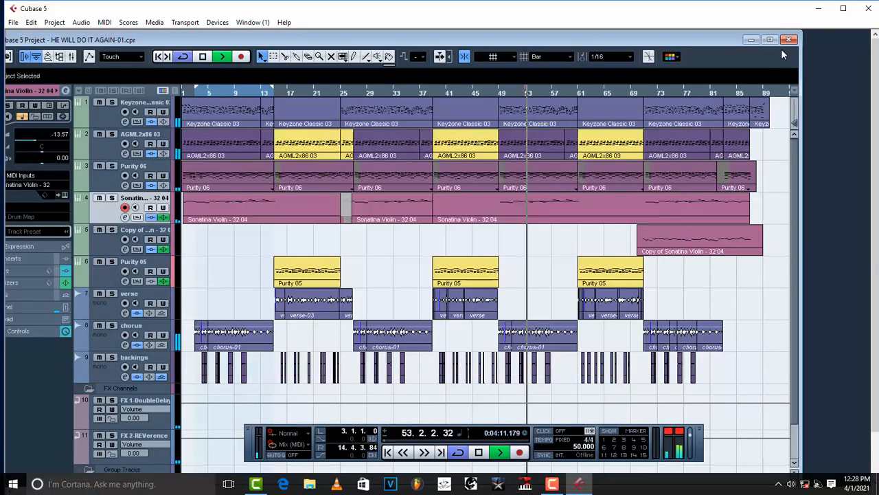
left_click(770, 39)
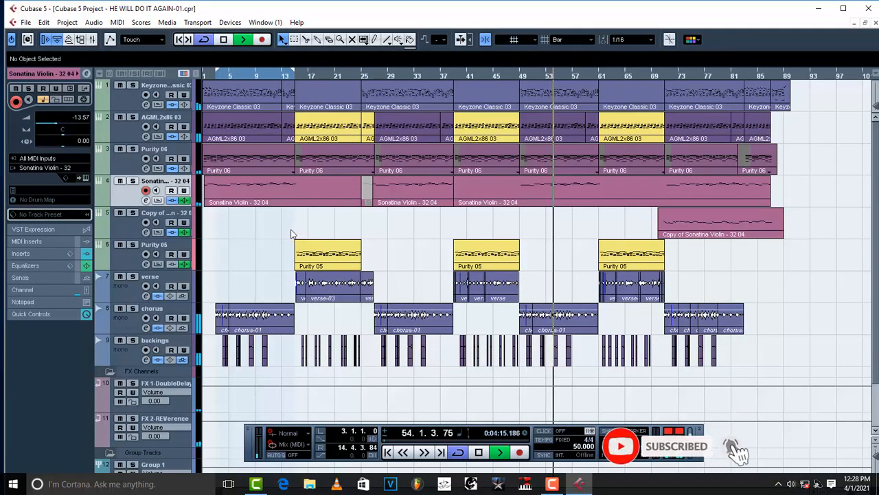
key("space")
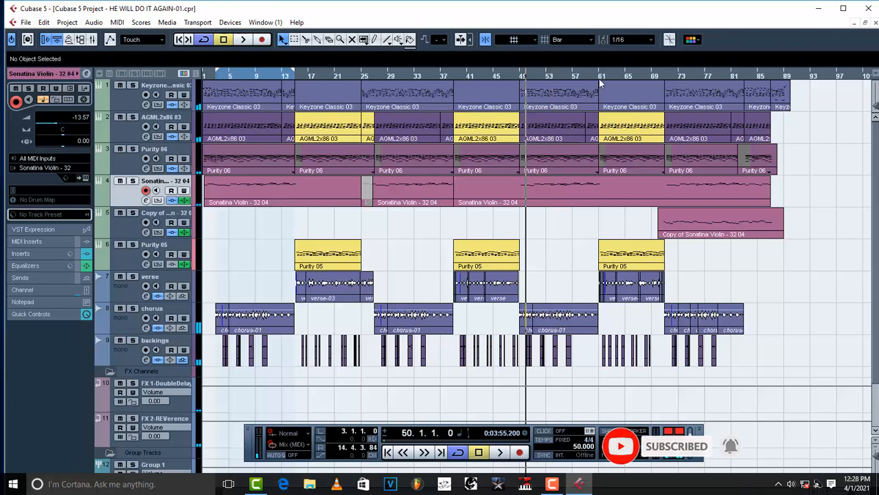
- Set the volume of the backings clips in the third verse to -5 dB while playing from bar 61
left_click(600, 76)
key("space")
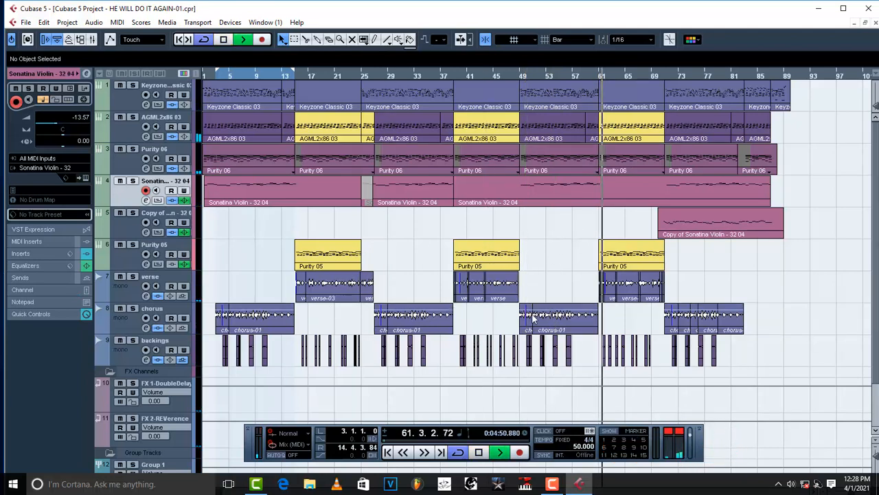
left_click_drag(659, 352, 598, 368)
key("space")
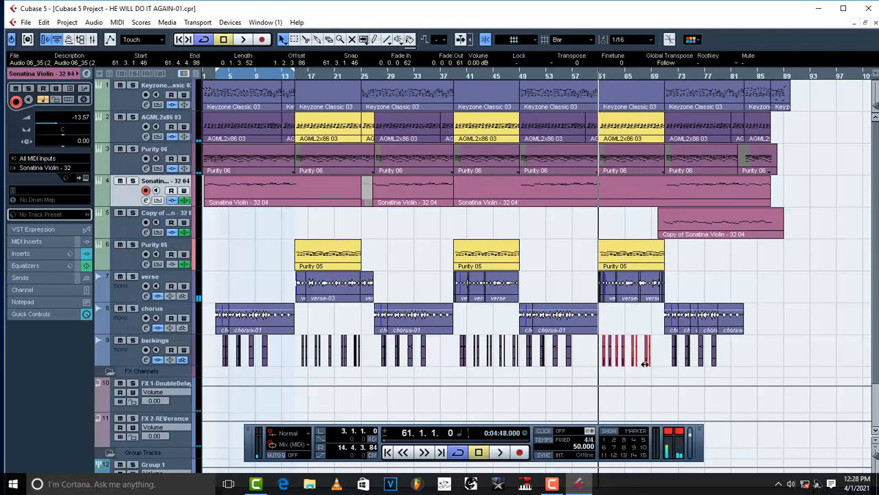
scroll(482, 63, "down", 5)
key("space")
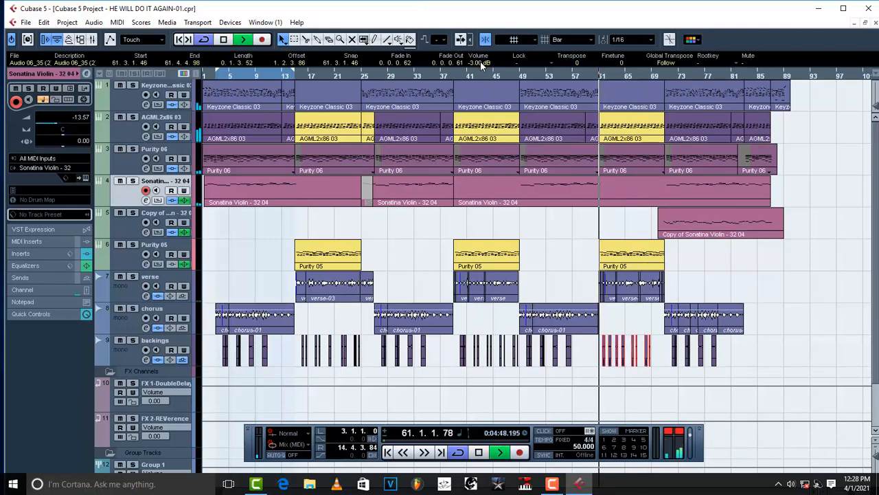
scroll(482, 62, "down", 2)
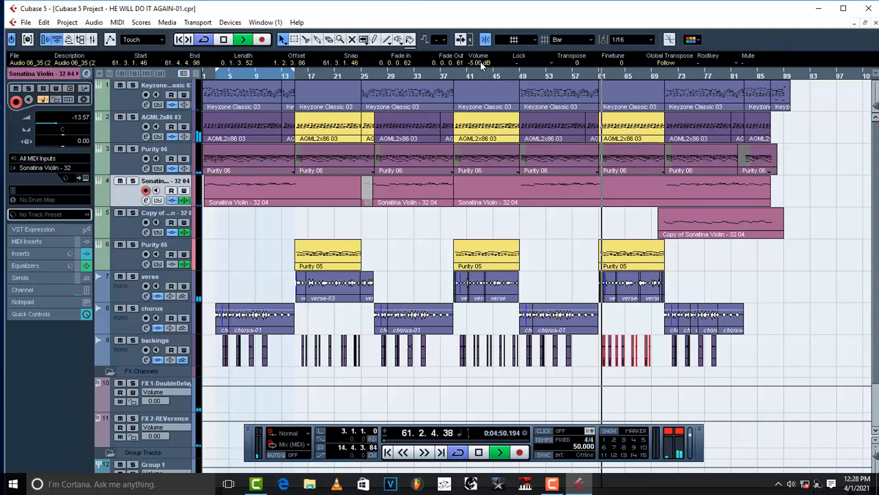
- Lower the volume of the third-verse backings clips to -6 dB and stop playback
scroll(482, 62, "up", 1)
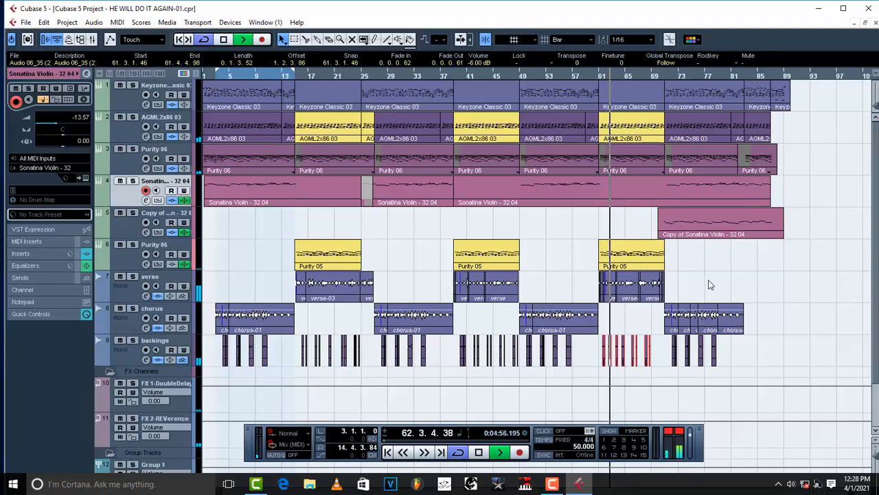
key("space")
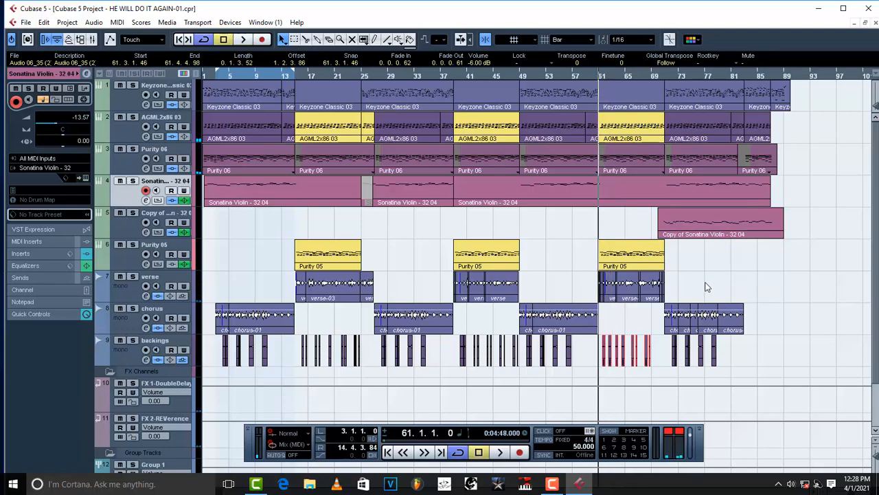
- Select all the third-verse vocal clips on the verse track and play the section from bar 61
key("h")
key("h")
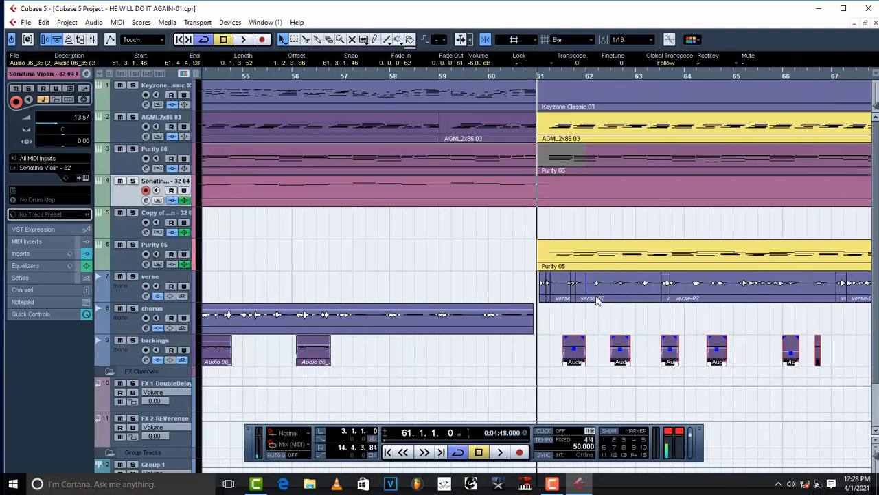
key("g")
key("g")
key("g")
key("g")
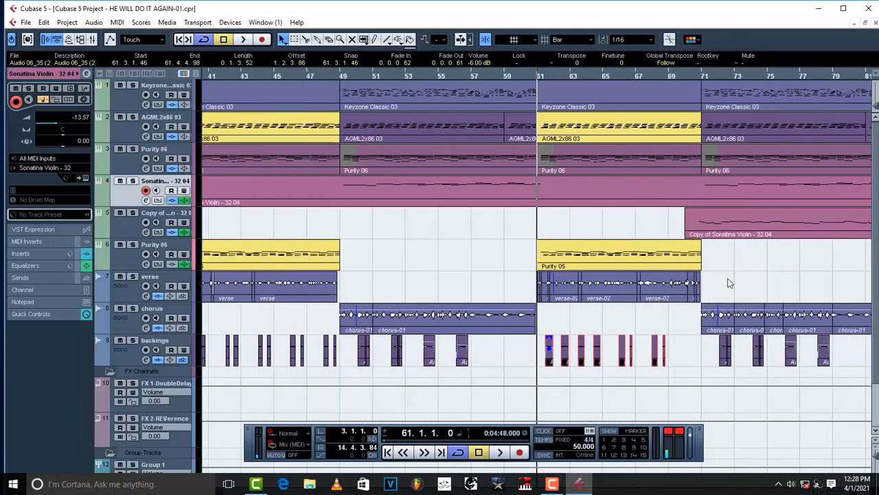
left_click_drag(736, 283, 525, 289)
key("space")
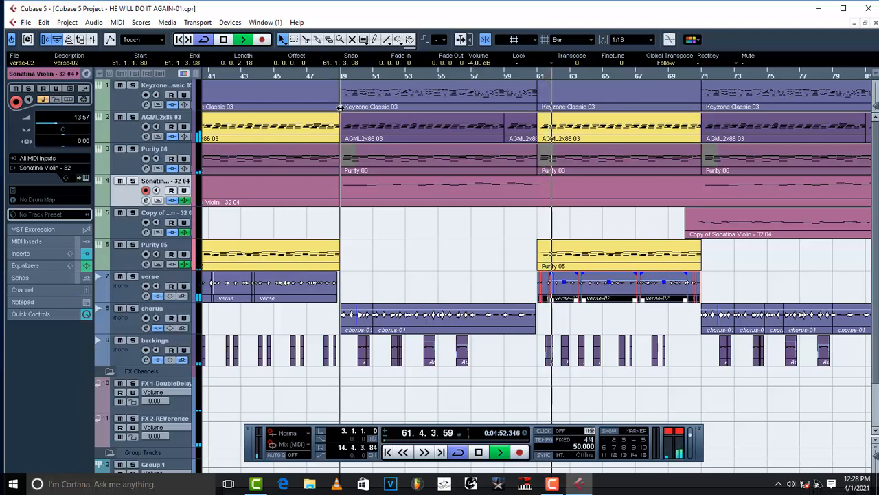
- Deselect the clips and replay the opening of the third verse from bar 61 to check the short vocal clips closely
key("space")
key("h")
key("h")
key("h")
key("h")
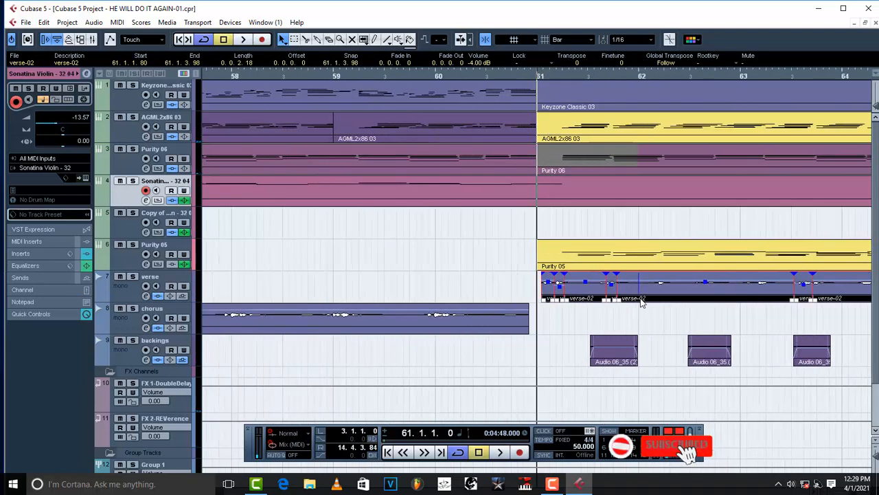
key("h")
key("h")
key("h")
key("h")
left_click(579, 335)
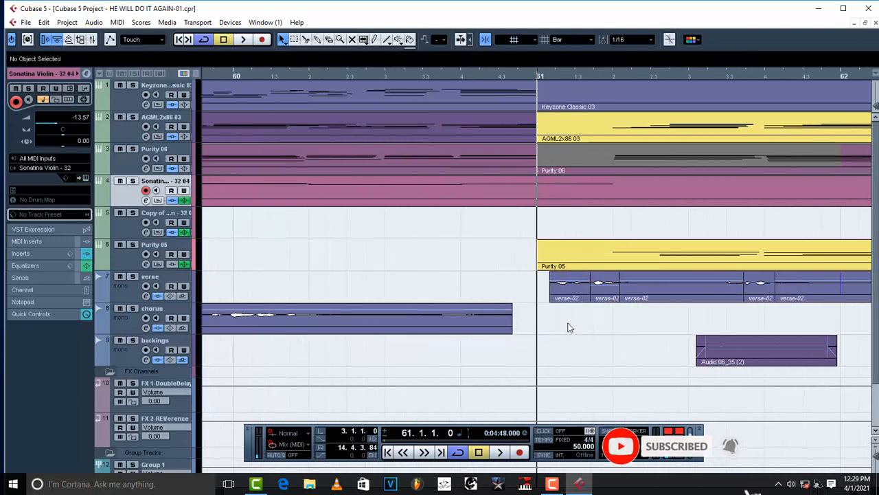
key("space")
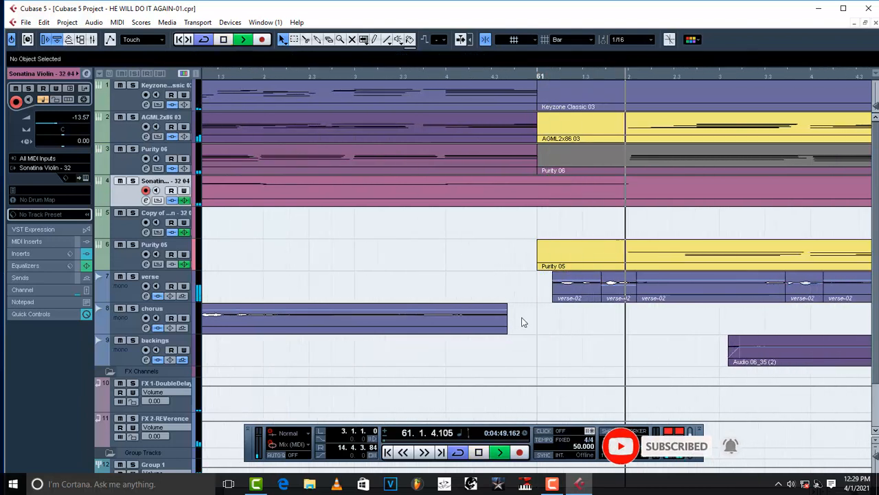
key("space")
key("space")
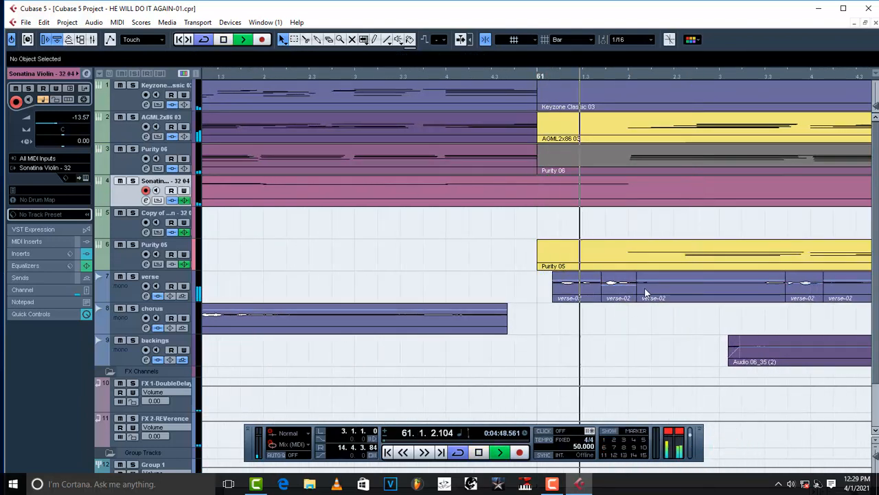
key("space")
key("space")
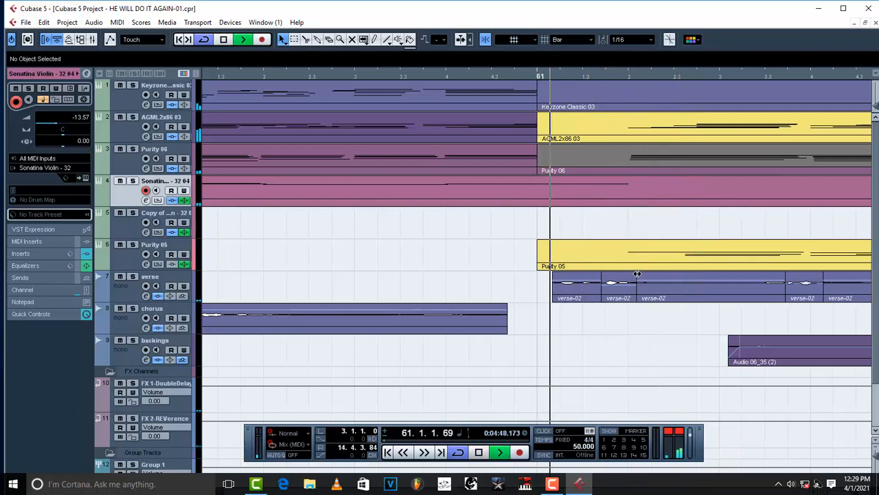
- Add a fade-in of 0.0.0.107 to the third verse-02 clip after bar 61 and replay the passage
left_click_drag(638, 274, 658, 274)
key("space")
key("space")
key("space")
key("space")
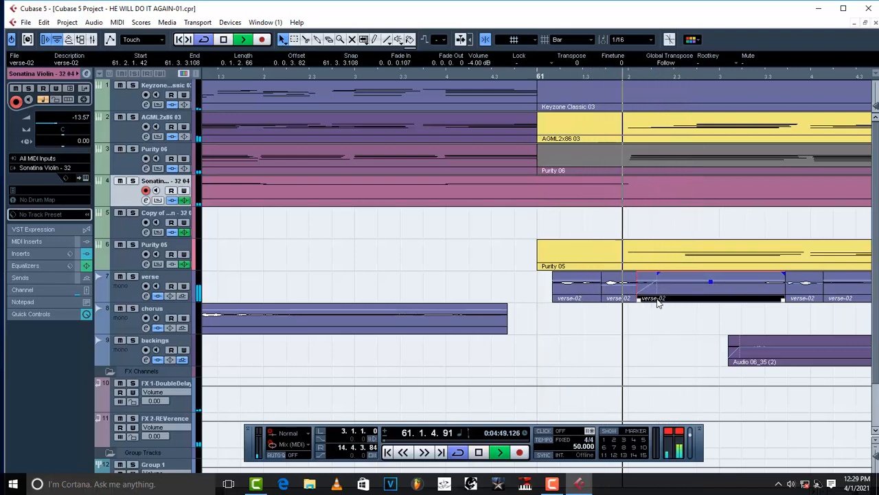
key("space")
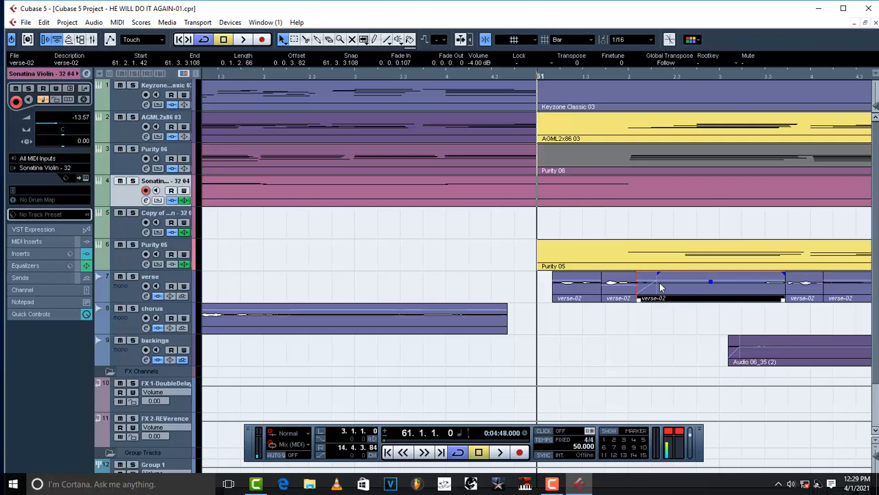
key("space")
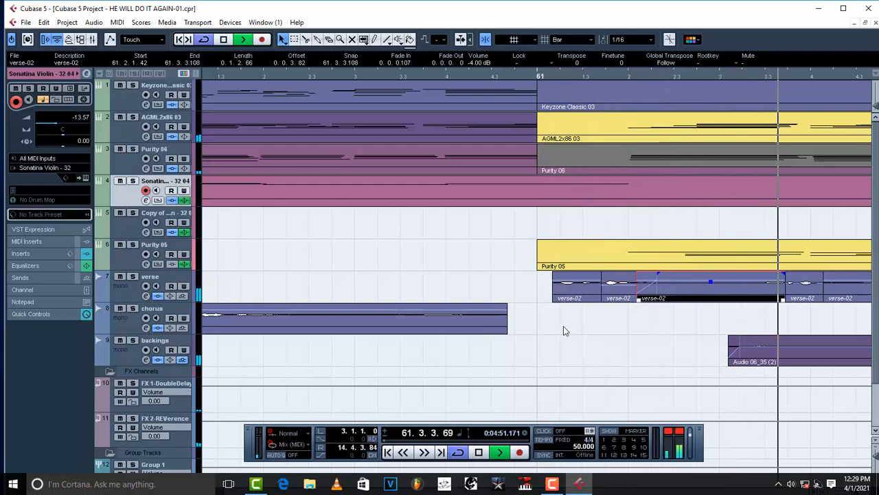
- Play on through the third verse and select its vocal clips from 61.4.1 onward to check their volume
scroll(481, 315, "down", 5)
scroll(481, 315, "down", 1)
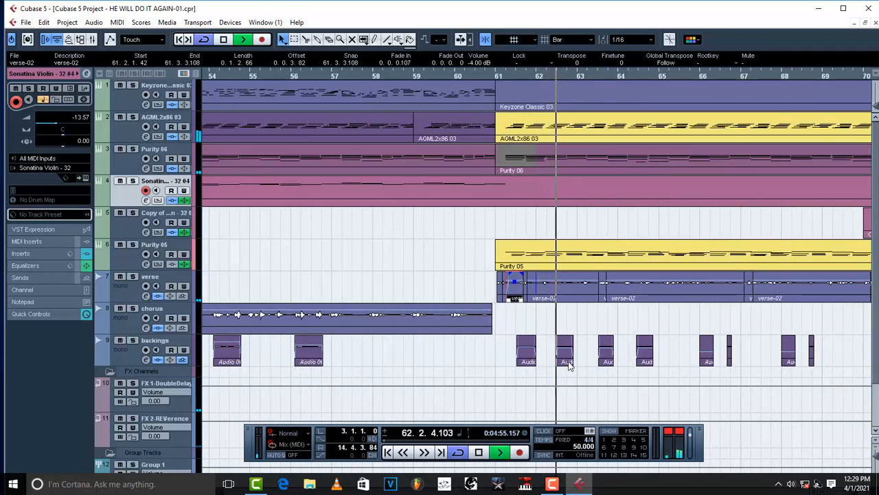
scroll(567, 365, "down", 4)
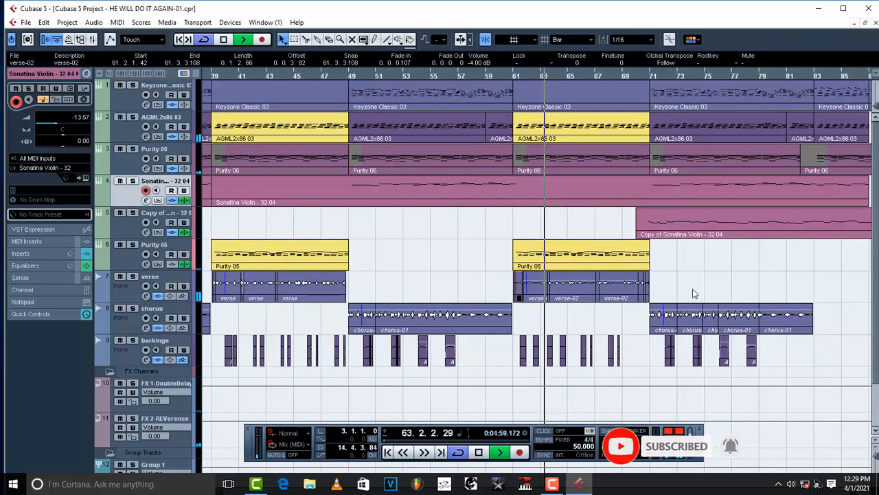
left_click_drag(693, 289, 524, 302)
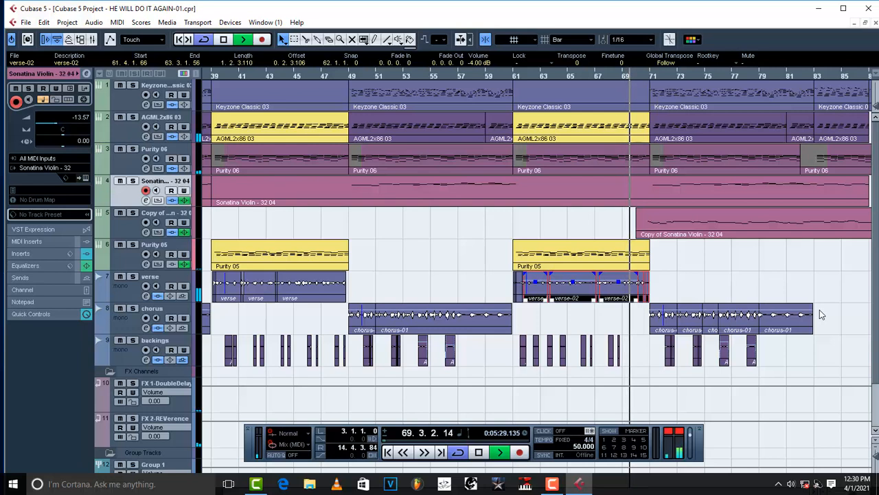
- Set the volume of the AGML2x86 03 track on track 2 to 0.08 during playback
left_click(123, 130)
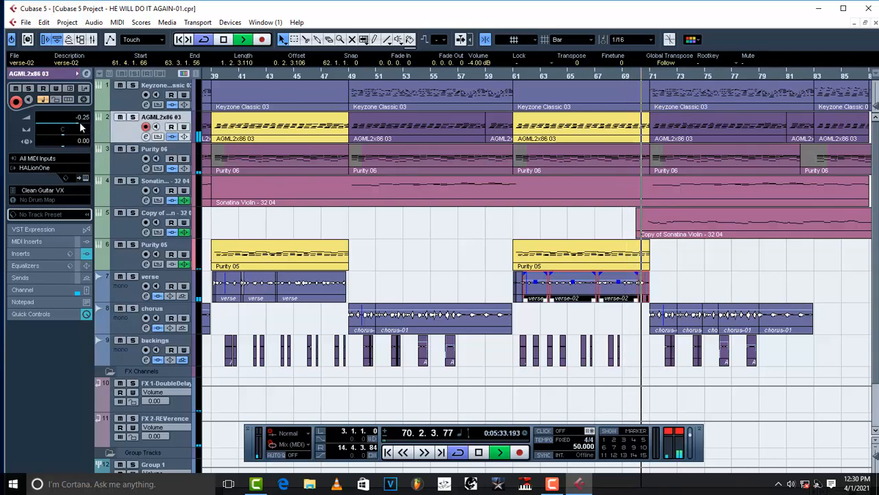
left_click_drag(77, 124, 81, 126)
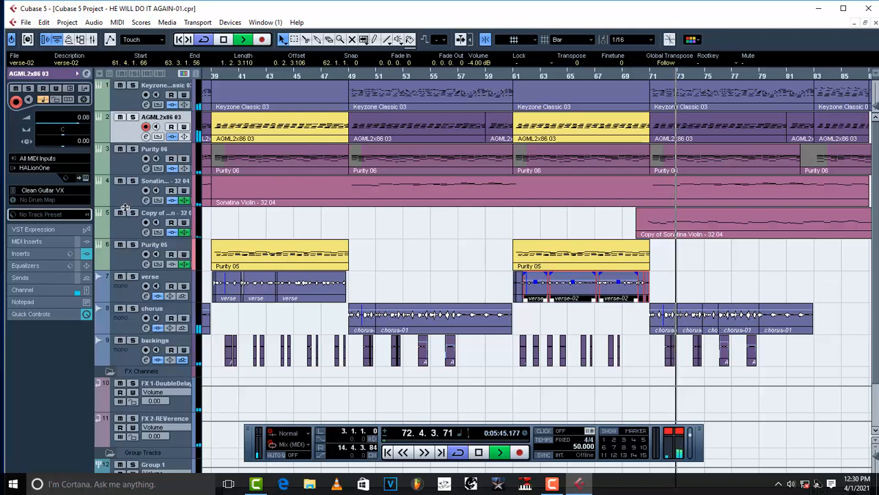
- Audition the copied violin track in solo, and set the Sonatina Violin volume on track 4 to -15.04
left_click(135, 233)
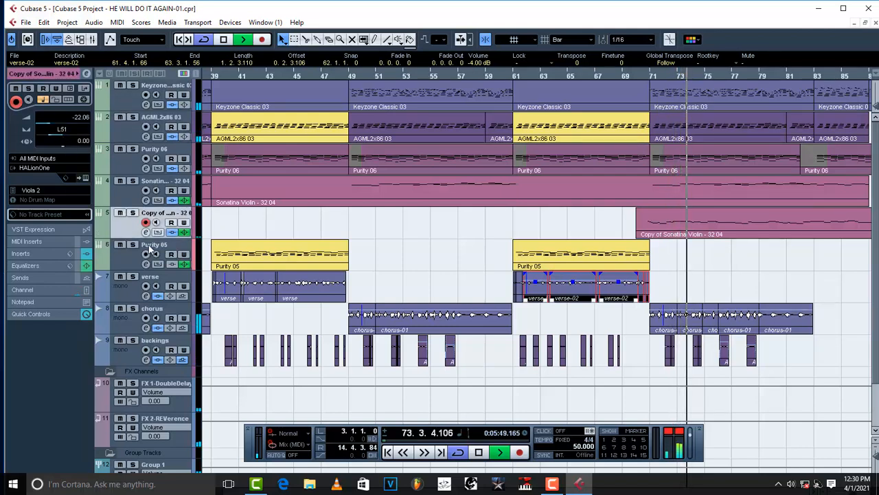
left_click(132, 213)
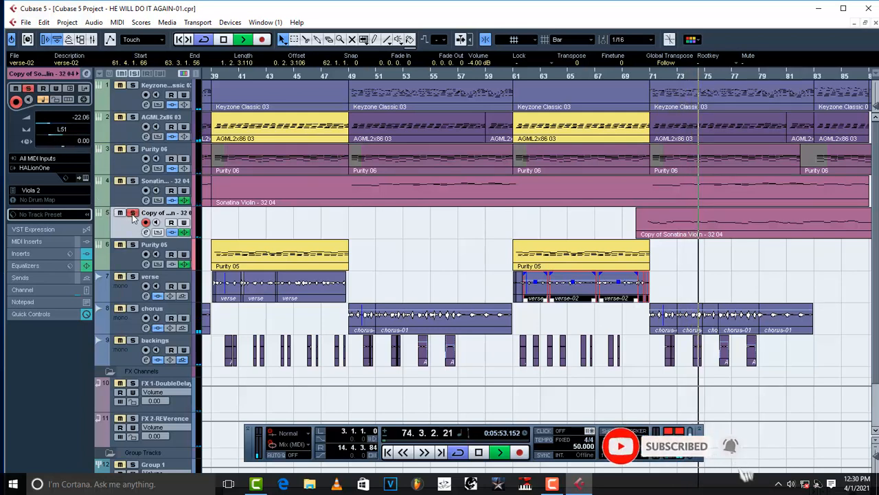
left_click(133, 214)
left_click(129, 193)
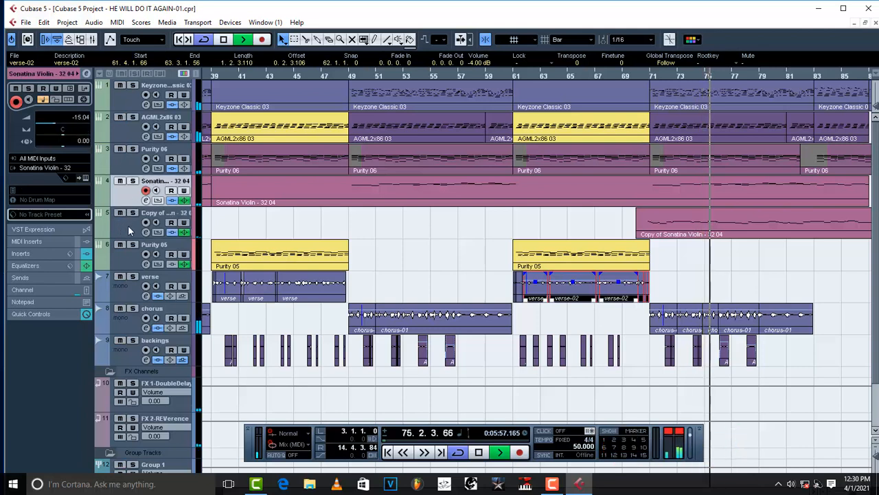
- Pan the copied Sonatina Violin track on track 5 to L21 and set its volume to -22.30
left_click(128, 226)
left_click_drag(52, 134, 57, 134)
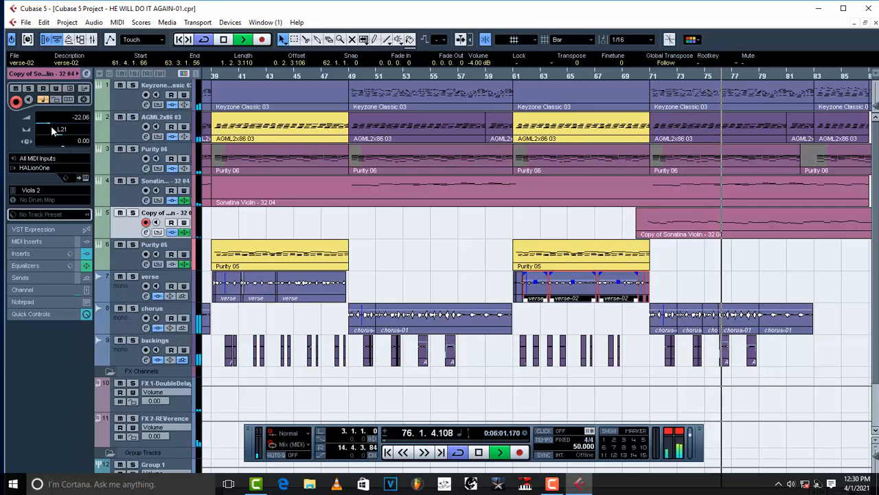
left_click_drag(50, 123, 53, 125)
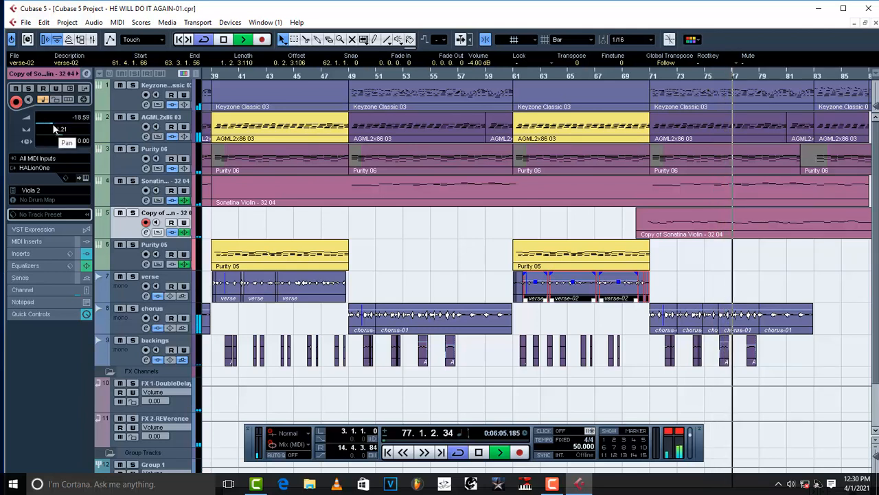
left_click_drag(53, 125, 48, 123)
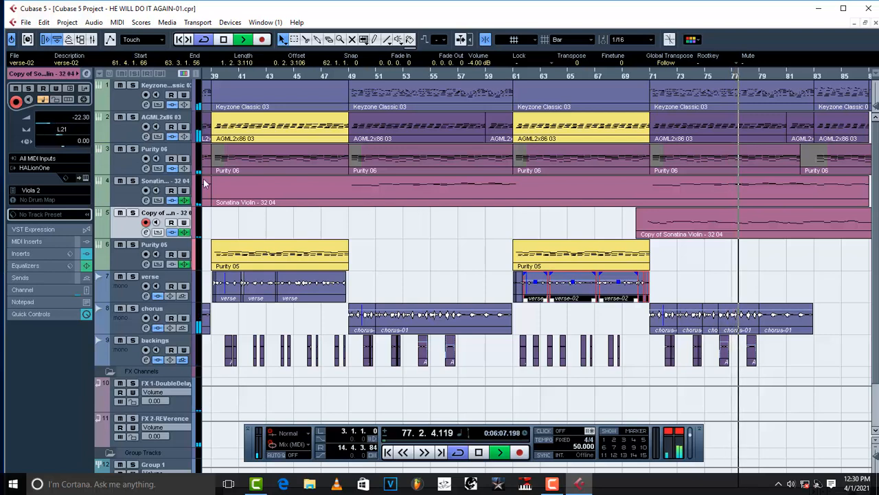
- Stop playback, show the whole arrangement and clear the clip selection
key("space")
key("g")
key("g")
key("g")
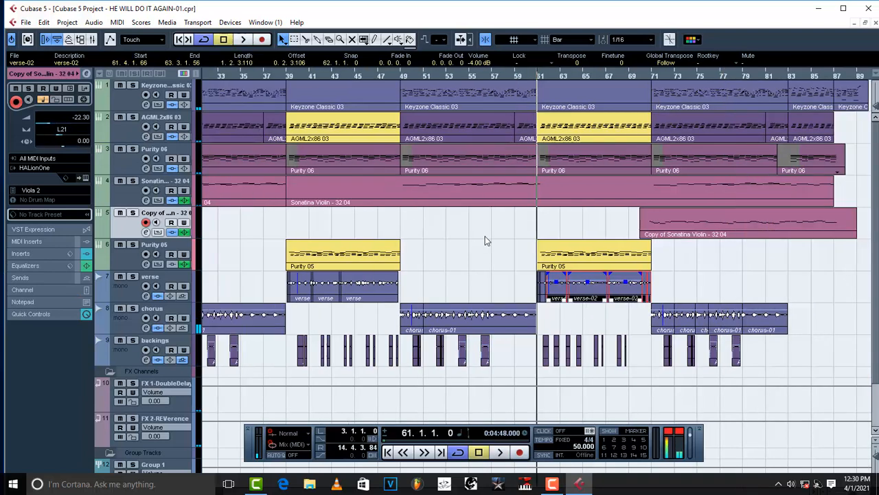
key("g")
left_click(415, 303)
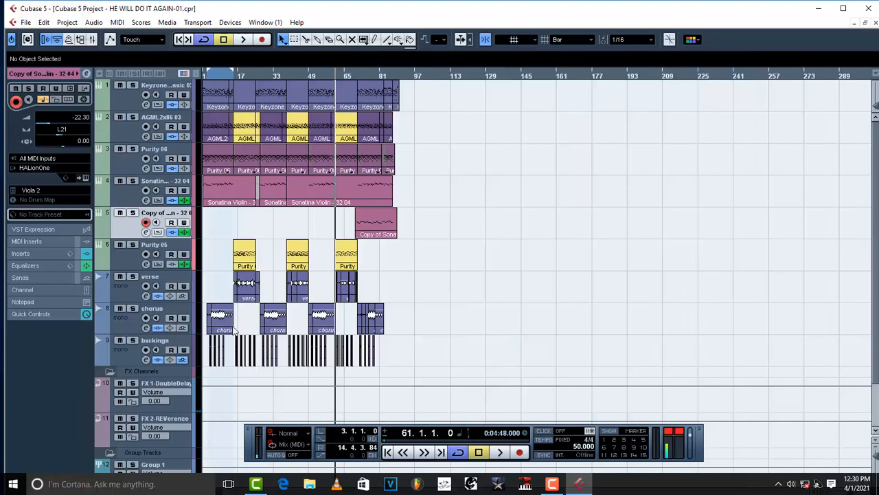
- Insert the DeNoiser restoration effect in the fifth insert slot of the Group 1 track
scroll(278, 364, "down", 2)
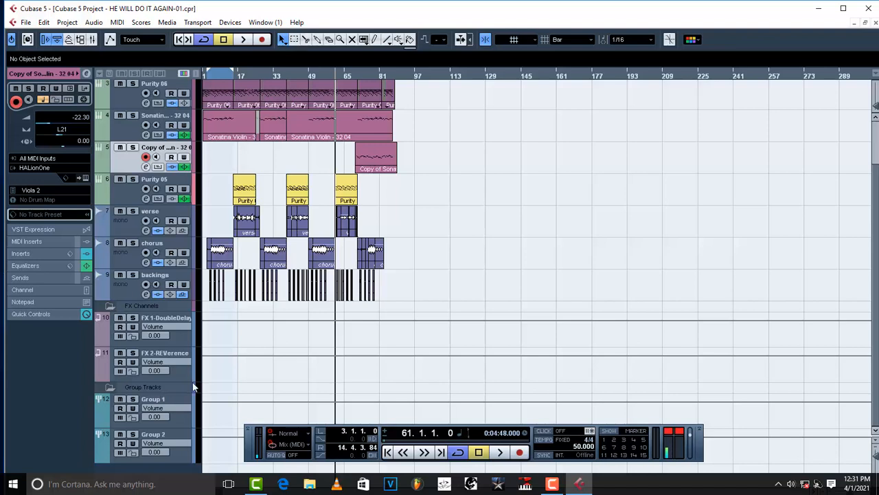
left_click(186, 421)
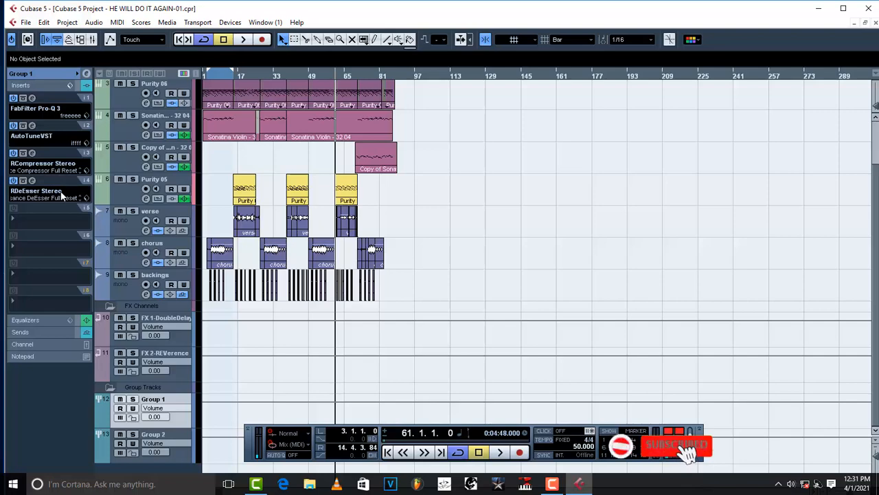
left_click(28, 227)
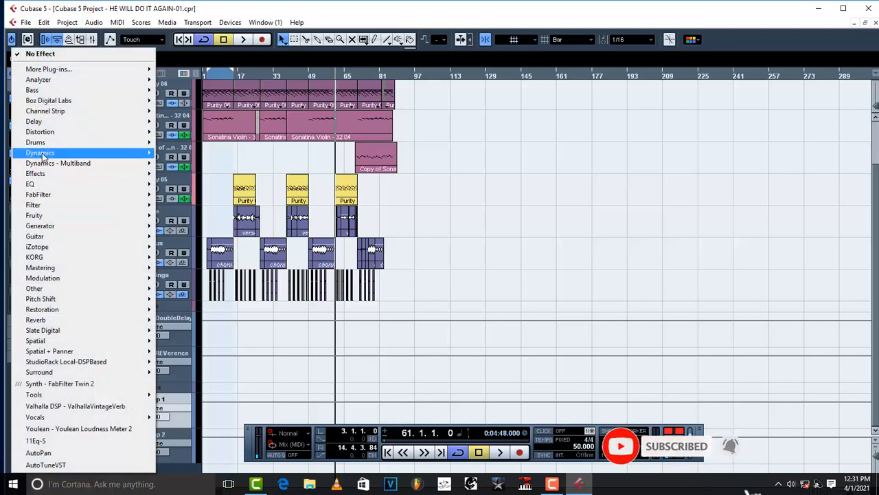
mouse_move(50, 154)
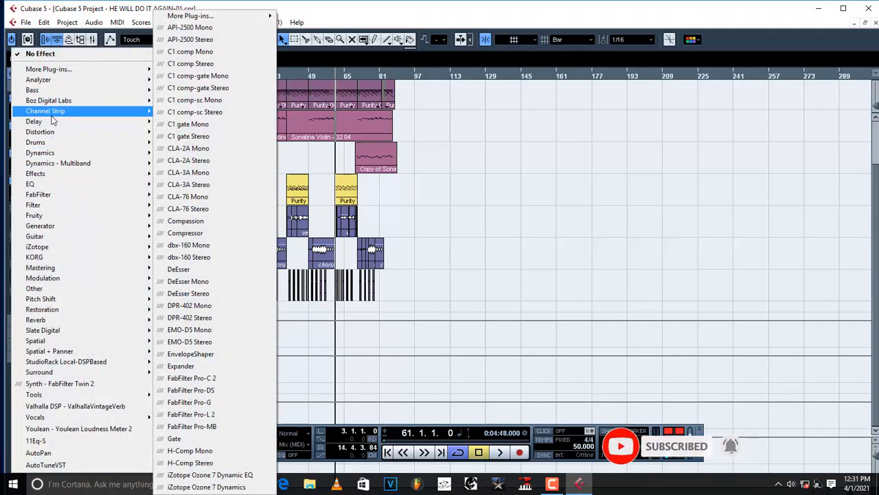
mouse_move(58, 133)
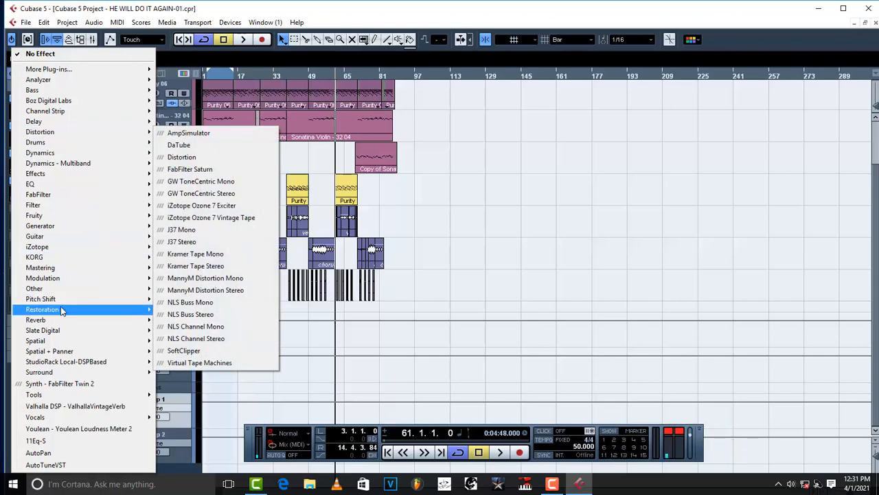
mouse_move(63, 310)
left_click(184, 127)
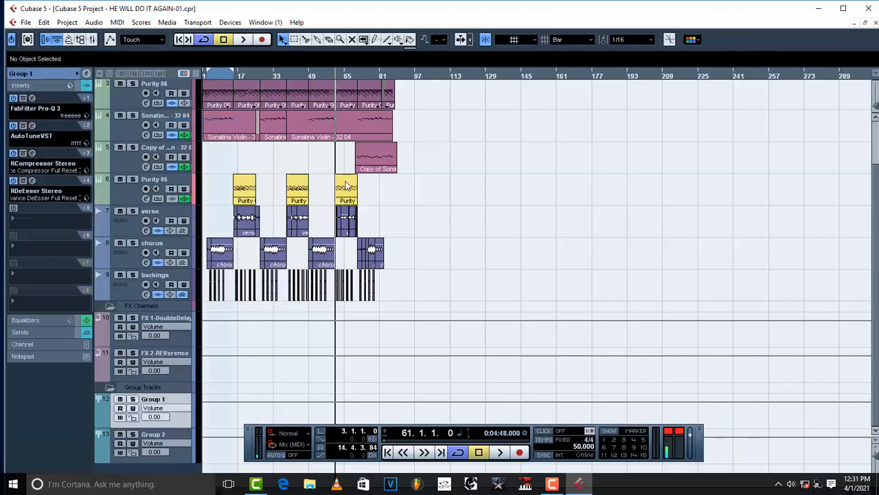
- Load the Medium preset in the DeNoiser on Group 1 and close the plug-in window
left_click(464, 202)
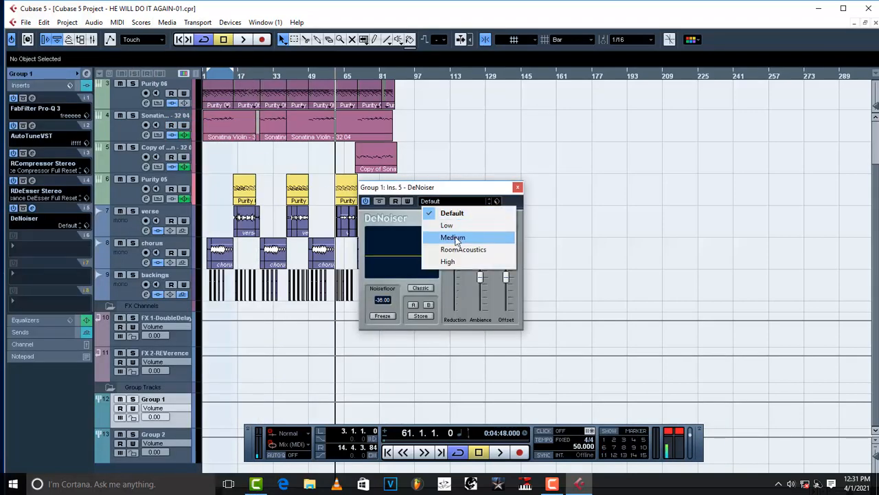
left_click(473, 238)
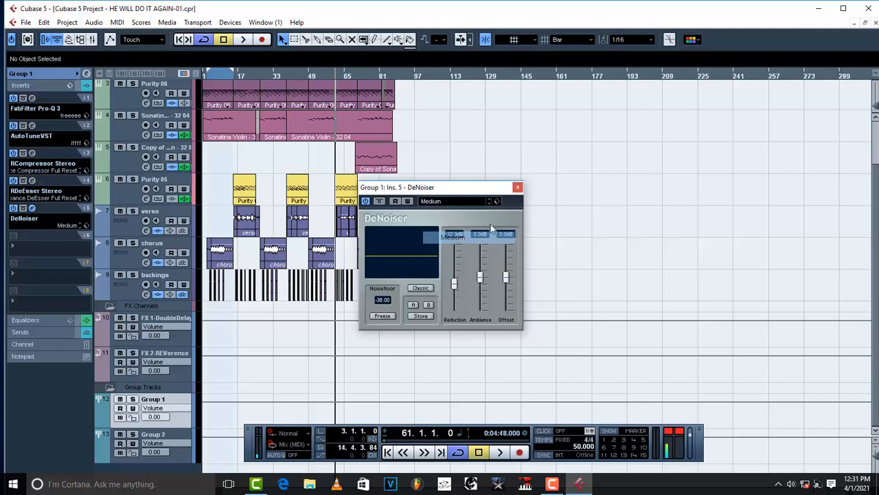
left_click(519, 188)
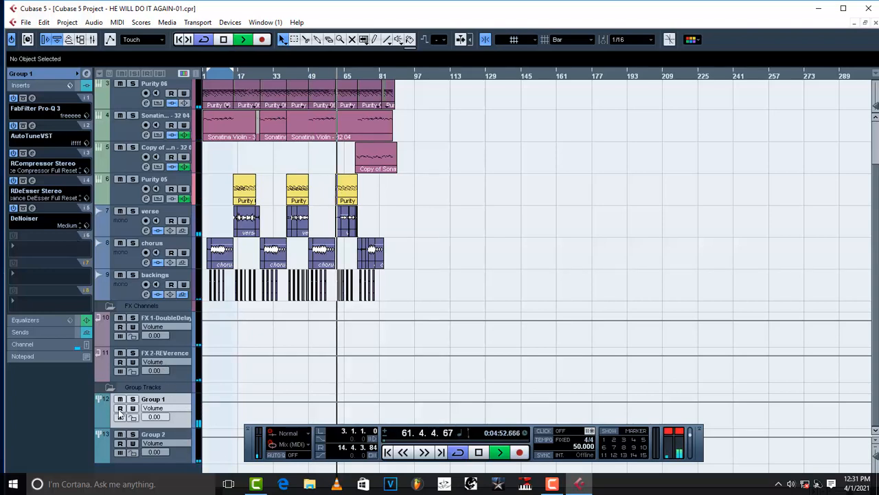
- Zoom in on the arrangement around bars 29 to 97 during playback and select the Group 2 track
key("Down")
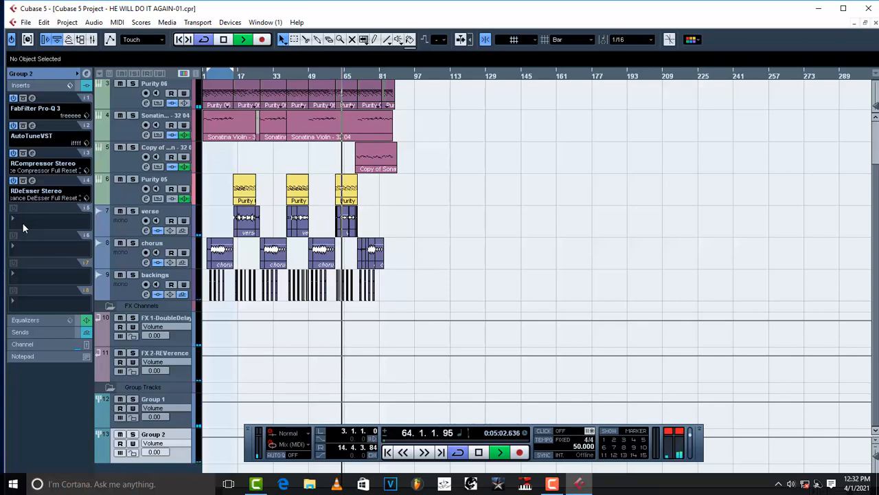
key("h")
key("h")
key("h")
key("h")
key("h")
key("h")
key("h")
key("h")
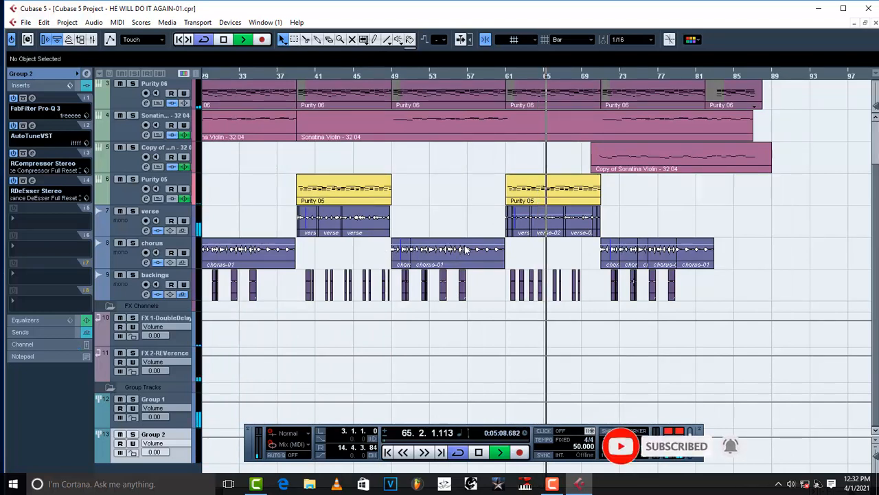
left_click(185, 417)
left_click(183, 439)
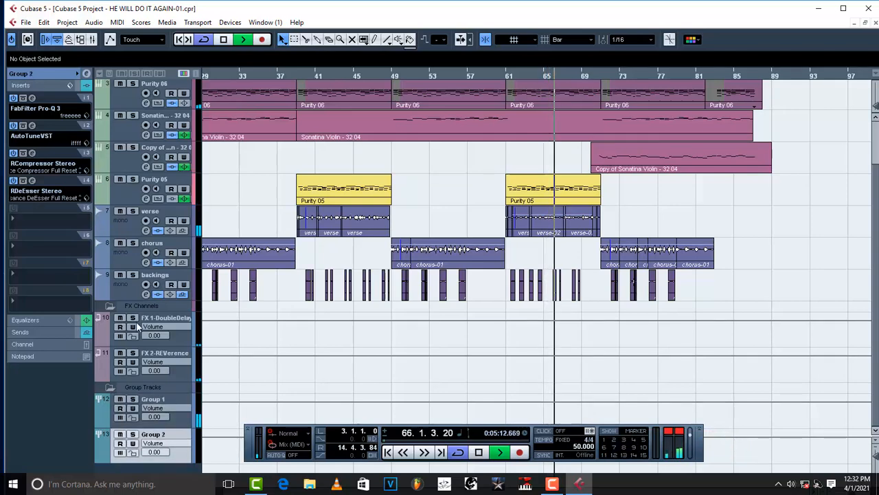
- Stop playback and insert the DeNoiser restoration effect in the fifth insert slot of the Group 2 track
left_click(14, 223)
mouse_move(83, 225)
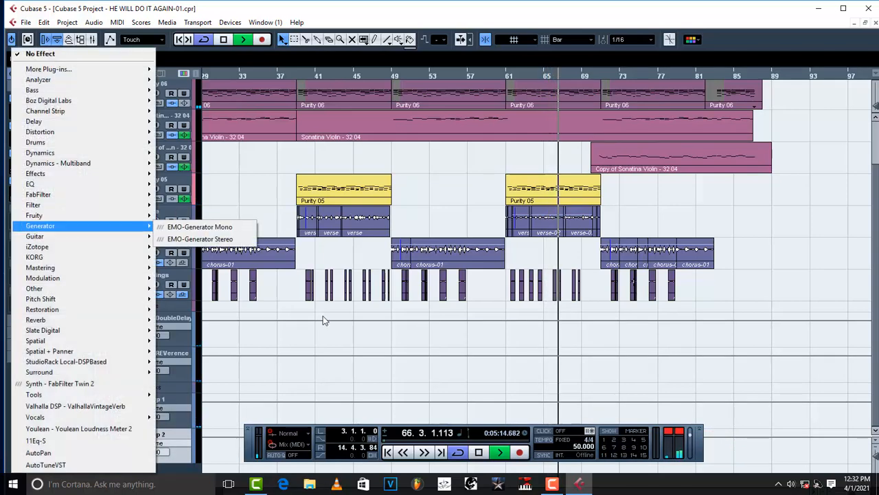
left_click(308, 334)
key("space")
left_click(26, 223)
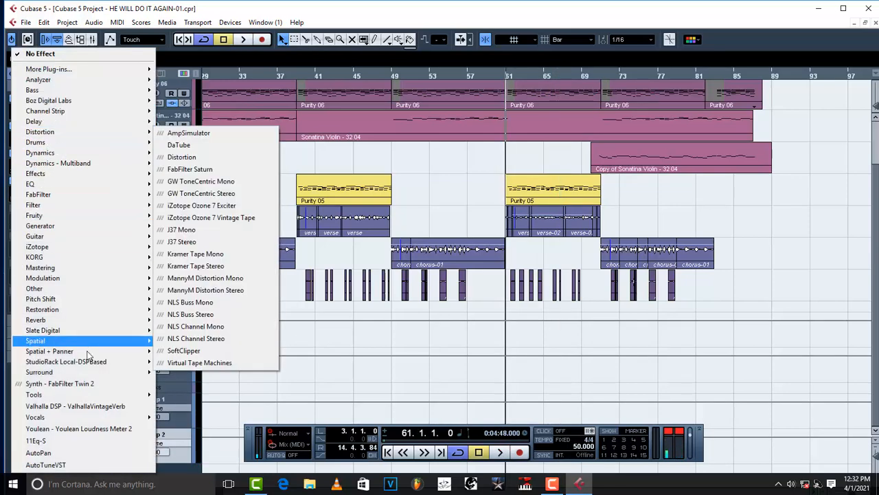
mouse_move(74, 311)
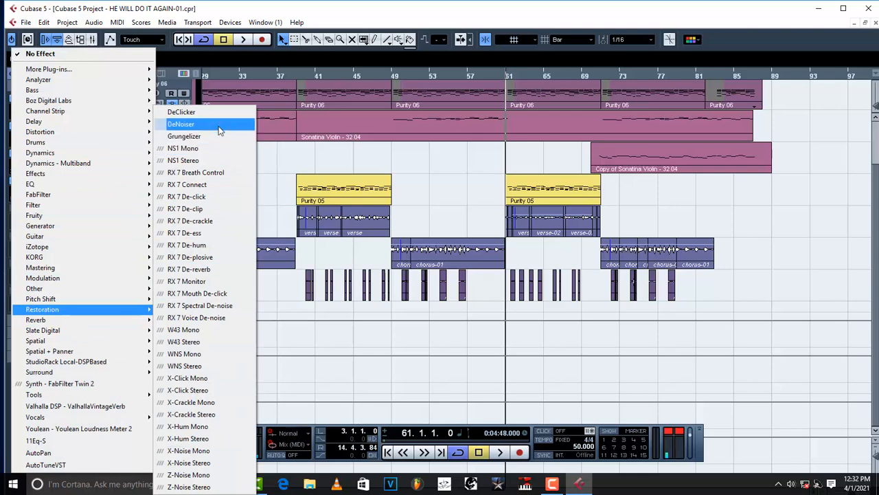
left_click(220, 126)
- Load the Medium preset in the DeNoiser on Group 2, close the plug-in window and restart playback
left_click(450, 202)
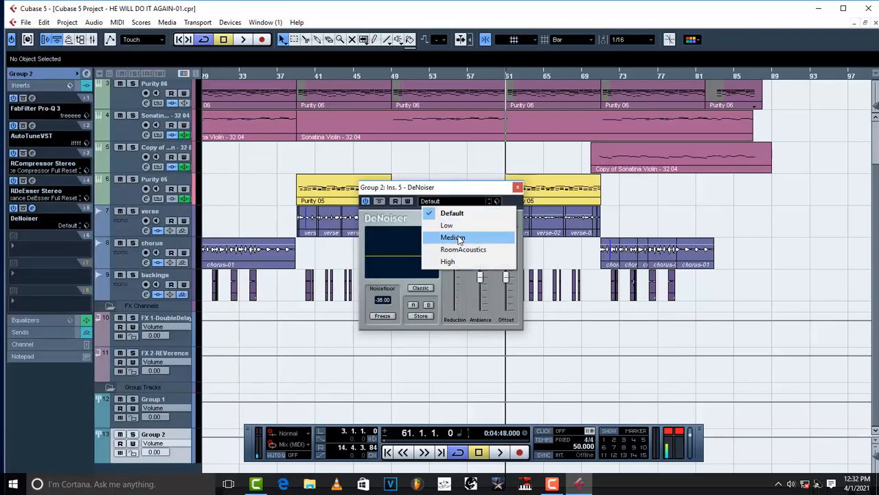
left_click(481, 236)
left_click(518, 187)
key("space")
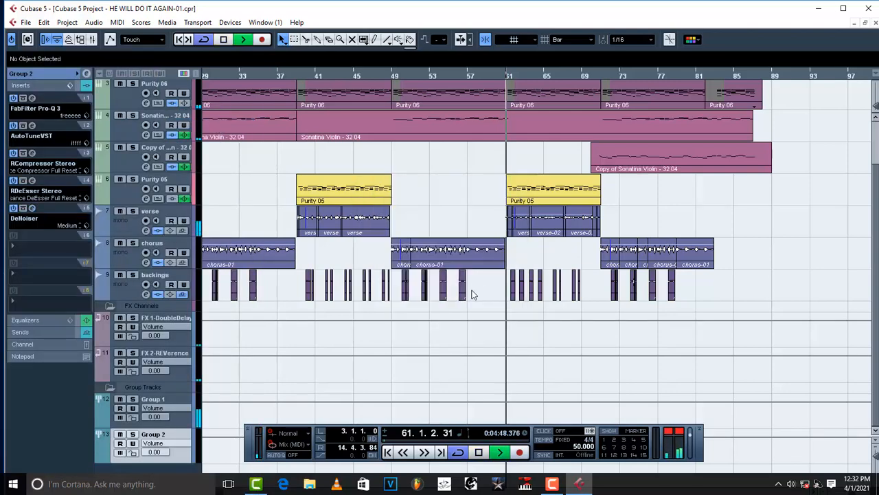
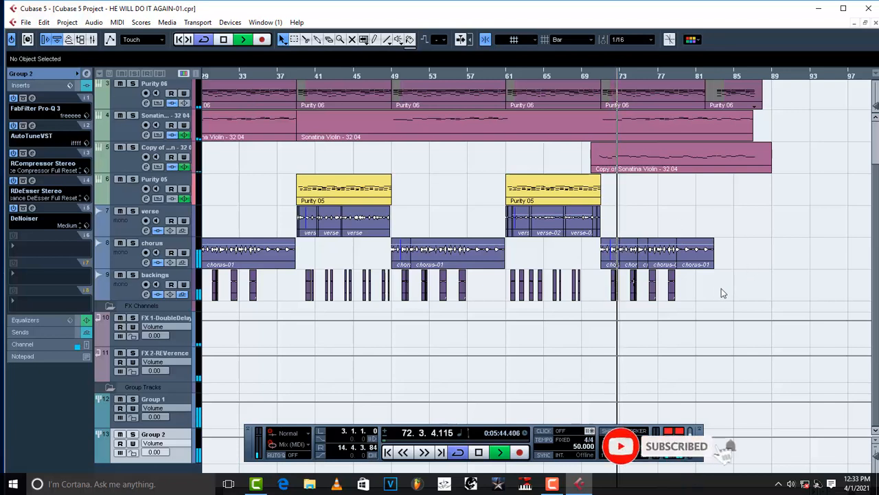
- Select the backings clips under all four chorus sections, set their volume to -6.00 dB and start playback
left_click_drag(723, 287, 609, 301)
key("space")
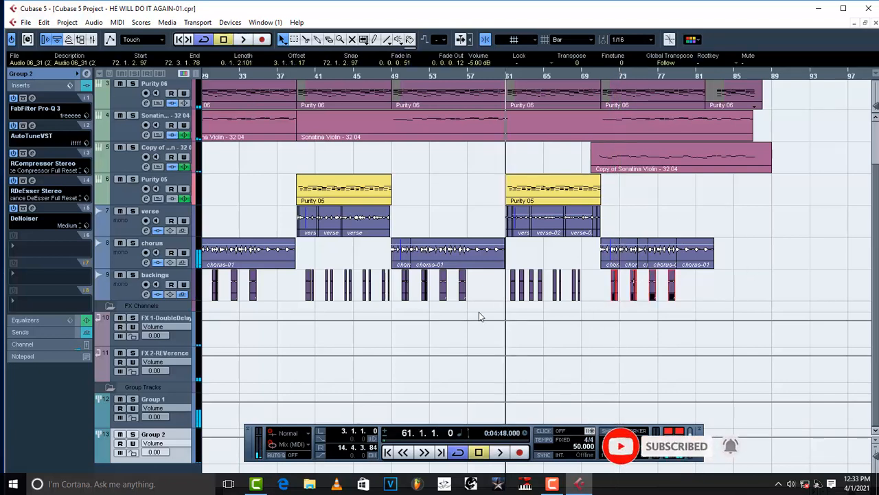
left_click_drag(480, 292, 398, 316)
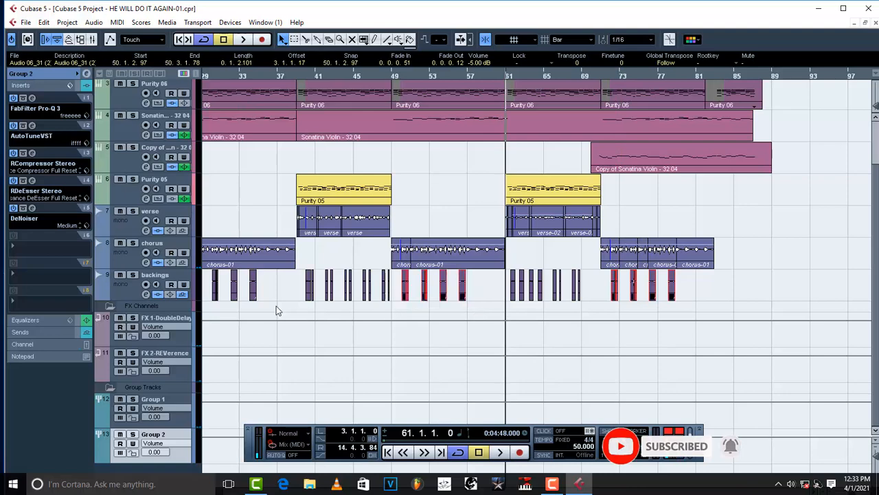
left_click_drag(278, 291, 427, 302)
left_click_drag(213, 307, 218, 306)
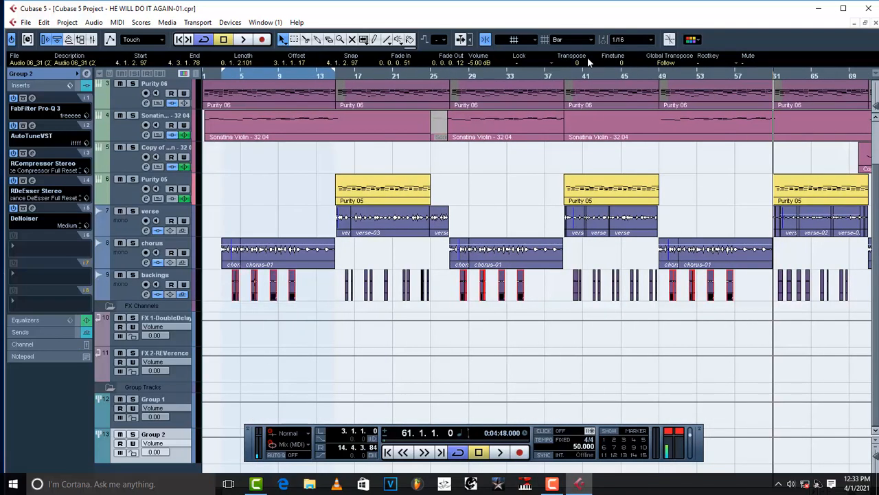
key("space")
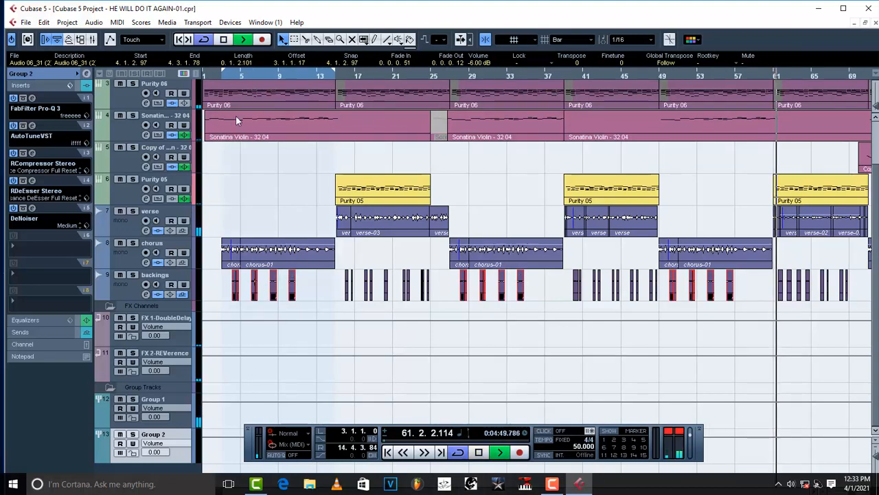
- Audition the first chorus from bar 3, set the selected backings clips' volume to -7.00 dB and clear the selection
left_click(220, 74)
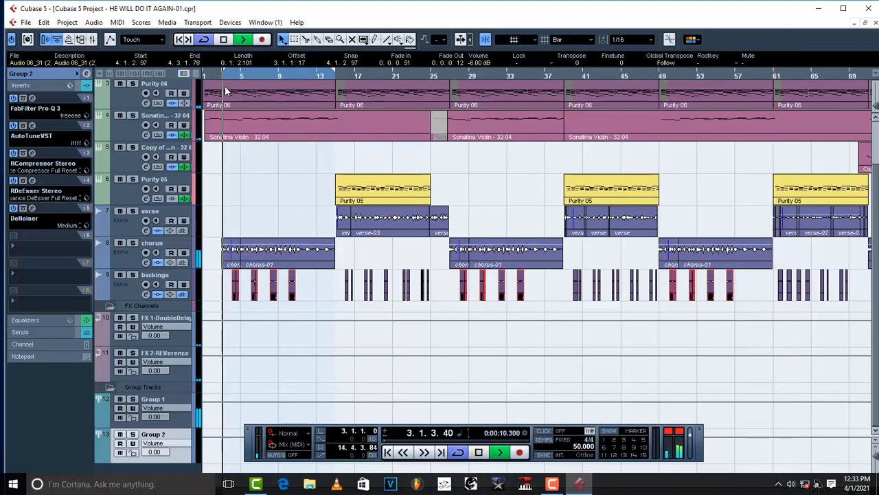
key("g")
key("g")
key("g")
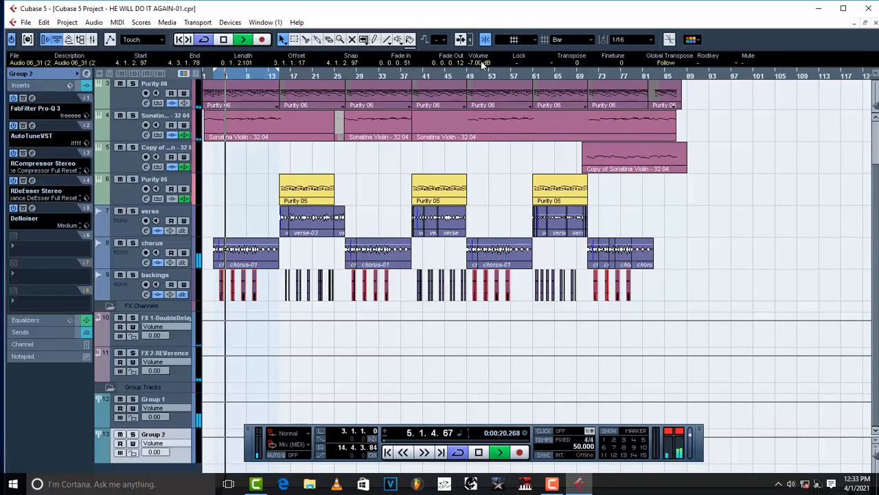
scroll(483, 64, "down", 1)
key("space")
key("space")
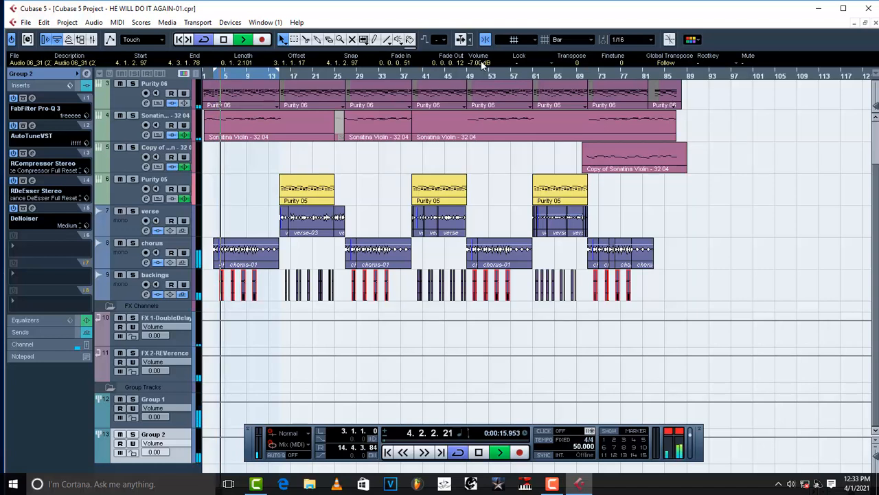
left_click(243, 205)
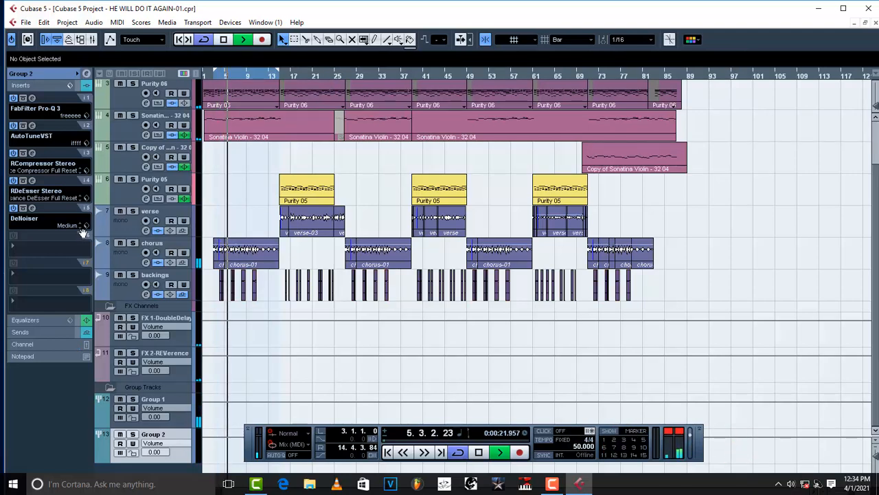
- Listen through the first chorus while checking AutoTuneVST on Group 2 and the AGML2x86 03, Purity 06 and group tracks, and stop playback
left_click(32, 126)
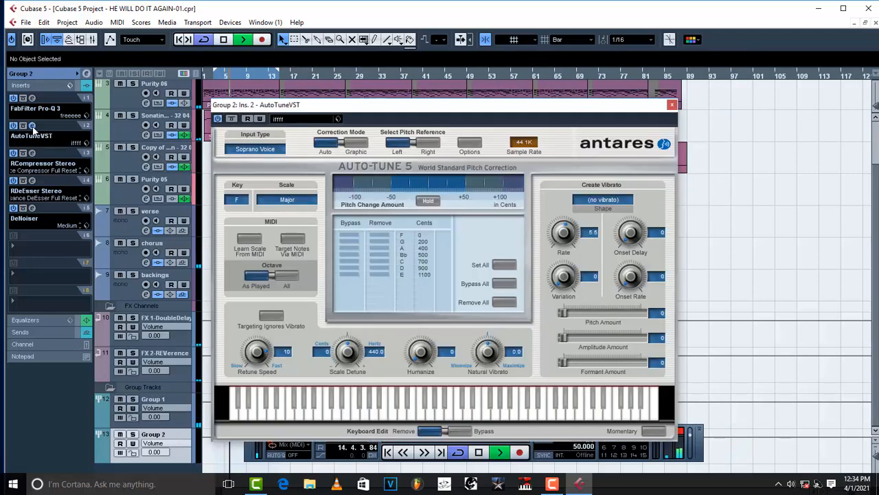
left_click(32, 126)
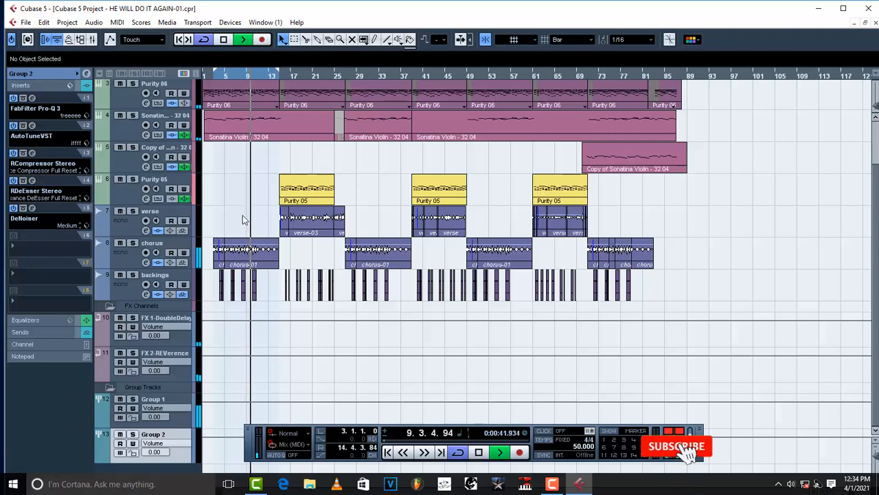
scroll(243, 220, "up", 3)
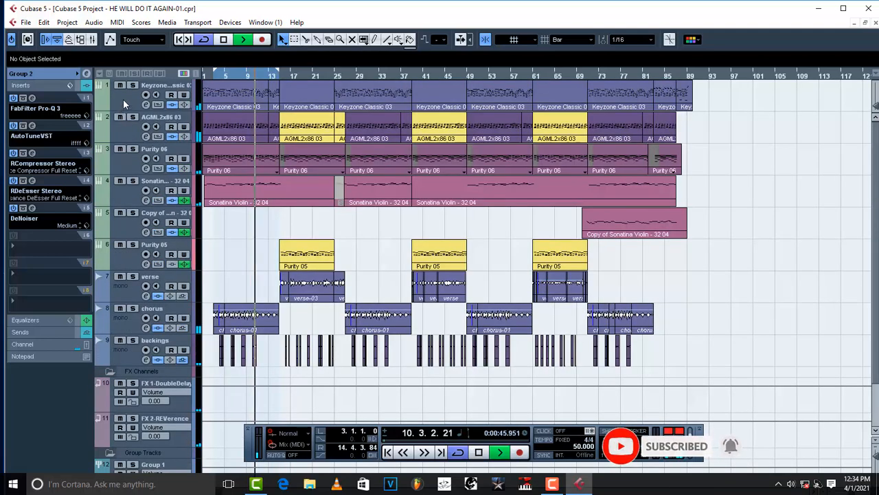
left_click(135, 135)
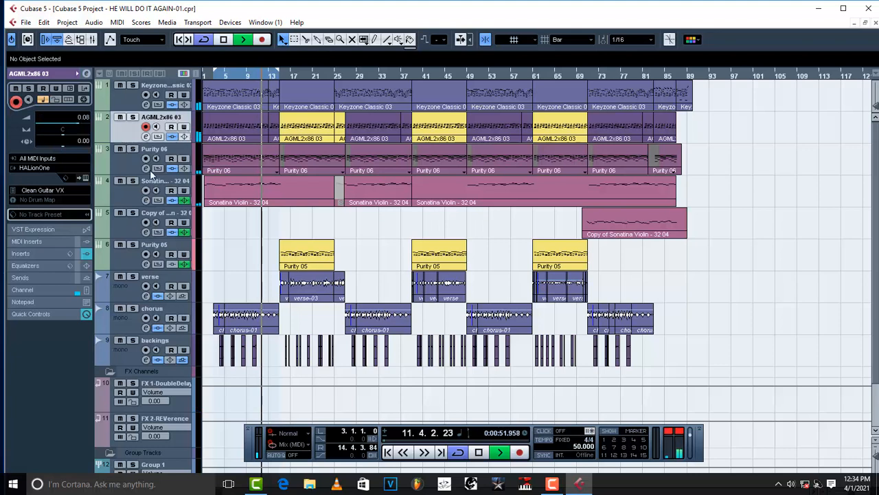
left_click(121, 169)
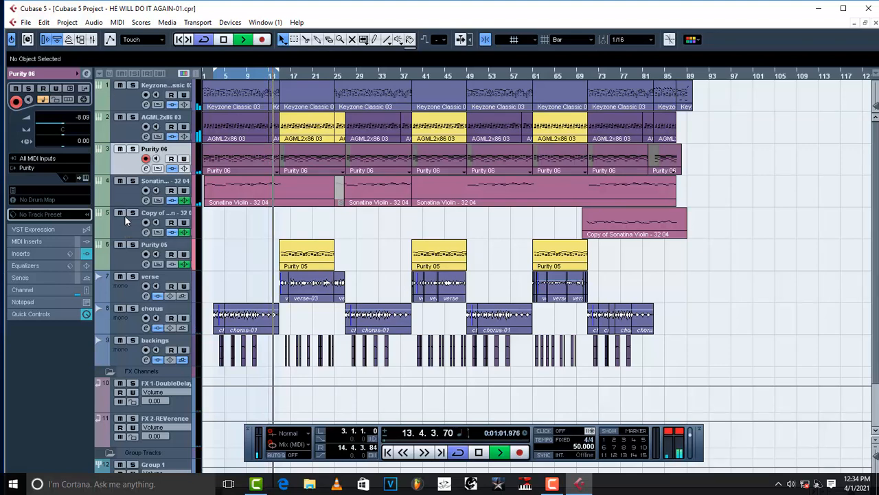
scroll(206, 398, "down", 2)
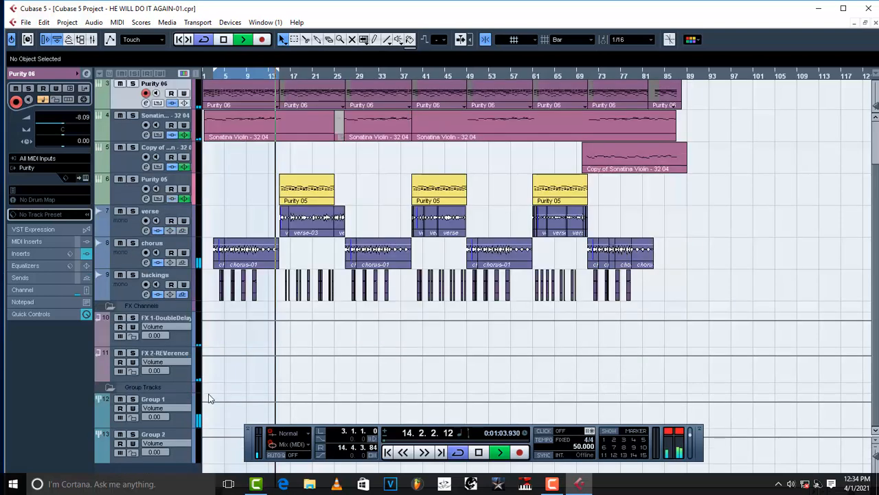
left_click(185, 427)
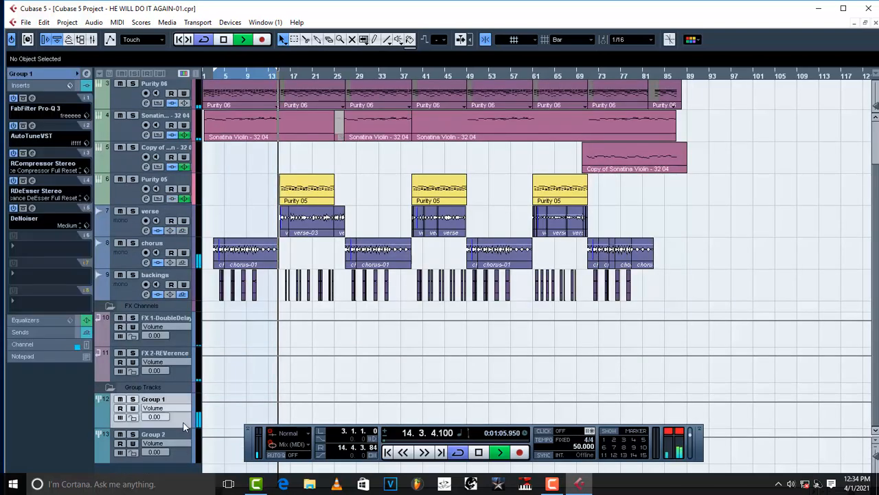
left_click(182, 447)
key("space")
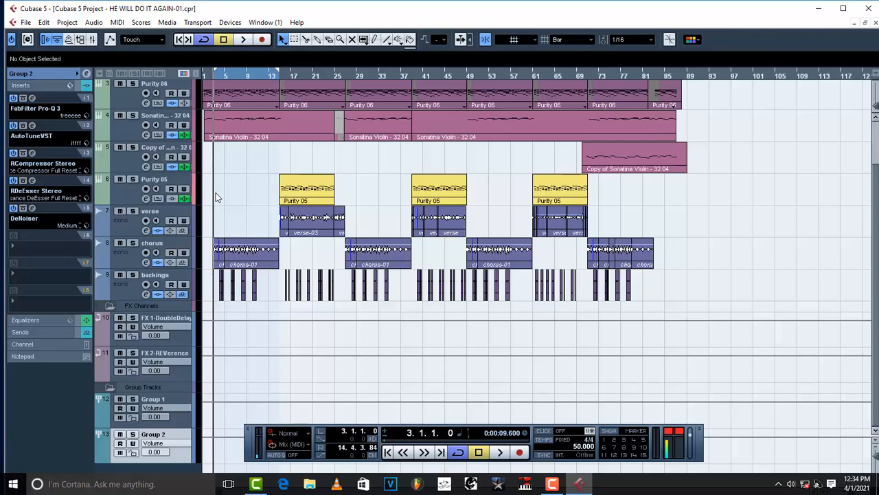
- Set Group 1's third EQ band to a 1.6 dB boost at 5092 Hz, close its channel settings and maximize the project window
left_click(179, 409)
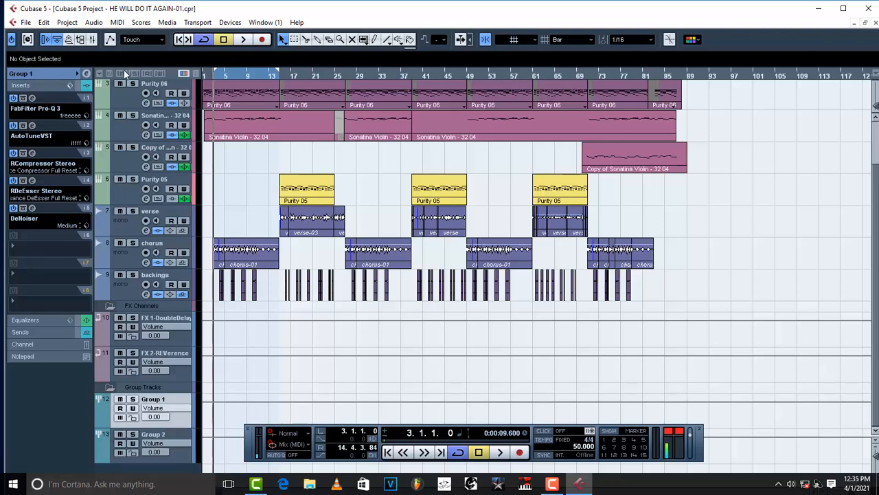
left_click(86, 74)
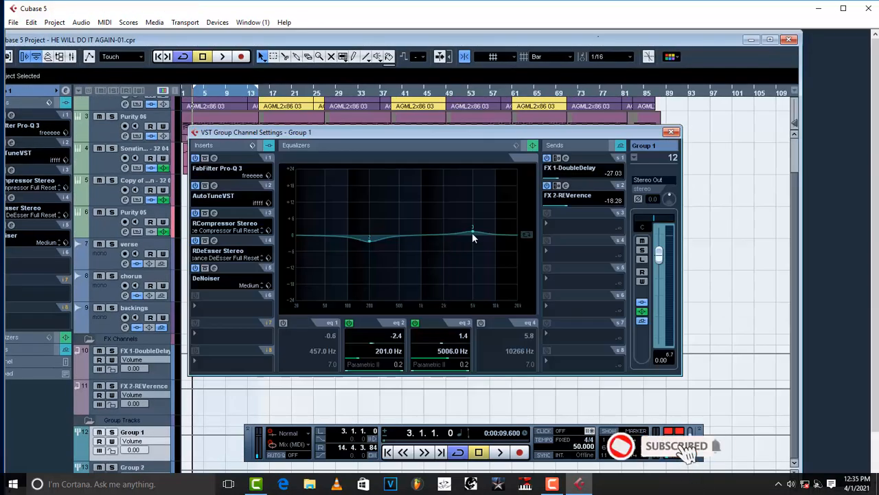
left_click_drag(472, 233, 474, 231)
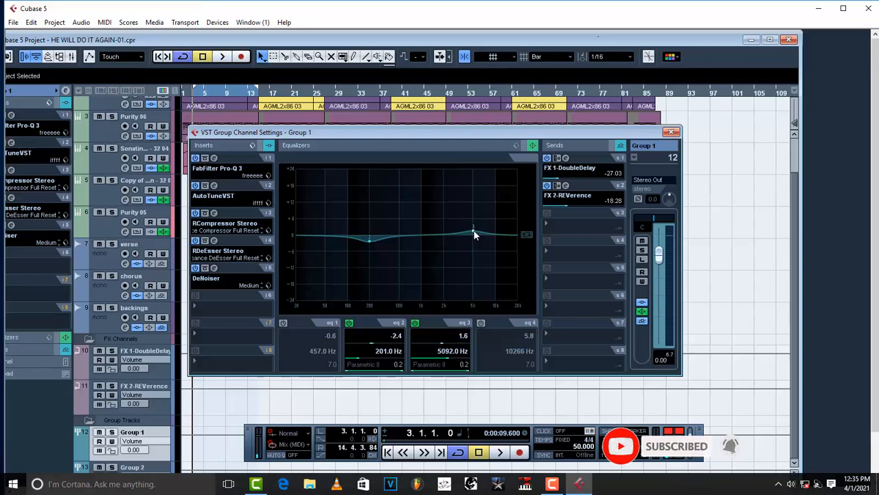
left_click(673, 132)
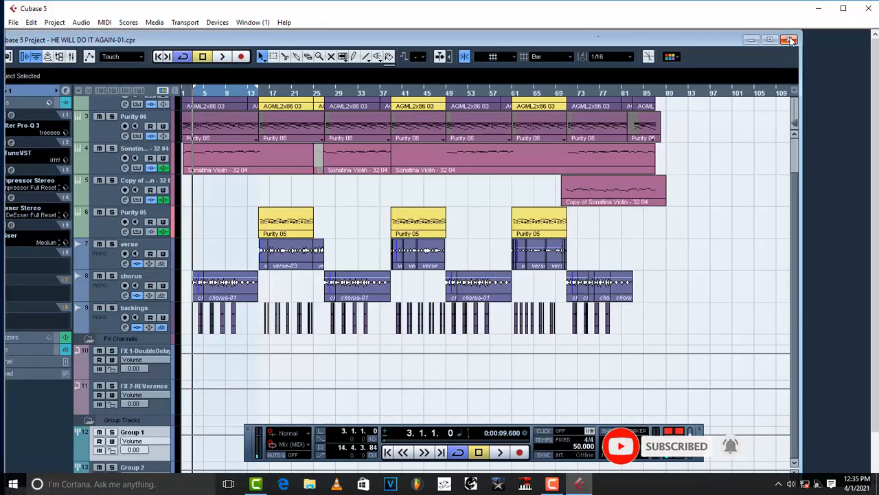
left_click(770, 40)
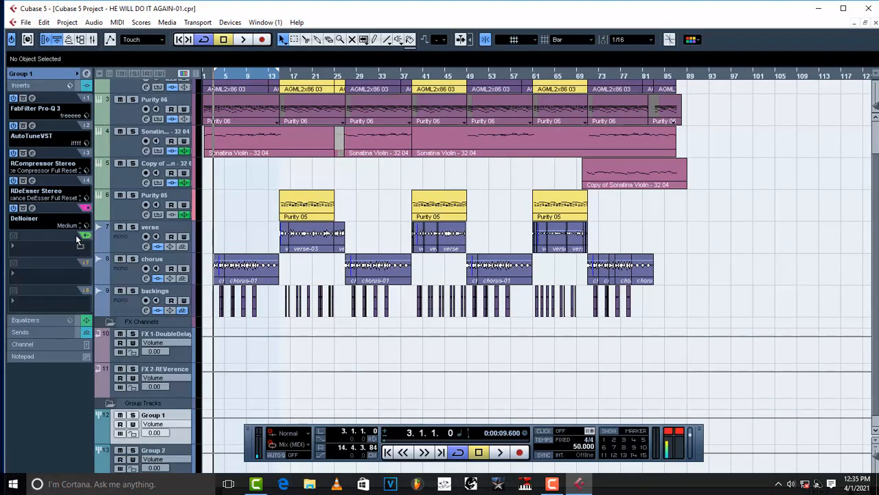
- Move Group 1's DeNoiser to the sixth insert slot and load iZotope Ozone 7 Vintage Tape in the fifth
left_click(22, 227)
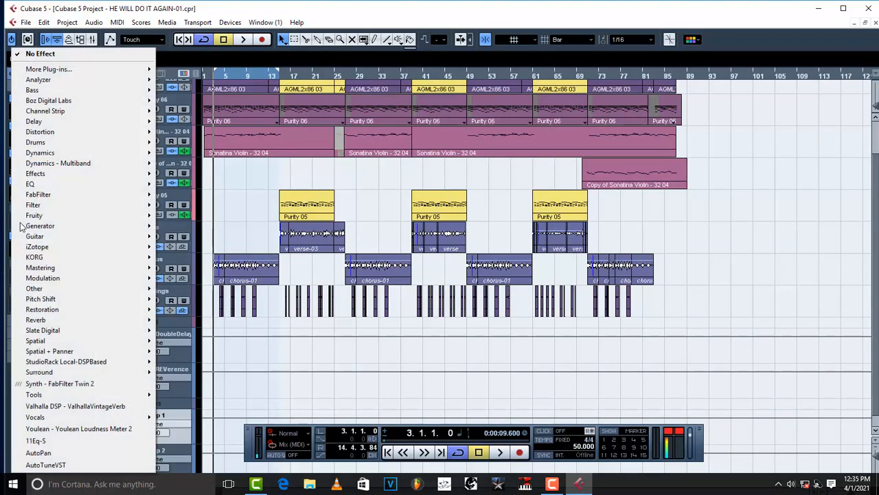
mouse_move(57, 290)
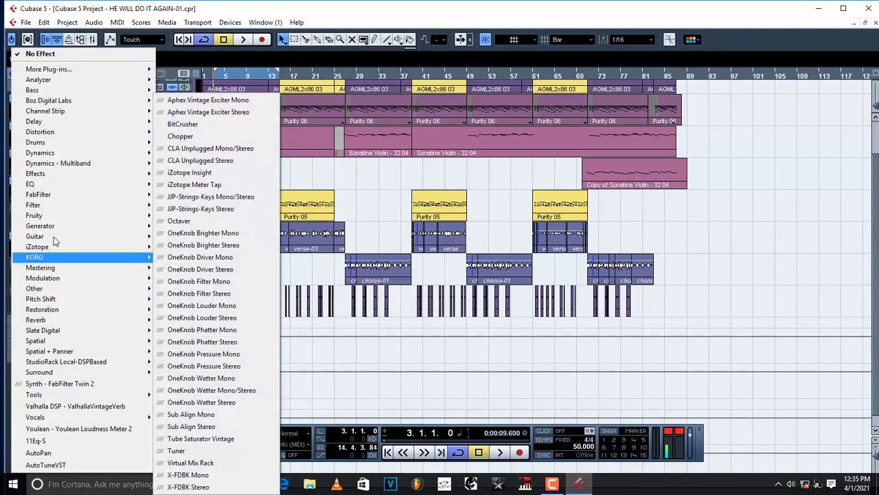
mouse_move(41, 121)
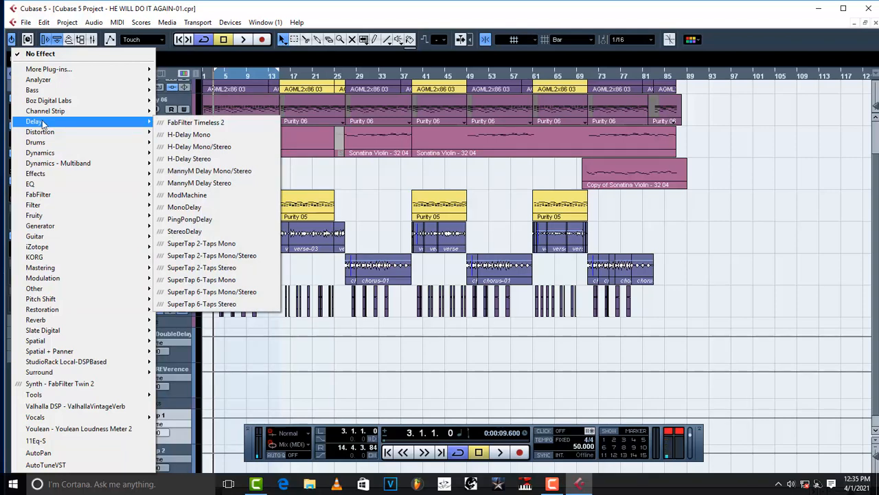
mouse_move(98, 292)
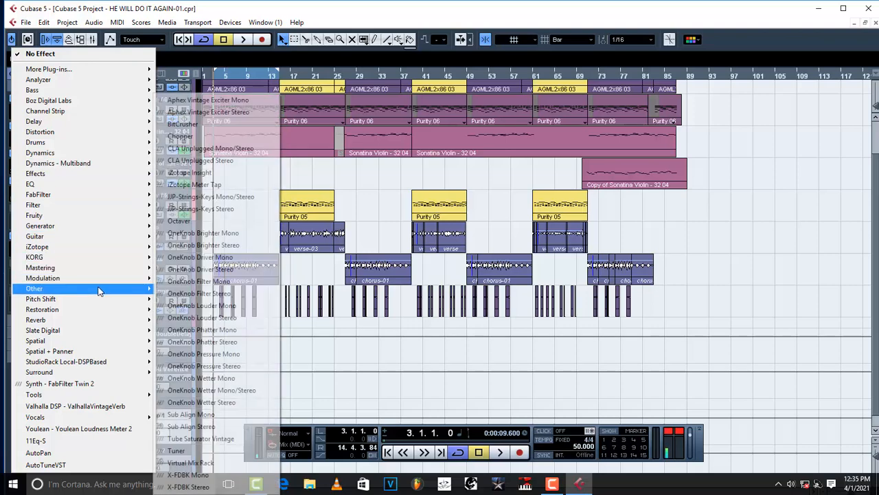
mouse_move(94, 135)
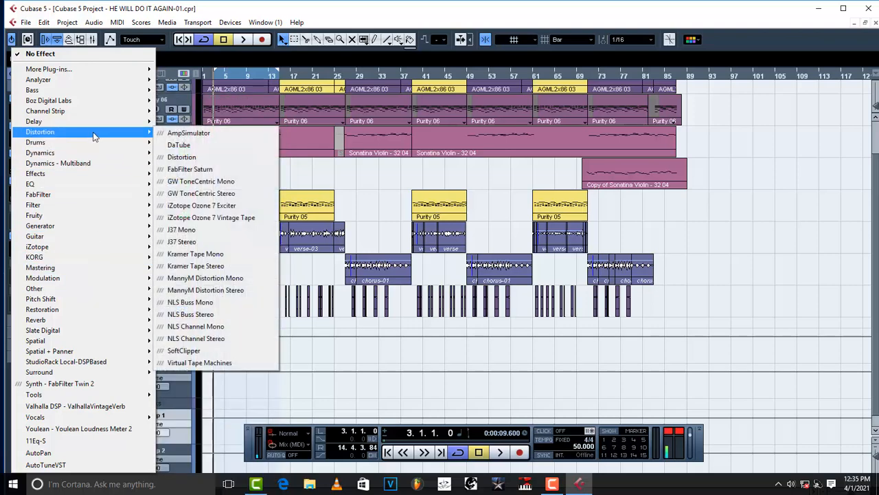
left_click(254, 221)
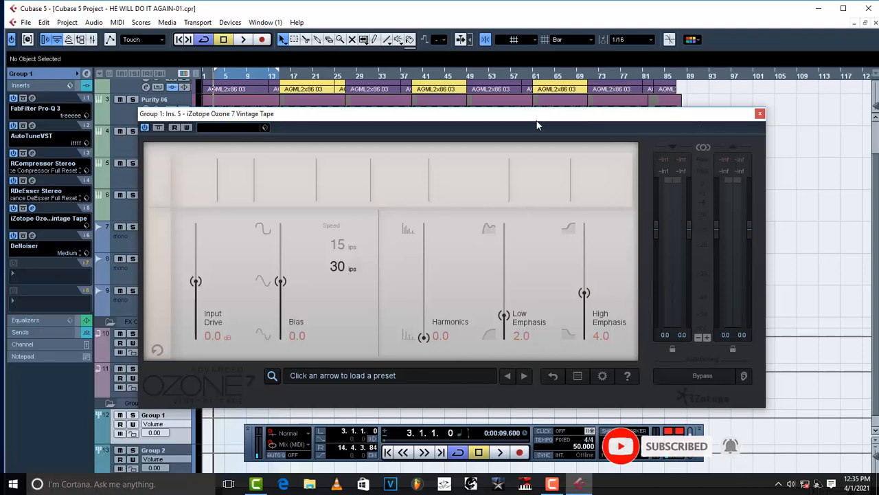
- Check the Vintage Tape plug-in's preset browser and its parameter history, and close both
left_click(266, 127)
left_click(289, 139)
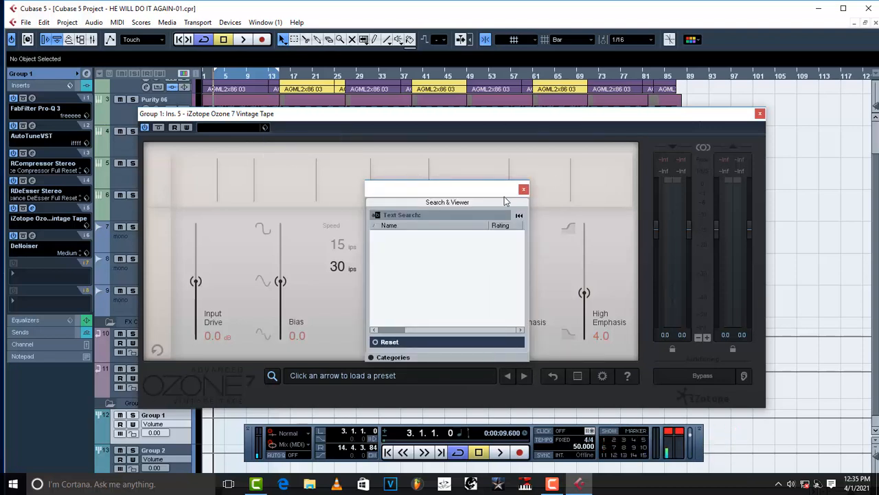
left_click(523, 190)
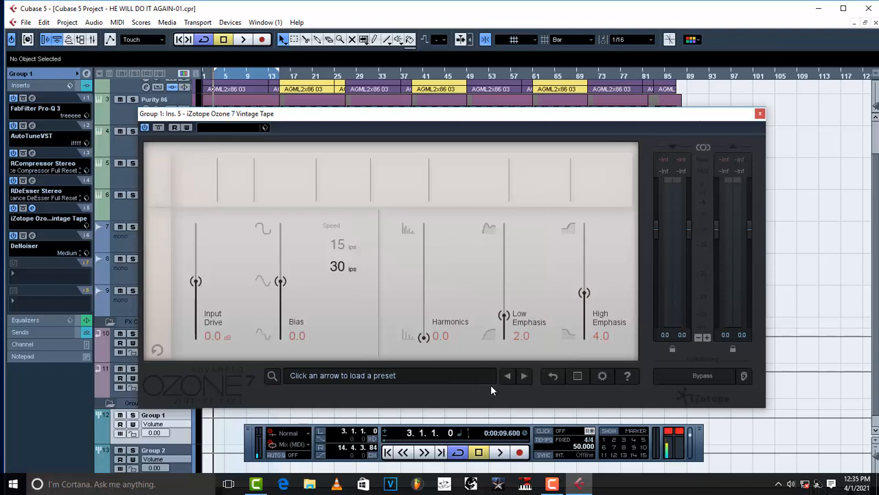
left_click(578, 377)
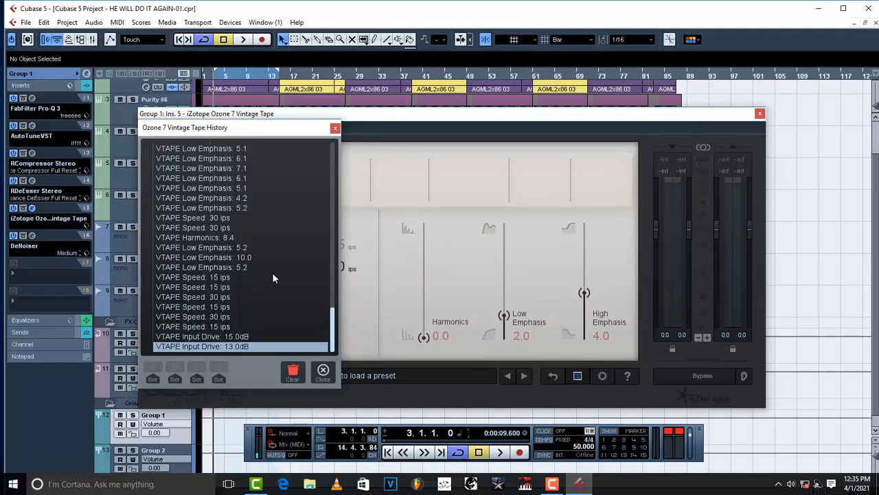
left_click(335, 128)
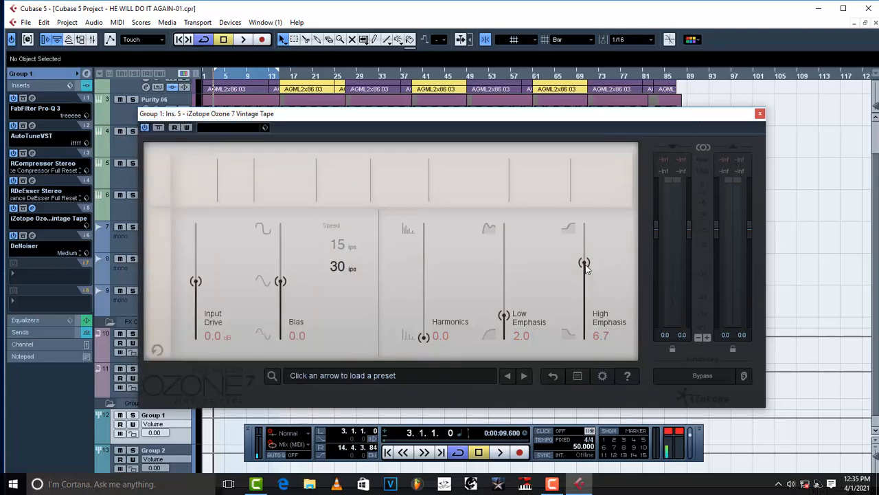
- Set Group 1's Vintage Tape to Harmonics 7.7, Low Emphasis 8.6 and High Emphasis 8.9 while auditioning the chorus, and stop playback
left_click_drag(509, 116, 680, 76)
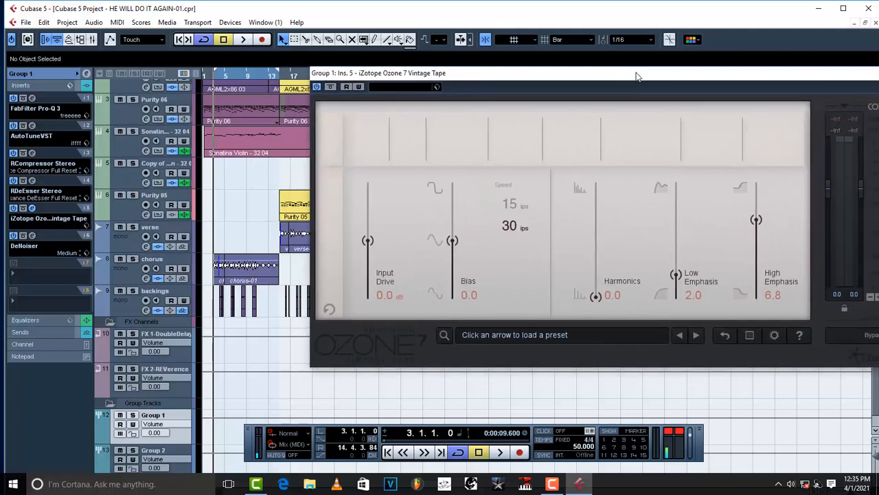
key("space")
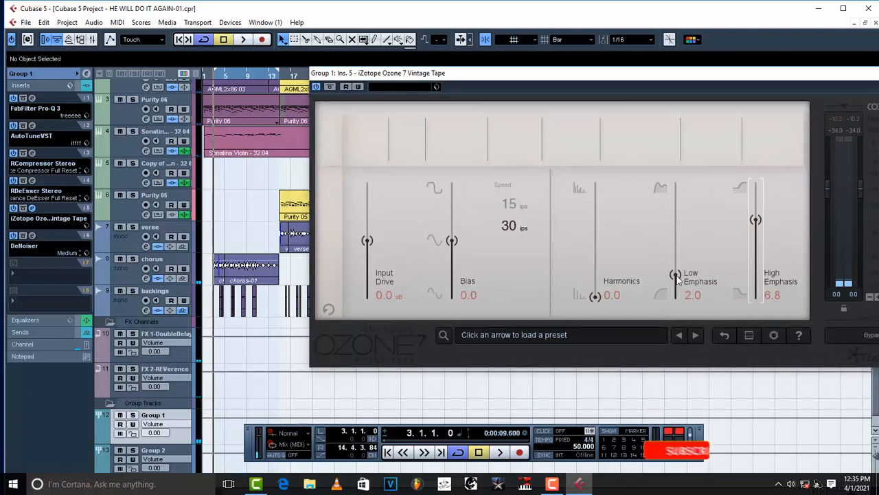
left_click_drag(684, 276, 682, 214)
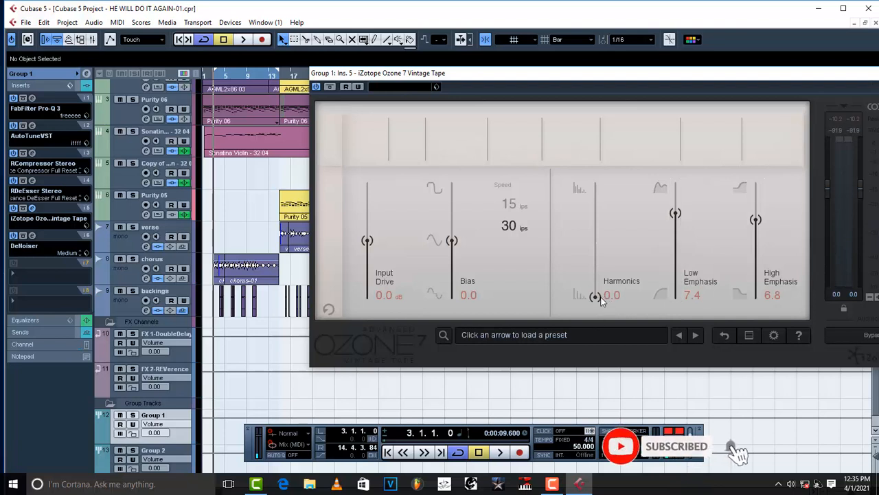
left_click_drag(600, 296, 603, 213)
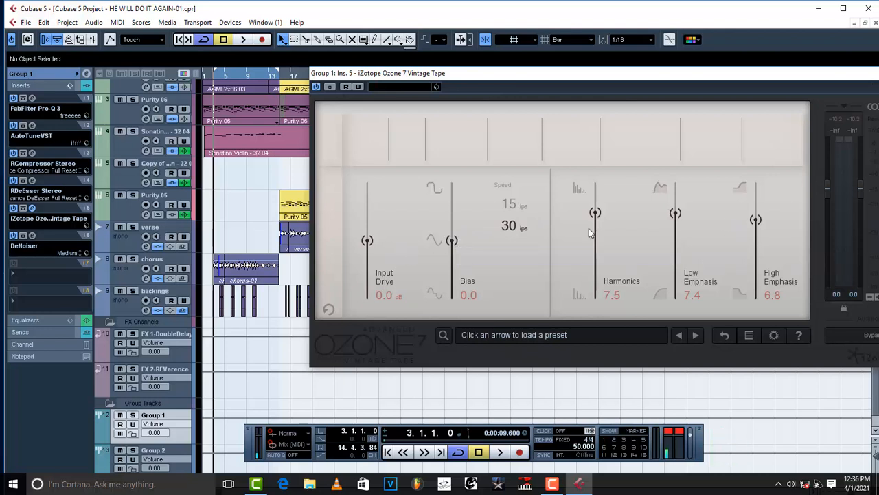
left_click_drag(756, 219, 756, 204)
key("space")
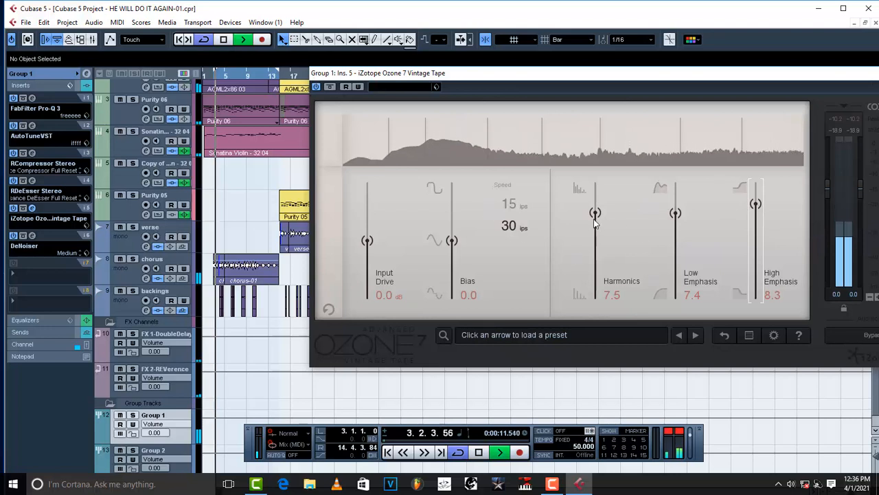
mouse_move(595, 213)
left_mouse_down()
mouse_move(604, 182)
mouse_move(595, 210)
left_mouse_up()
left_click_drag(677, 213, 680, 200)
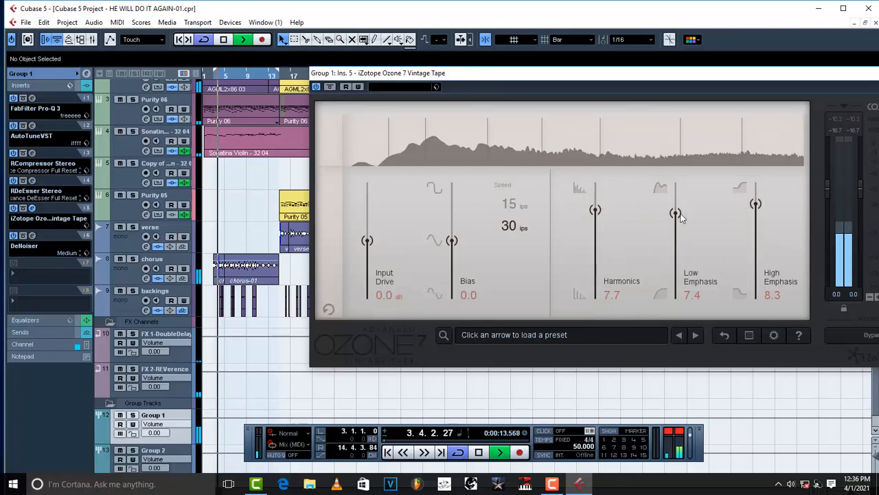
left_click_drag(758, 209, 756, 197)
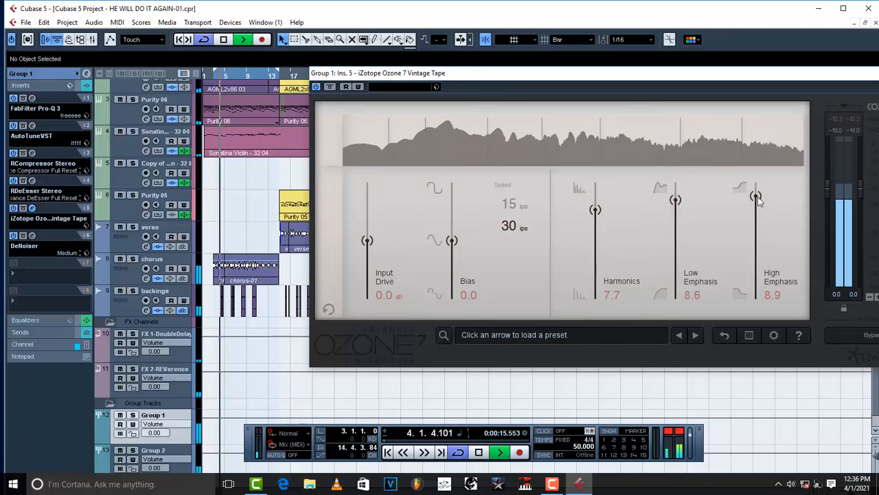
key("space")
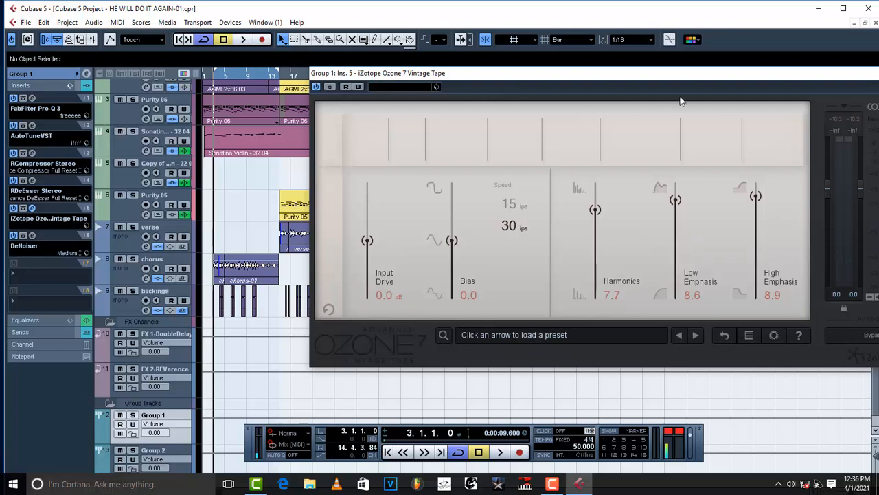
- Play the chorus again and set Group 1's Vintage Tape speed to 15 ips and Bias to 3.9
left_click_drag(663, 75, 623, 75)
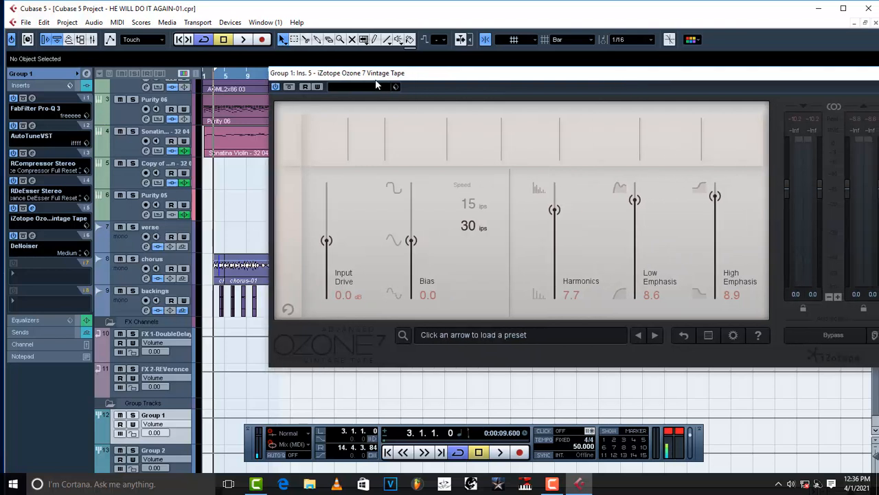
key("space")
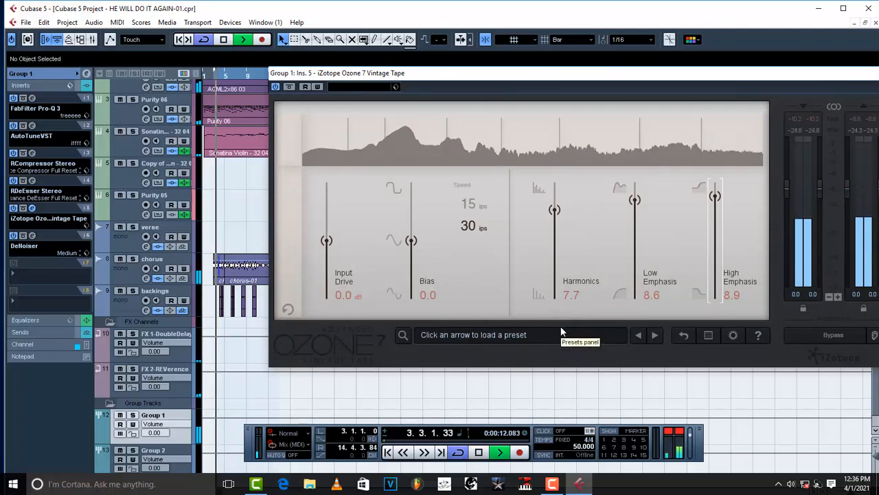
left_click(470, 205)
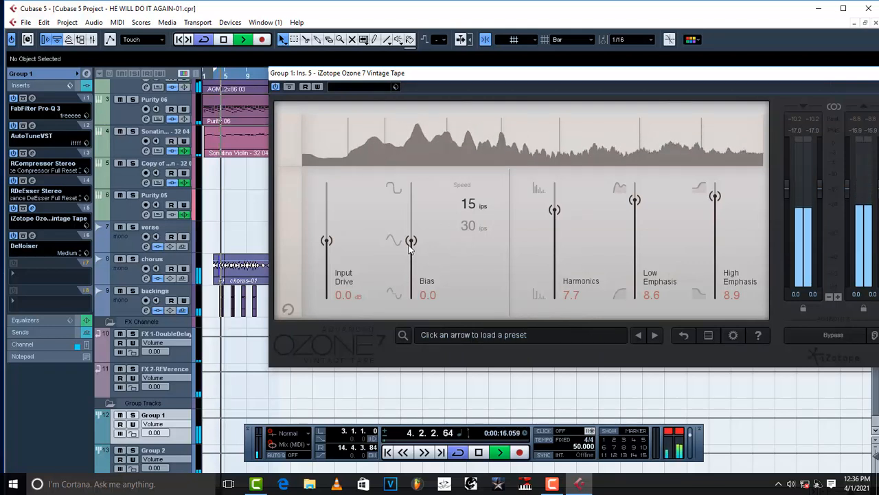
left_click_drag(409, 245, 414, 207)
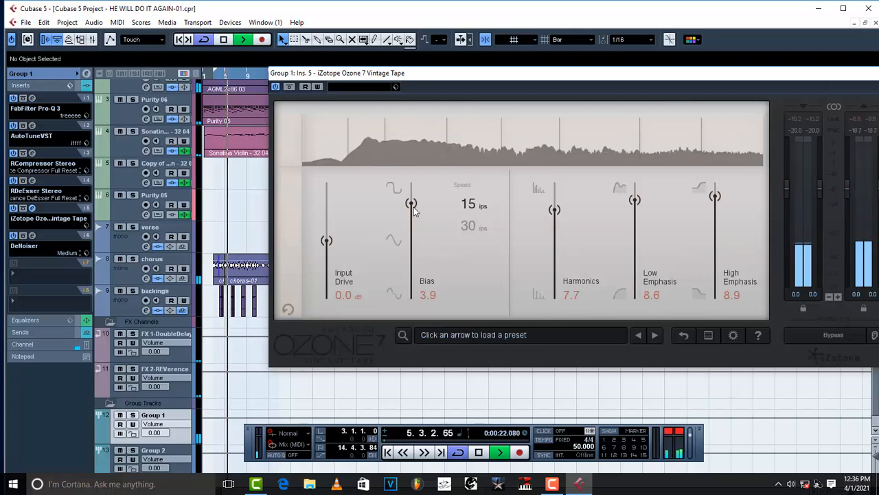
- Set Group 1's Vintage Tape Harmonics to 9.3 and Low Emphasis to 6.3, stop playback and close the plug-in
left_click_drag(704, 81, 632, 81)
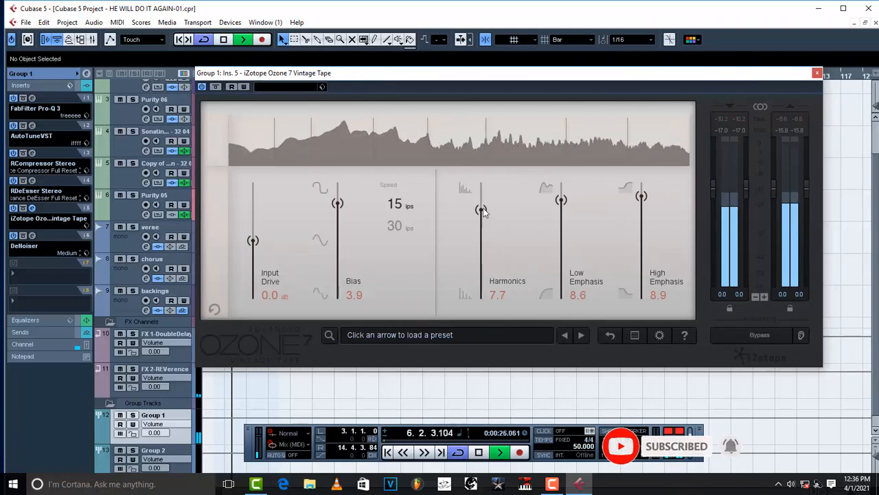
left_click_drag(483, 212, 482, 193)
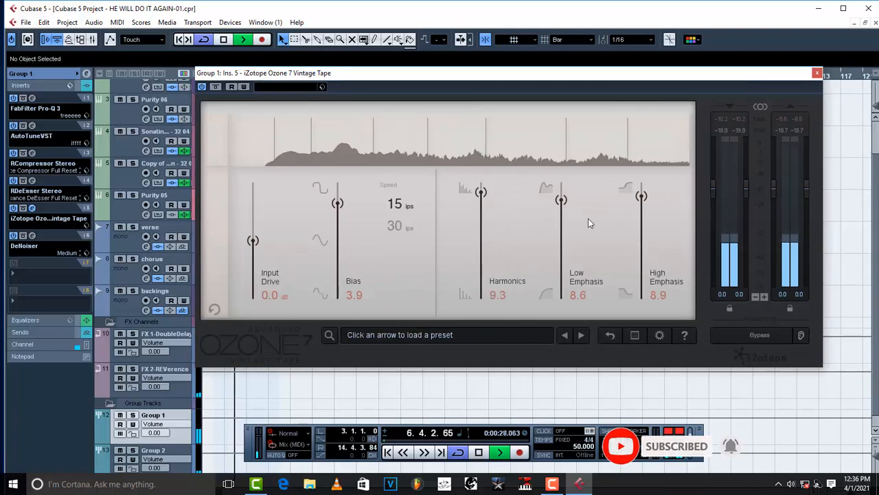
left_click_drag(561, 200, 562, 227)
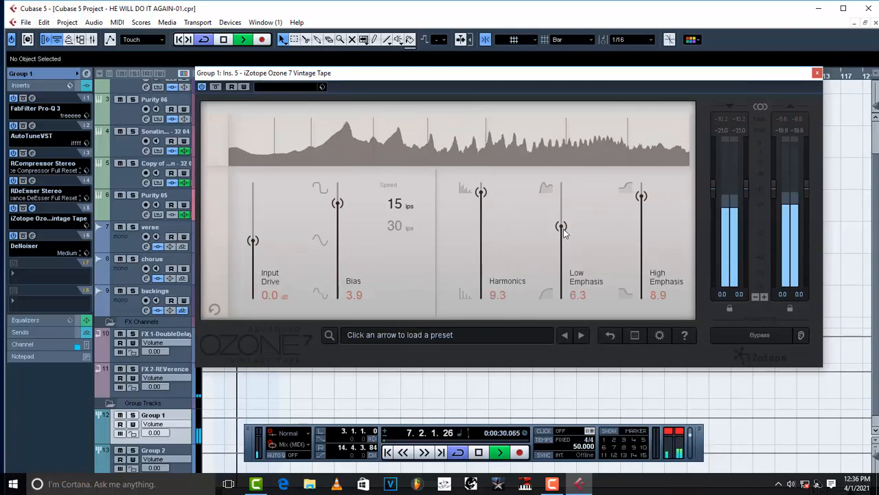
key("space")
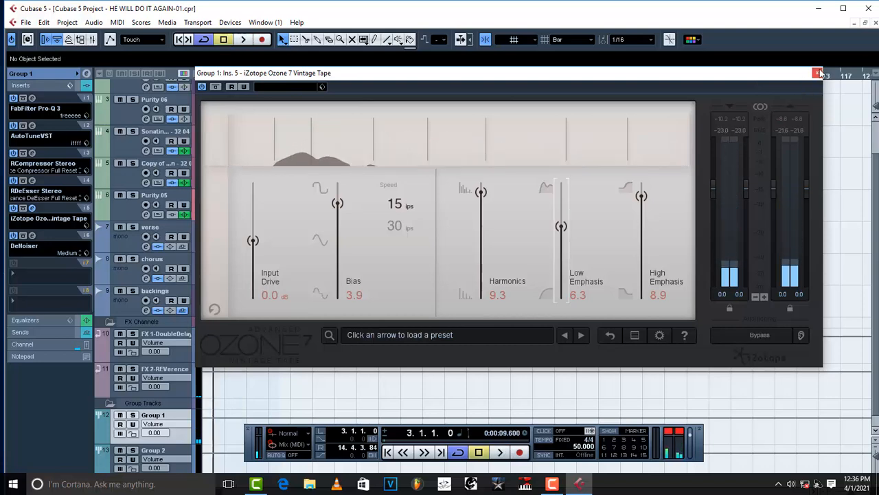
left_click(817, 73)
- Move Group 2's DeNoiser to the sixth insert slot and load iZotope Ozone 7 Vintage Tape in the fifth
scroll(293, 395, "down", 1)
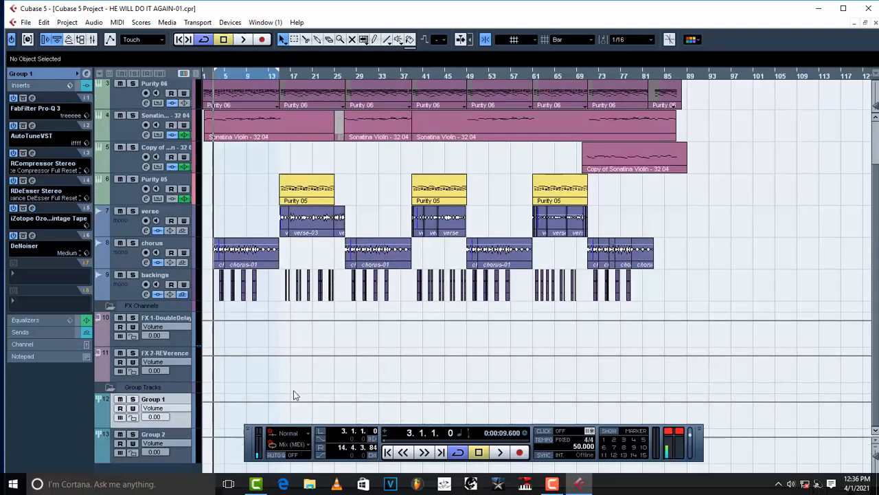
left_click(179, 435)
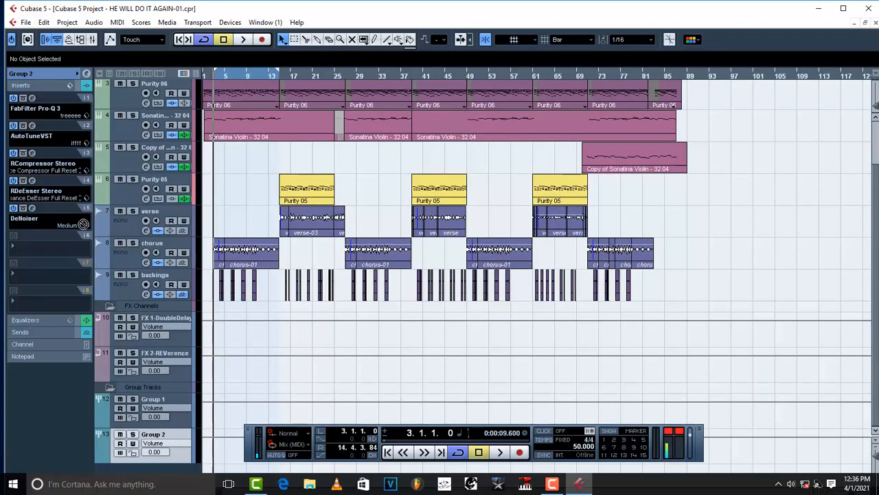
left_click(27, 221)
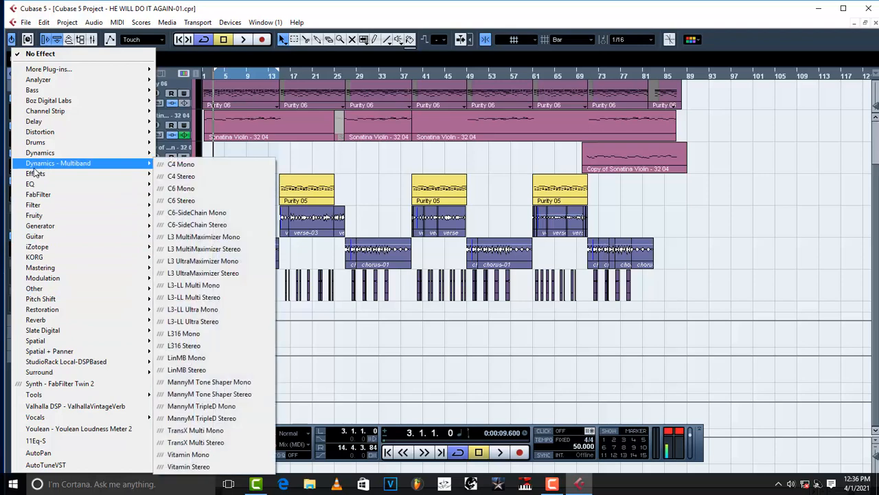
mouse_move(57, 282)
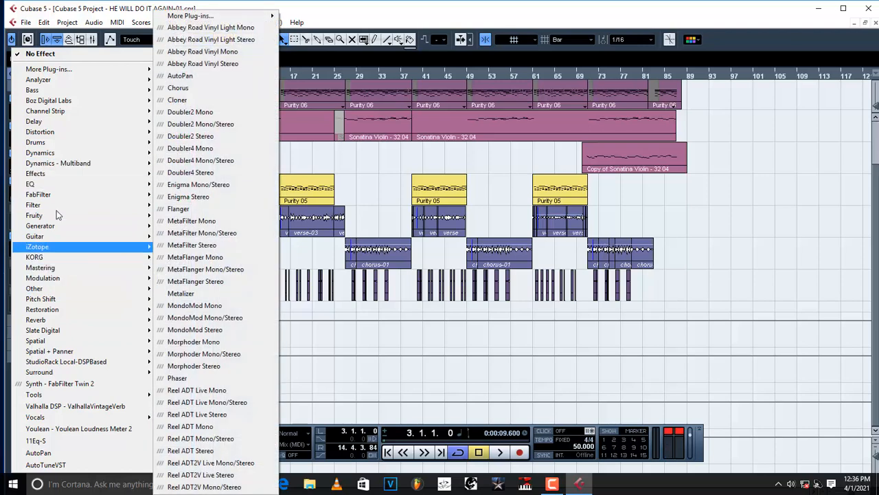
mouse_move(69, 131)
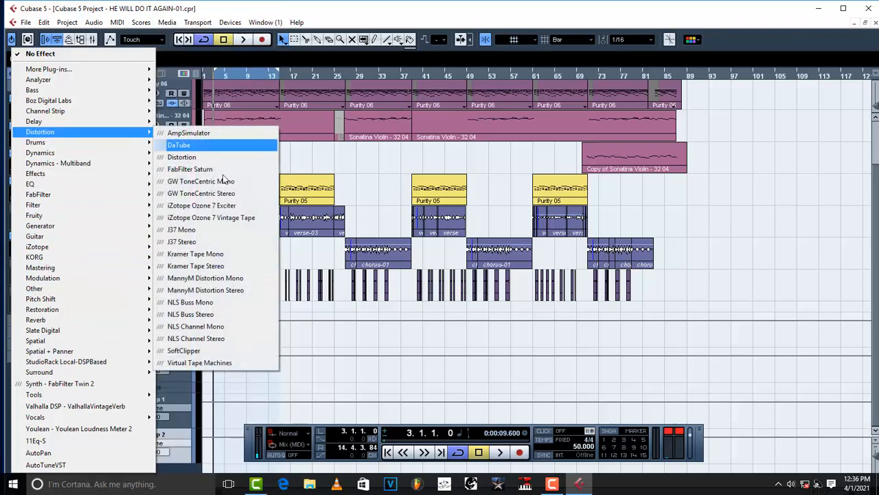
left_click(212, 217)
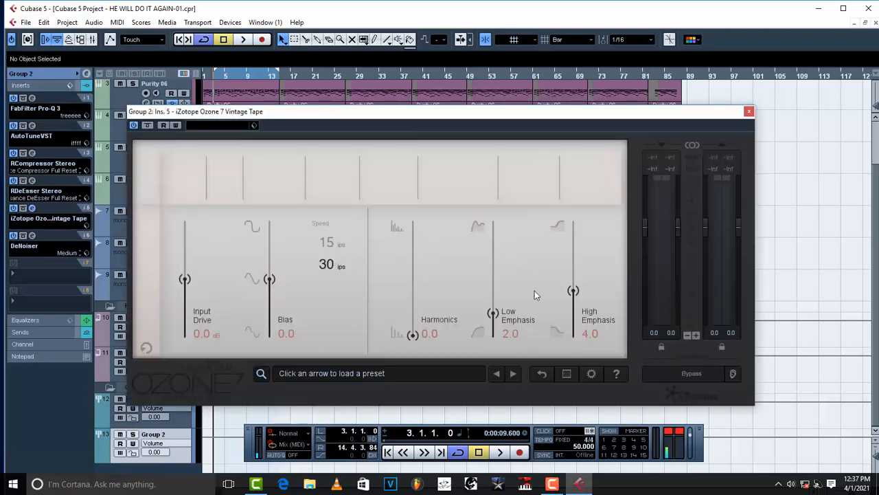
- Set Group 2's Vintage Tape to High Emphasis 9.0, Low Emphasis 5.7, Harmonics 9.3, Bias 4.5 and a speed of 15 ips
left_click_drag(581, 292, 584, 255)
left_click_drag(494, 312, 500, 270)
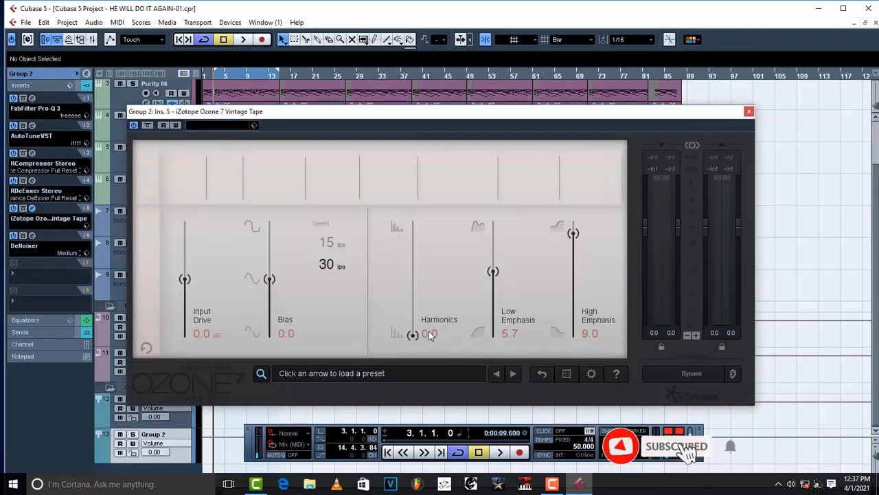
left_click_drag(416, 332, 418, 228)
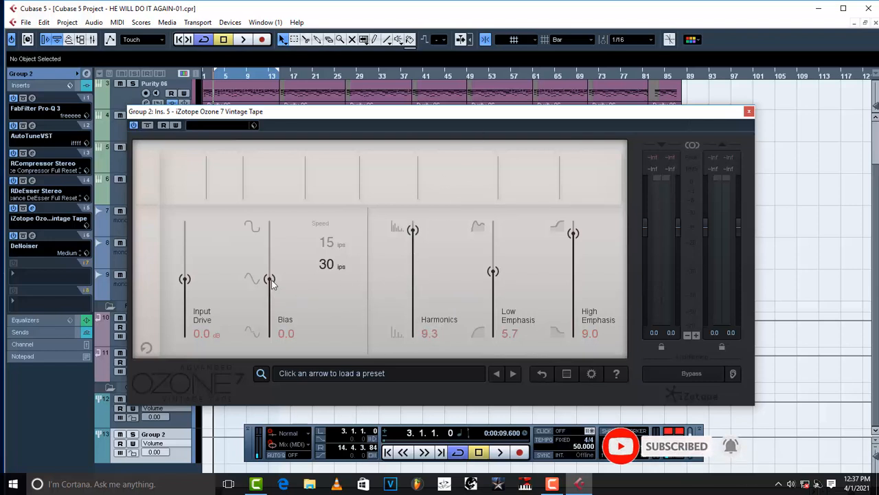
left_click_drag(276, 248, 277, 244)
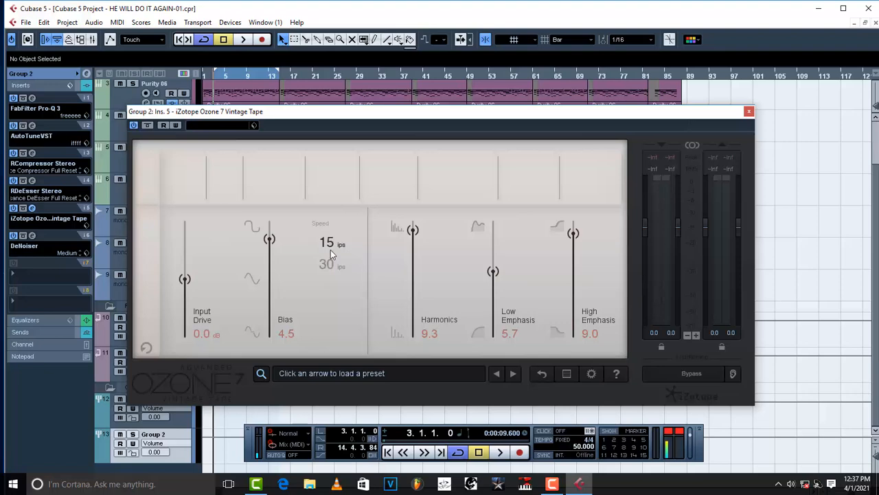
- Close Group 2's Vintage Tape window and play the chorus to hear the full insert chain
left_click(749, 111)
key("space")
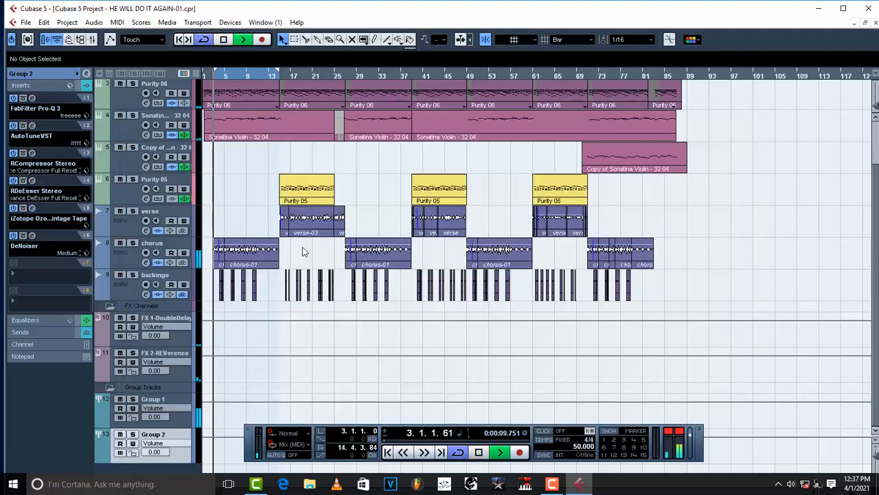
key("space")
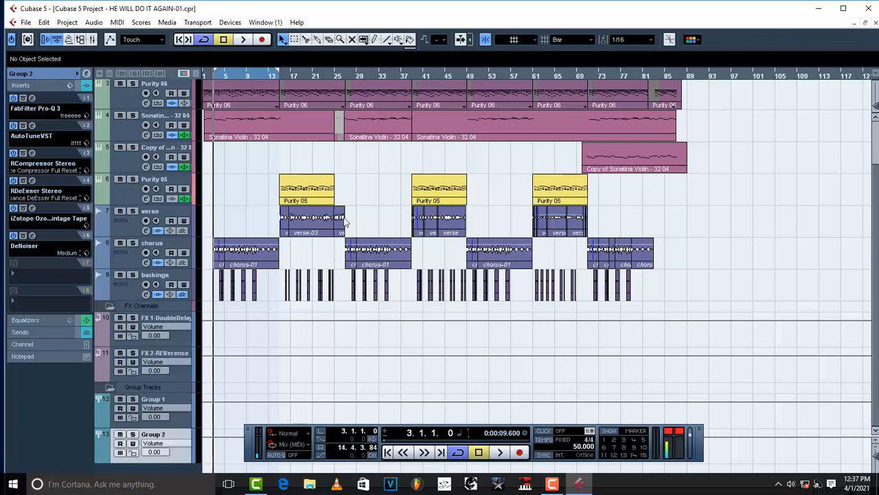
- Switch off all six of Group 2's inserts, from FabFilter Pro-Q 3 through DeNoiser
left_click(13, 98)
left_click(13, 126)
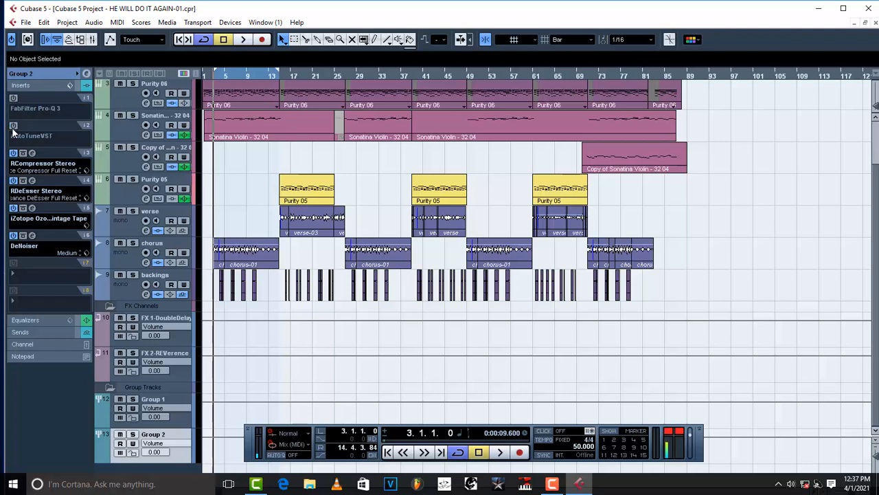
left_click(14, 152)
left_click(13, 180)
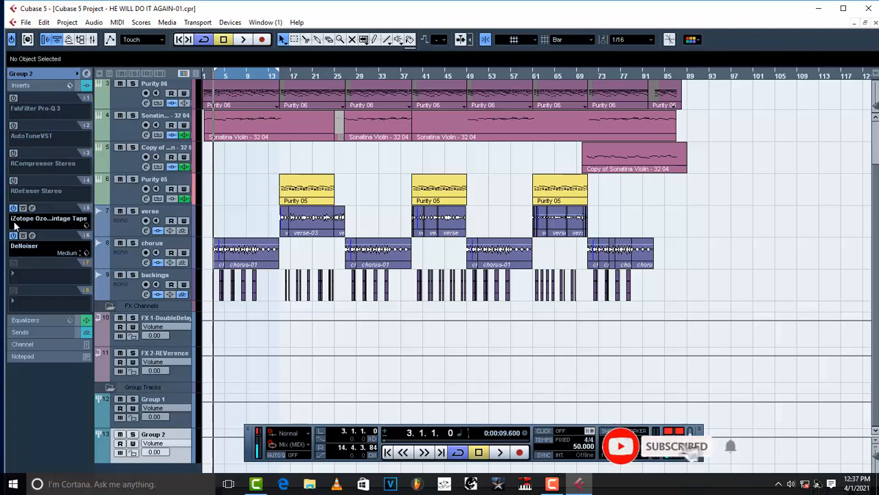
left_click(13, 207)
left_click(13, 235)
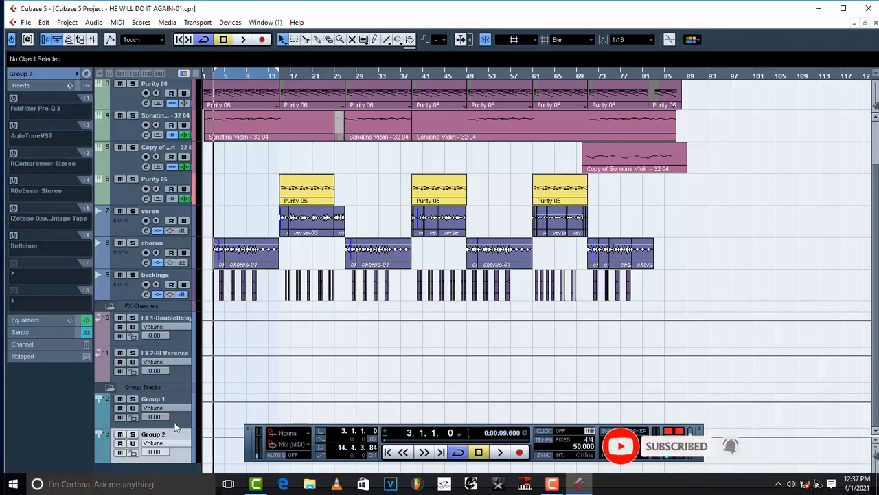
- Select Group 1 and switch off all six of its inserts, from FabFilter Pro-Q 3 through DeNoiser
left_click(174, 422)
left_click(13, 98)
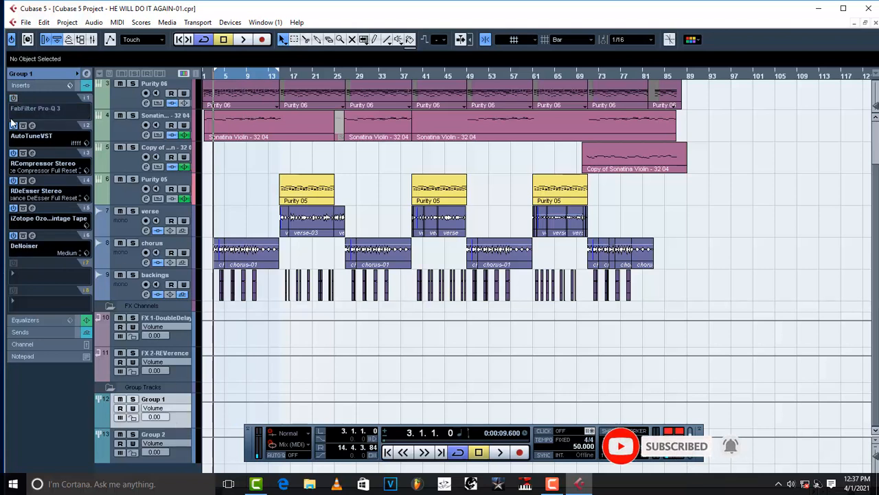
left_click(14, 126)
left_click(13, 152)
left_click(13, 180)
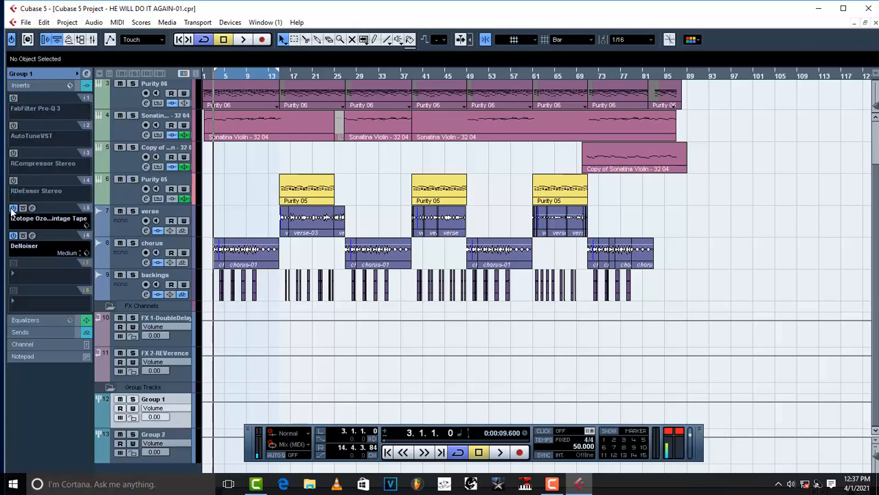
left_click(13, 208)
left_click(13, 234)
- Switch off RVox Mono on the chorus, verse and backings tracks and play the chorus with dry vocals
left_click(121, 263)
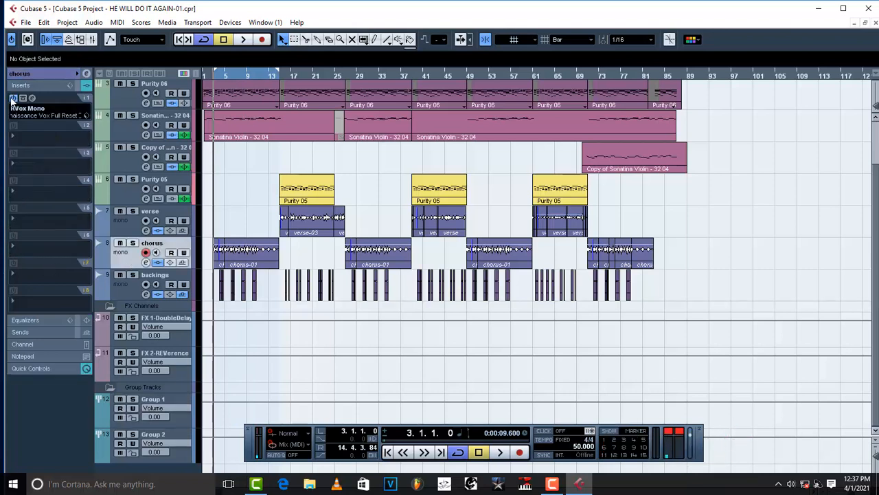
left_click(124, 230)
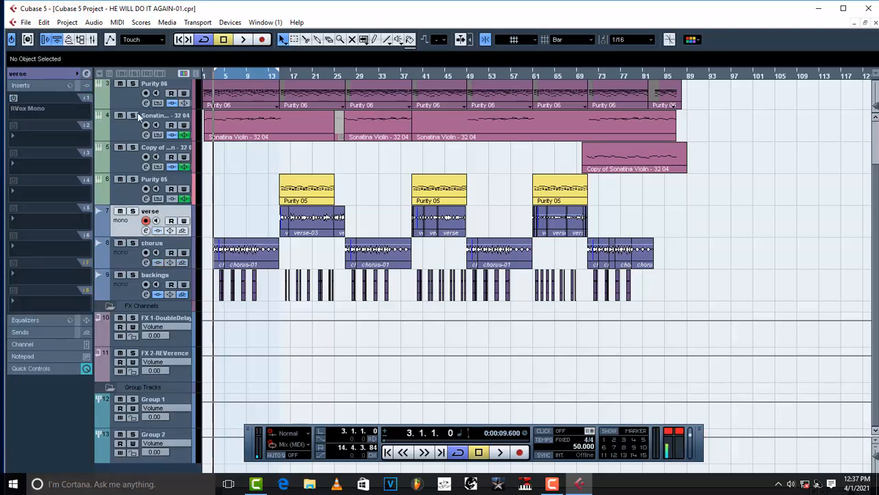
left_click(147, 277)
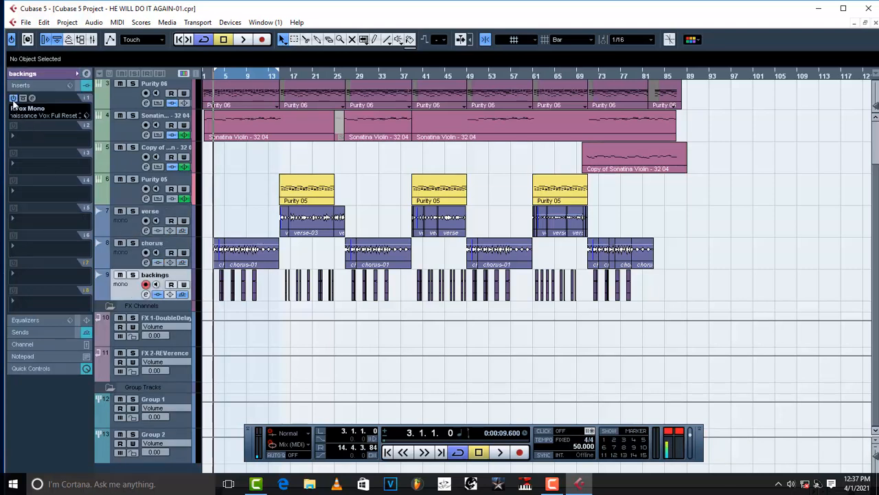
key("space")
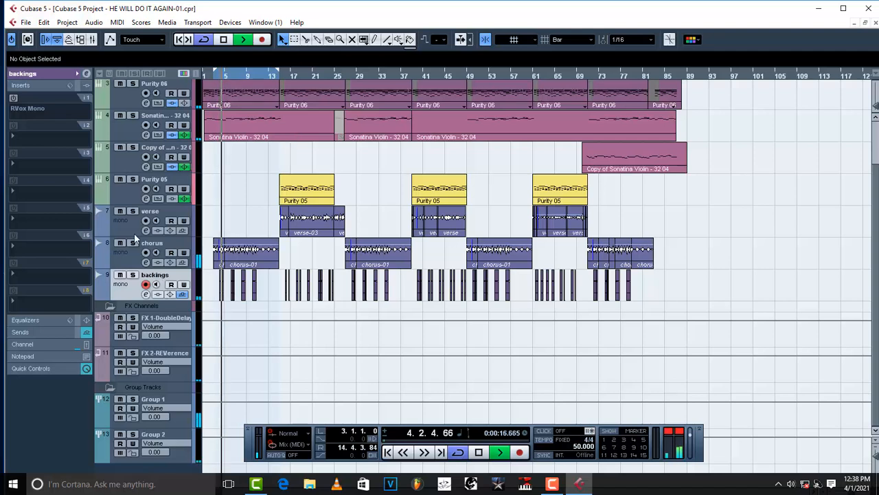
key("space")
- Switch RVox Mono back on for the backings track and all six inserts back on for Group 1
left_click(13, 98)
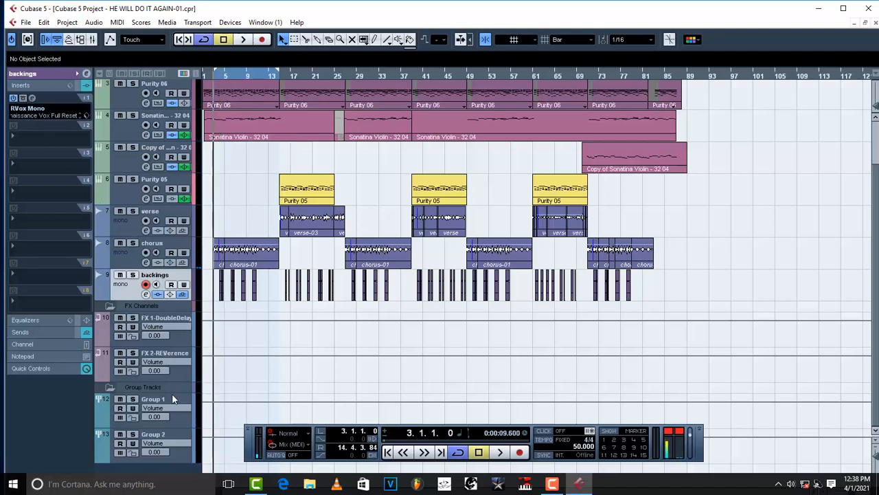
left_click(172, 397)
left_click(14, 98)
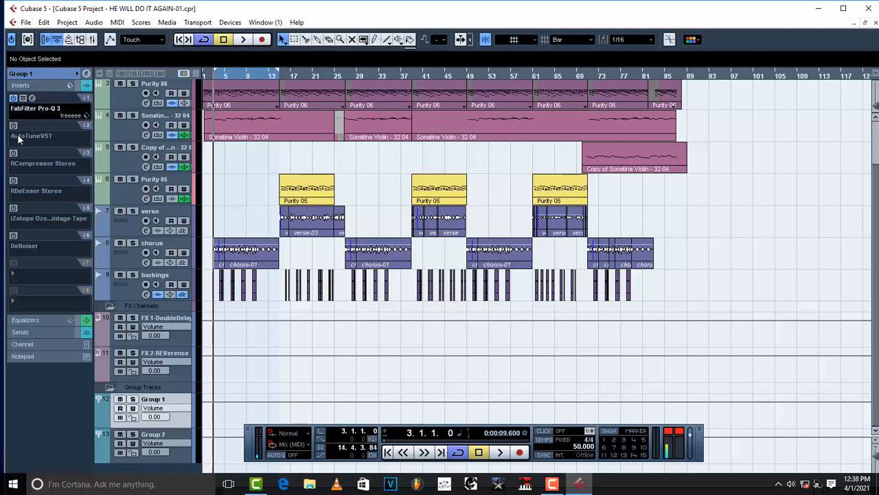
left_click(13, 126)
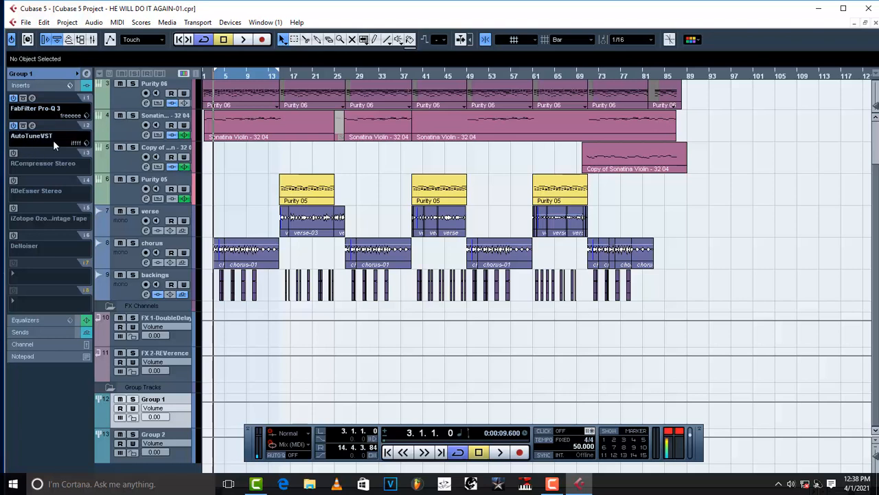
left_click(13, 153)
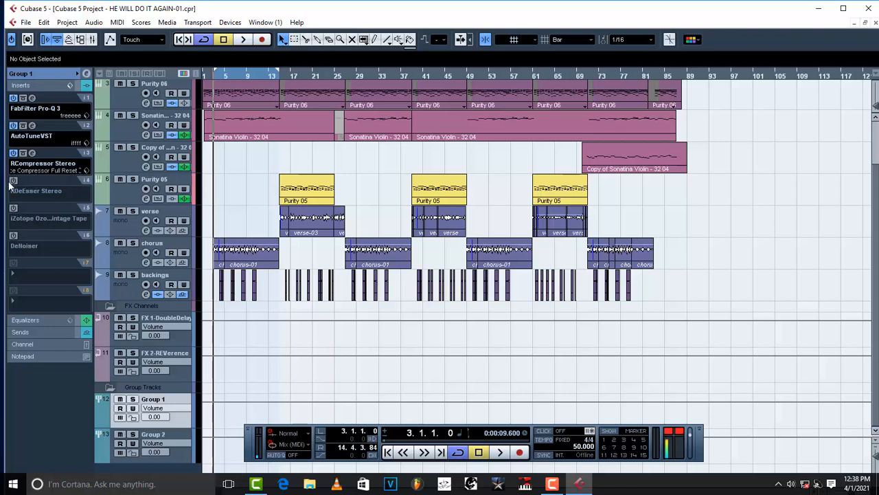
left_click(13, 181)
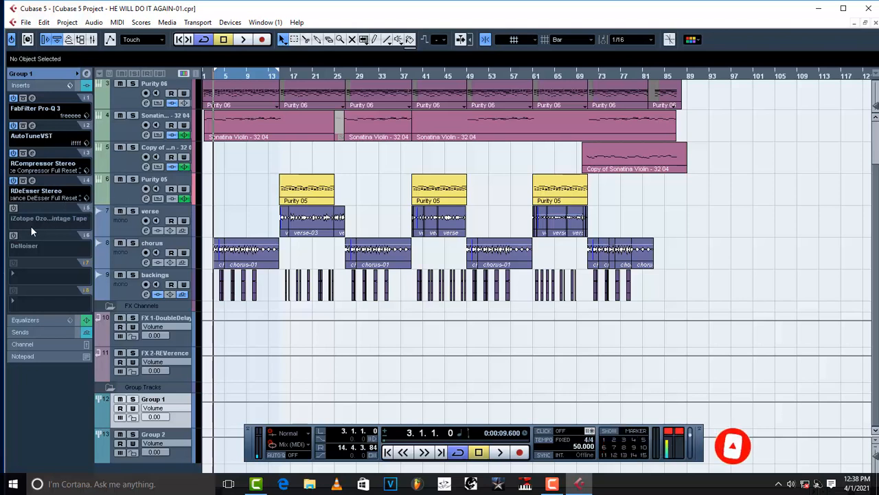
left_click(13, 208)
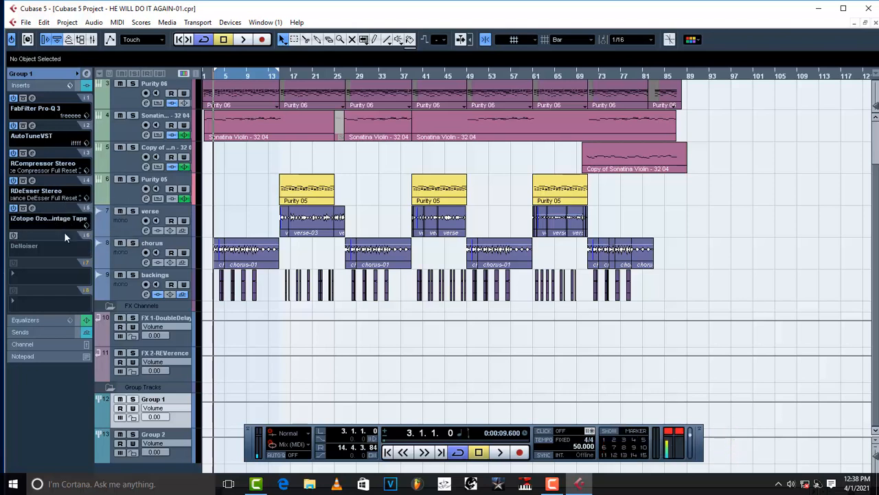
left_click(13, 235)
- Switch Group 2's inserts back on, from FabFilter Pro-Q 3 through iZotope Ozone 7 Vintage Tape
left_click(170, 434)
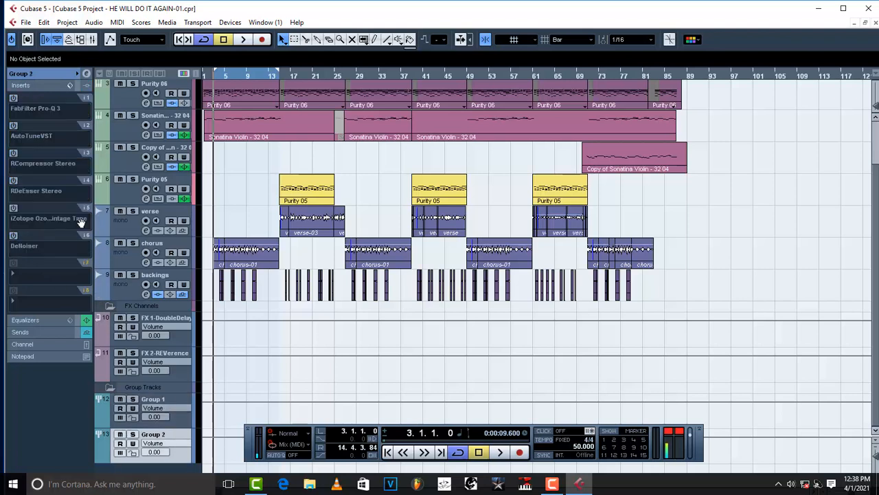
left_click(13, 97)
left_click(13, 125)
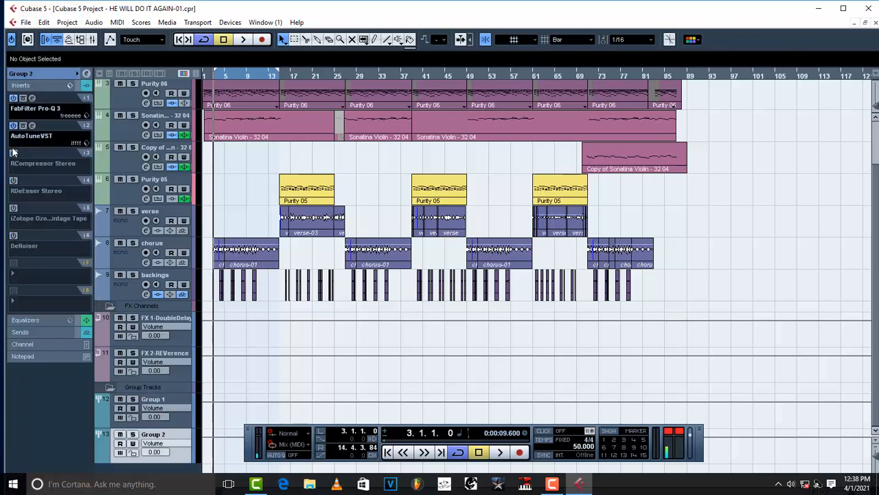
left_click(13, 153)
left_click(13, 180)
left_click(13, 208)
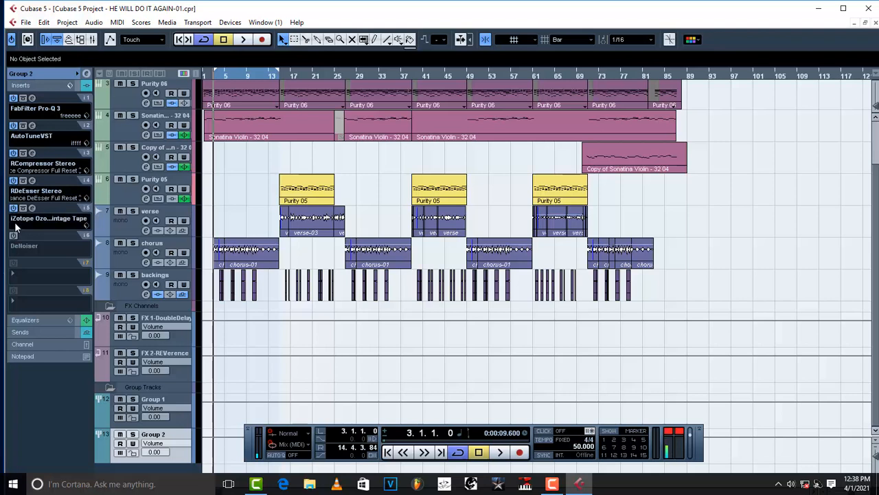
- Switch RVox Mono back on for the chorus and verse tracks
left_click(126, 293)
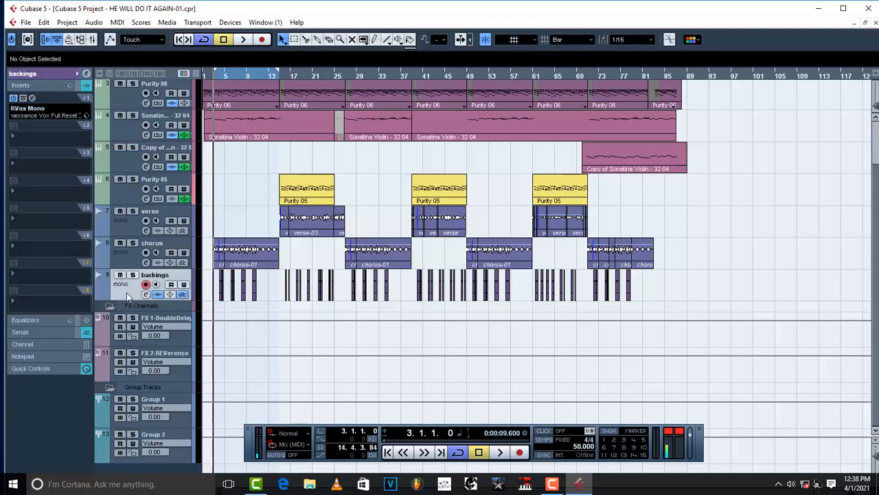
left_click(129, 256)
left_click(14, 99)
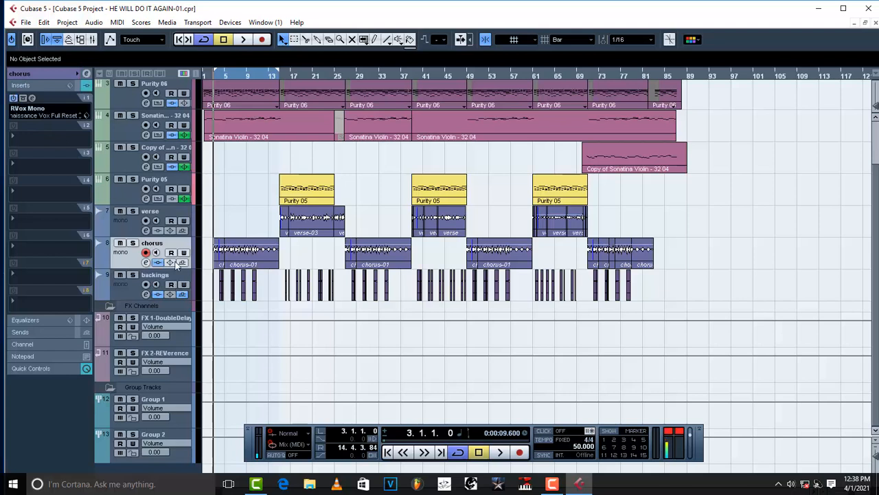
left_click(125, 226)
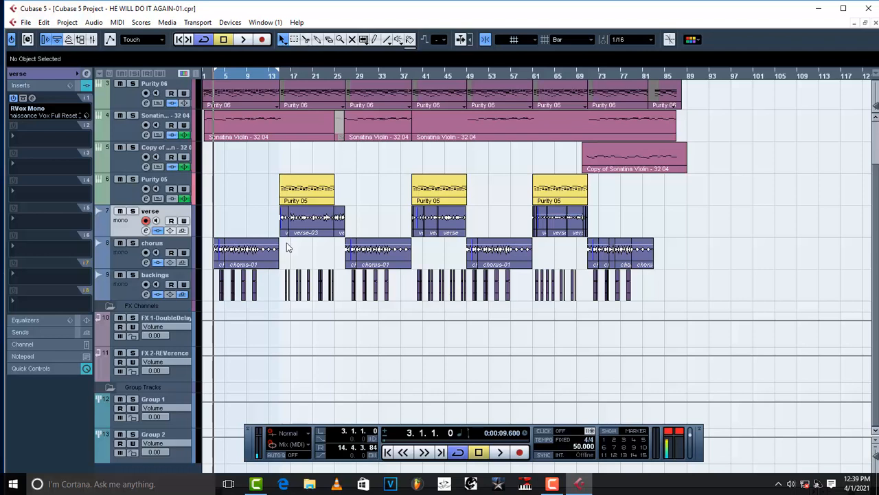
- Play the processed mix from the start of the song at bar 1 and save the project
key("space")
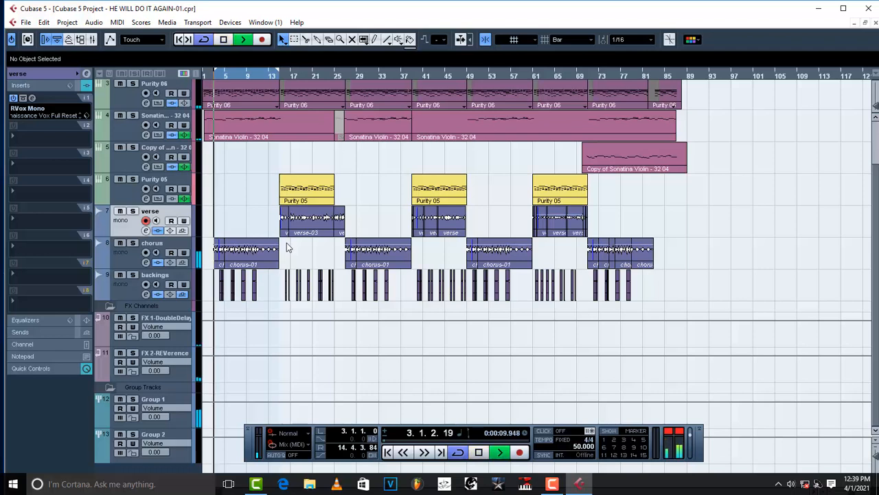
key("space")
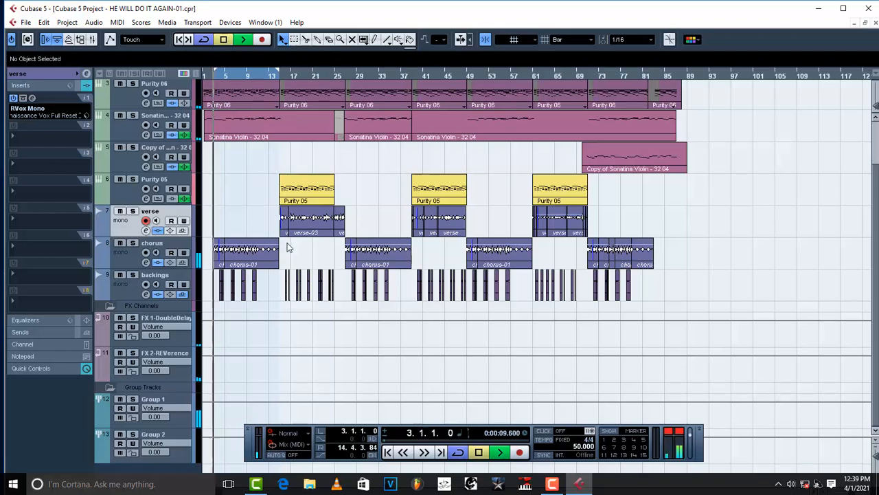
left_click(204, 74)
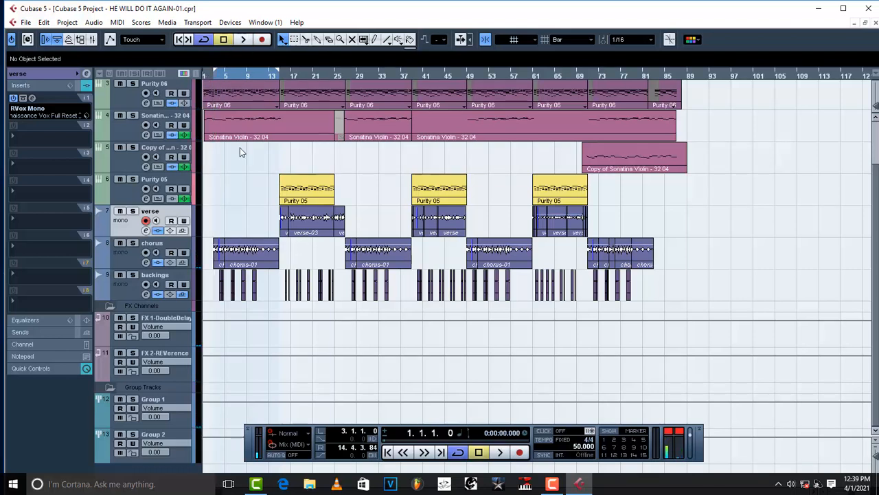
key("space")
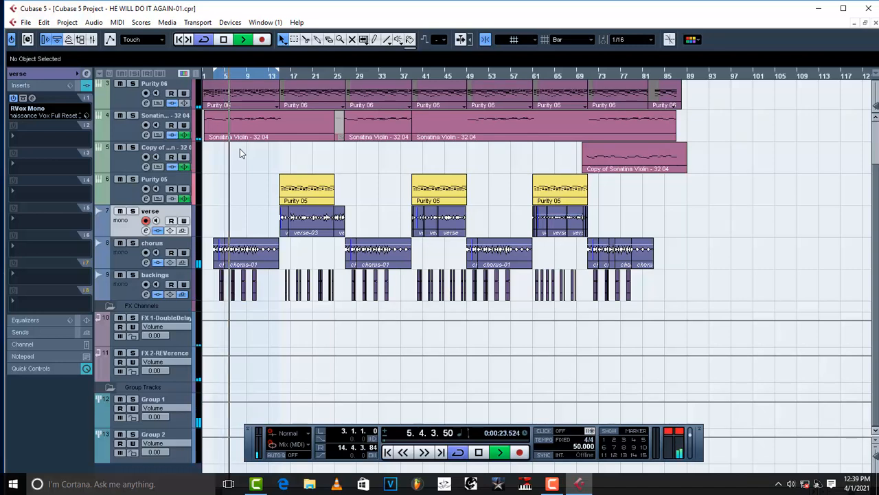
left_click(25, 23)
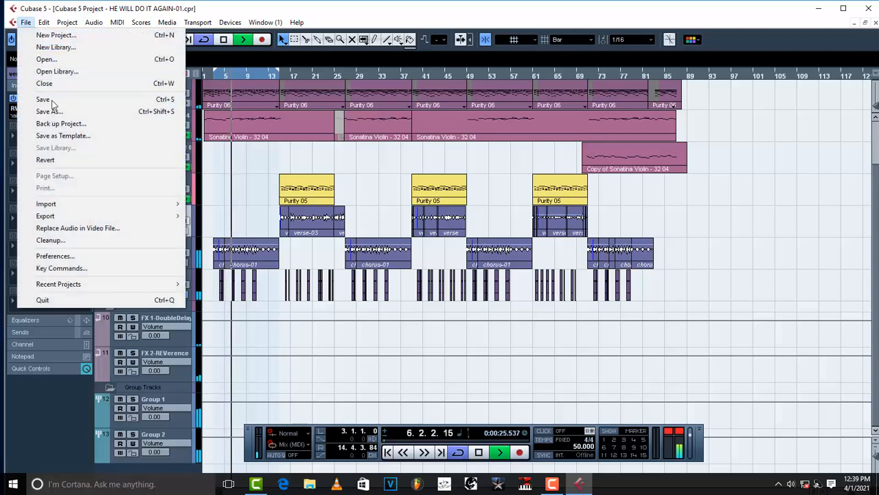
left_click(51, 98)
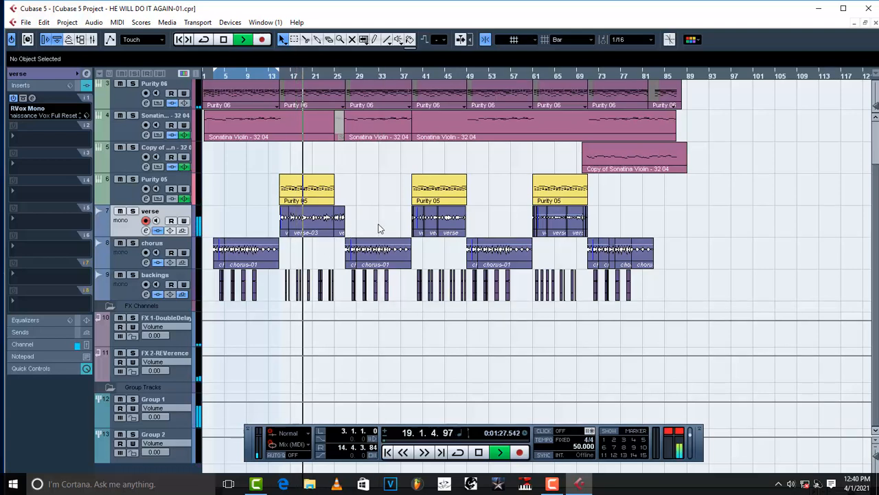
- Lower the volume of the first verse's vocal clips to -3 dB during playback, then deselect them
left_click(282, 226)
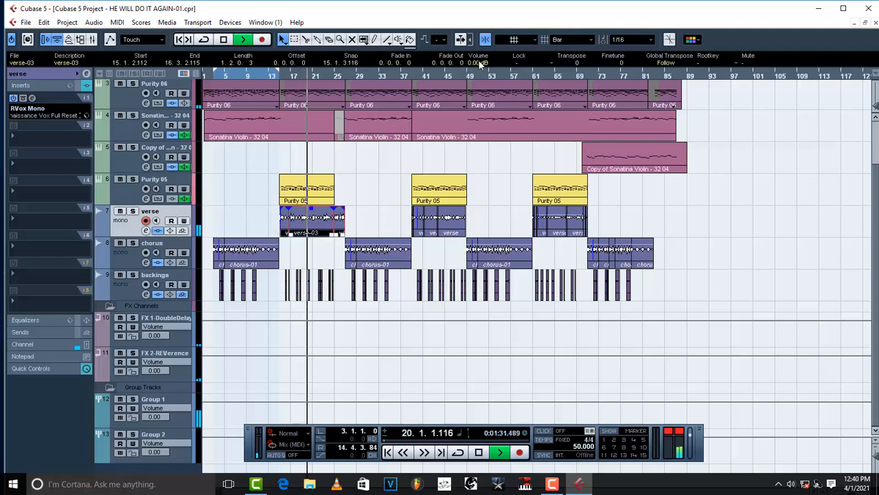
scroll(480, 63, "down", 2)
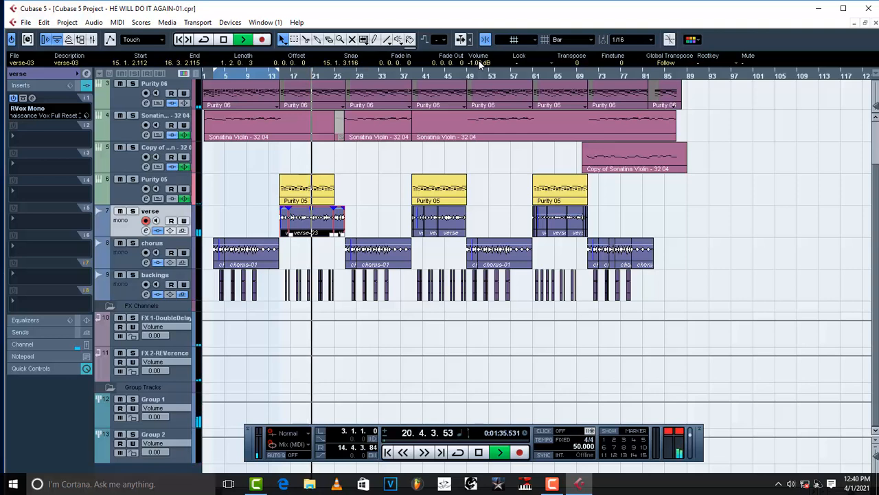
scroll(481, 63, "down", 1)
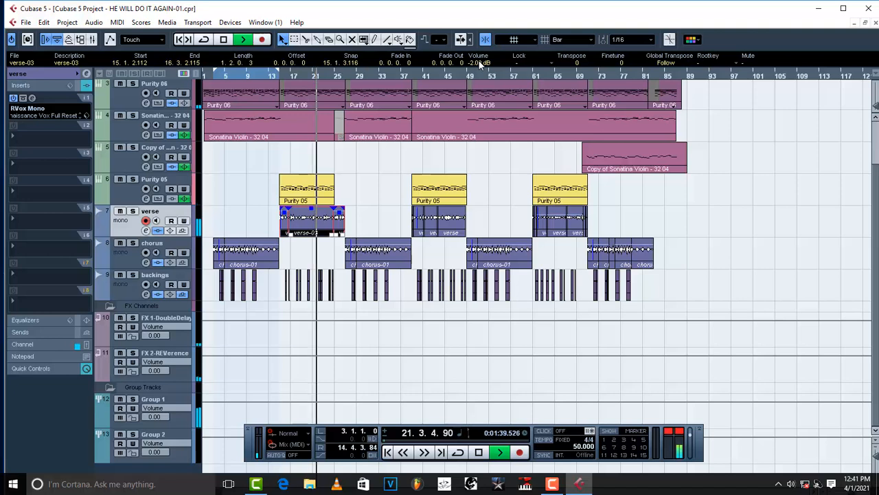
scroll(480, 64, "down", 1)
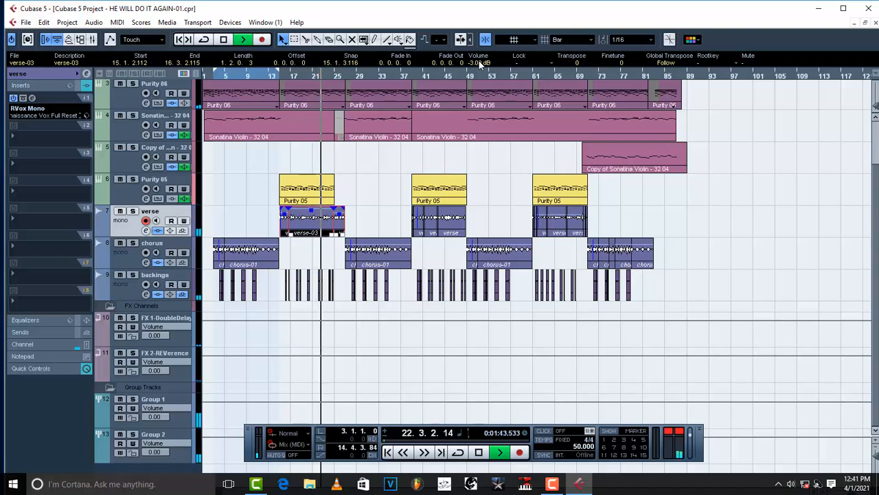
left_click(374, 199)
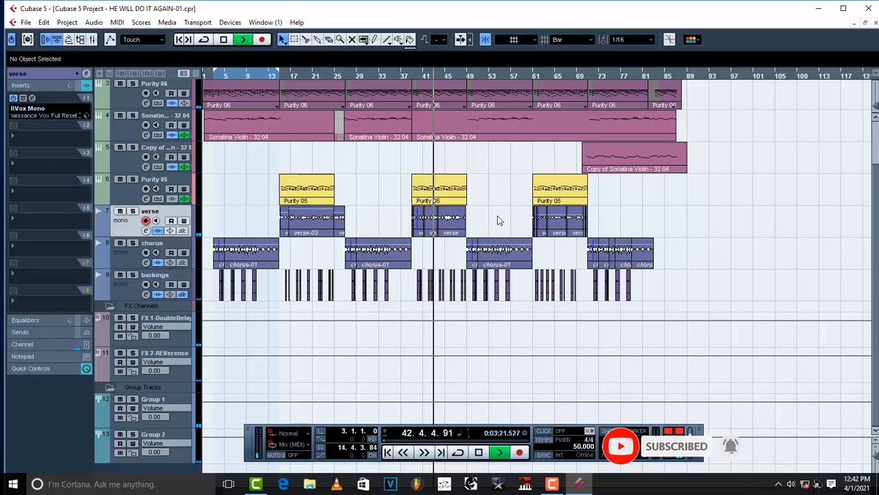
- Lower the volume of the second verse's vocal clips to -1 dB, compare it with the first verse's clips, and clear the selection
left_click_drag(503, 216, 380, 217)
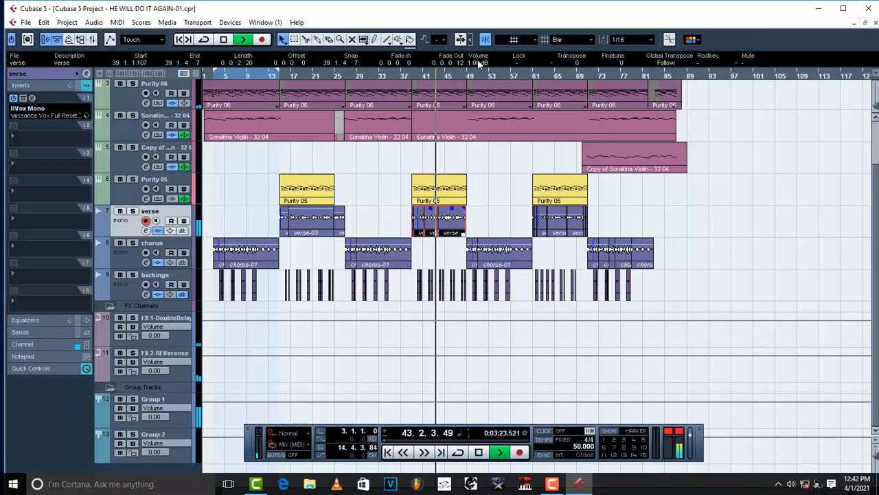
scroll(478, 61, "down", 1)
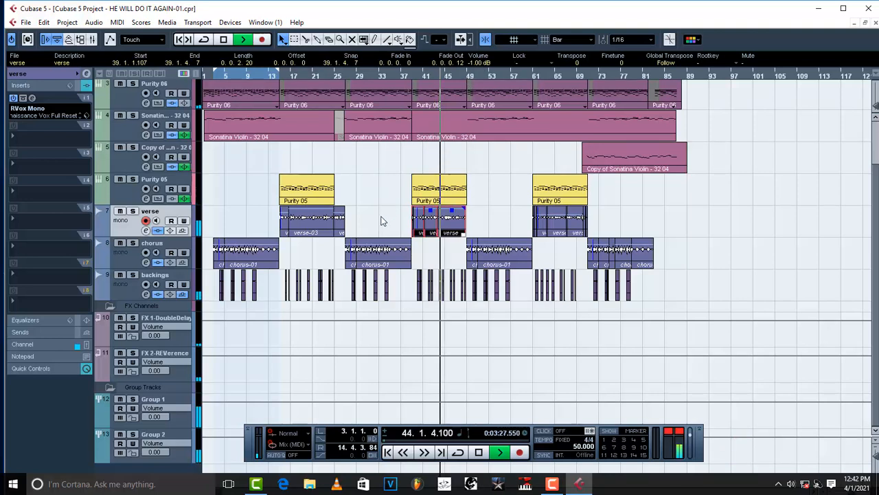
left_click_drag(378, 220, 281, 226)
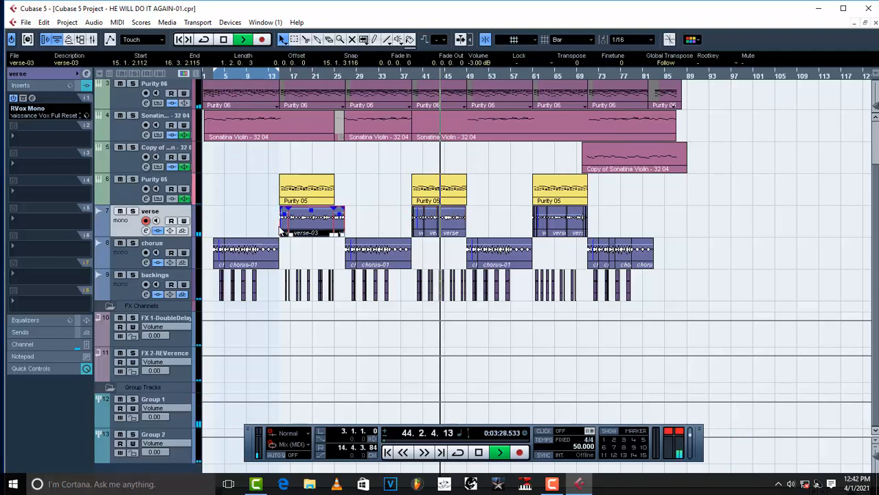
left_click(499, 224)
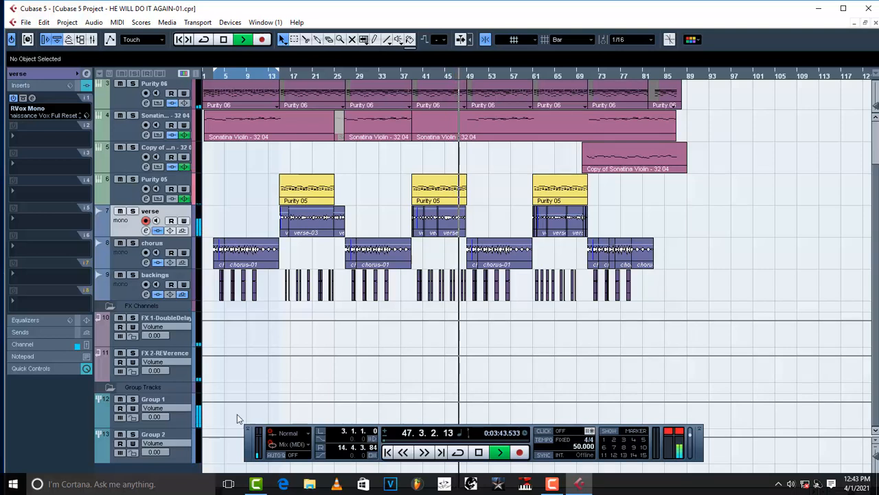
- Show the effect sends of Group 1 while the mix plays
left_click(177, 400)
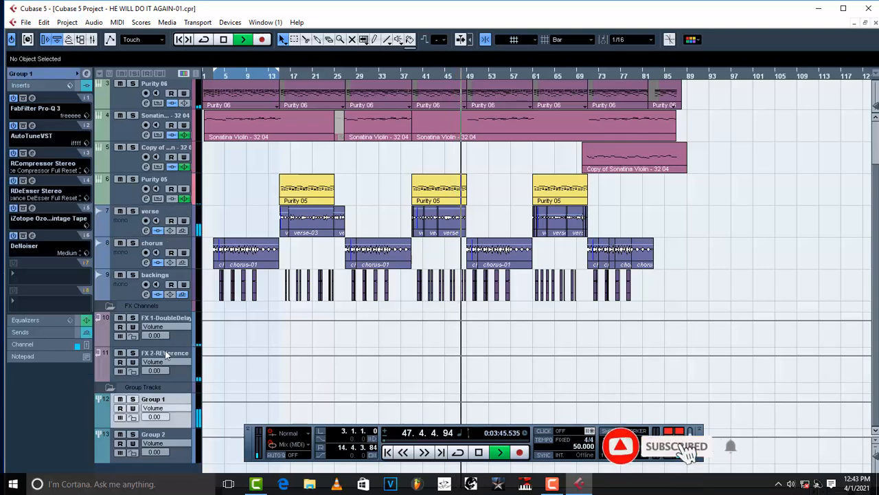
left_click(28, 332)
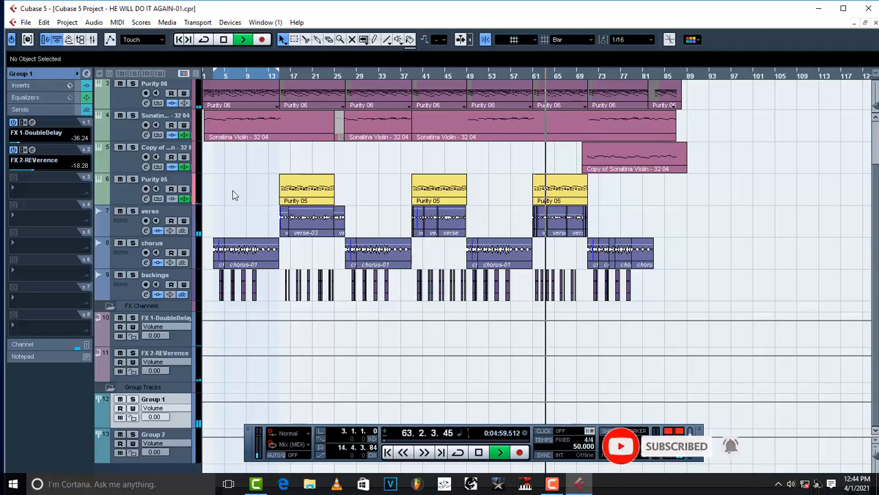
- Set the volume of the third verse's vocal clips to -3 dB during playback, then deselect them
left_click_drag(543, 229, 526, 231)
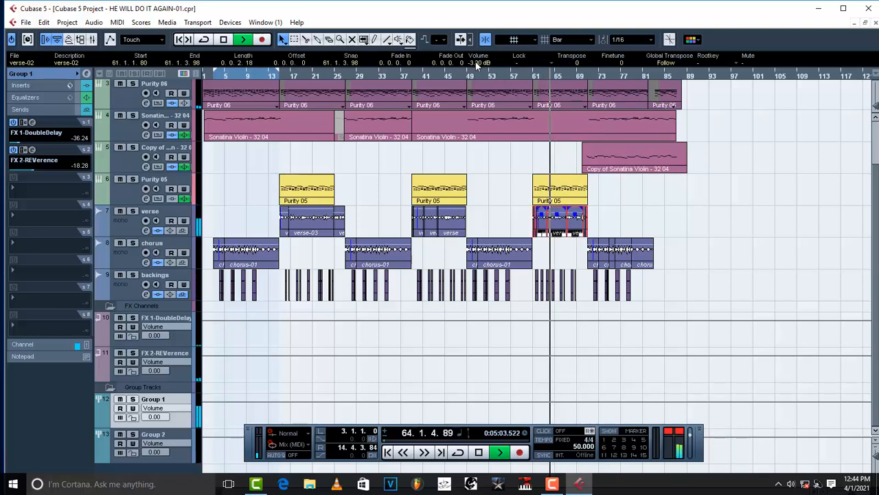
left_click(697, 196)
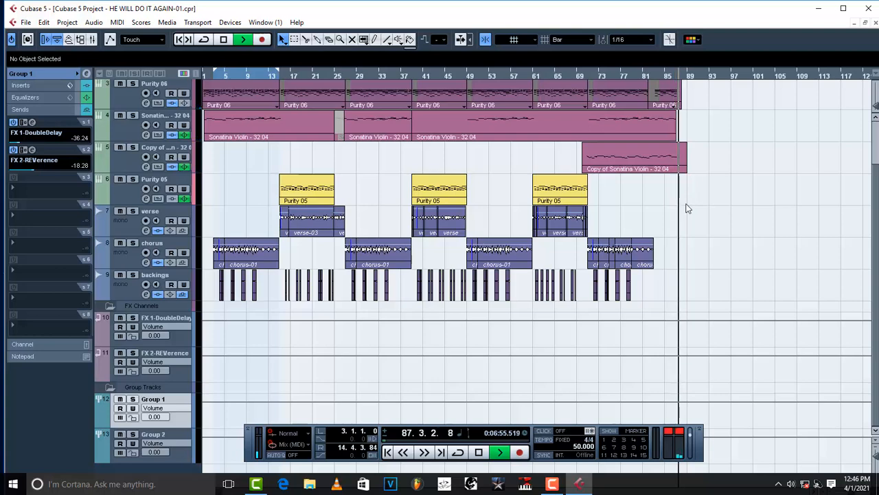
scroll(685, 205, "up", 2)
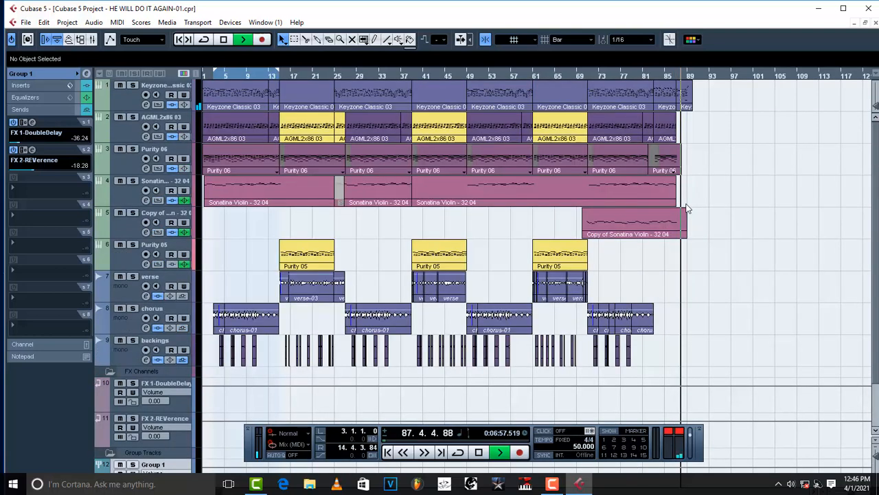